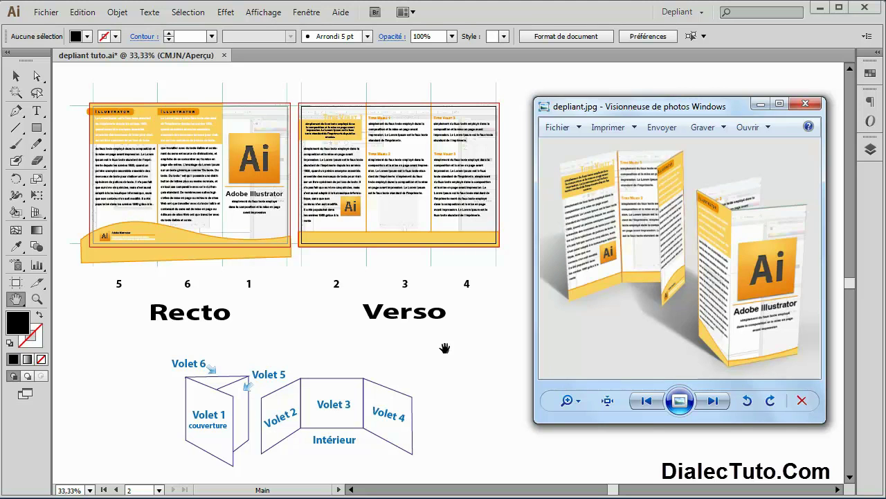
Bring Illustrator forward and start a new document with the default A4 print settings
click(46, 12)
key(Escape)
key(ctrl+n)
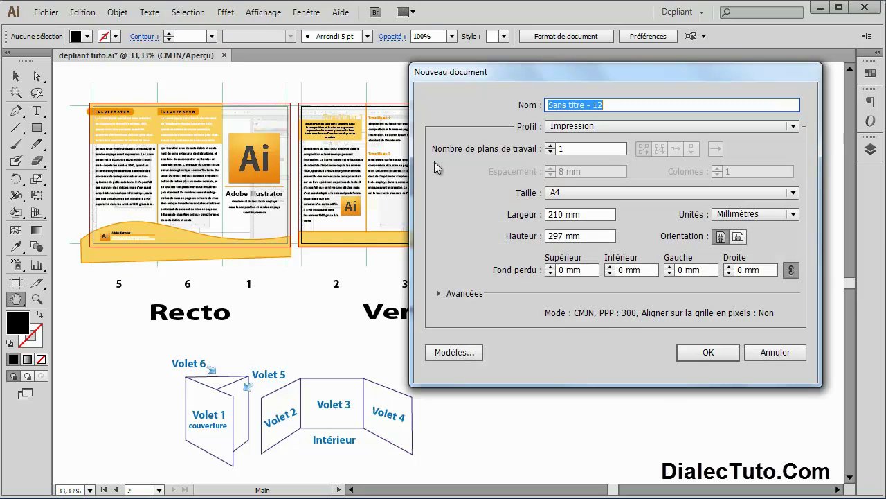
In Nouveau document, choose 2 artboards, 8 mm spacing, landscape orientation and a 5 mm bleed
click(551, 146)
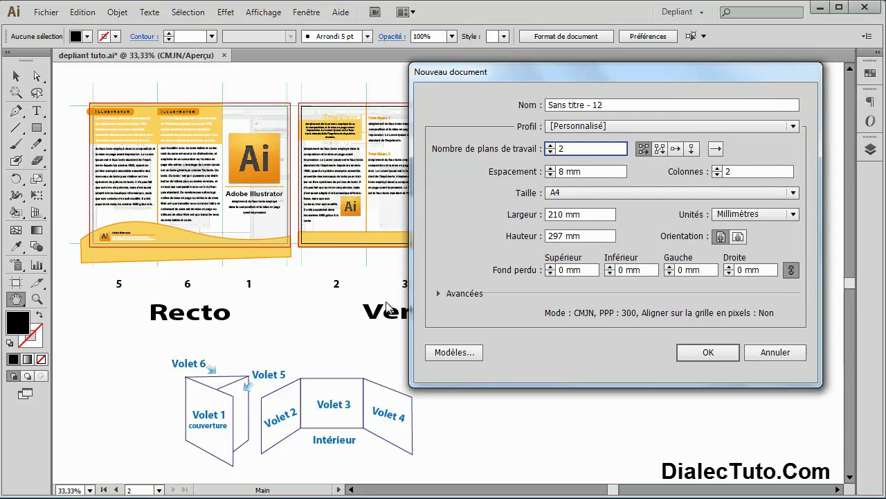
click(591, 173)
drag(592, 173, 552, 174)
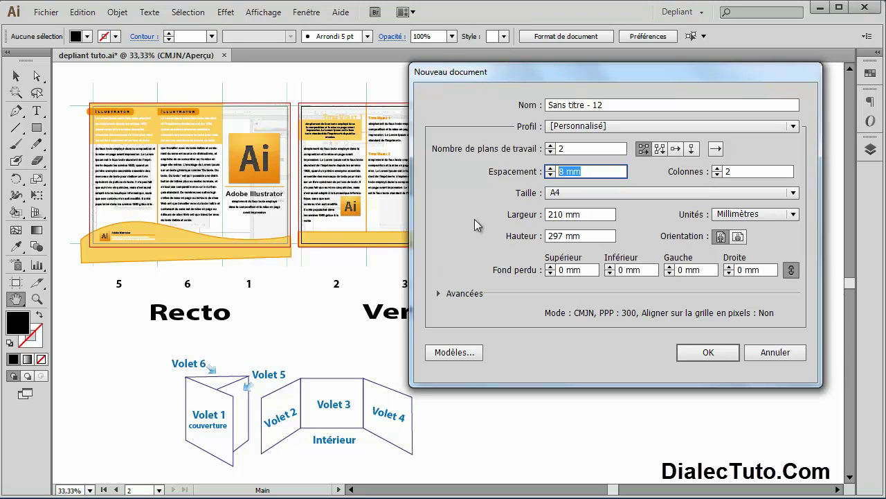
click(738, 237)
click(551, 267)
click(551, 267)
click(551, 267)
click(550, 273)
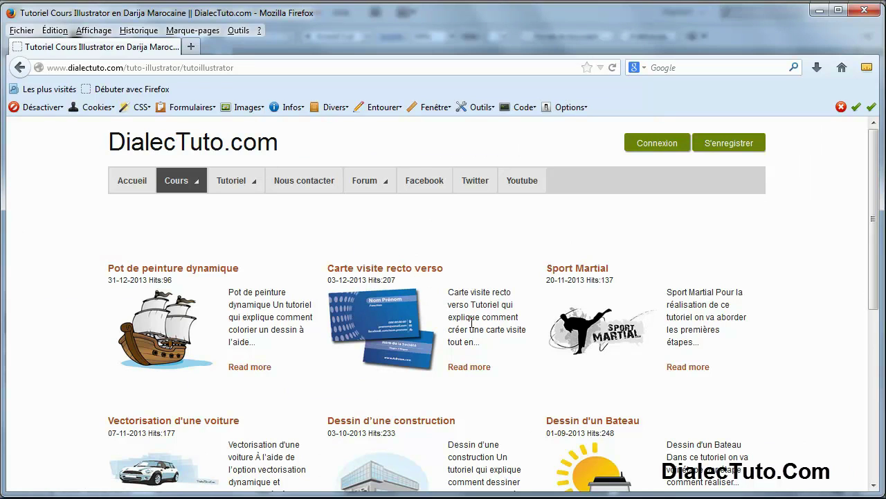
click(822, 9)
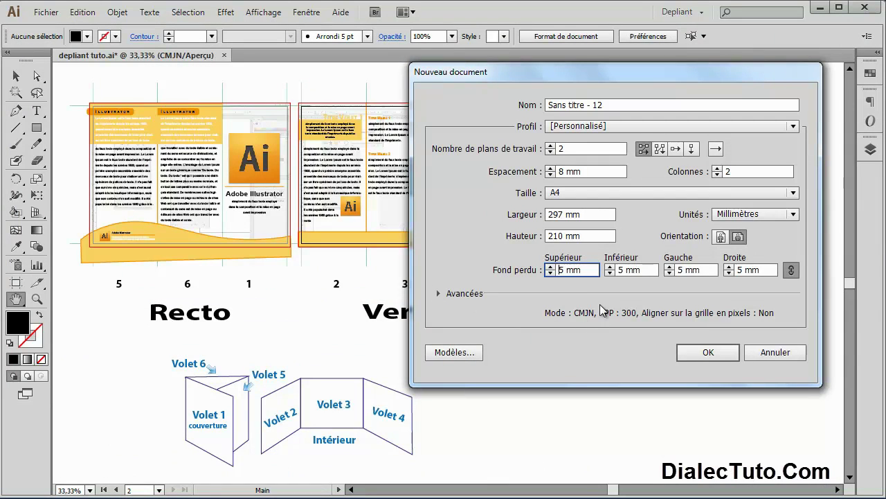
Confirm CMJN colour mode under Avancées and create the two-artboard document
click(437, 295)
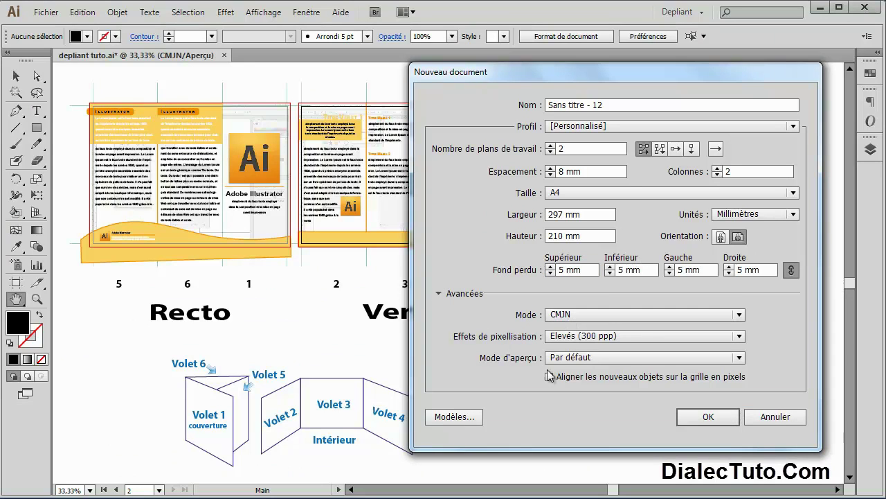
click(710, 416)
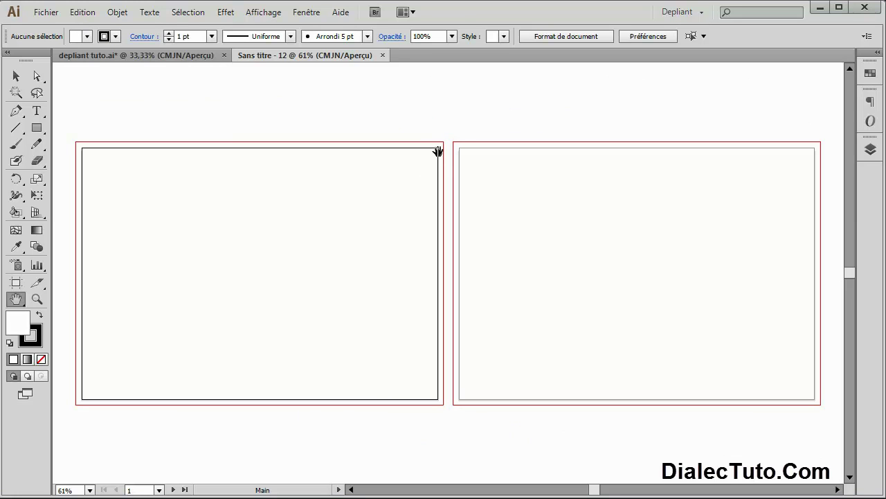
In depliant tuto.ai, expand the panel dock and hide every layer except Col Rep
click(164, 58)
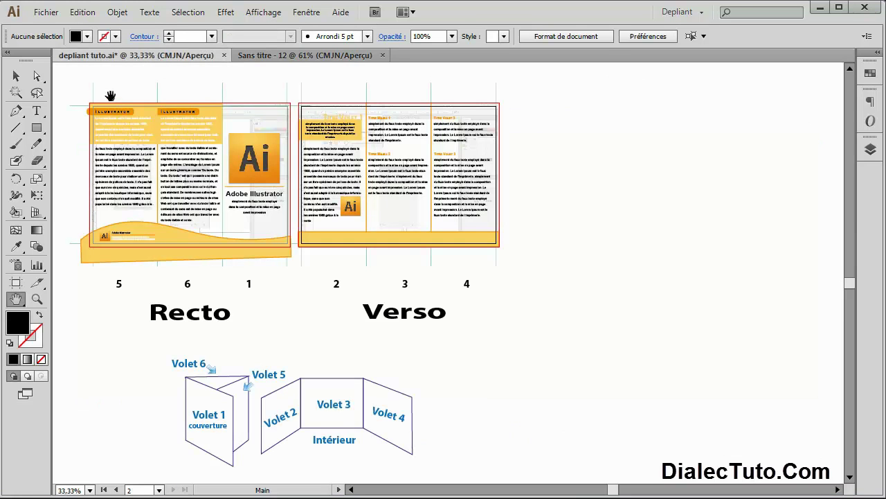
click(878, 53)
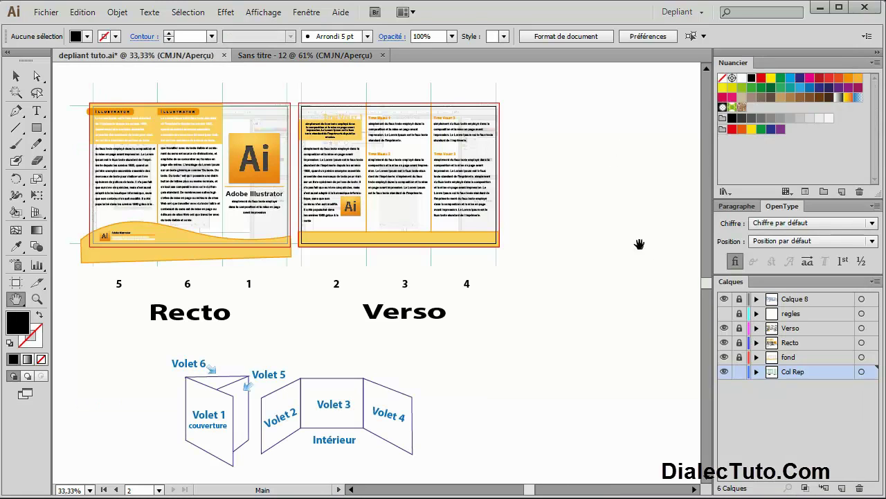
drag(724, 299, 727, 354)
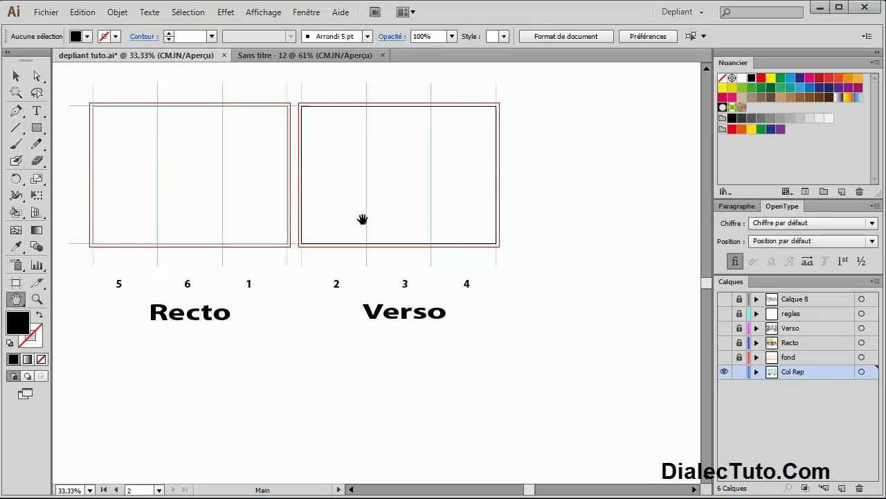
drag(362, 219, 437, 294)
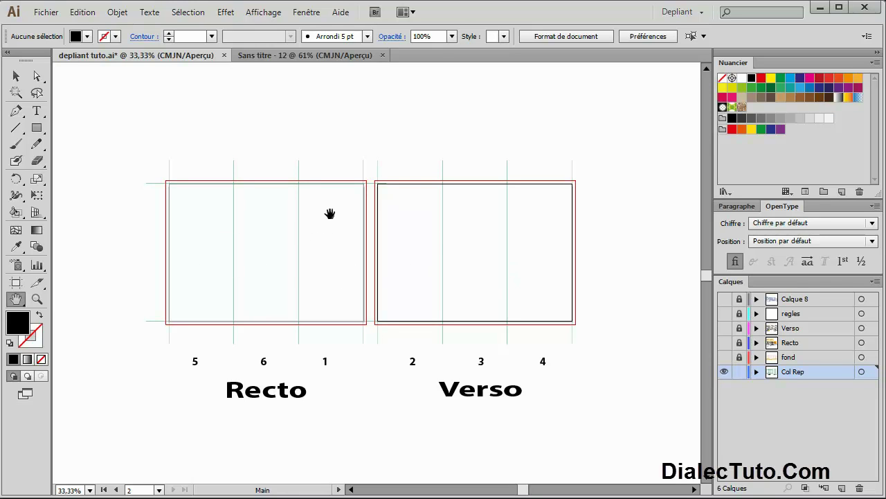
Return to Sans titre - 12 and select the Rectangle tool
click(271, 55)
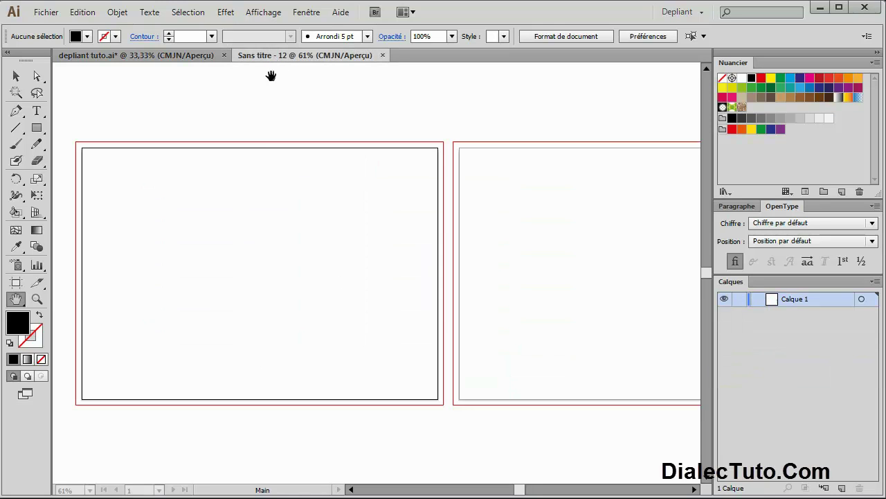
drag(167, 169, 225, 154)
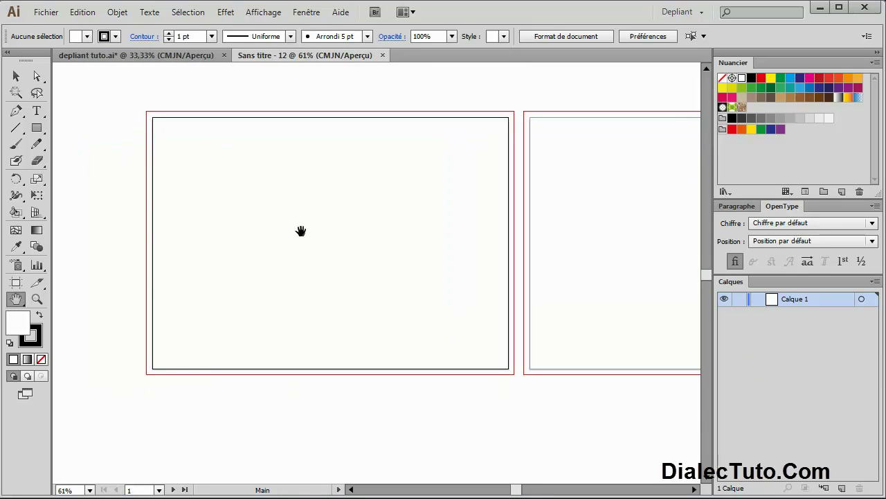
drag(38, 133, 91, 137)
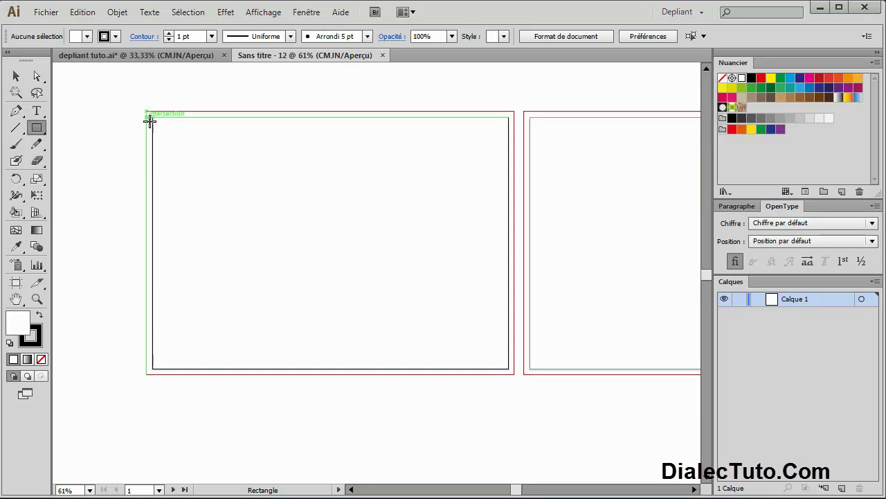
Draw a rectangle snapped corner to corner over the first artboard, 210 mm tall
drag(153, 118, 508, 368)
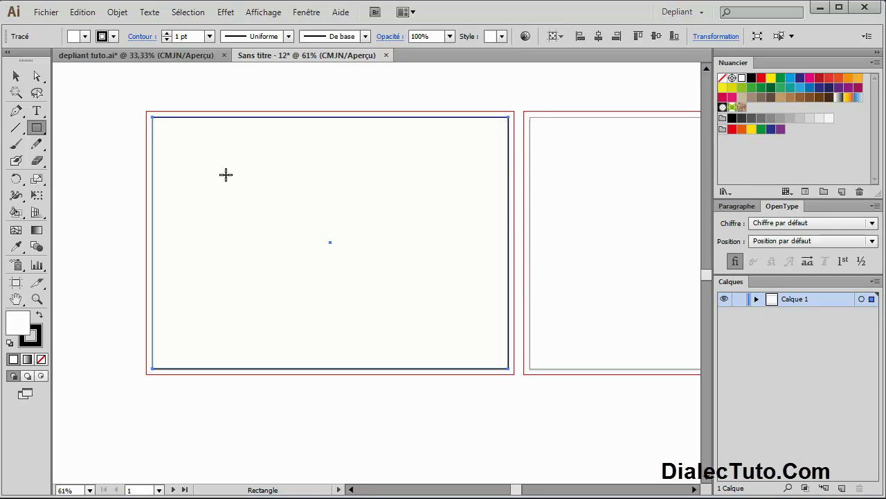
click(117, 13)
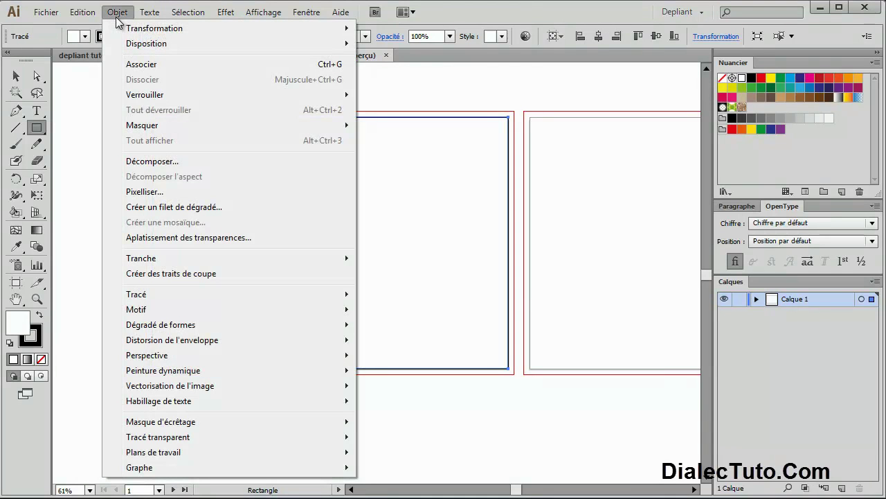
mouse_move(136, 295)
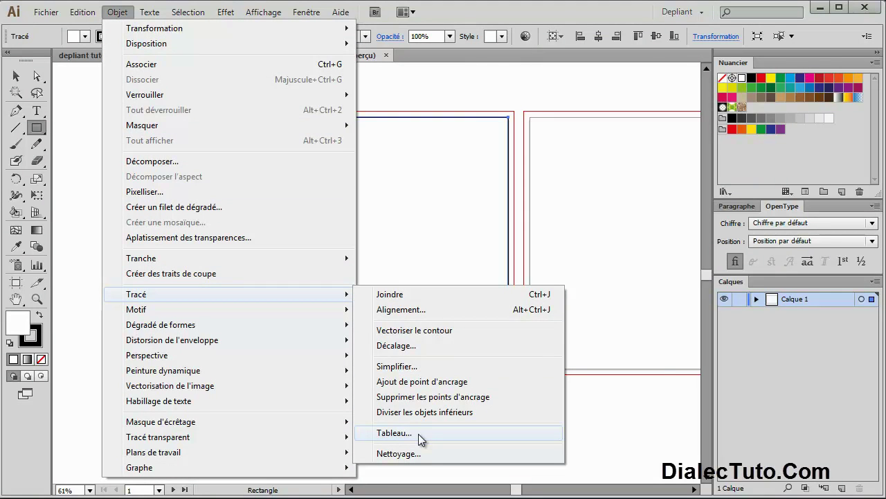
Open the Tableau grid settings with Aperçu preview and Repères guides turned on
click(418, 434)
click(356, 386)
click(353, 357)
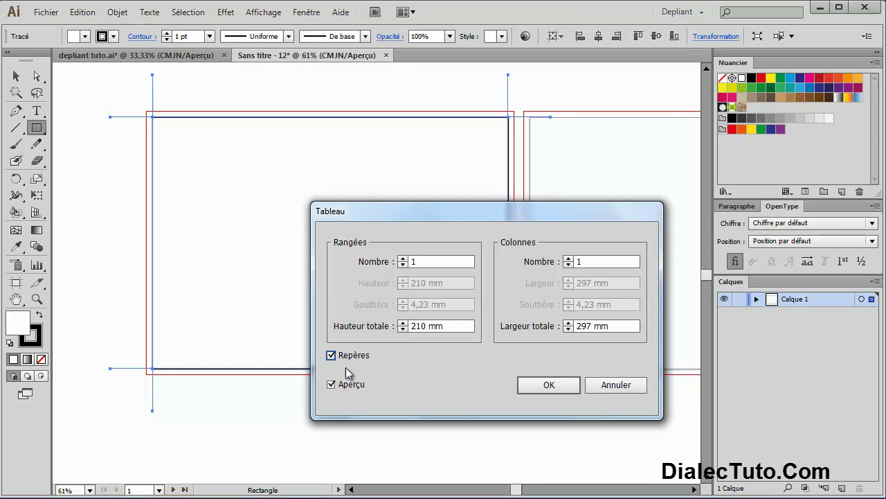
click(344, 363)
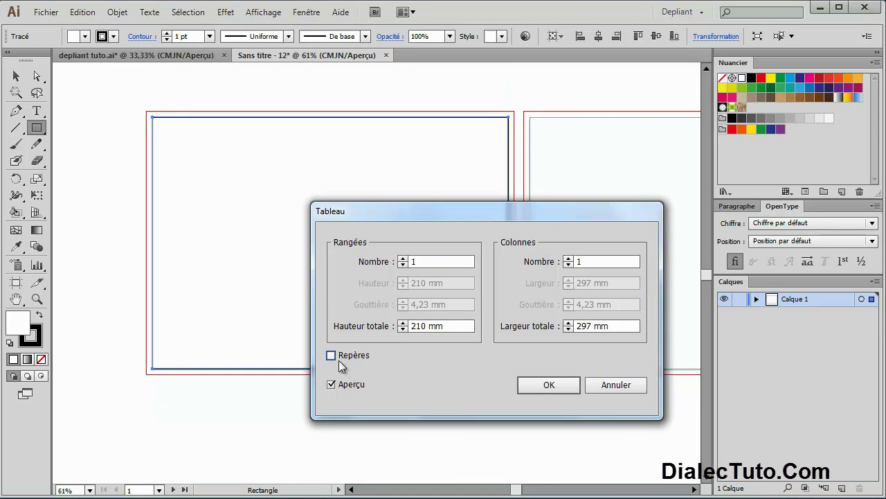
click(354, 359)
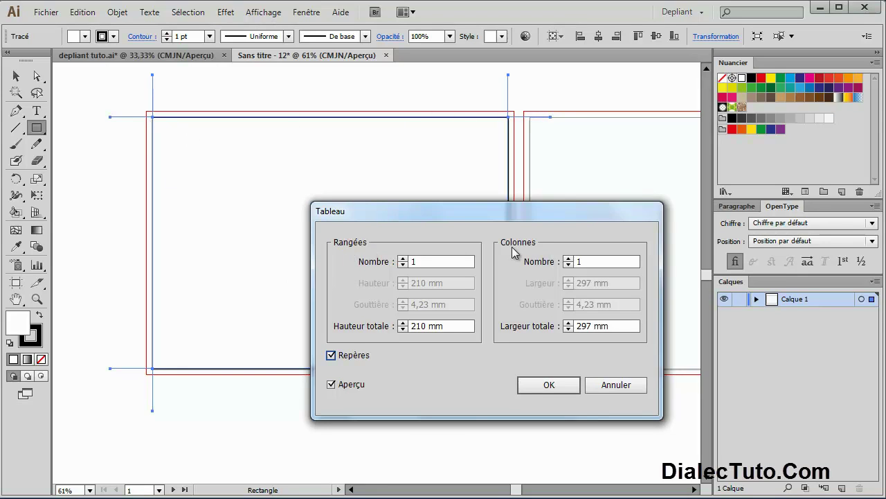
double_click(409, 261)
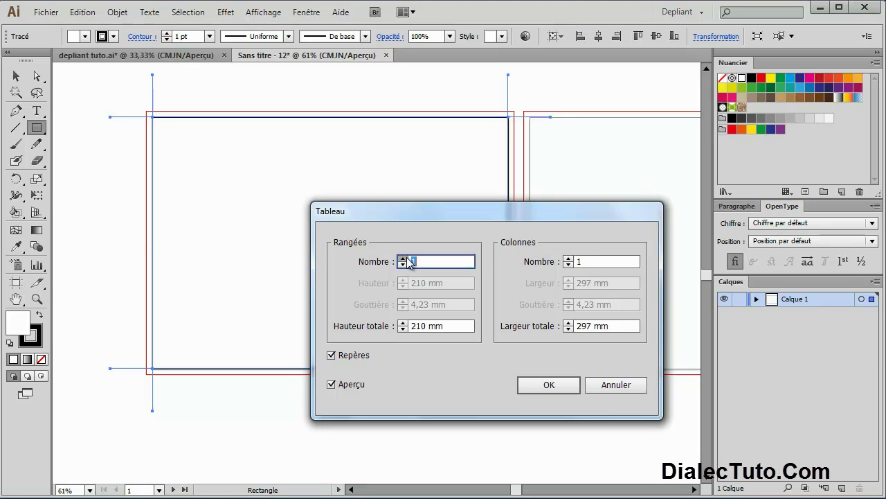
text(3)
drag(415, 217, 505, 198)
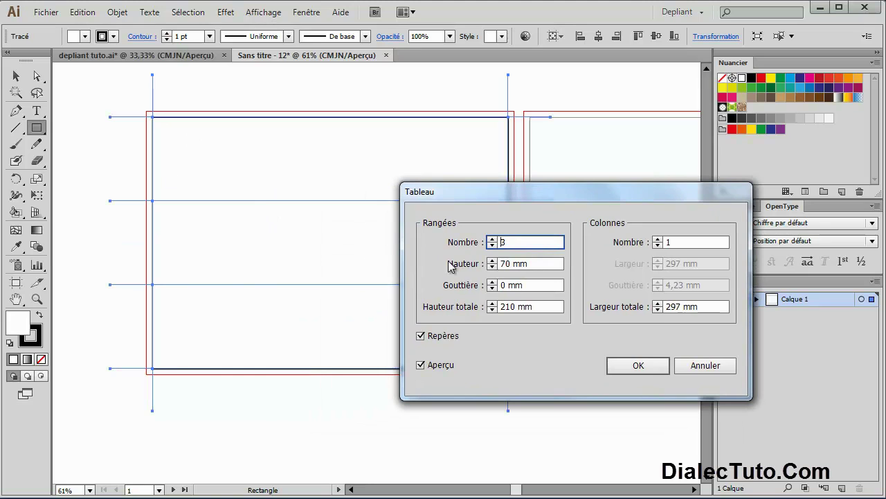
Apply a grid of 1 row and 3 columns of 99 mm with 0 mm gutter
click(492, 245)
click(491, 246)
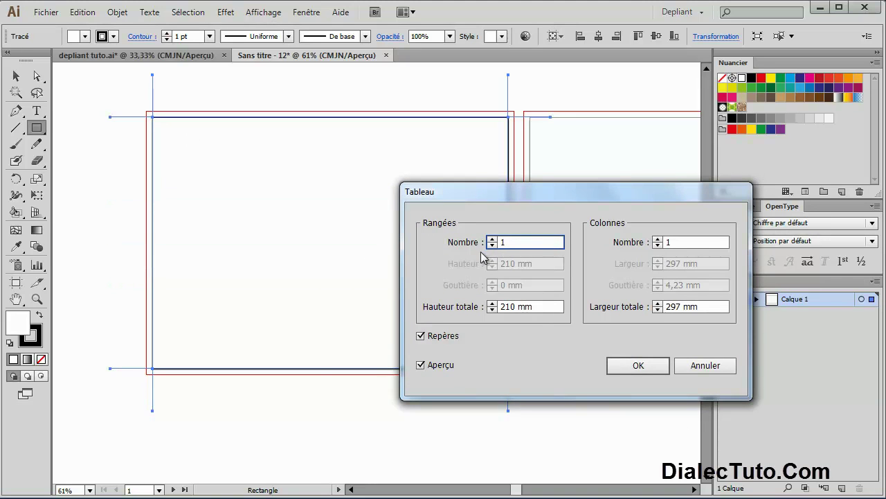
drag(544, 192, 418, 205)
click(531, 253)
click(530, 253)
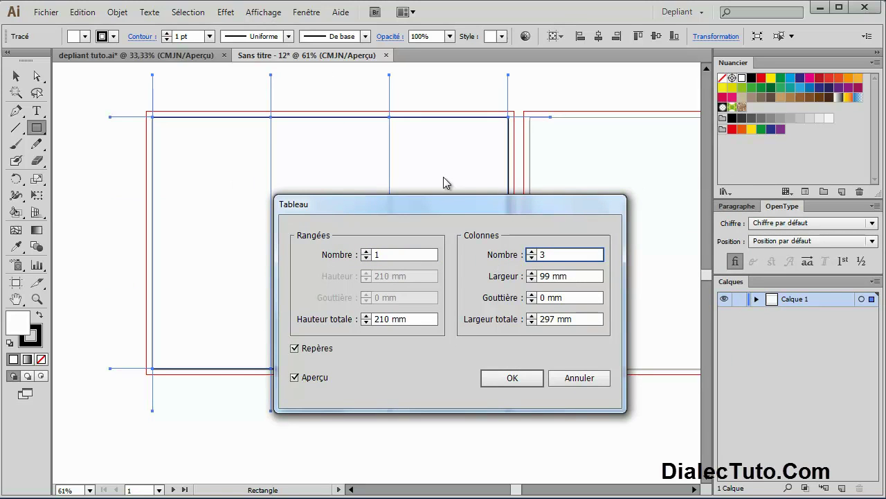
drag(565, 277, 533, 276)
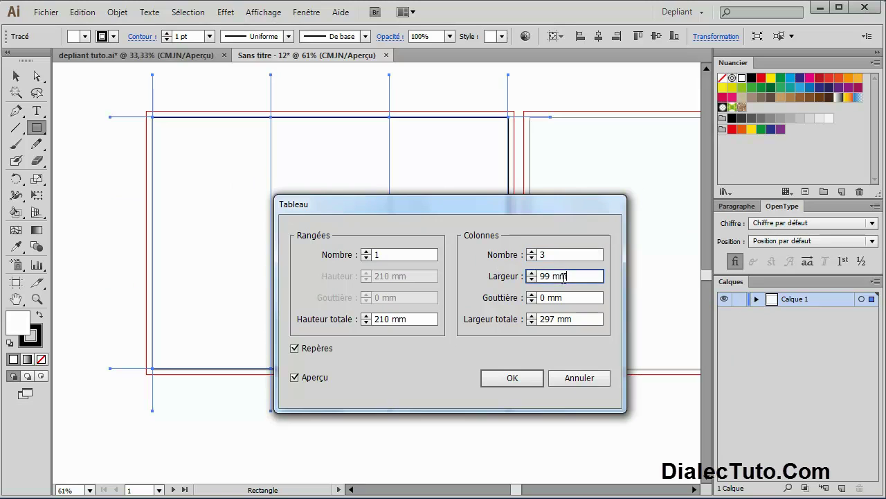
click(531, 295)
click(532, 295)
click(531, 295)
click(531, 295)
click(531, 295)
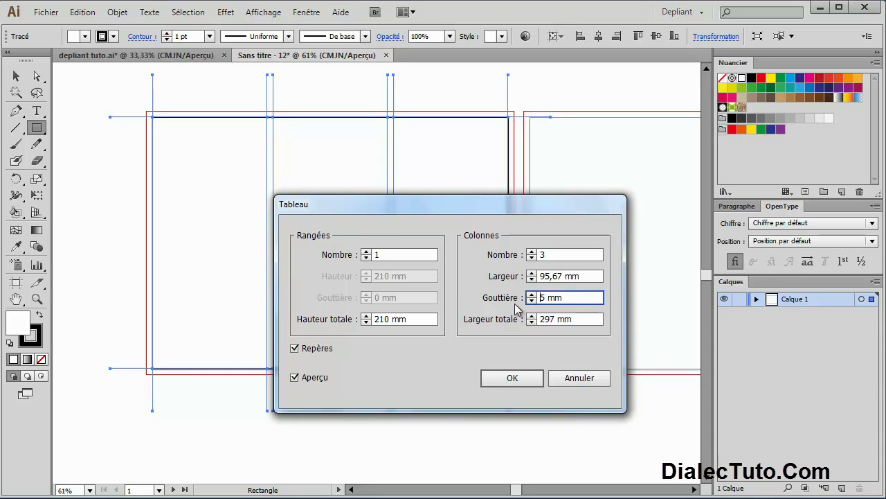
drag(580, 298, 523, 298)
click(532, 301)
click(532, 300)
click(532, 300)
click(532, 301)
click(532, 300)
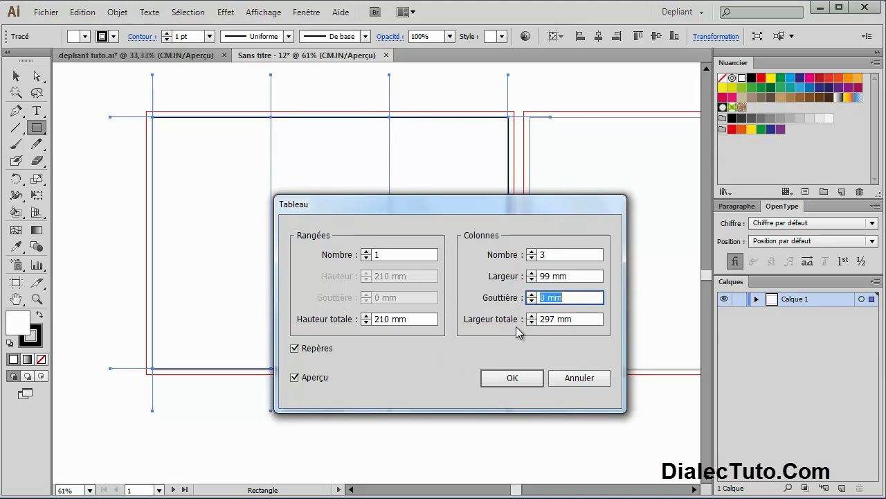
click(519, 379)
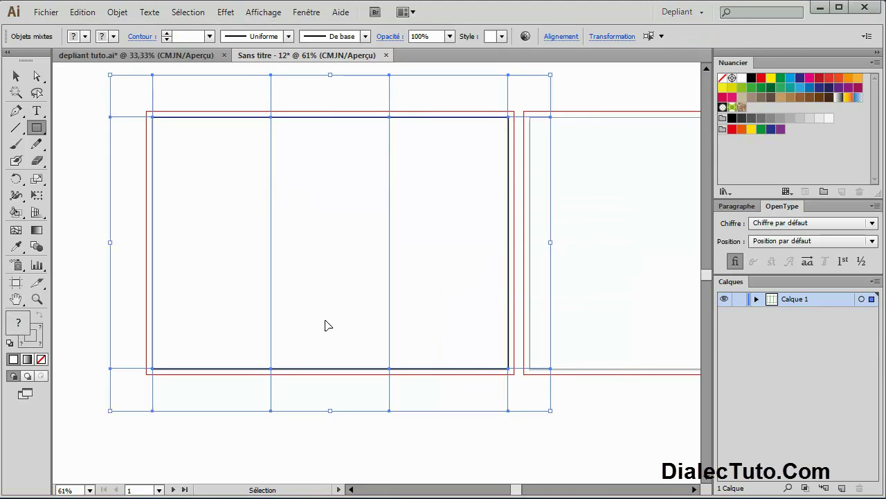
Zoom out and name the layer Col rep
key(ctrl+minus)
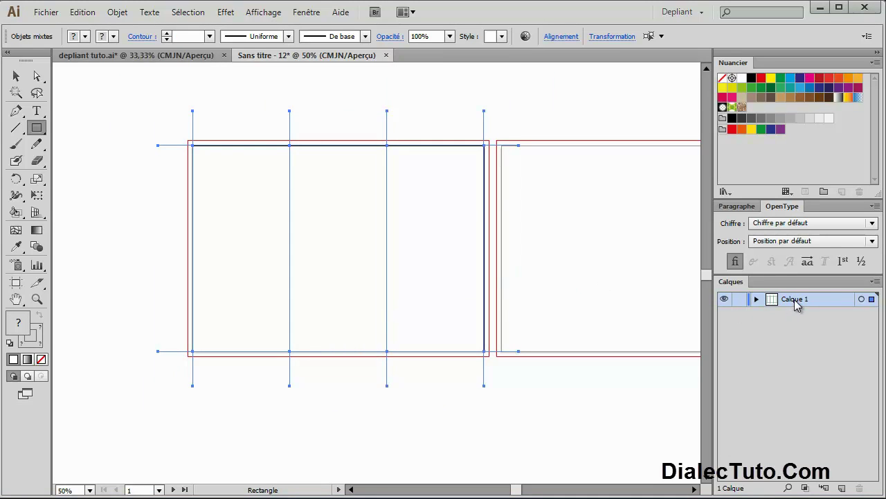
text(c)
key(Return)
Group the three column paths in Col rep and convert the group into guides
click(757, 298)
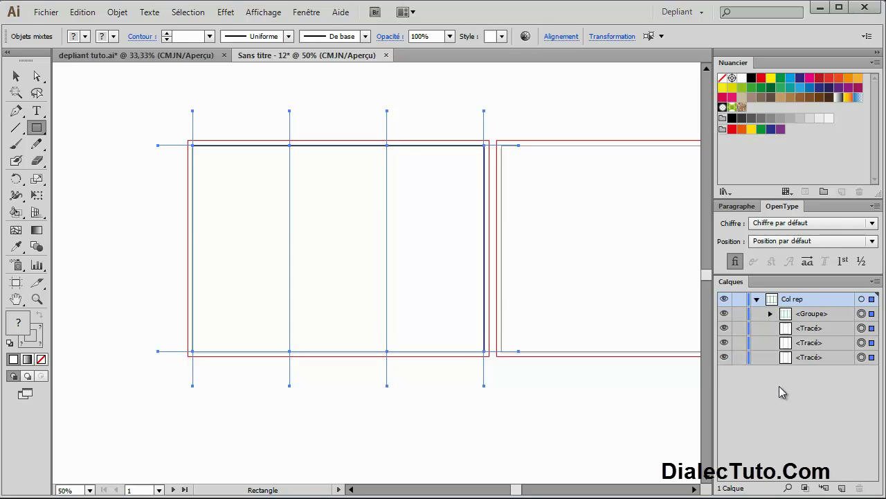
click(816, 330)
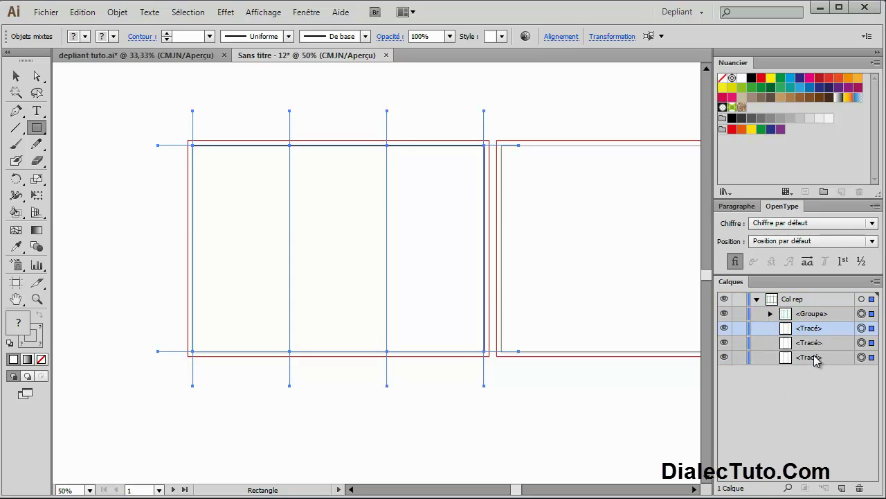
shift+click(814, 356)
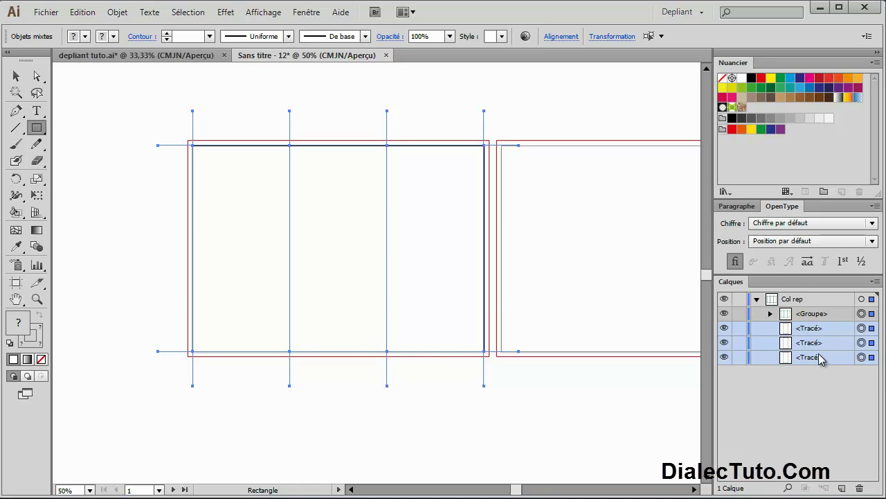
key(ctrl+g)
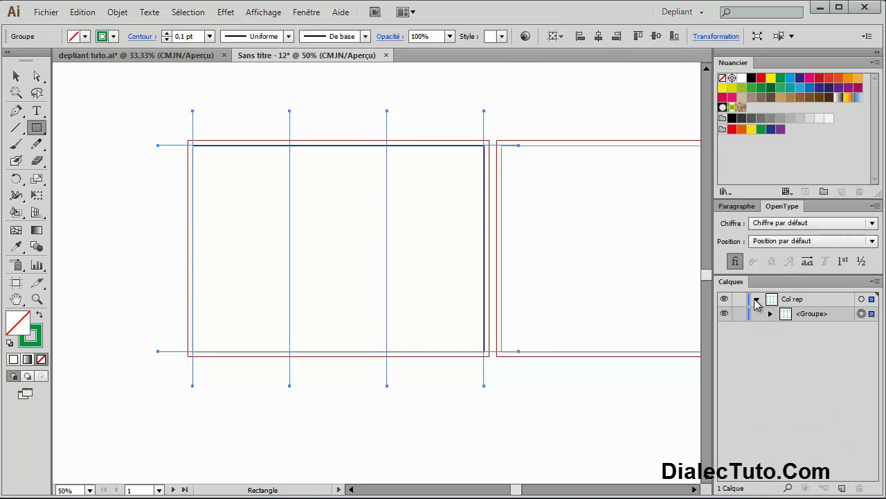
click(756, 299)
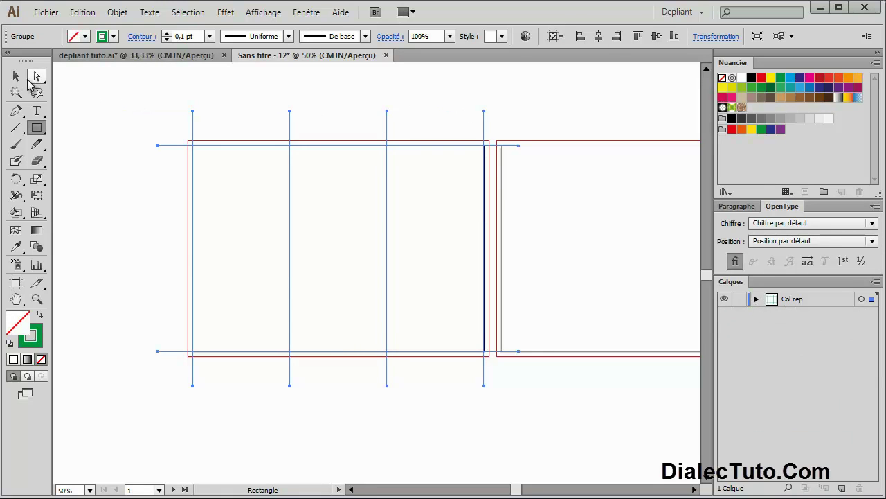
click(16, 76)
key(ctrl+5)
Copy the fold guide group onto the second artboard, shifted 315 mm across
drag(103, 105, 644, 375)
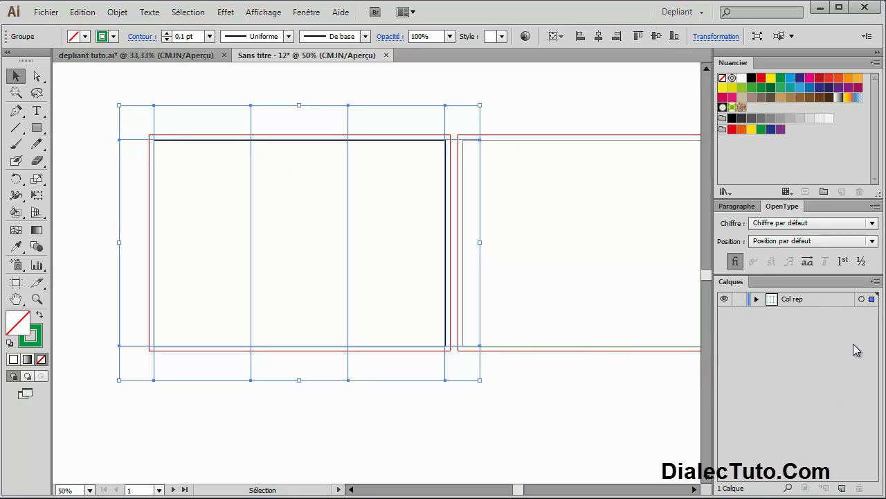
drag(597, 310, 526, 313)
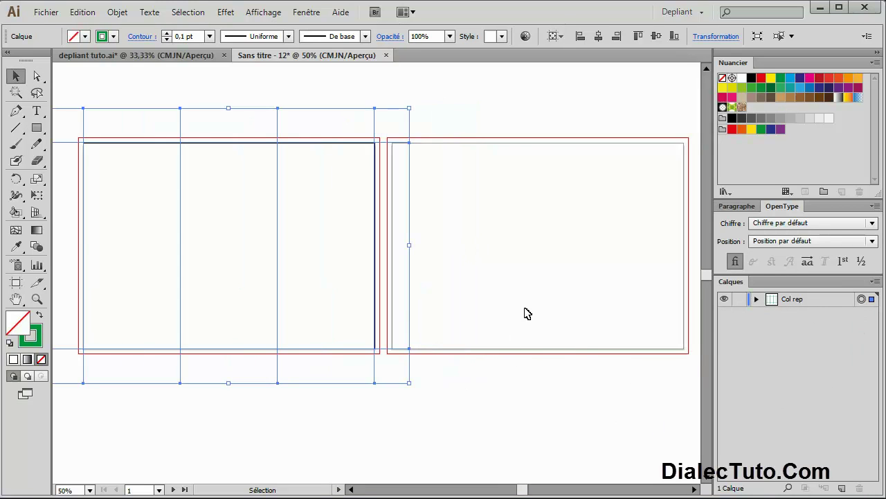
key(ctrl+minus)
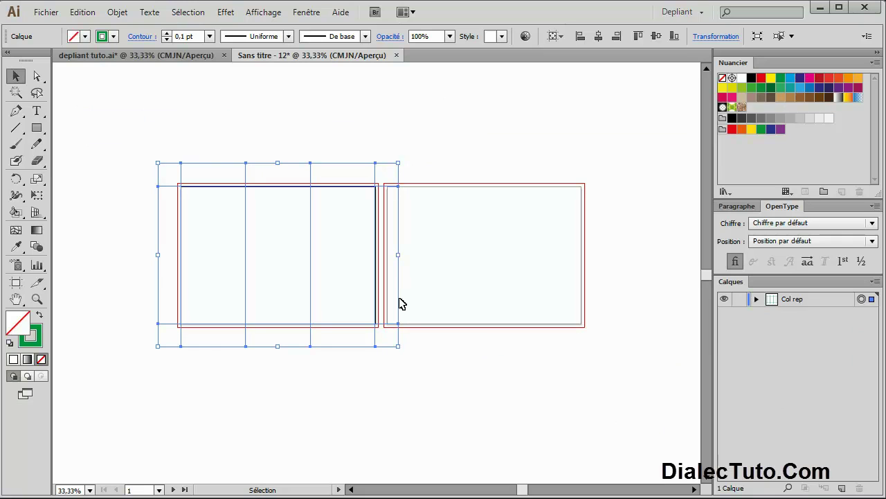
drag(374, 299, 580, 292)
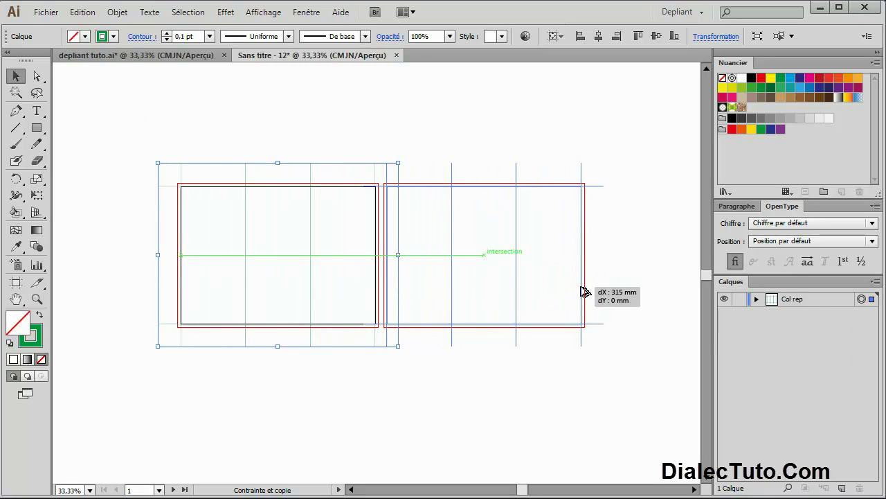
drag(581, 292, 581, 292)
click(635, 335)
drag(464, 416, 470, 403)
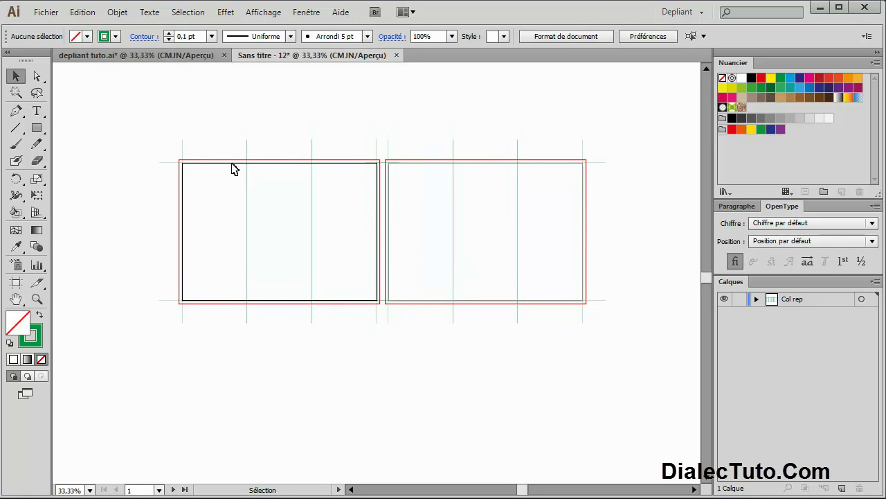
Show the fond, Recto and Verso layers in depliant tuto.ai, then return to Sans titre - 12 at 66.67%
click(160, 57)
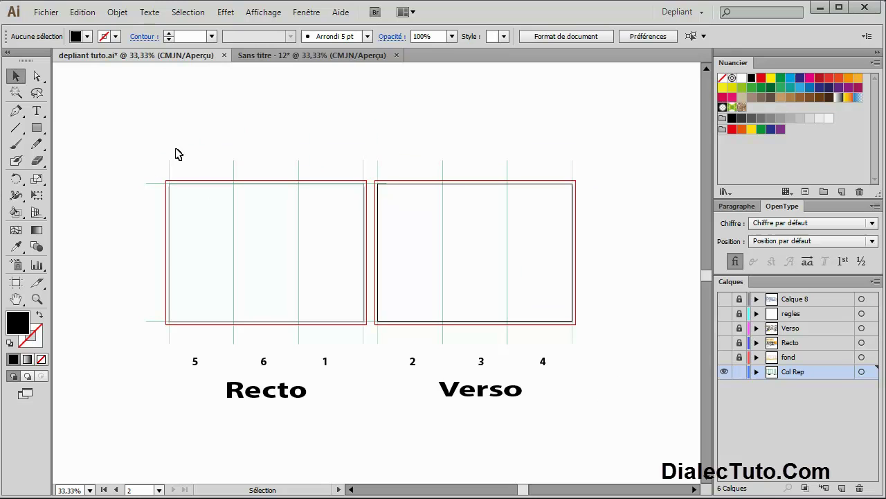
drag(725, 357, 724, 327)
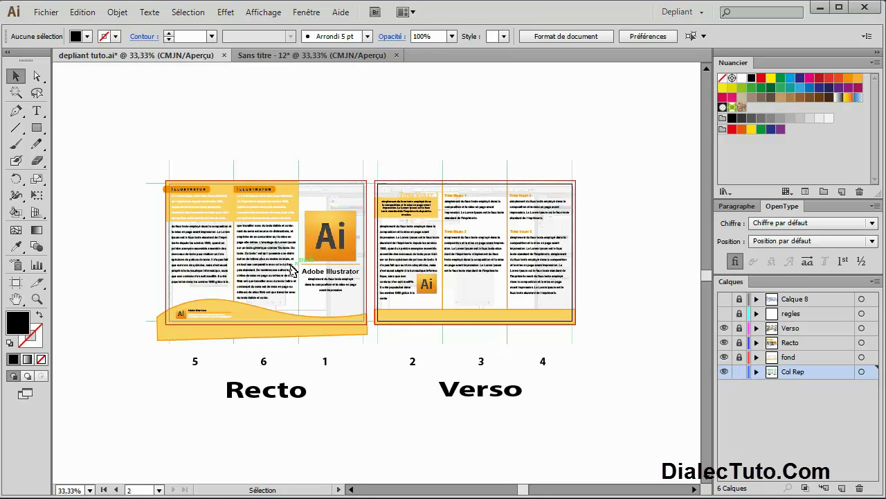
click(302, 57)
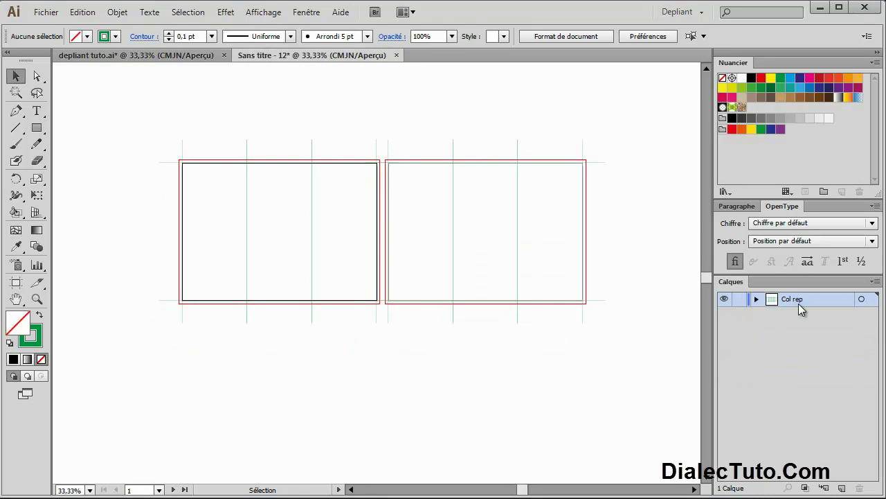
key(ctrl+plus)
drag(198, 229, 316, 277)
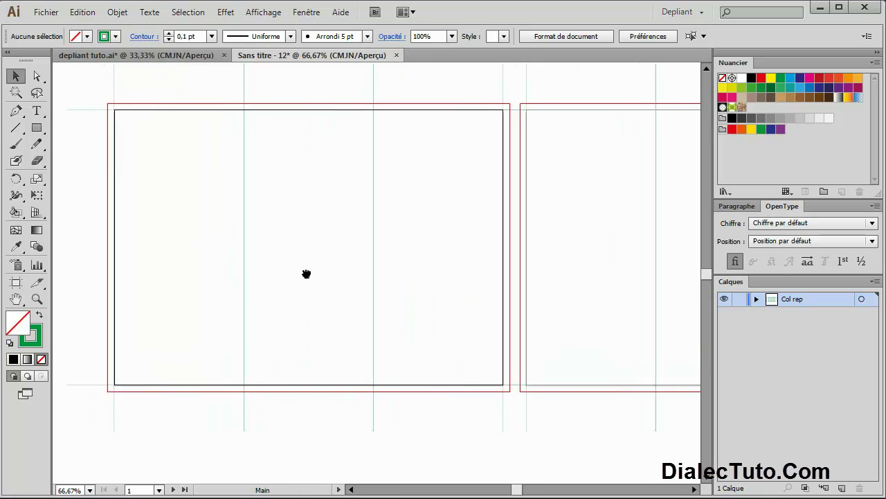
Draw a small yellow-filled rectangle on the left artboard's first fold guide
click(37, 132)
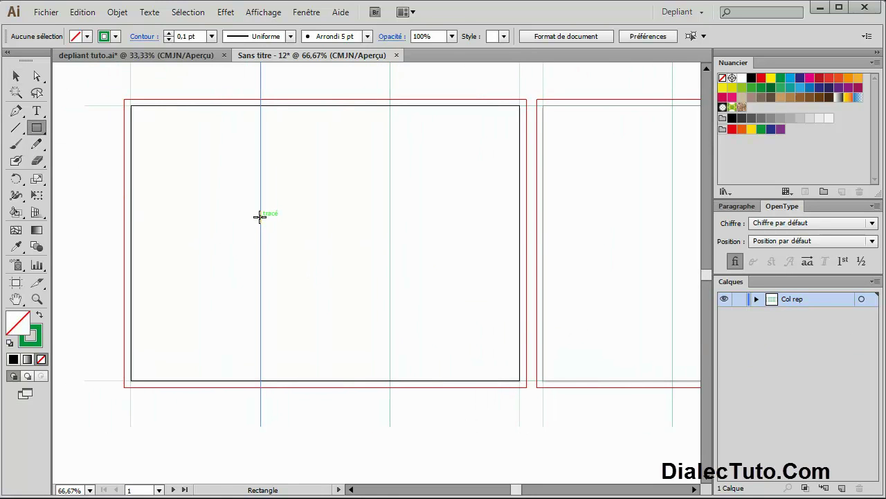
drag(261, 217, 265, 235)
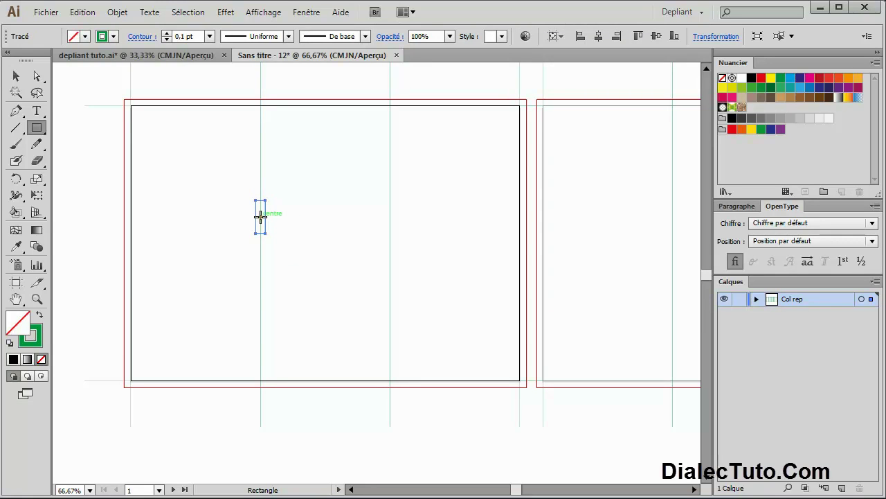
click(85, 36)
click(722, 88)
key(v)
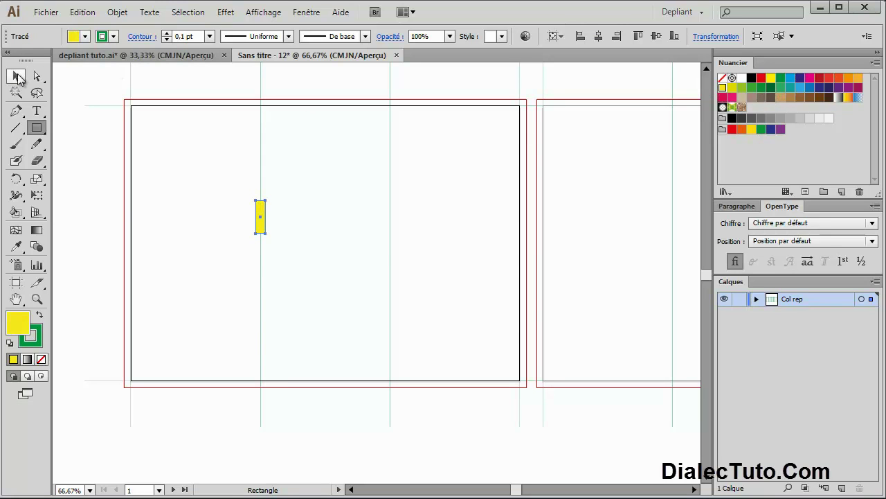
click(286, 101)
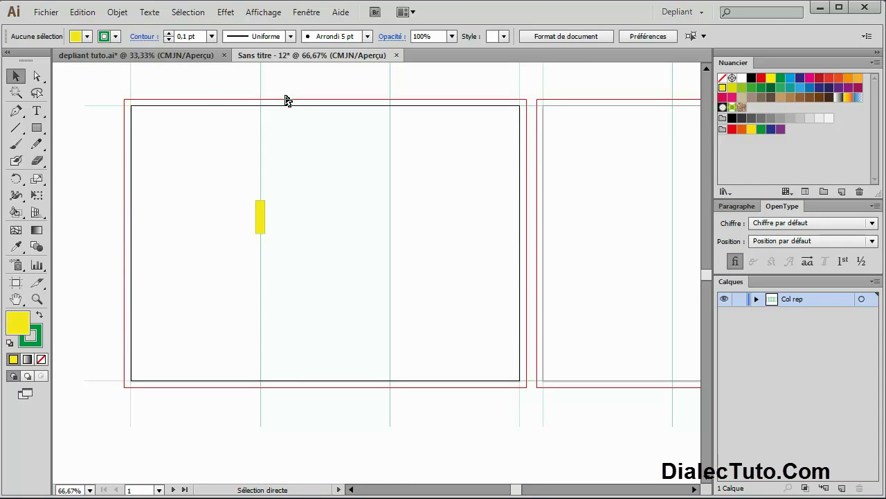
Show the rulers and delete the stray vertical guide pulled onto the page
key(ctrl+r)
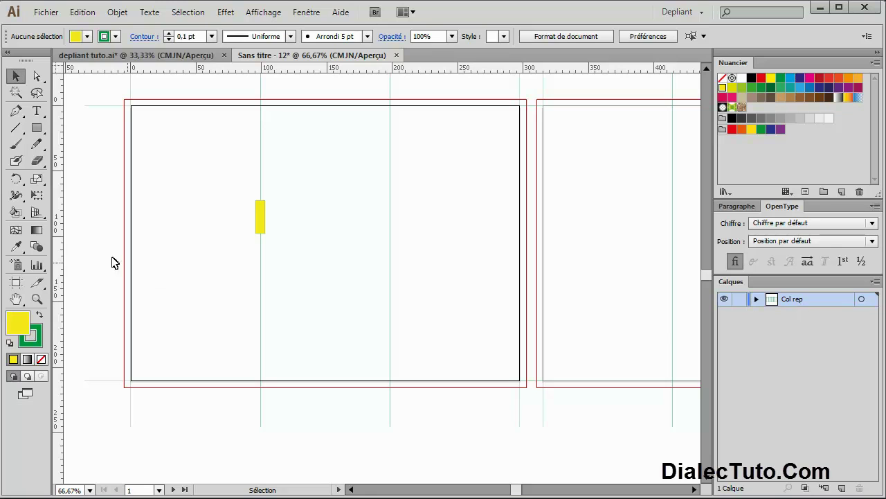
drag(59, 242, 234, 254)
key(Delete)
Alt-drag copies of the yellow rectangle onto the fold and edge guides
click(262, 229)
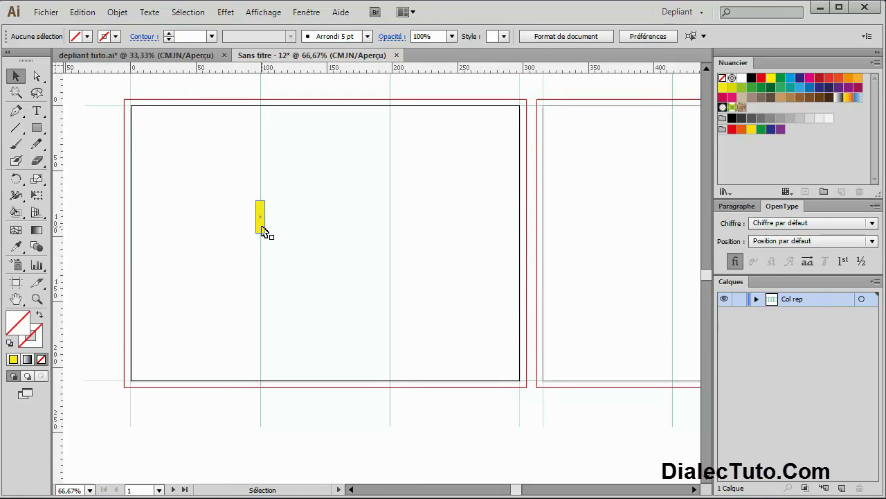
drag(263, 228, 523, 233)
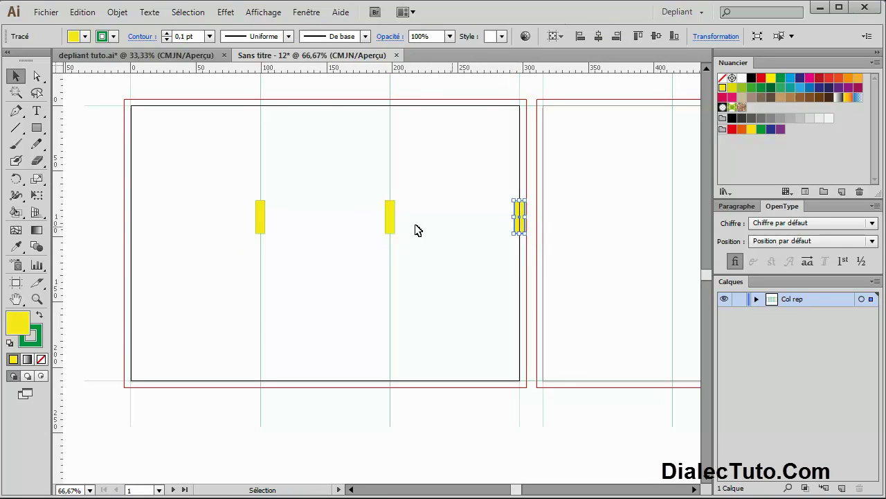
drag(264, 224, 131, 223)
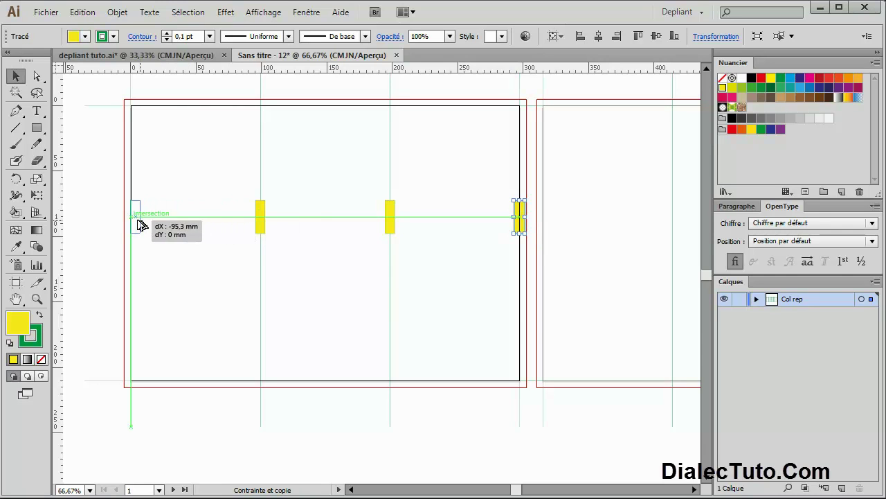
drag(331, 236, 250, 236)
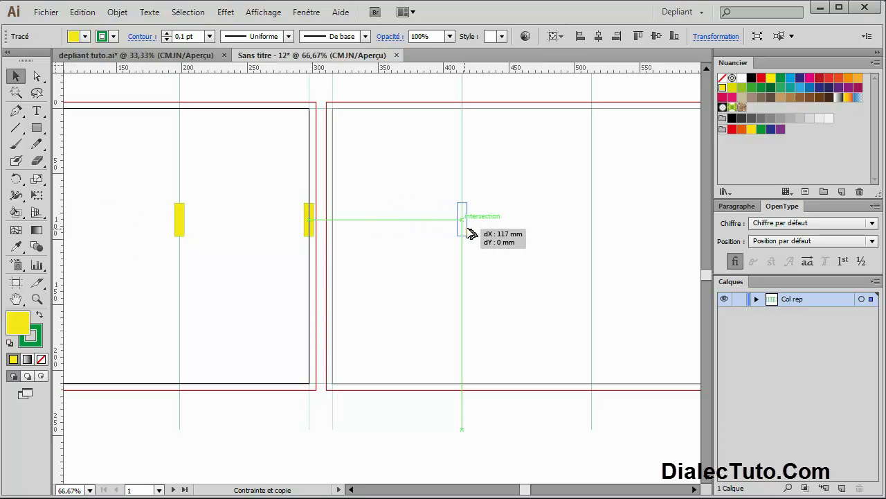
mouse_move(313, 234)
mouse_down()
mouse_move(594, 241)
mouse_move(481, 245)
mouse_move(412, 234)
mouse_move(526, 234)
mouse_up()
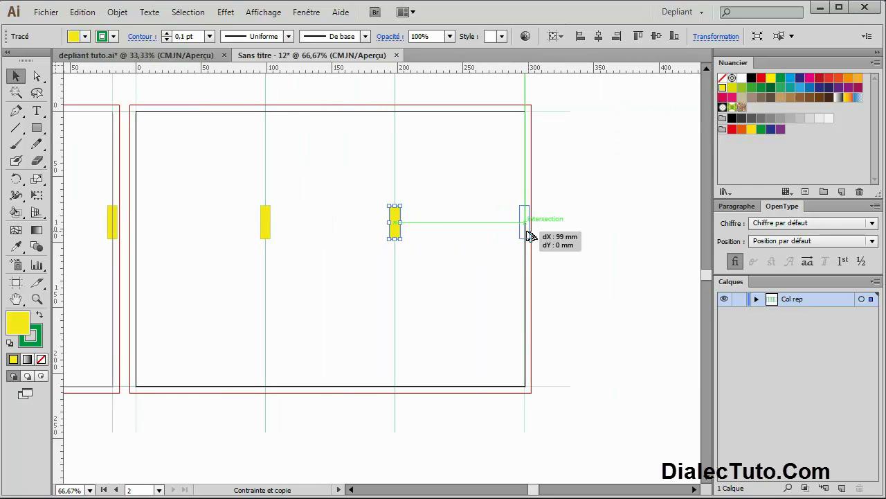
Bring the second artboard into view and pull two vertical guides beside the fold markers
drag(295, 253, 514, 254)
drag(221, 253, 446, 251)
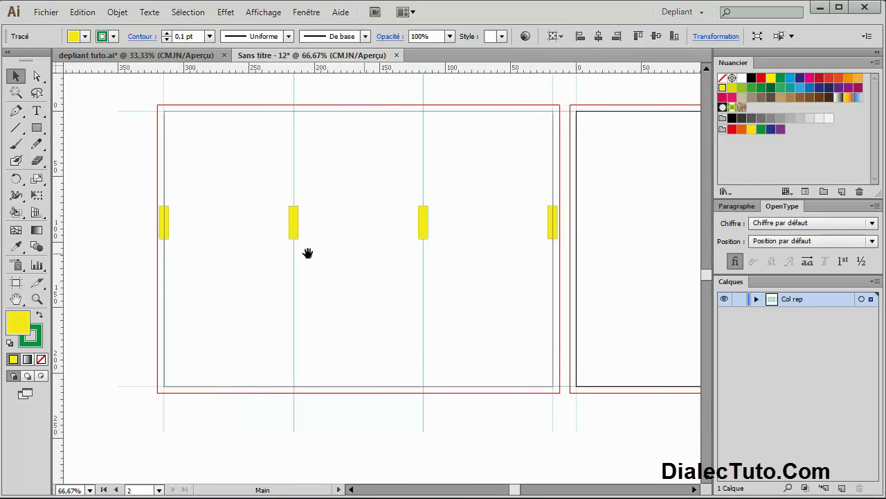
drag(307, 251, 380, 256)
drag(59, 248, 255, 247)
drag(60, 279, 377, 279)
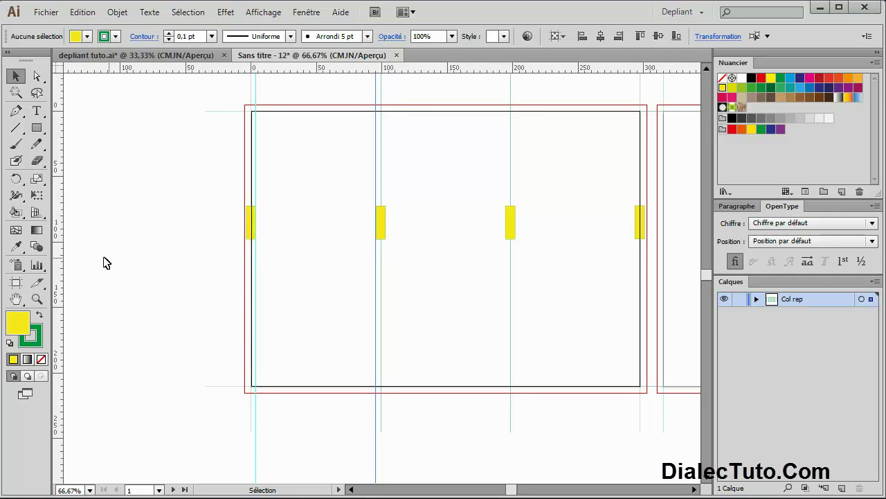
Add vertical margin guides beside the fold and edge markers of the first artboard
drag(58, 260, 386, 262)
drag(63, 306, 507, 307)
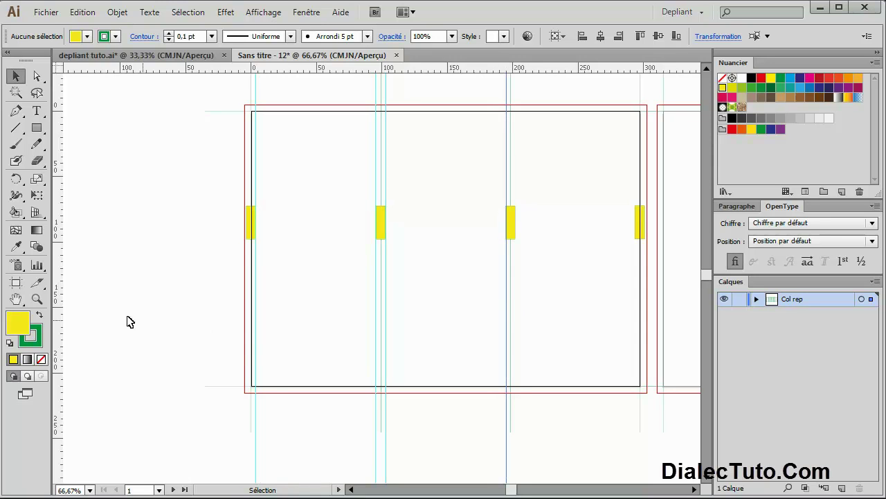
mouse_move(61, 316)
mouse_down()
mouse_move(522, 311)
mouse_move(515, 313)
mouse_up()
mouse_move(58, 331)
mouse_down()
mouse_move(639, 330)
mouse_move(636, 340)
mouse_up()
drag(558, 332, 356, 329)
drag(59, 308, 432, 315)
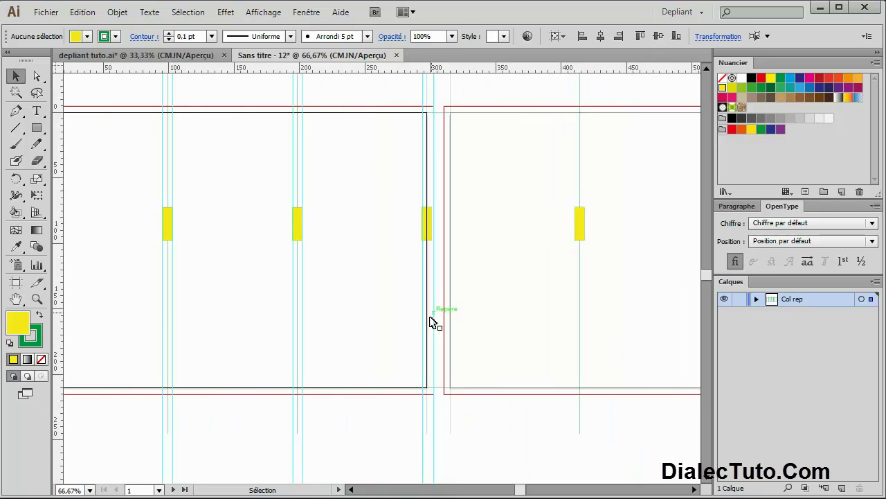
drag(435, 99, 432, 99)
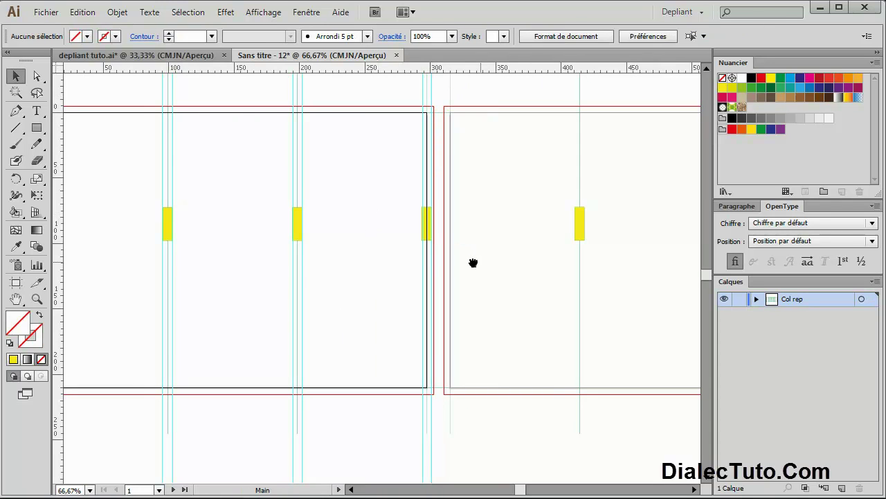
Add margin guides beside the second artboard's markers, including one at the right edge
drag(473, 263, 228, 263)
mouse_move(60, 261)
mouse_down()
mouse_move(326, 260)
mouse_move(198, 239)
mouse_move(204, 267)
mouse_move(208, 261)
mouse_up()
click(211, 250)
drag(59, 300, 337, 308)
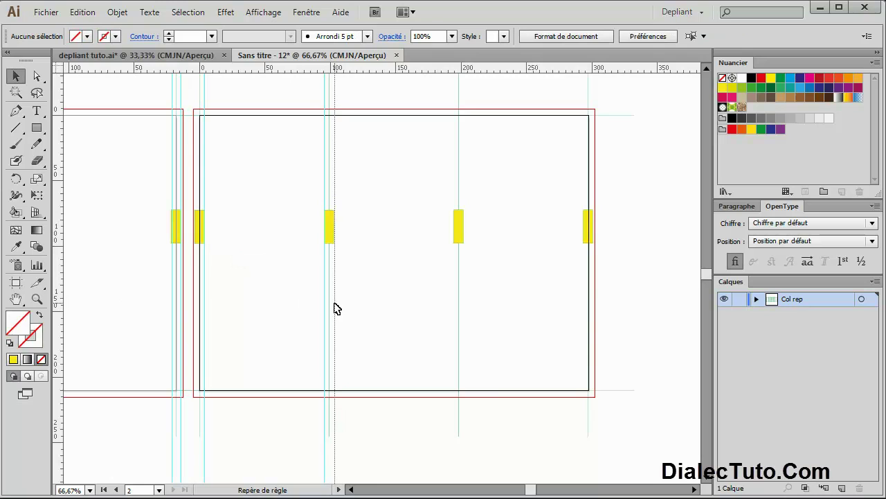
drag(59, 308, 455, 319)
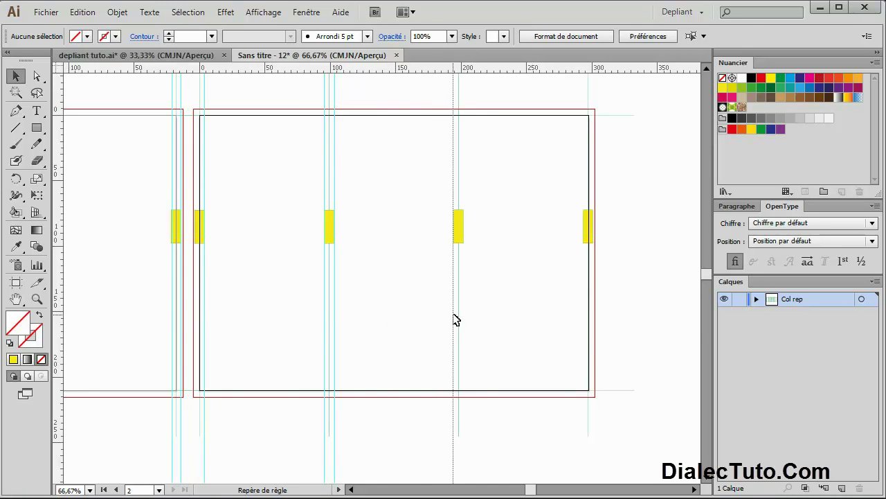
drag(59, 327, 465, 330)
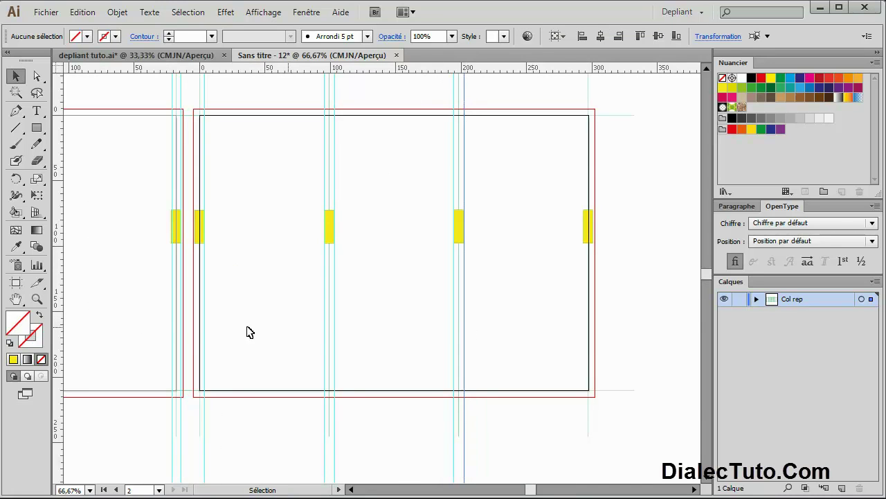
drag(59, 337, 582, 340)
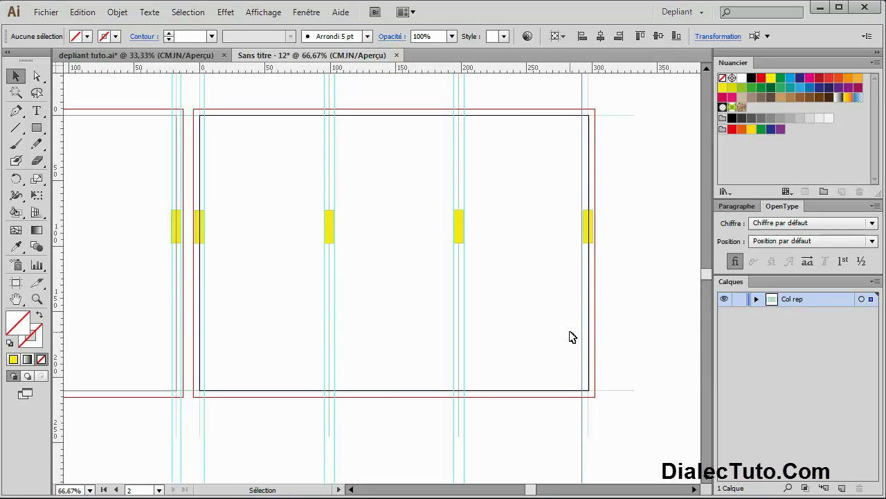
Nudge the right-edge guide exactly onto the page edge, then zoom back out
key(a)
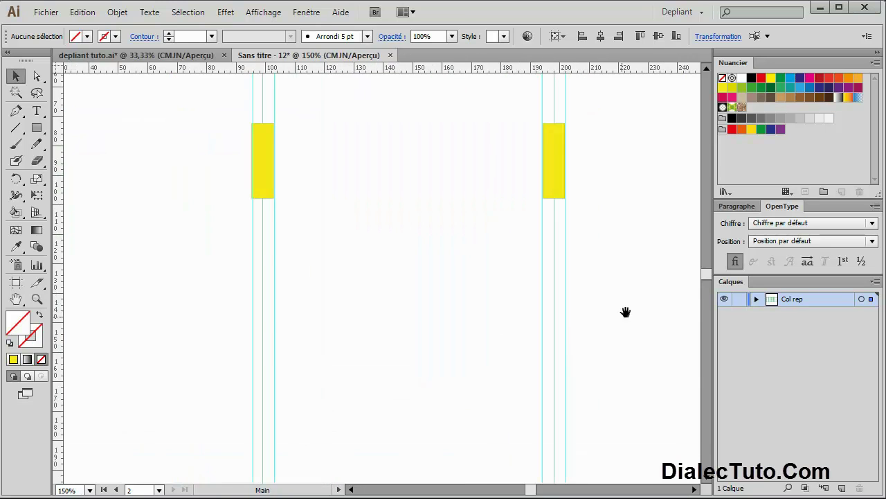
drag(625, 311, 376, 374)
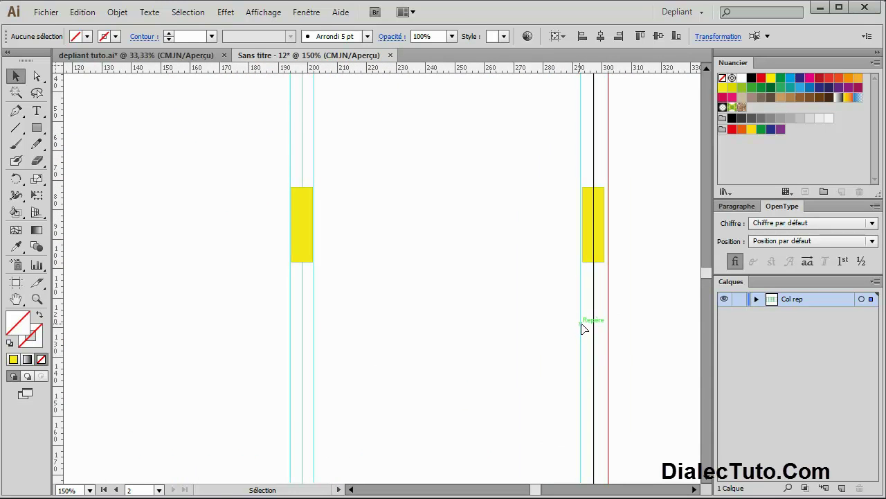
drag(582, 328, 586, 328)
key(ctrl+minus)
key(ctrl+minus)
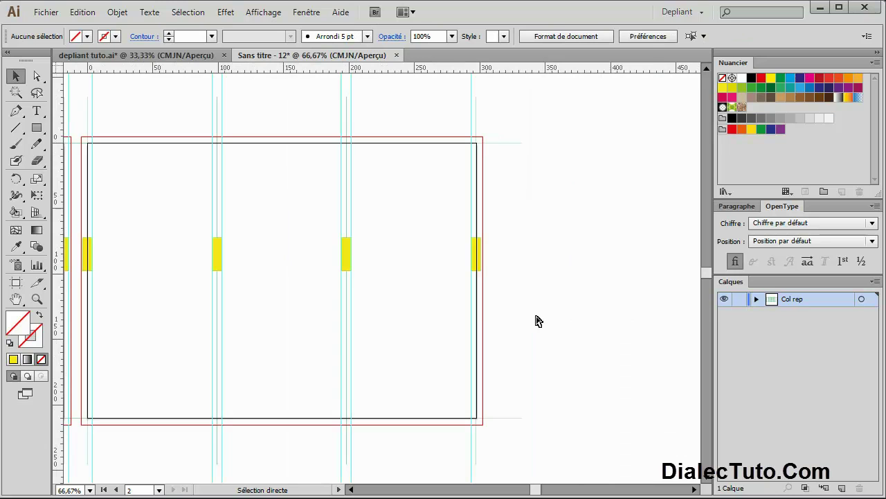
scroll(453, 307, left, 10)
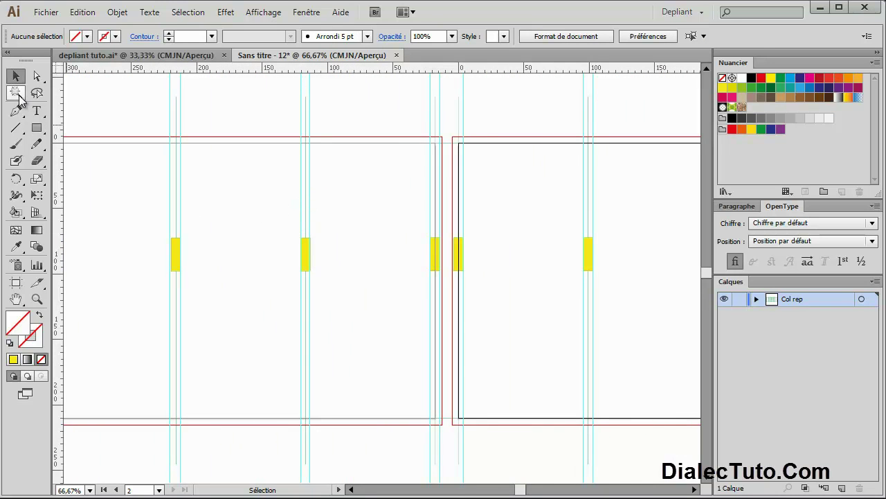
Select all the yellow marker rectangles with the Magic Wand and delete them
click(17, 94)
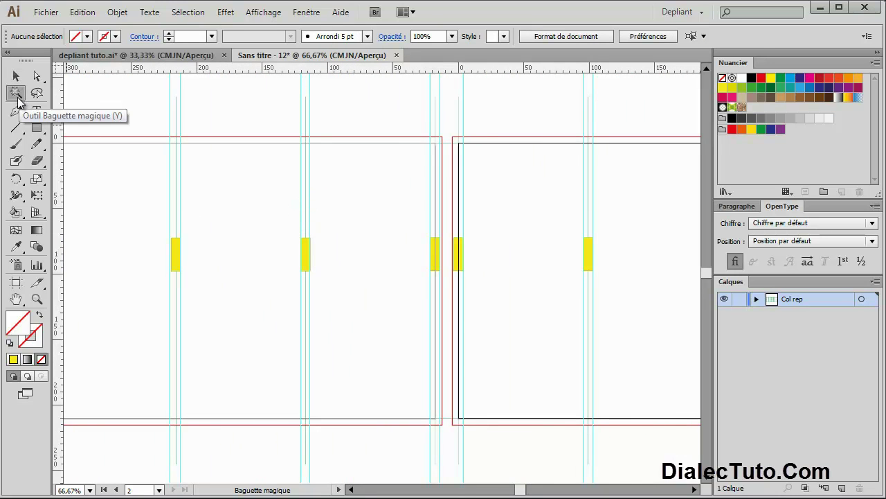
click(177, 258)
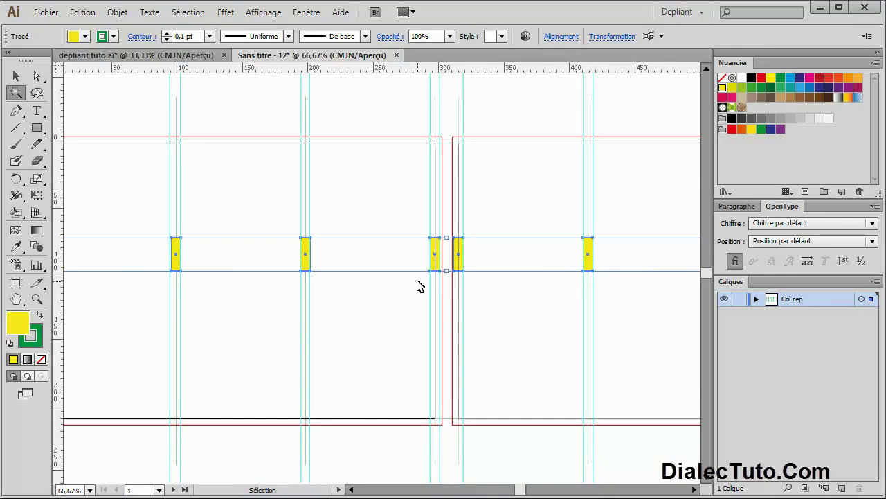
key(ctrl+minus)
key(ctrl+minus)
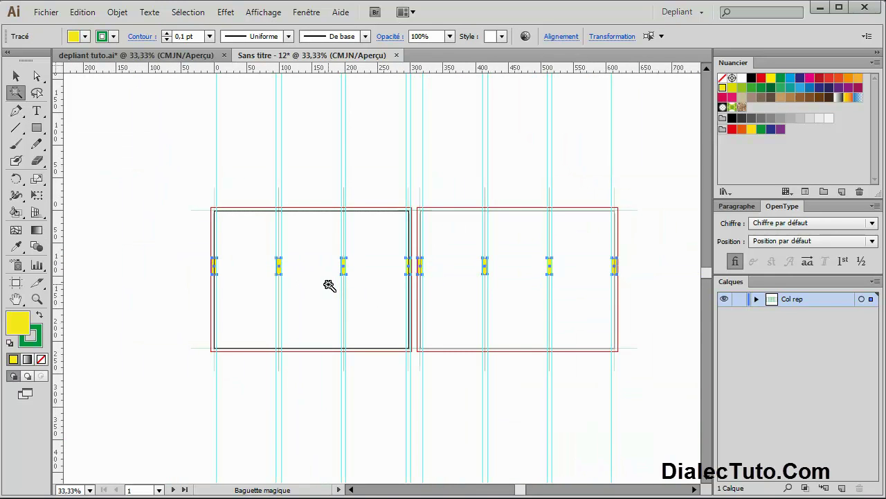
key(Delete)
key(ctrl+minus)
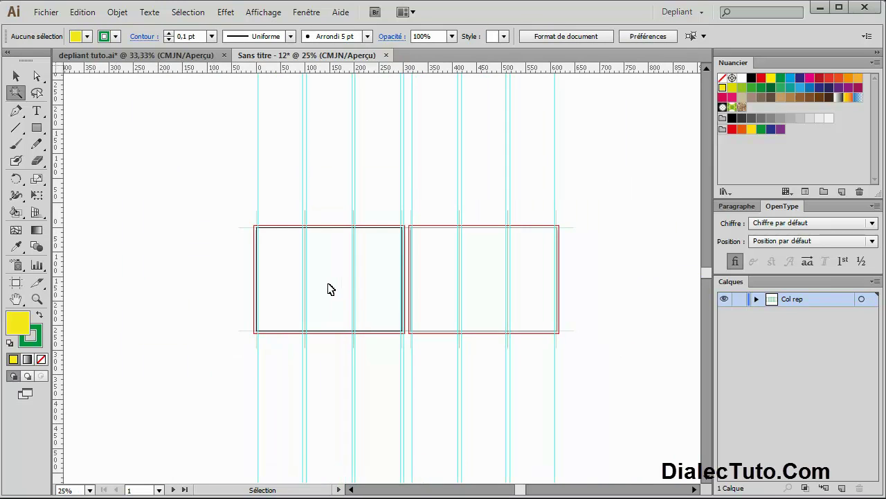
key(ctrl+plus)
key(ctrl+plus)
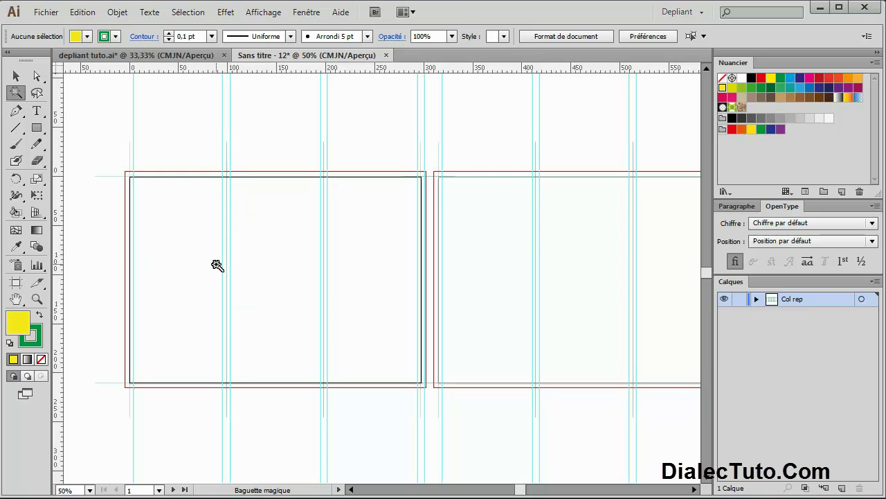
key(v)
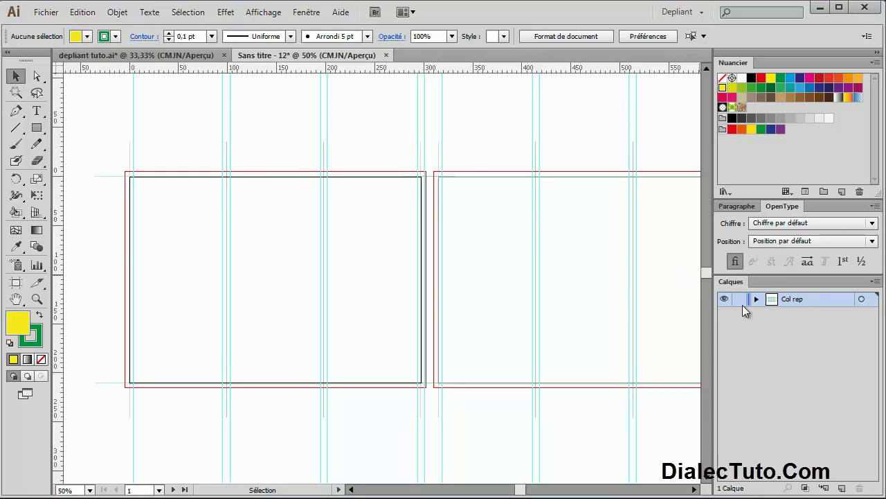
Select the panel numbers and Recto/Verso labels in depliant tuto.ai
click(171, 56)
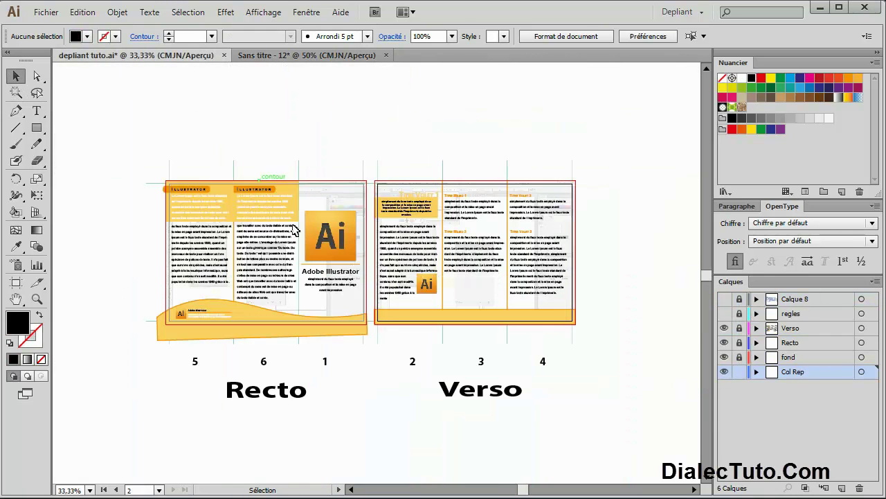
scroll(353, 427, down, 3)
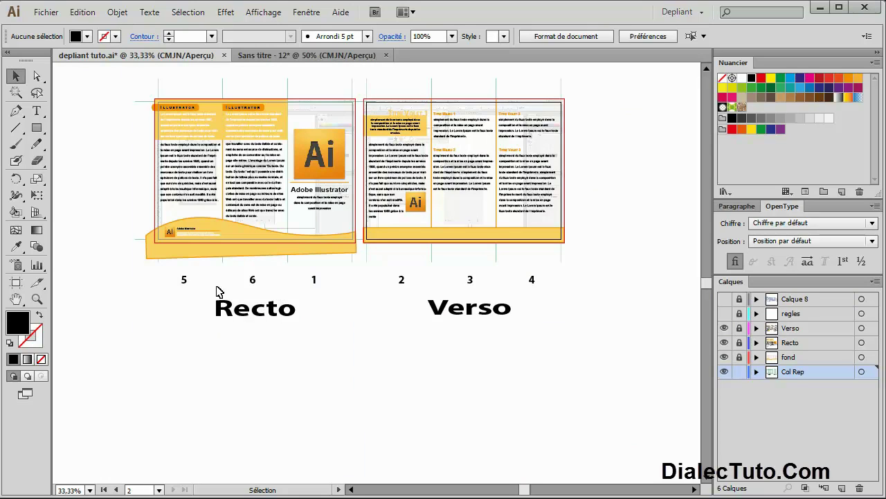
drag(169, 269, 562, 335)
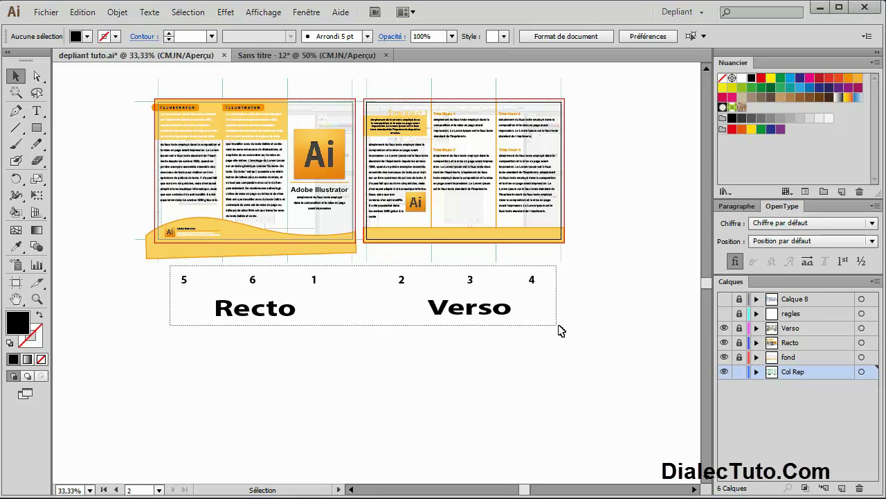
Paste the numbers and labels group into Sans titre-12 beneath the artboards
click(309, 56)
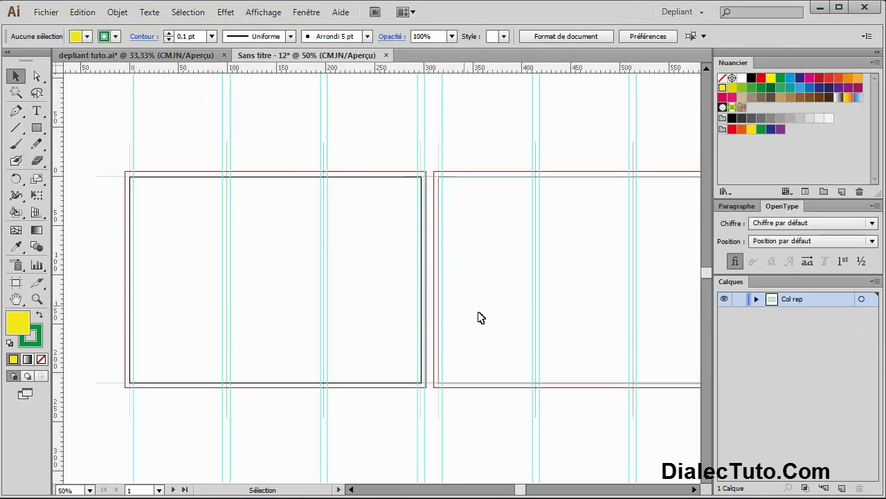
drag(516, 322, 452, 207)
key(ctrl+v)
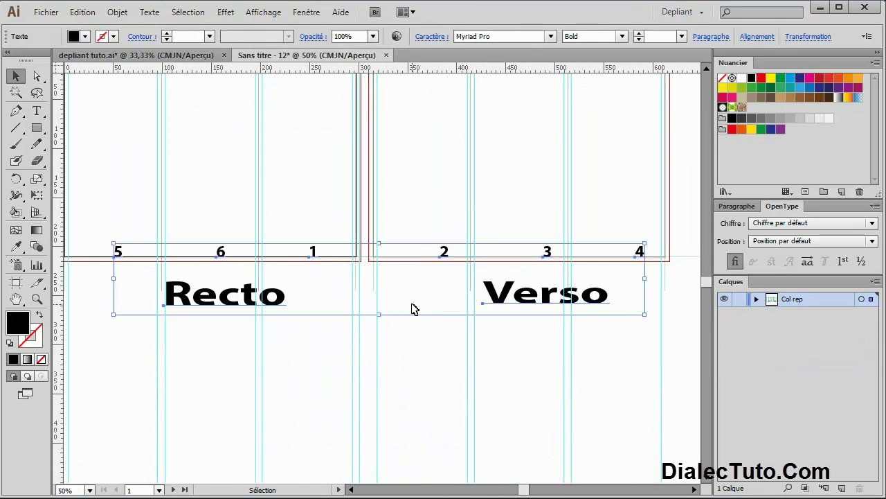
drag(516, 301, 508, 346)
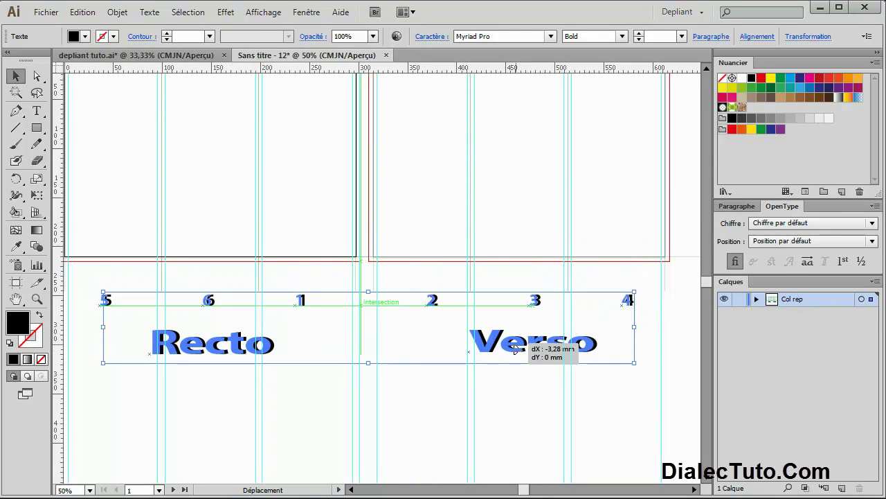
click(525, 377)
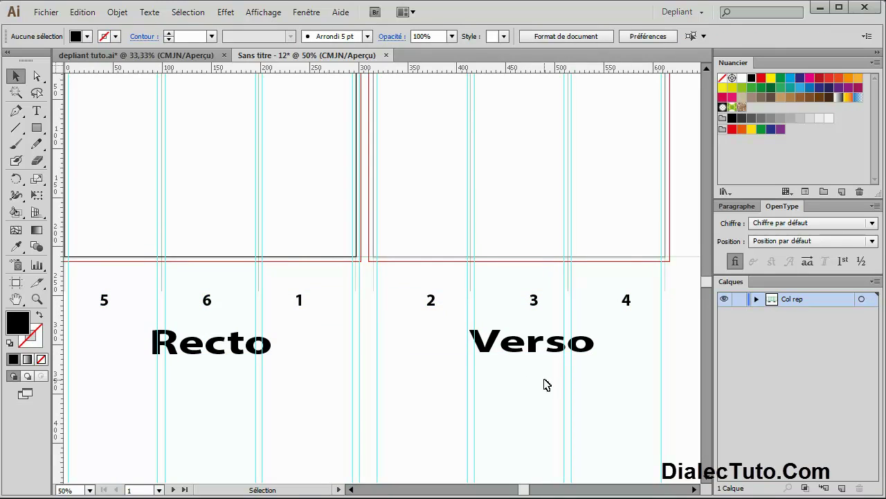
drag(482, 365, 493, 371)
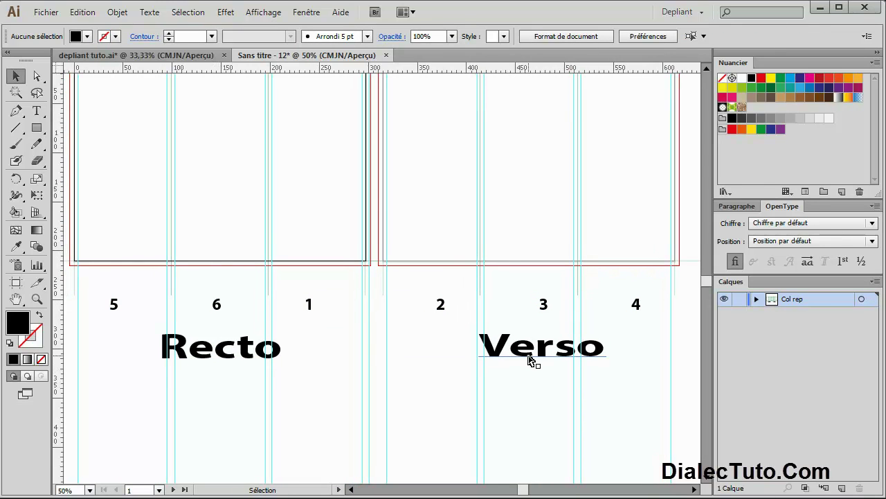
key(ctrl+plus)
key(ctrl+minus)
key(ctrl+minus)
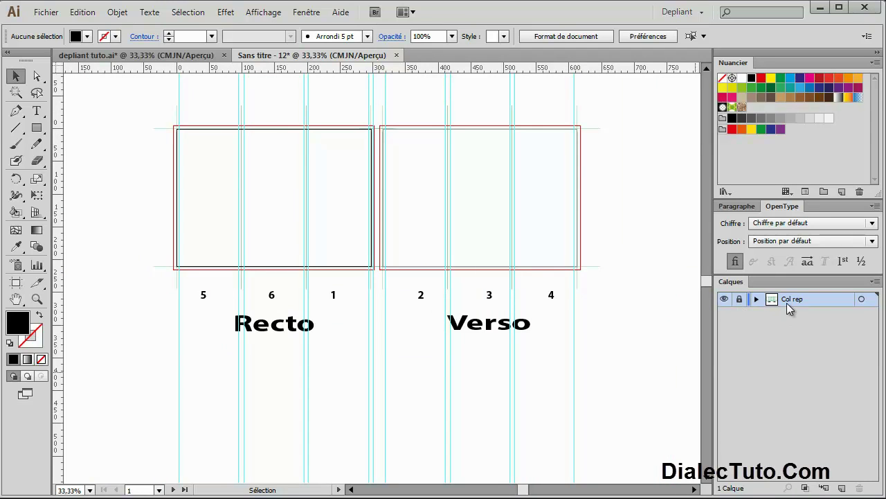
Hide the Verso and Recto layers in depliant tuto.ai, leaving fond visible and targeted
click(187, 56)
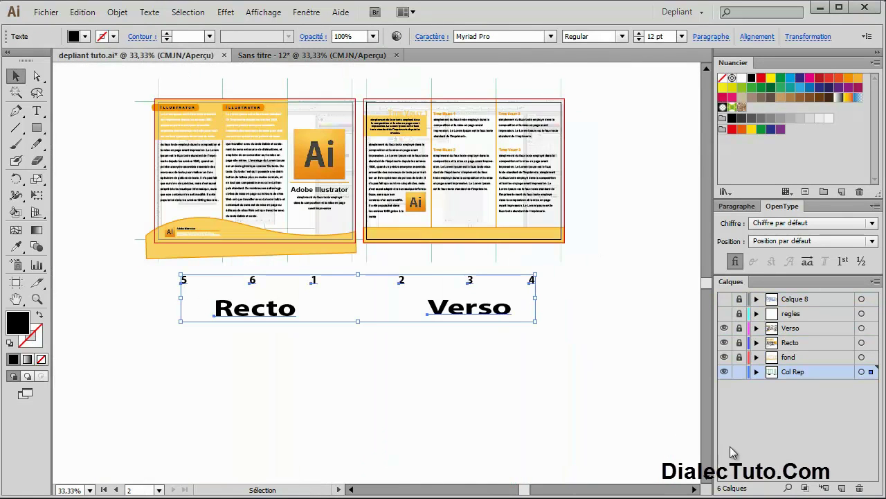
drag(724, 357, 724, 327)
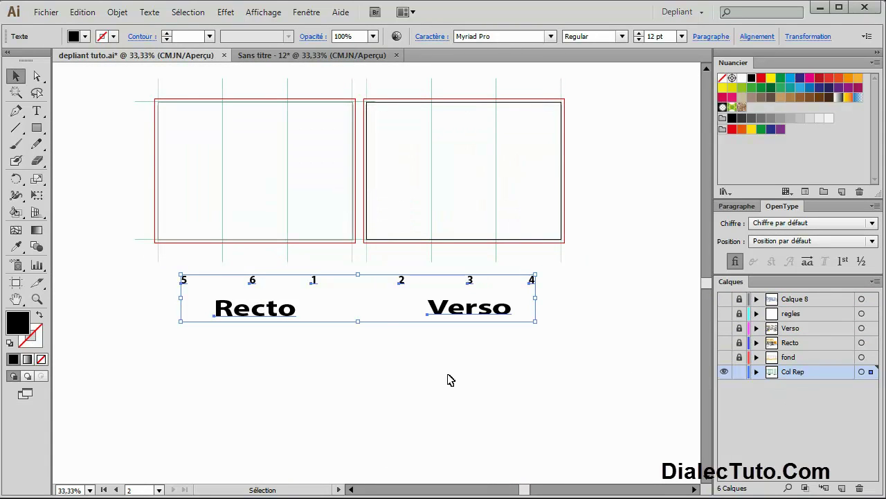
click(724, 357)
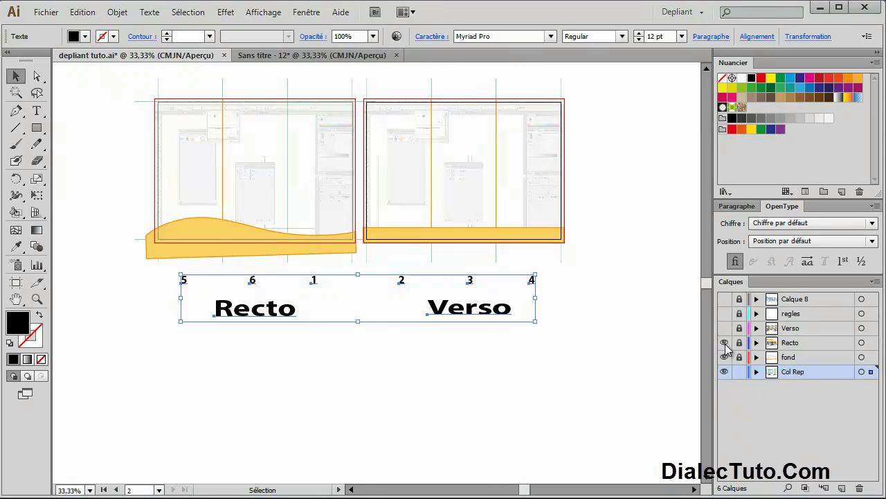
click(725, 342)
drag(724, 327, 725, 342)
click(803, 357)
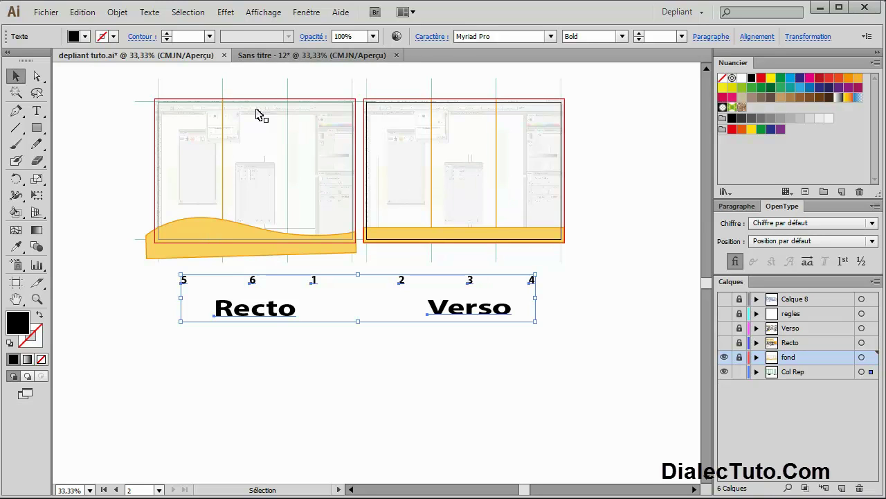
click(281, 56)
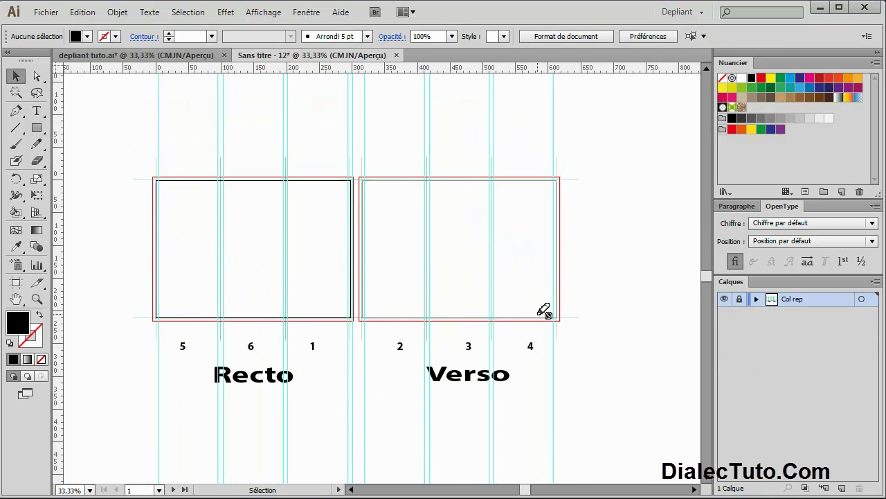
click(182, 55)
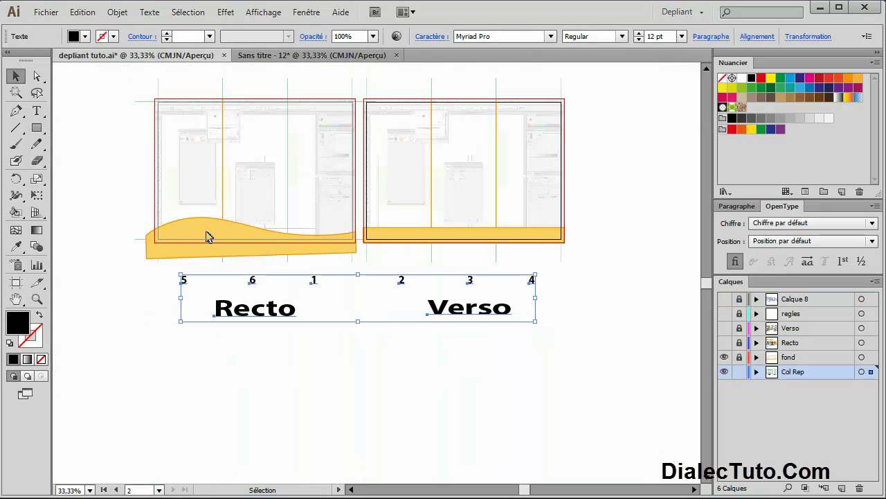
Minimize Illustrator and the preview, open Depliant 3 volets and select illustrator-logo.png
click(820, 7)
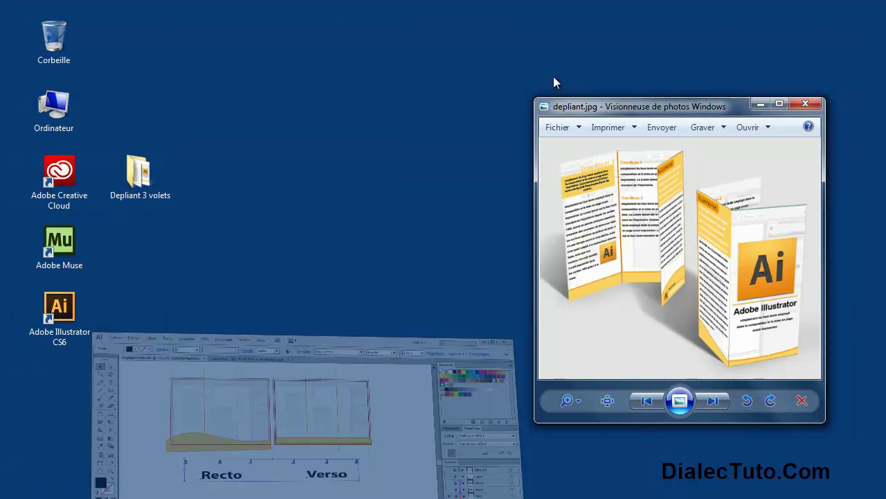
click(760, 104)
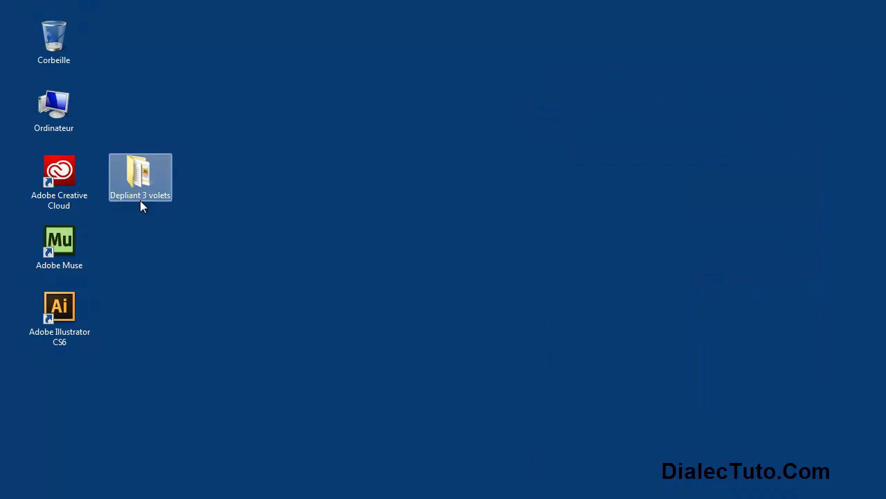
double_click(139, 190)
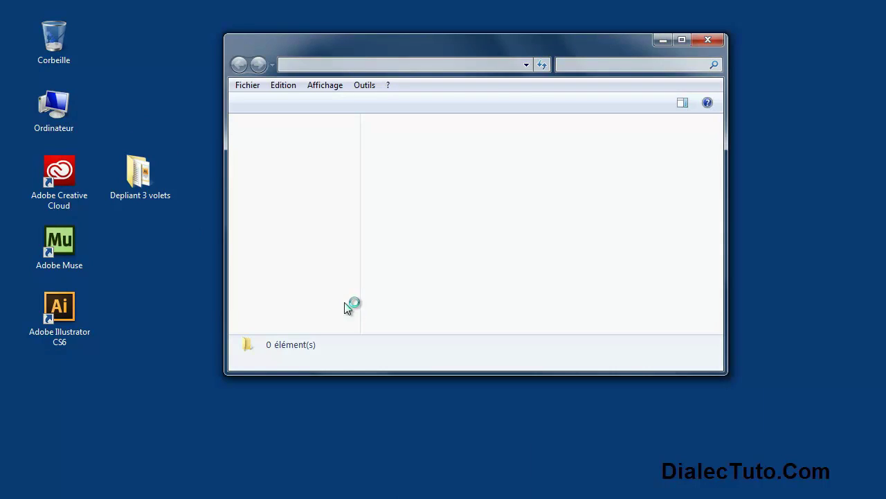
click(406, 166)
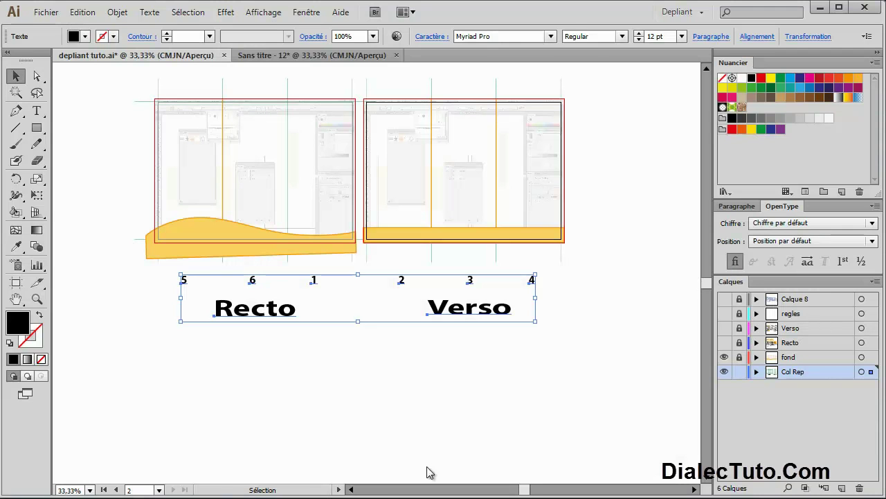
Add a new layer named Fond to the Sans titre document
drag(427, 472, 555, 442)
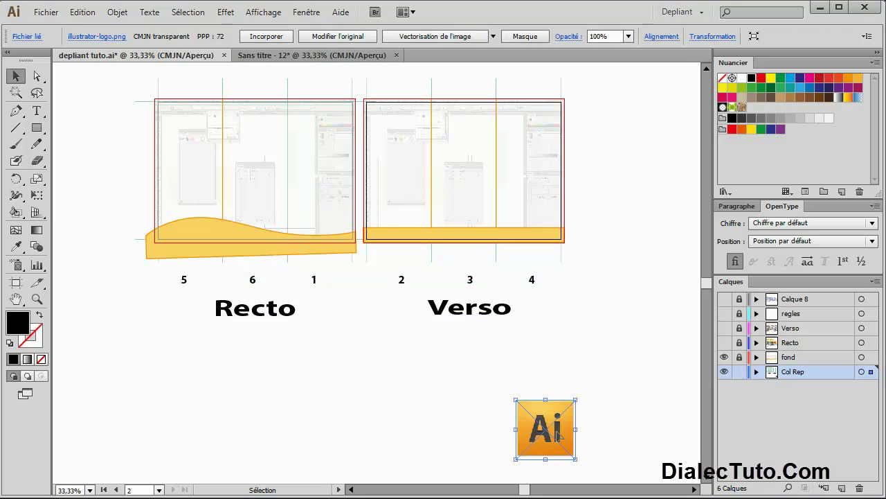
key(Delete)
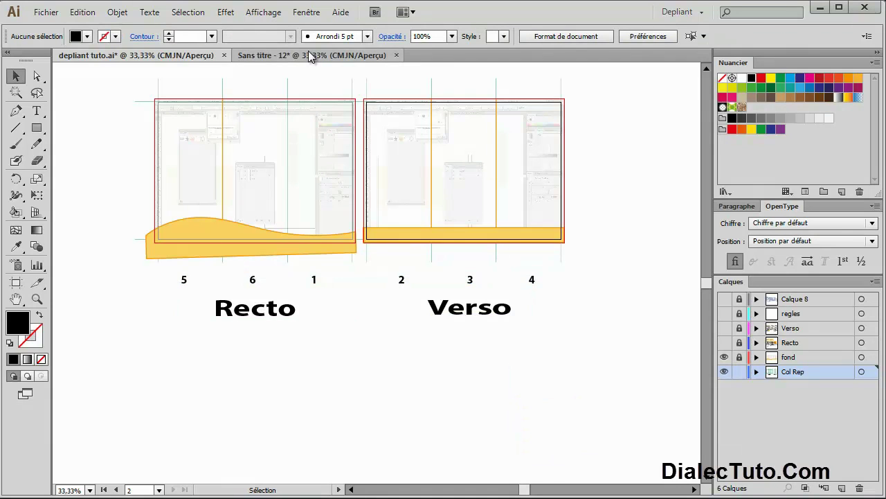
click(332, 55)
click(842, 487)
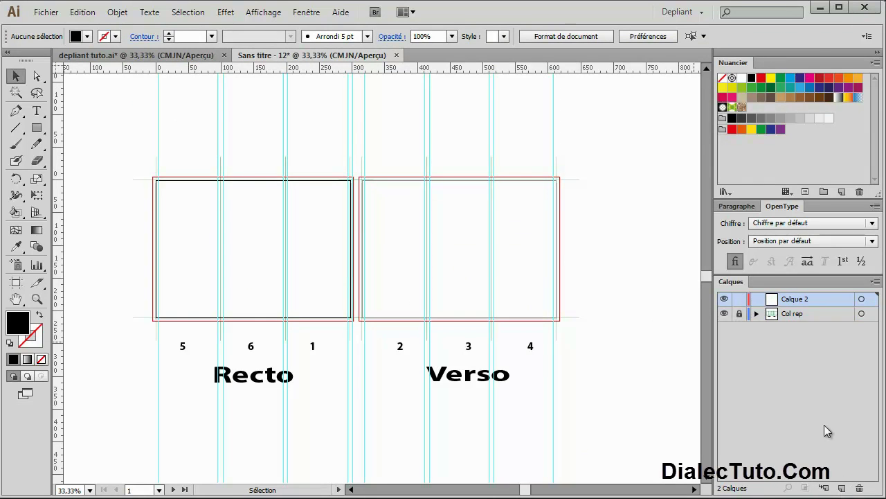
double_click(794, 299)
text(Fond)
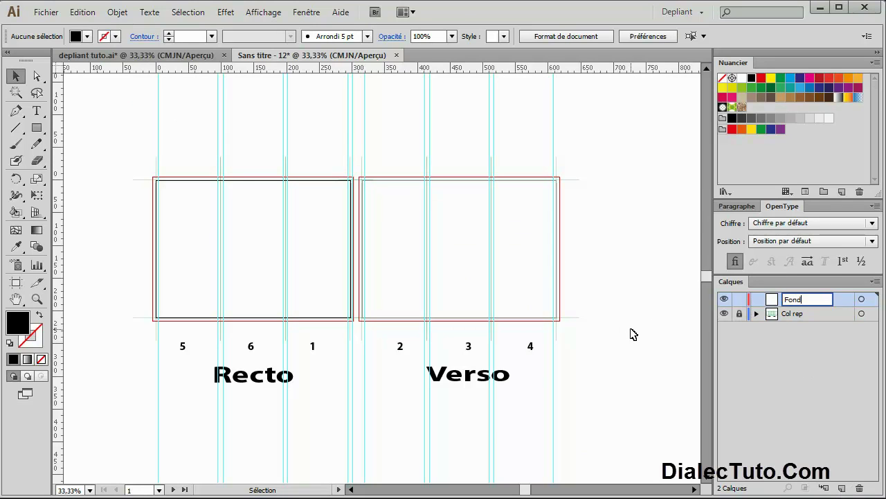
key(Return)
Paste the Ai logo and place it at the top right beside the Verso panel
key(ctrl+v)
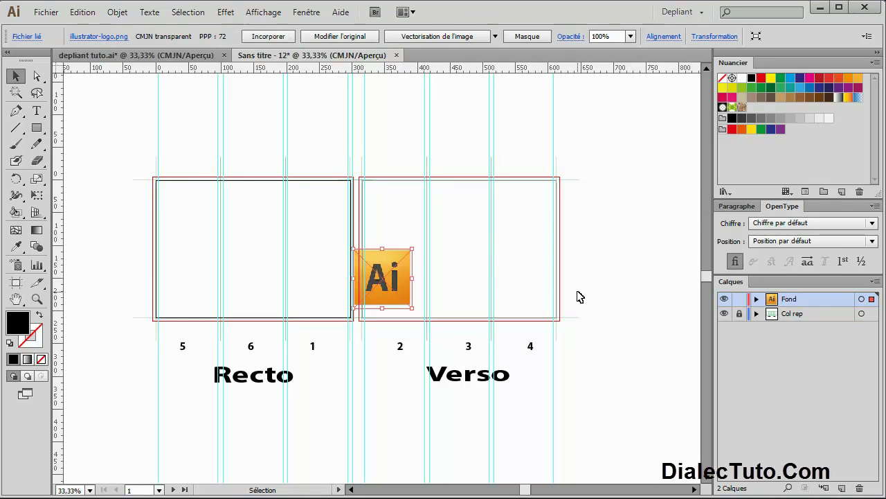
mouse_move(388, 280)
mouse_down()
mouse_move(626, 290)
mouse_move(638, 135)
mouse_up()
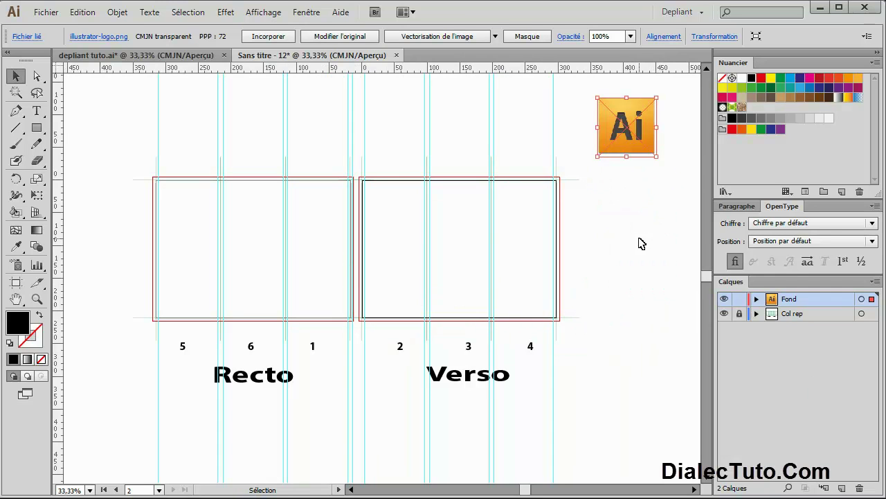
click(639, 244)
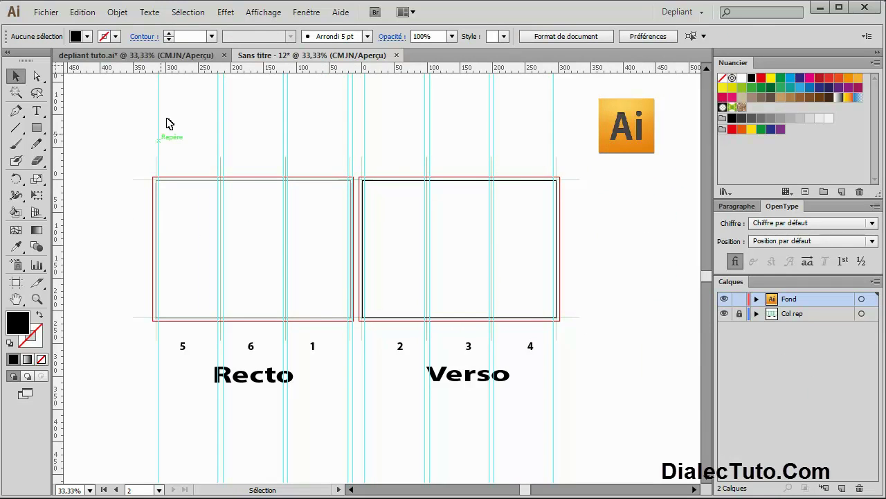
click(186, 55)
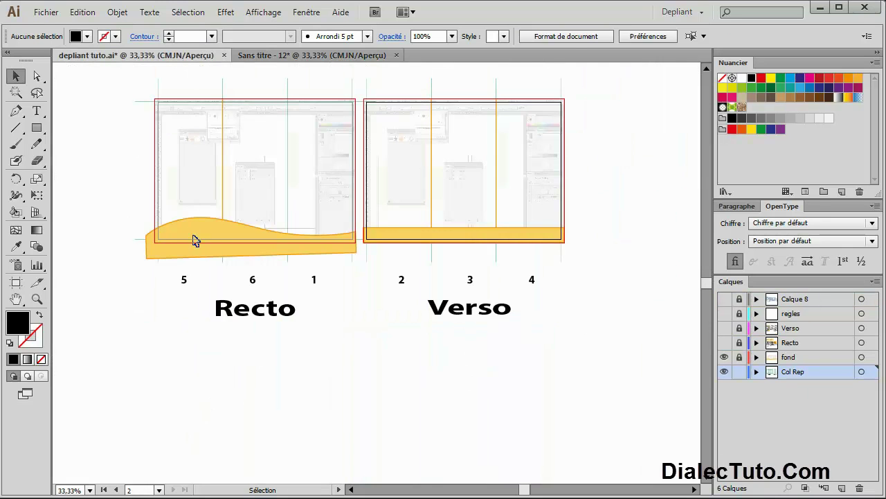
click(307, 55)
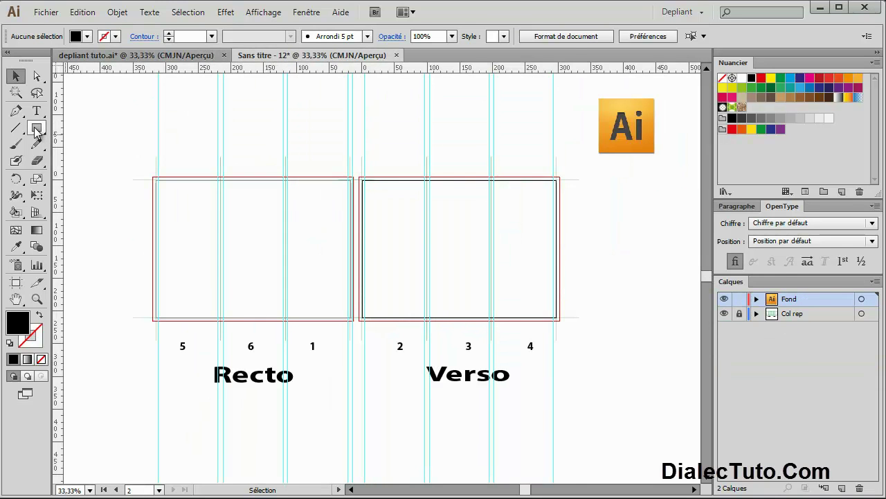
Draw a rectangle over the whole Recto artboard and fill it with the logo's orange
click(36, 127)
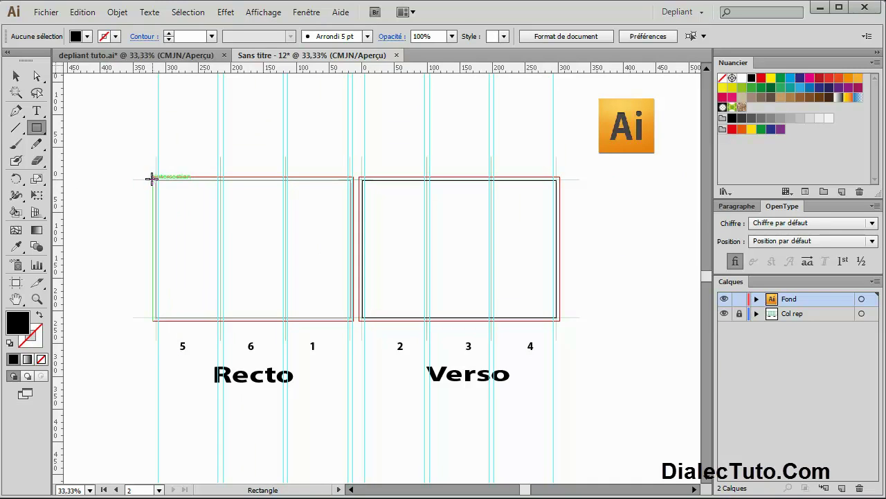
drag(153, 178, 353, 321)
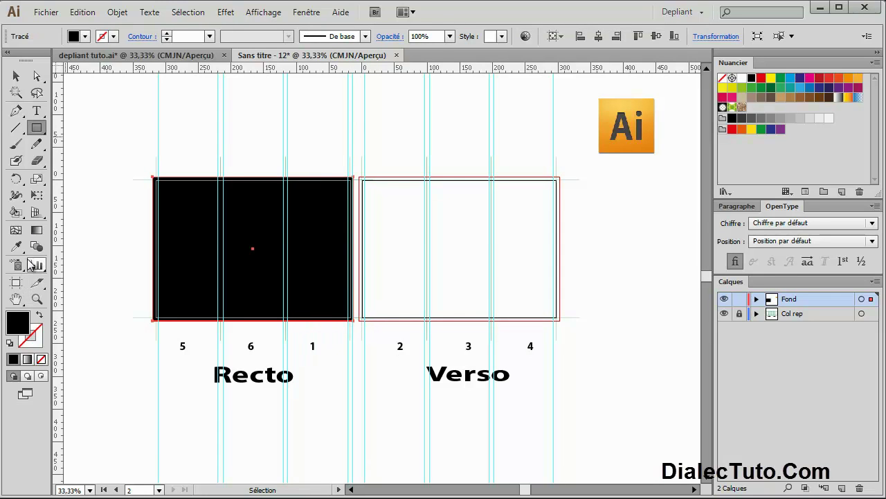
click(16, 247)
click(613, 102)
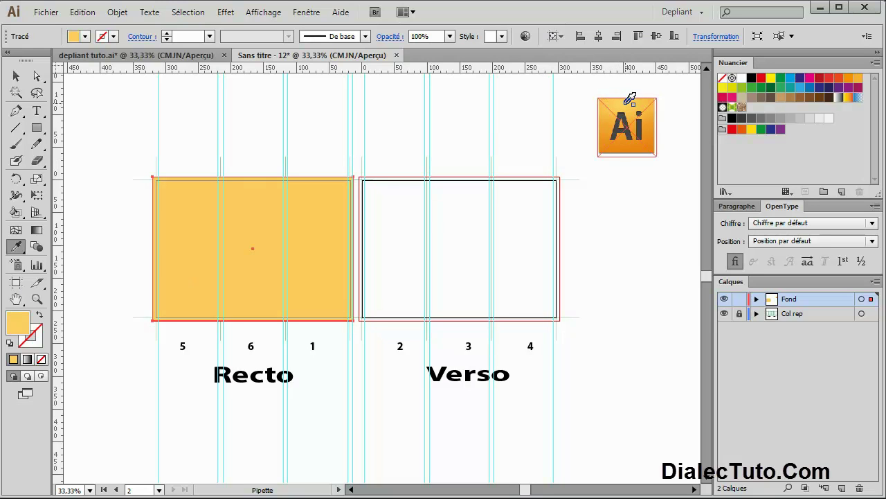
click(16, 76)
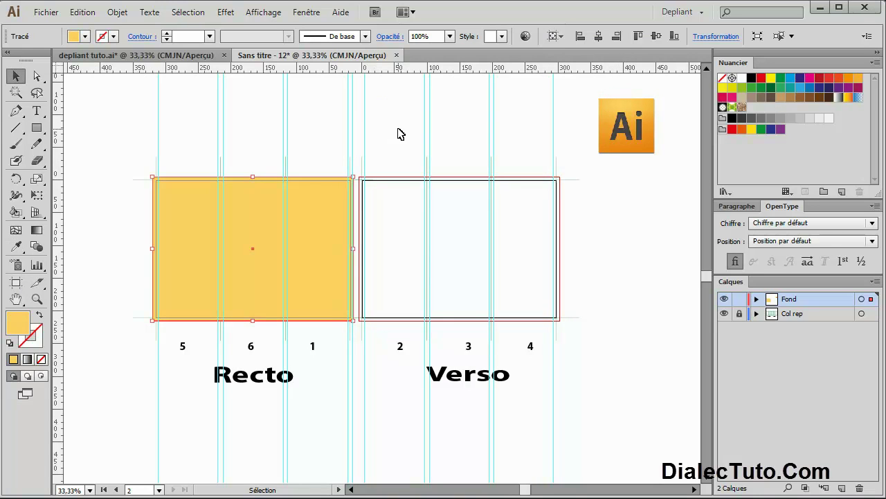
Erase a wavy cut across the orange rectangle, delete the upper piece, then undo
click(176, 55)
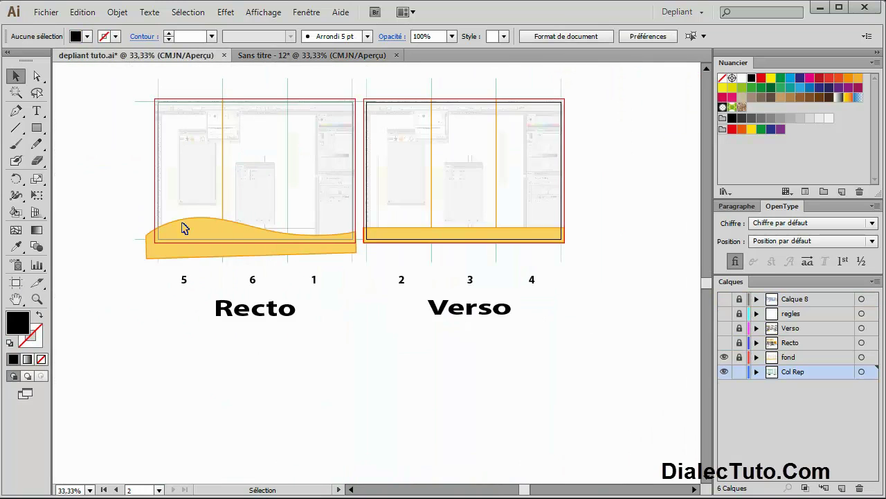
click(281, 55)
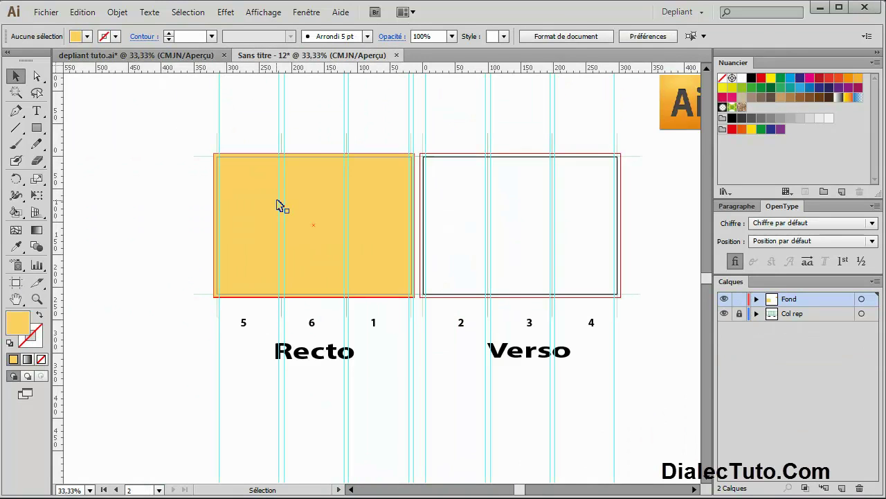
click(281, 206)
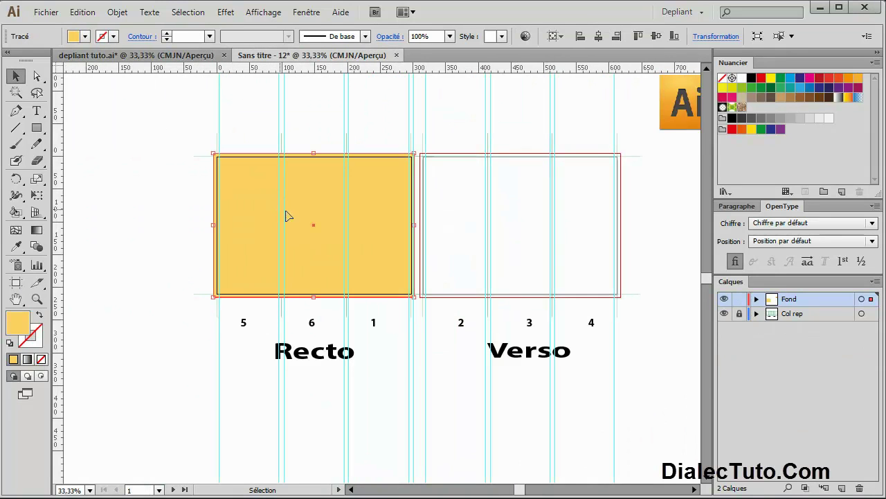
click(37, 160)
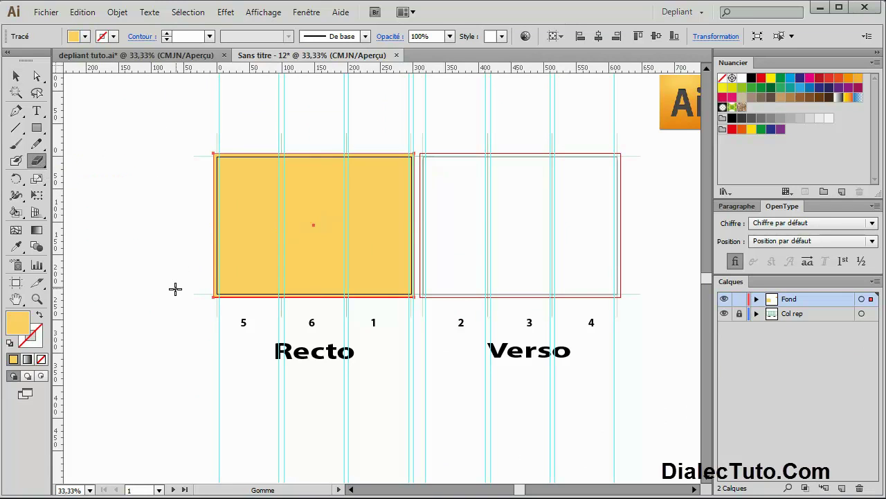
mouse_move(206, 265)
mouse_down()
mouse_move(346, 283)
mouse_move(447, 243)
mouse_up()
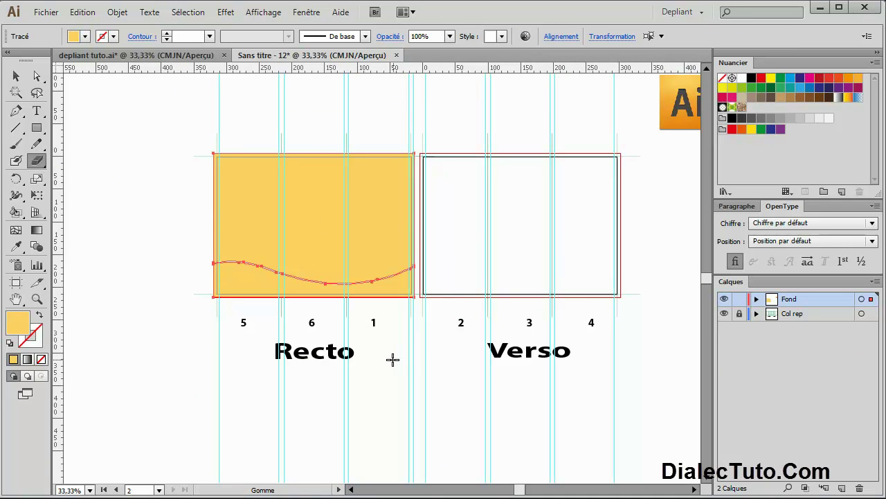
key(v)
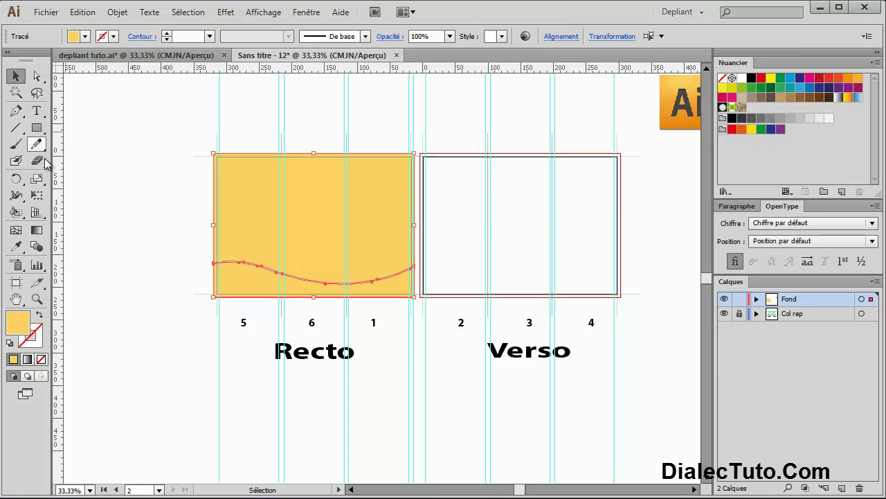
click(125, 236)
click(231, 223)
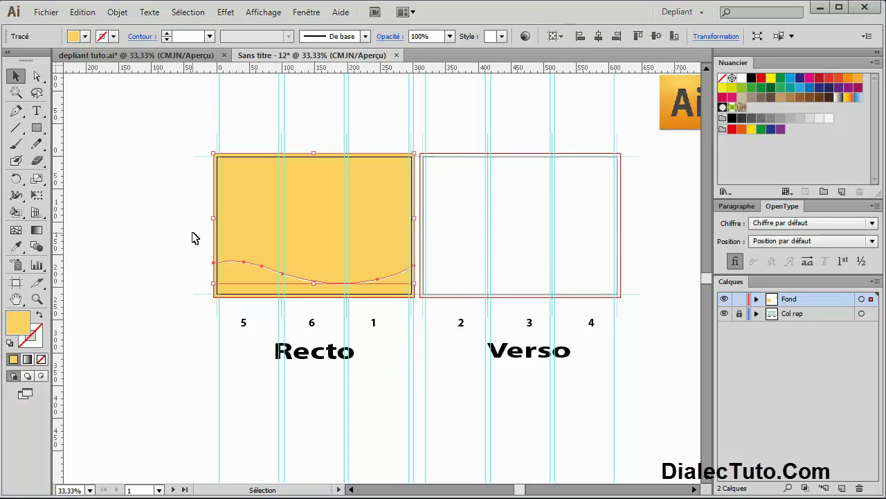
key(Delete)
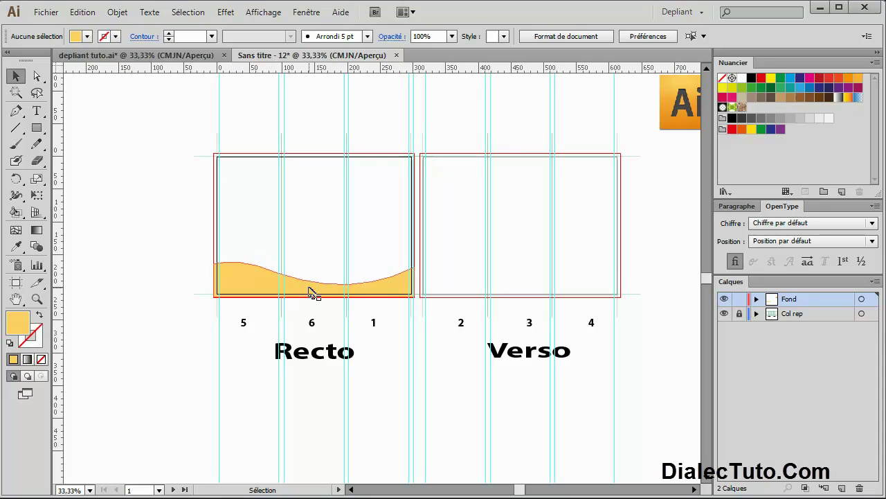
key(ctrl+z)
Recut the rectangle along a lower wavy line and delete the upper piece
key(v)
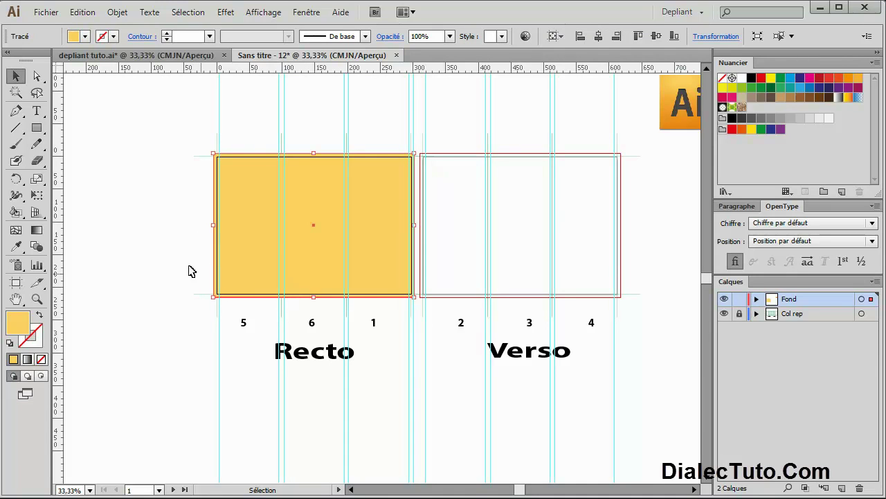
click(37, 160)
drag(208, 259, 469, 254)
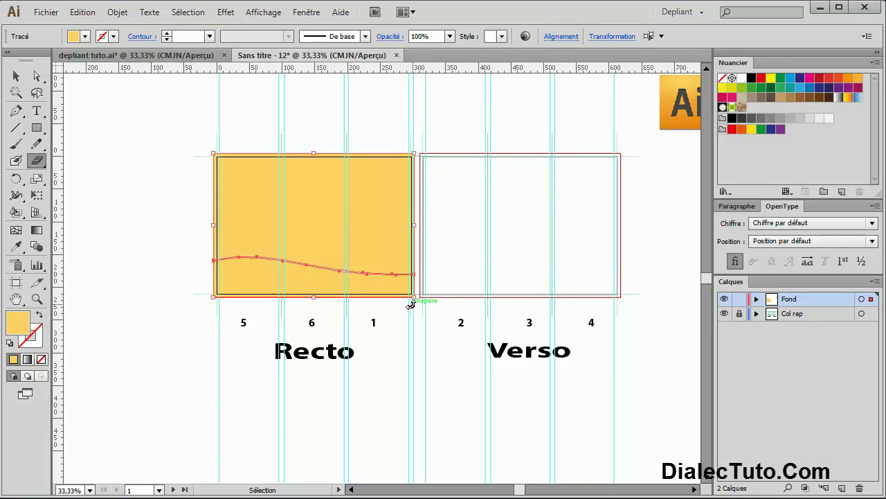
ctrl+click(416, 305)
drag(194, 275, 467, 239)
click(16, 76)
click(95, 214)
click(223, 206)
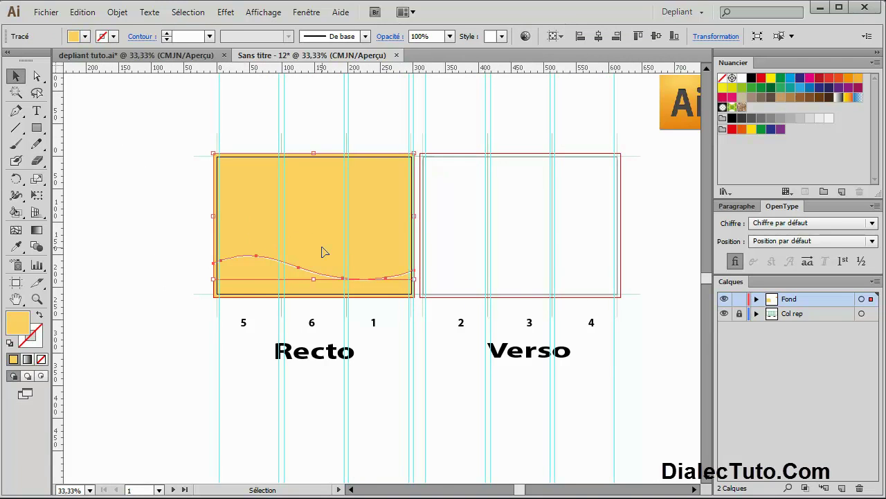
key(Delete)
Lower the top of the remaining wavy band and zoom in on it
click(270, 283)
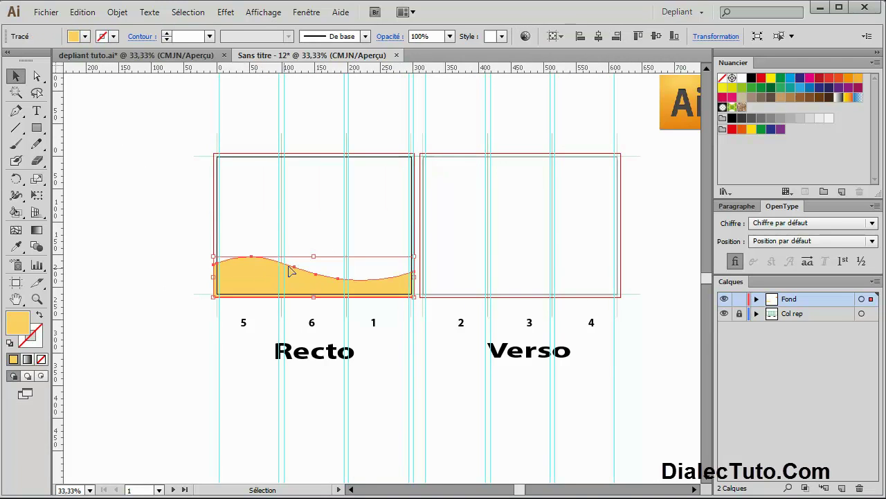
drag(313, 256, 313, 267)
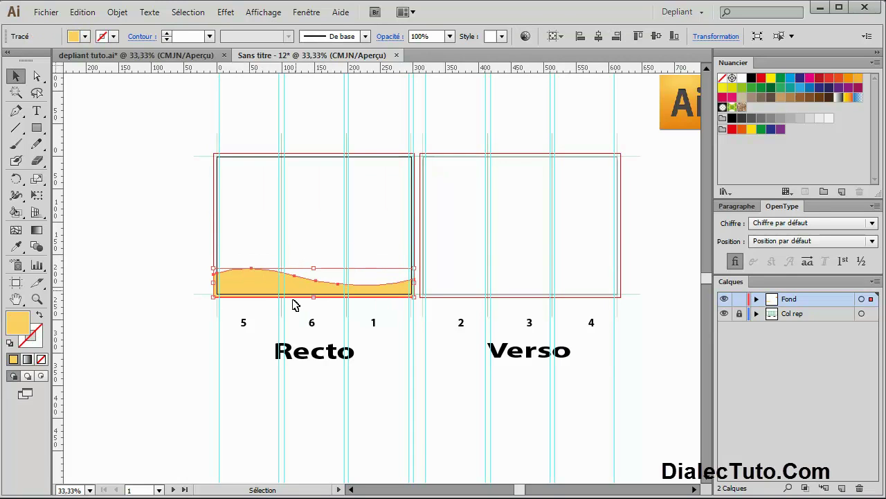
key(ctrl+plus)
key(ctrl+plus)
drag(327, 316, 442, 317)
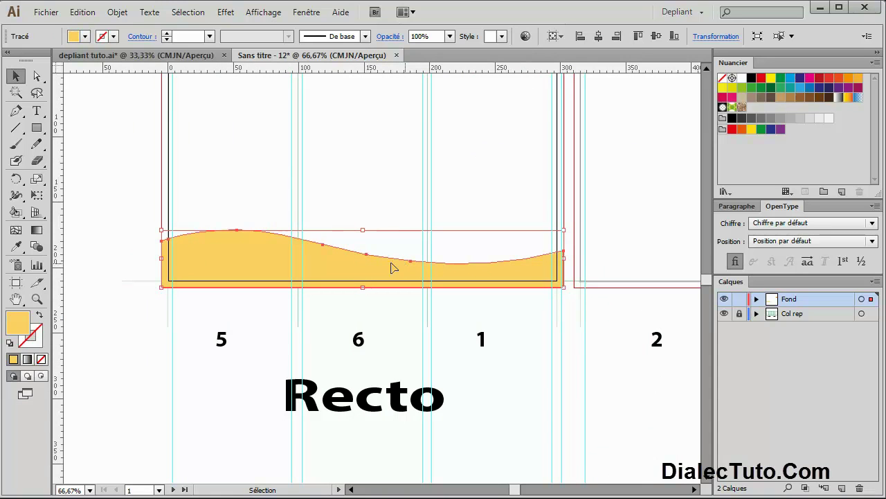
Give the wavy band a 3 pt orange outline
click(39, 348)
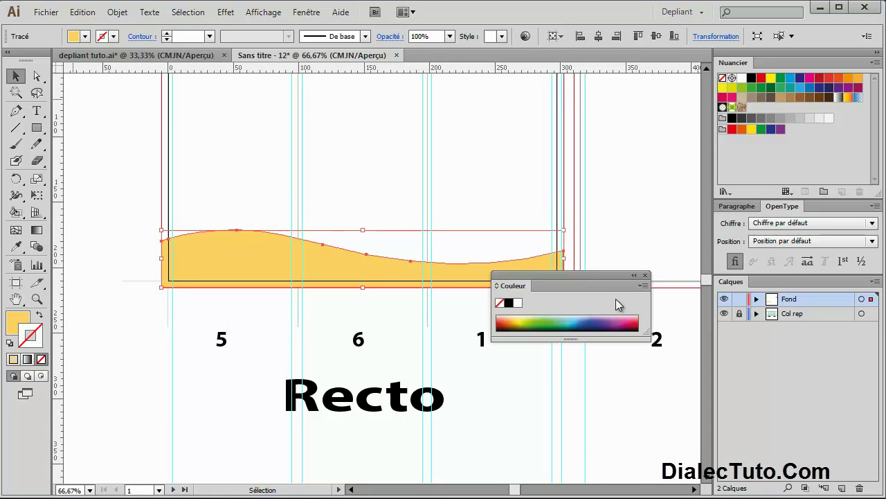
click(645, 276)
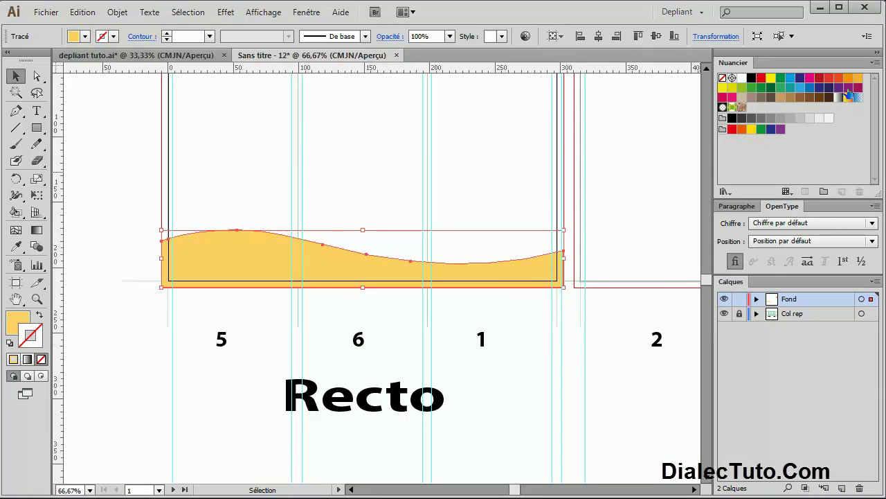
click(848, 79)
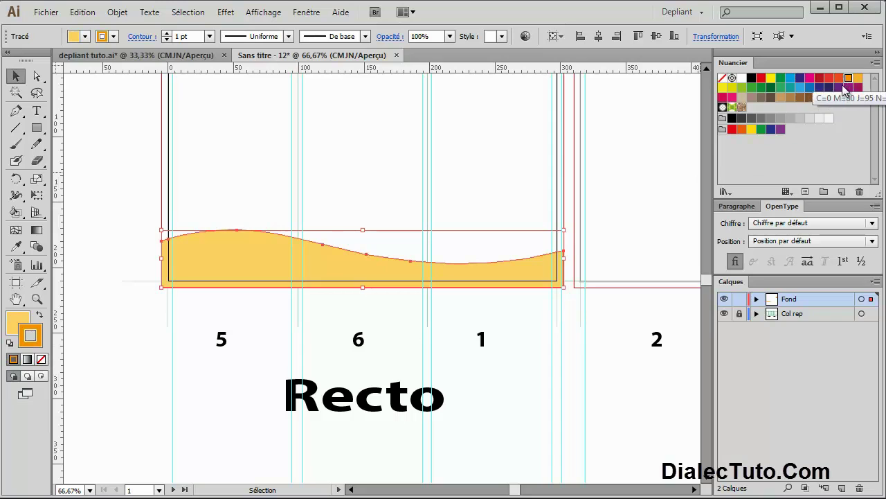
click(167, 34)
click(168, 33)
click(127, 117)
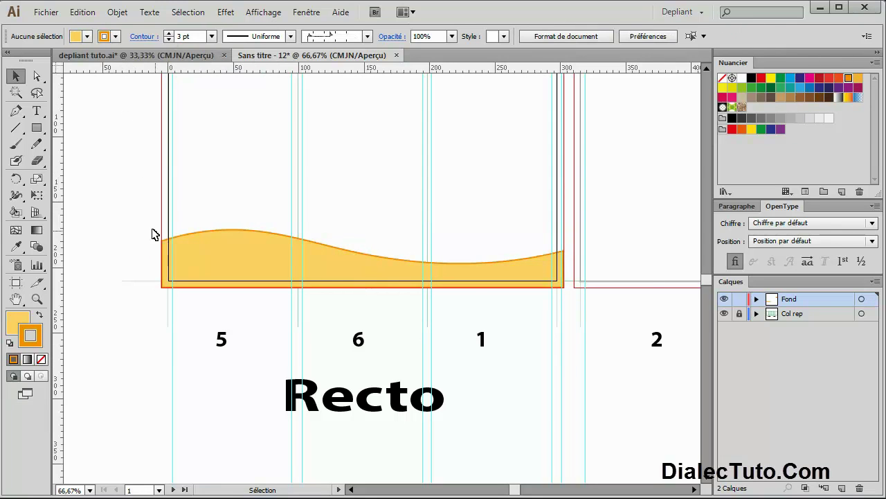
drag(111, 251, 111, 354)
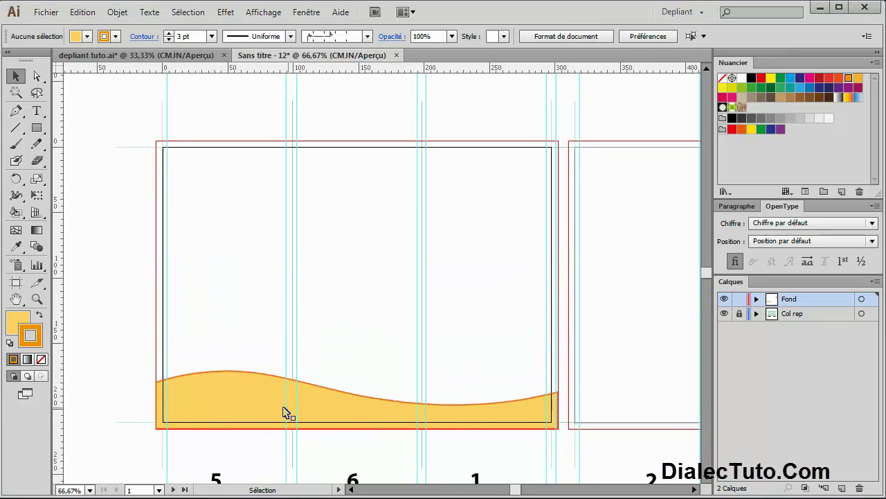
mouse_move(376, 379)
mouse_down()
mouse_move(266, 253)
mouse_move(183, 229)
mouse_up()
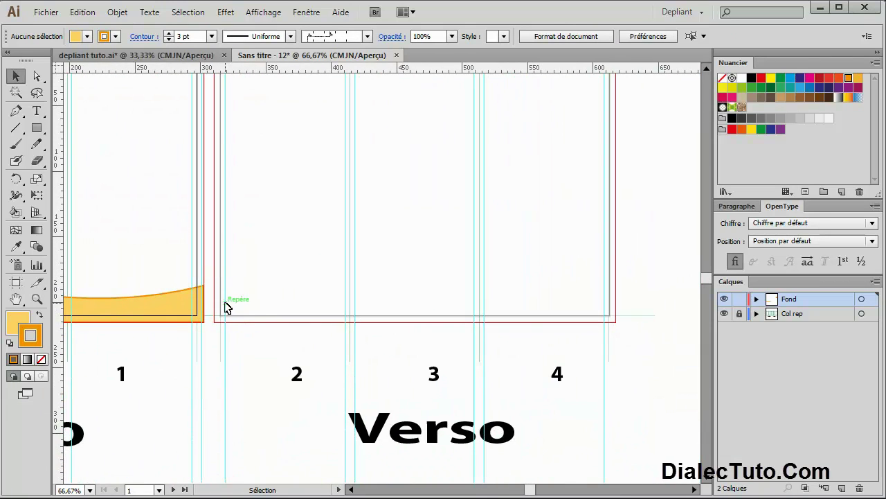
Draw a yellow, orange-outlined band rectangle along the bottom of Verso panels 2–4
click(191, 54)
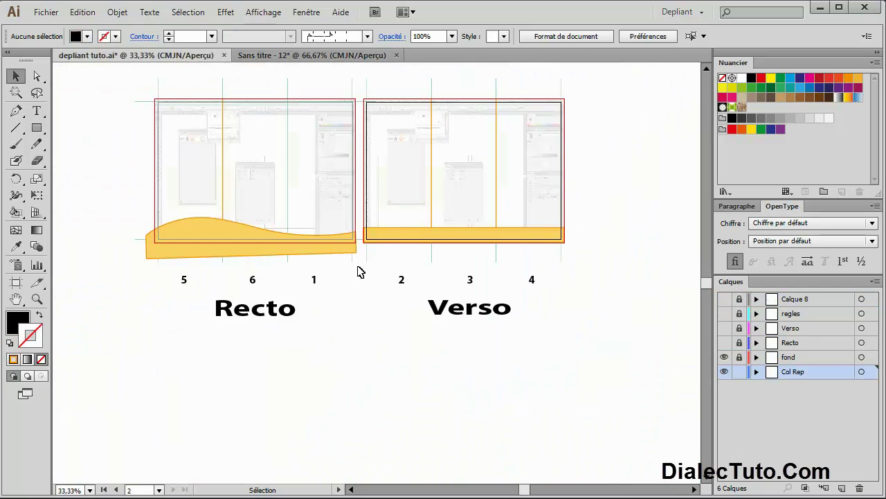
click(346, 58)
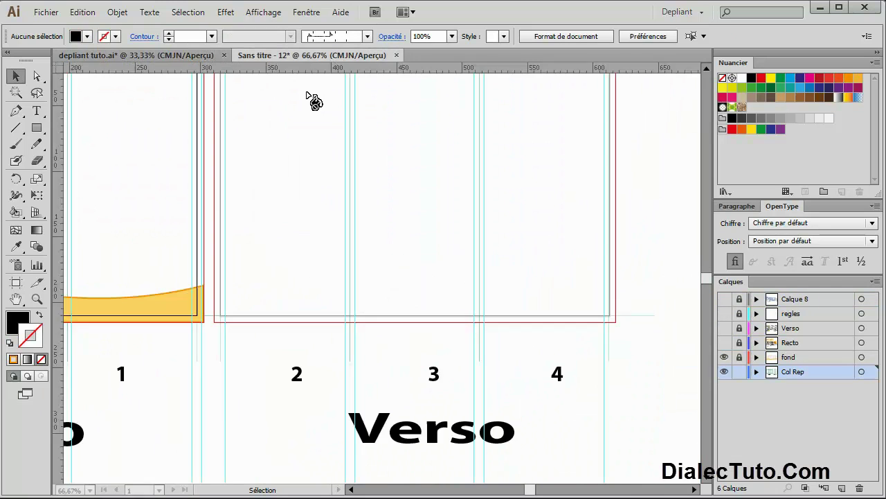
click(37, 127)
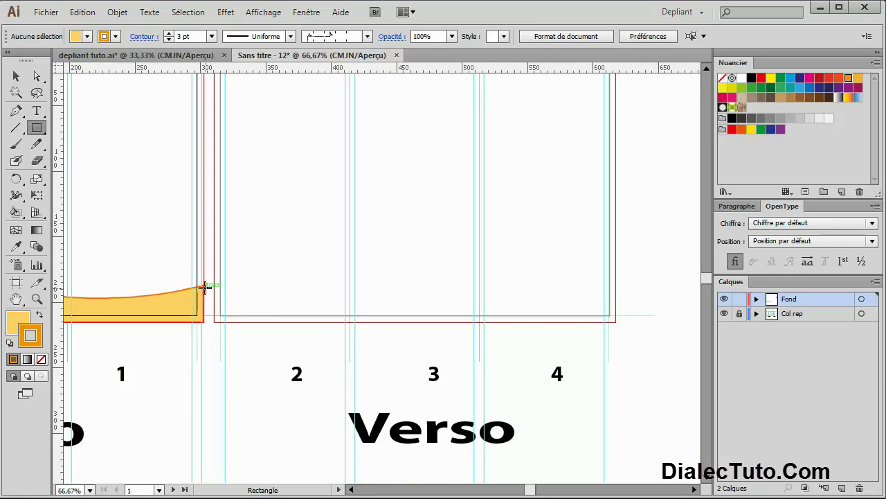
drag(200, 340, 400, 292)
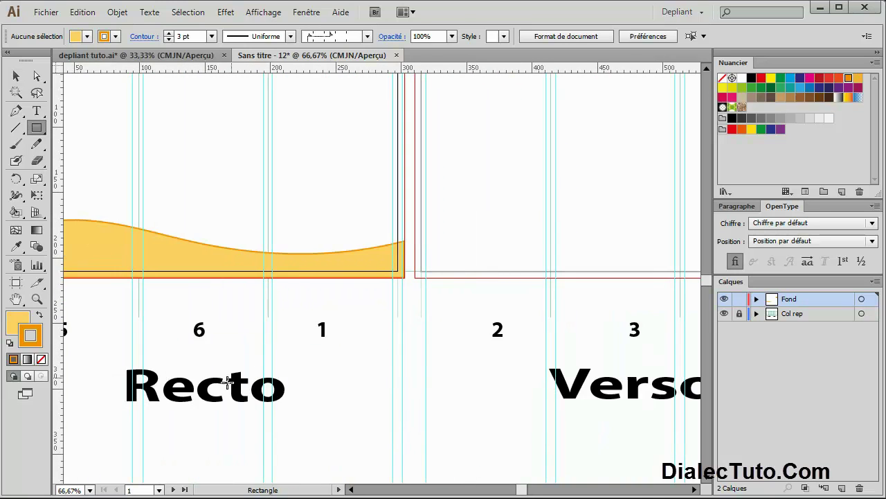
drag(489, 234, 293, 227)
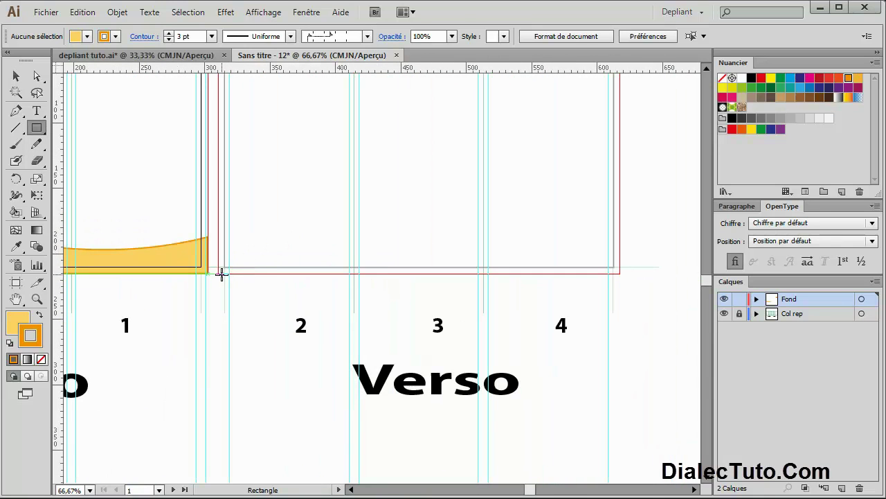
drag(219, 273, 619, 239)
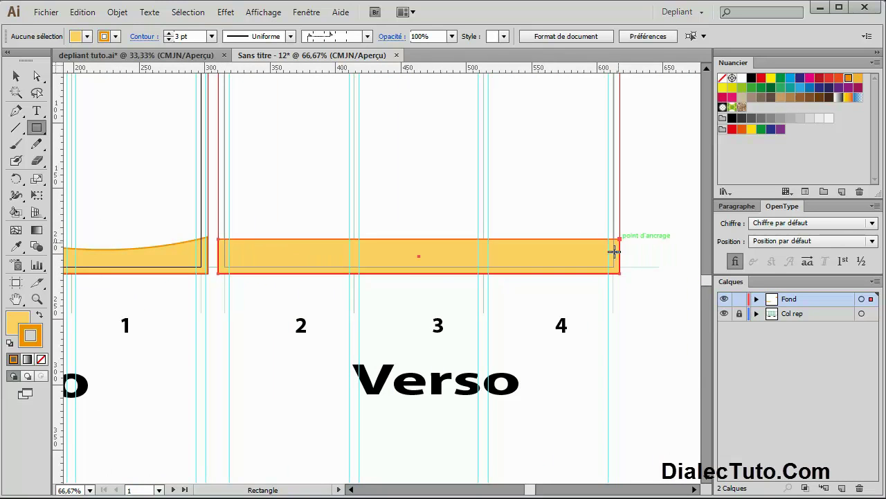
drag(223, 199, 485, 242)
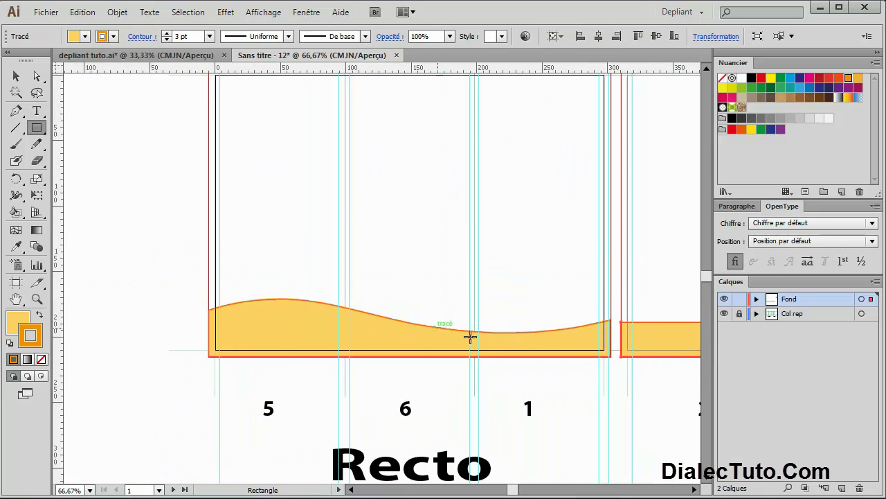
scroll(520, 336, right, 4)
click(205, 57)
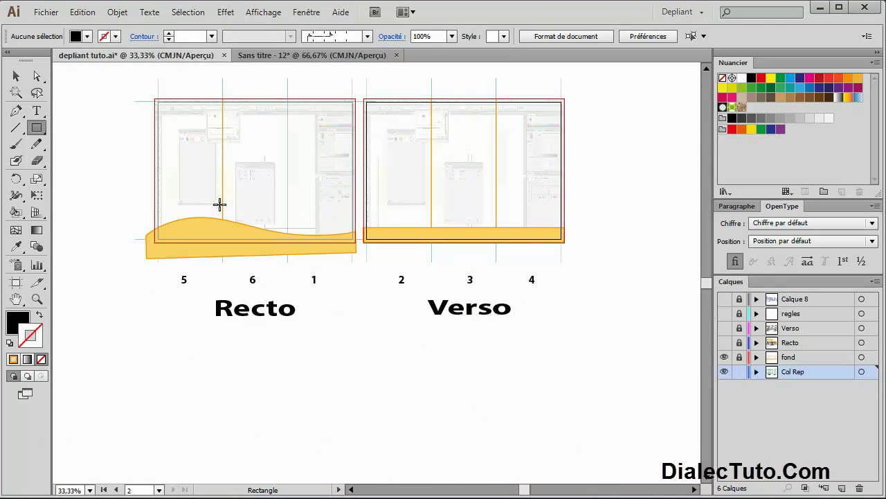
Draw a thin orange vertical fold line from the Recto page top down to the wave
click(277, 56)
click(16, 128)
drag(231, 136, 297, 176)
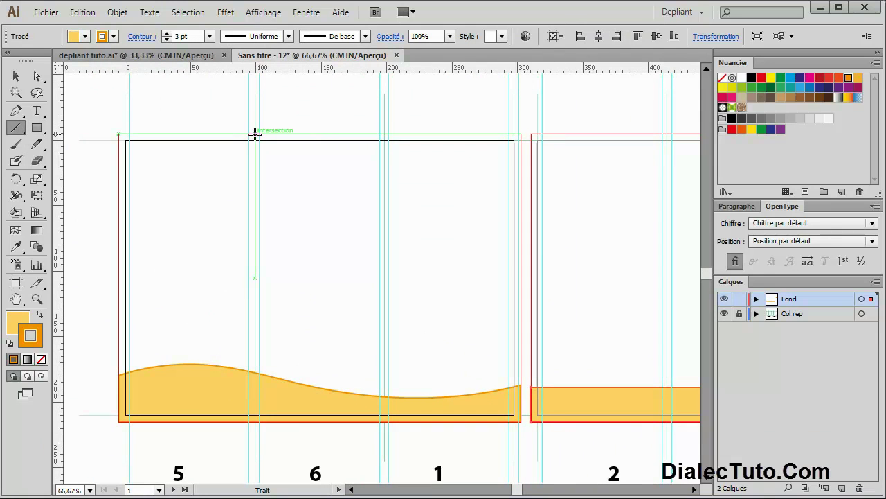
drag(254, 133, 258, 218)
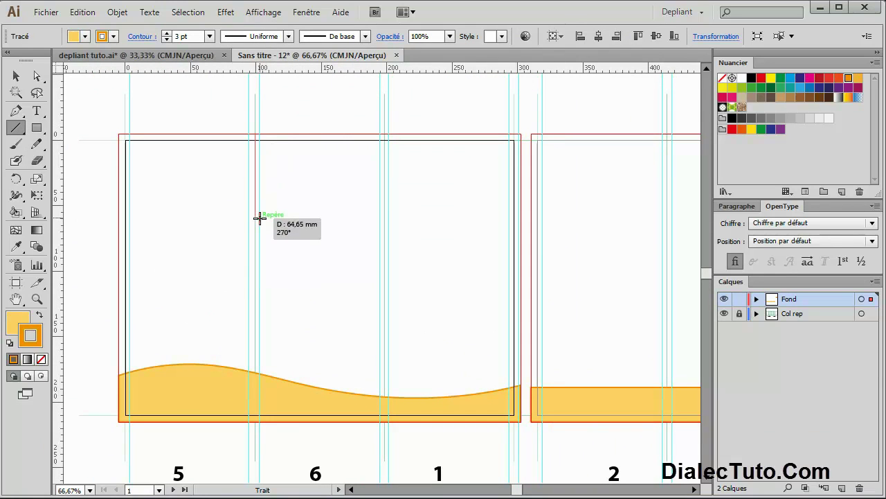
drag(258, 218, 255, 381)
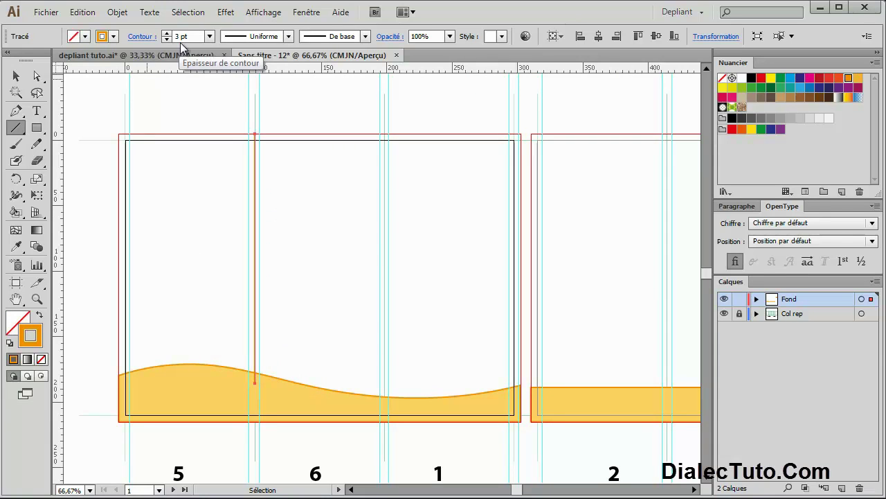
Alt-drag copies of the fold line onto the two folds between Verso panels 2–4
click(16, 75)
mouse_move(313, 201)
mouse_down()
mouse_move(206, 194)
mouse_move(309, 198)
mouse_up()
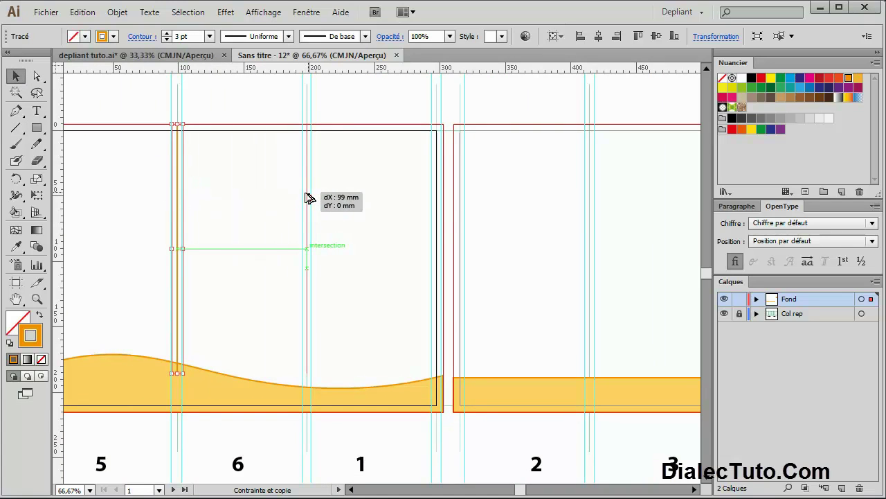
drag(309, 198, 592, 214)
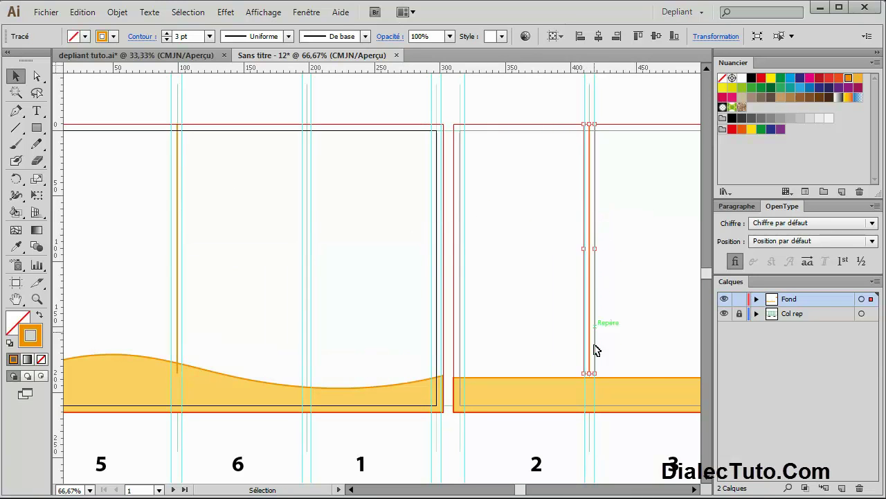
drag(601, 320, 395, 321)
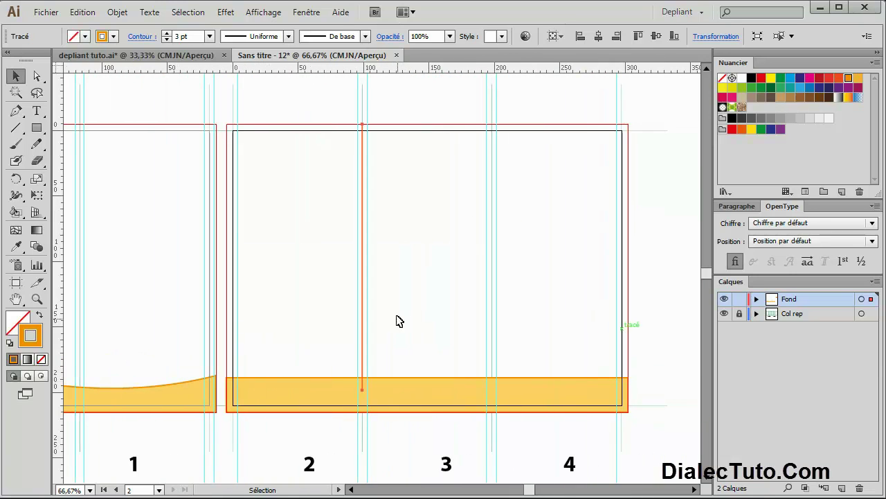
drag(364, 281, 496, 278)
Bring the Recto wave to the front with Disposition > Premier plan, hiding the fold line ends
click(552, 288)
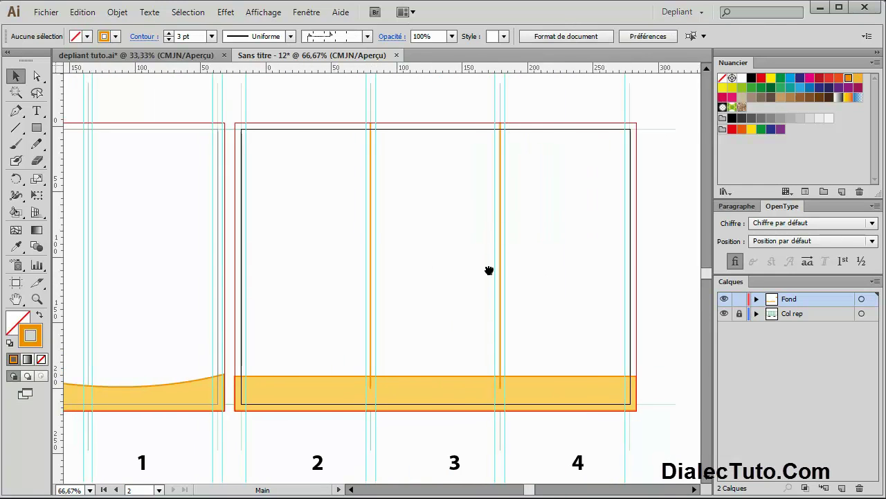
scroll(322, 281, left, 5)
scroll(212, 327, left, 3)
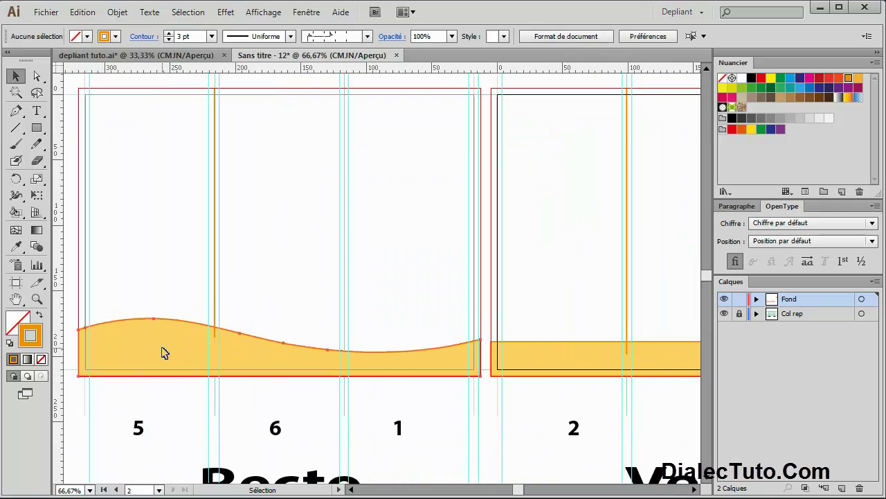
click(164, 353)
drag(247, 417, 249, 318)
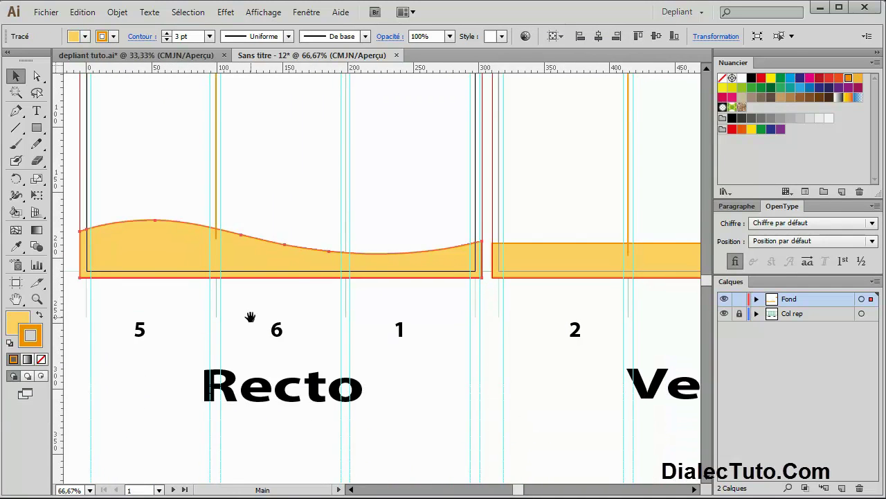
right_click(170, 252)
mouse_move(213, 448)
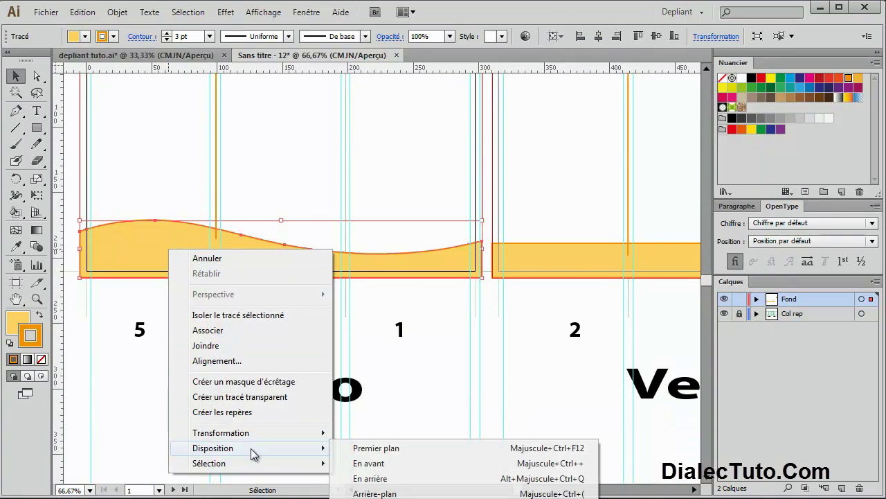
click(382, 454)
Bring the Verso band to the front with Disposition > Premier plan
drag(540, 362, 354, 370)
click(459, 269)
drag(459, 269, 352, 216)
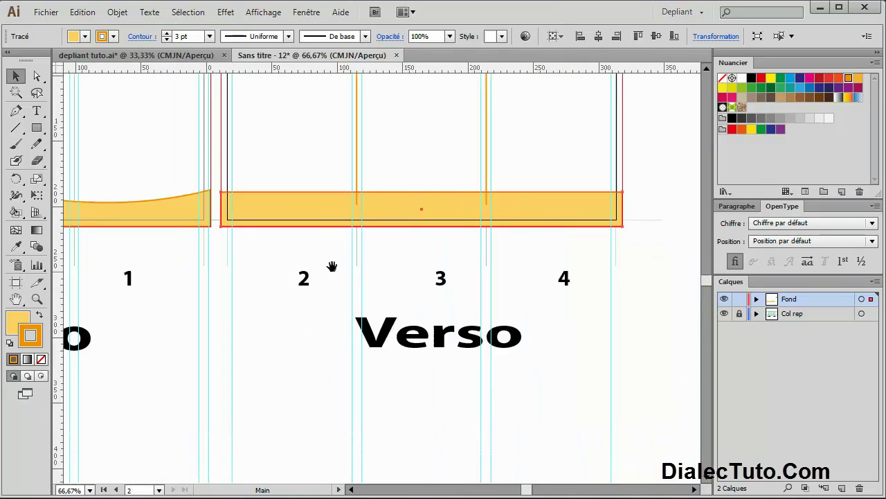
right_click(360, 199)
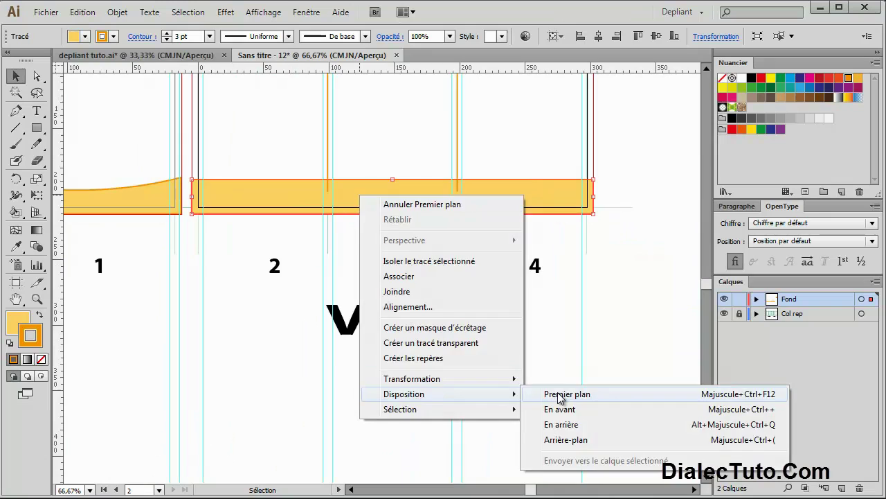
click(559, 395)
Zoom out to 33.33% so both Recto and Verso are fully visible
key(ctrl+minus)
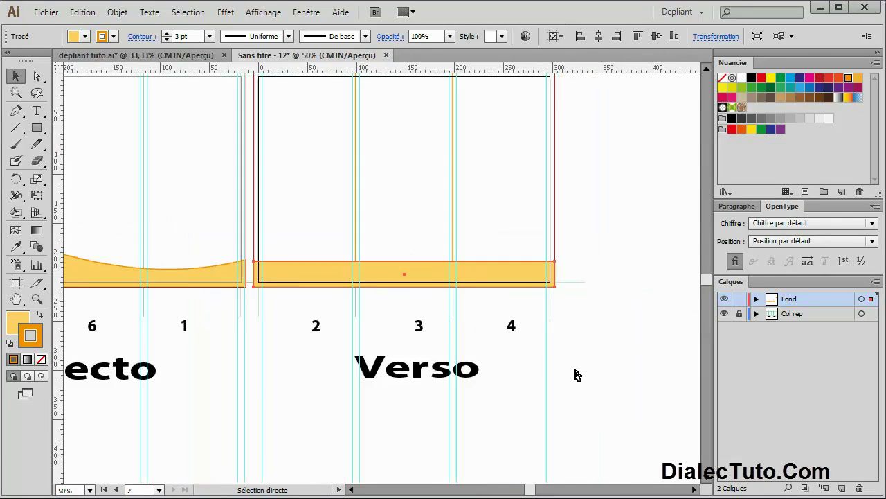
key(ctrl+minus)
drag(584, 305, 640, 370)
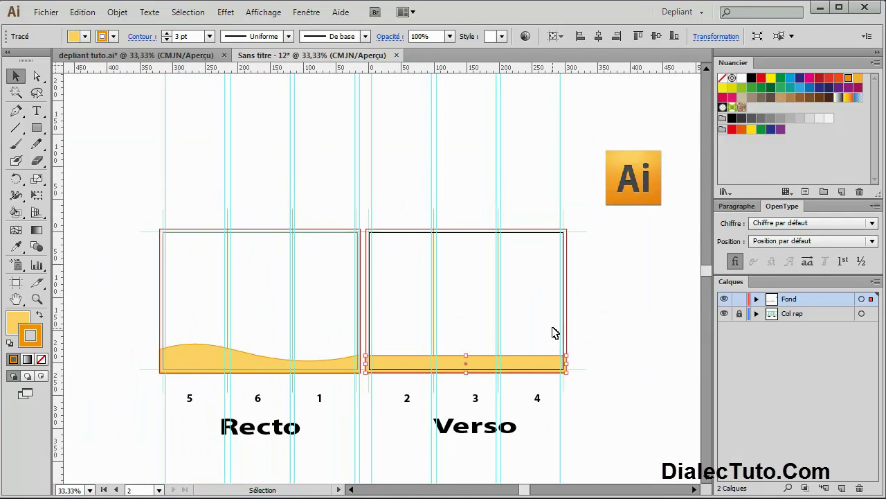
click(173, 55)
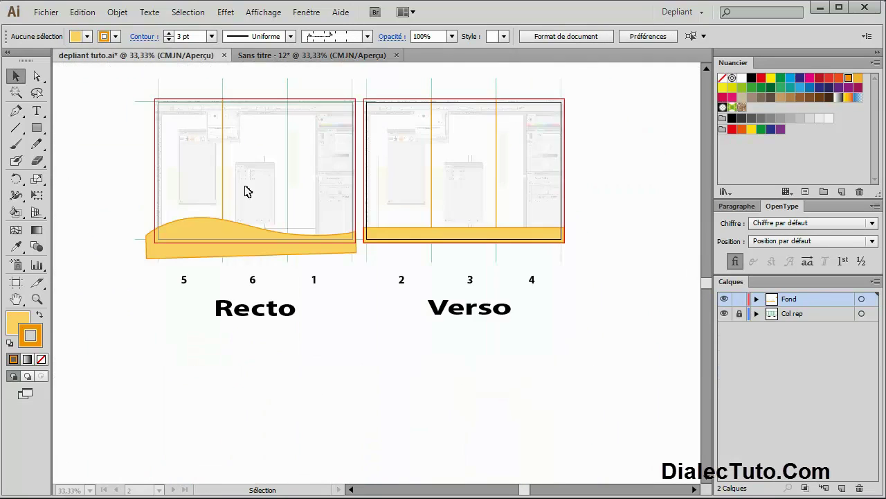
click(317, 55)
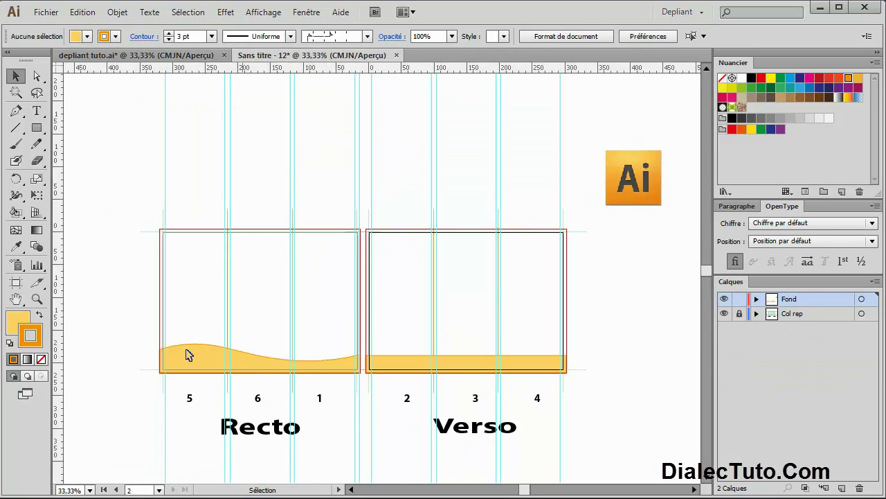
Drag image_fond.jpg from the Depliant 3 volets folder onto the Recto artboard
key(alt+Tab)
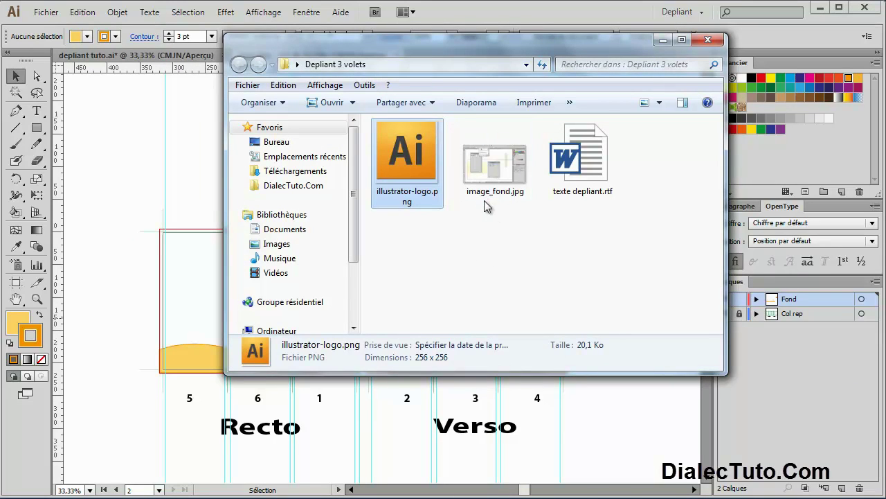
drag(488, 173, 155, 268)
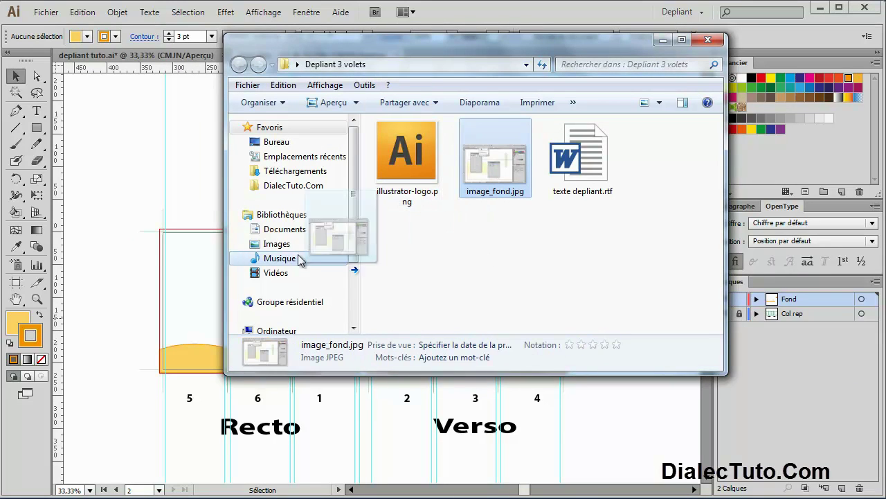
click(663, 40)
mouse_move(127, 194)
mouse_down()
mouse_move(239, 230)
mouse_move(493, 185)
mouse_up()
Move and scale image_fond.jpg so it fills the Recto artboard
key(ctrl+plus)
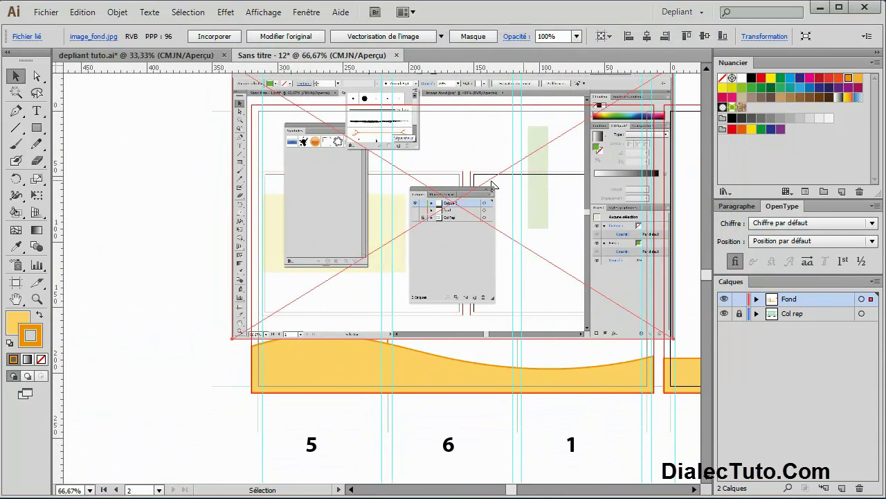
drag(530, 136, 499, 173)
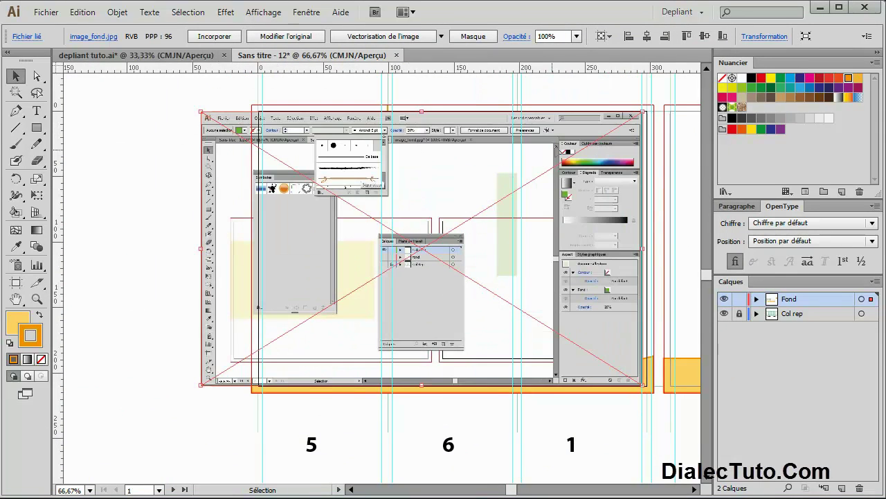
drag(645, 112, 651, 106)
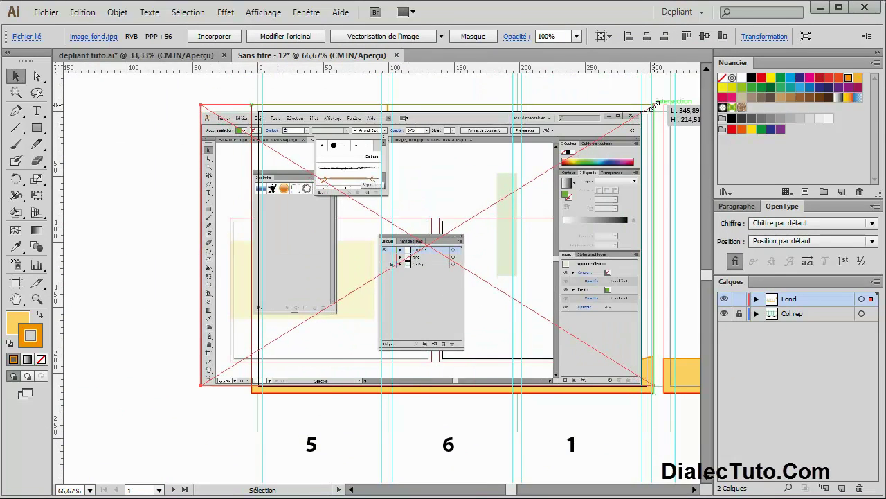
drag(429, 385, 428, 393)
mouse_move(200, 251)
mouse_down()
mouse_move(254, 251)
mouse_move(140, 215)
mouse_up()
click(232, 262)
Send the image to the back (Arrière-plan) behind the wave and set its opacity to 20%
click(395, 149)
right_click(398, 150)
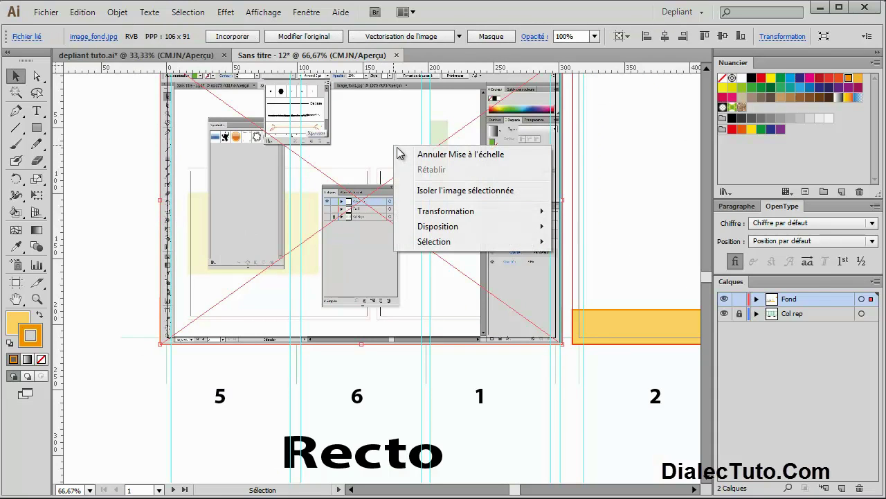
click(595, 272)
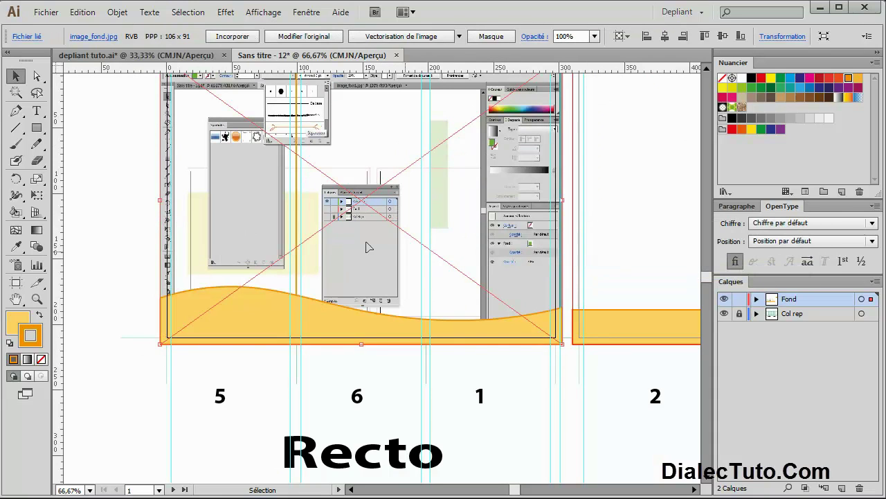
scroll(154, 227, up, 3)
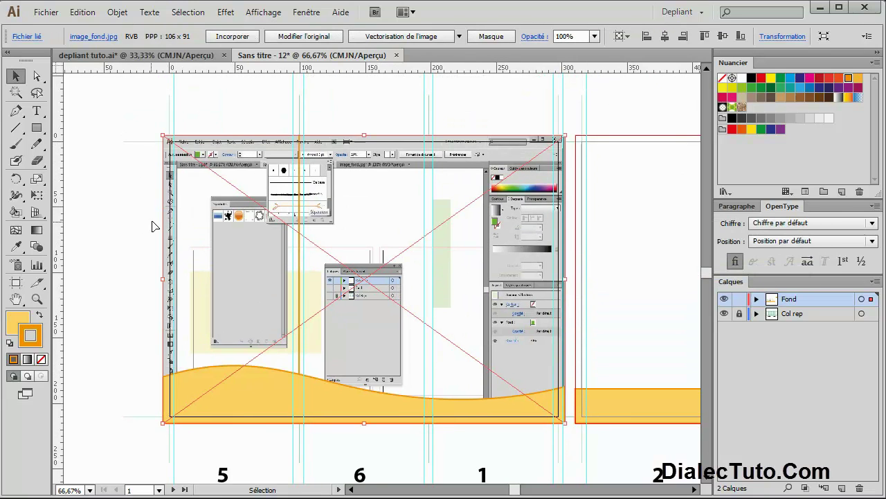
click(594, 36)
click(610, 81)
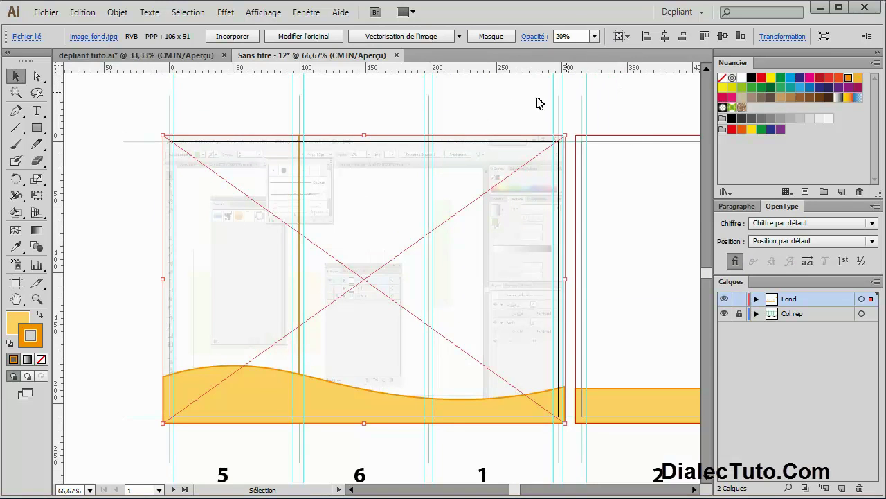
click(215, 95)
key(ctrl+minus)
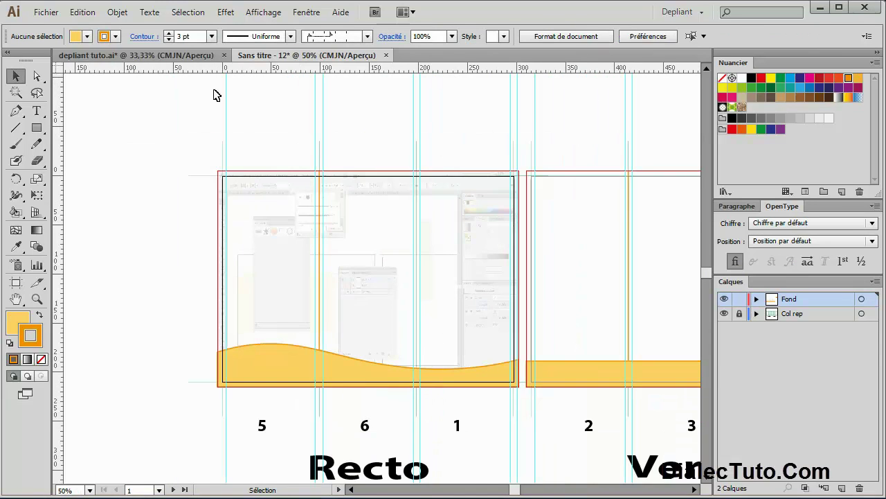
drag(281, 168, 118, 103)
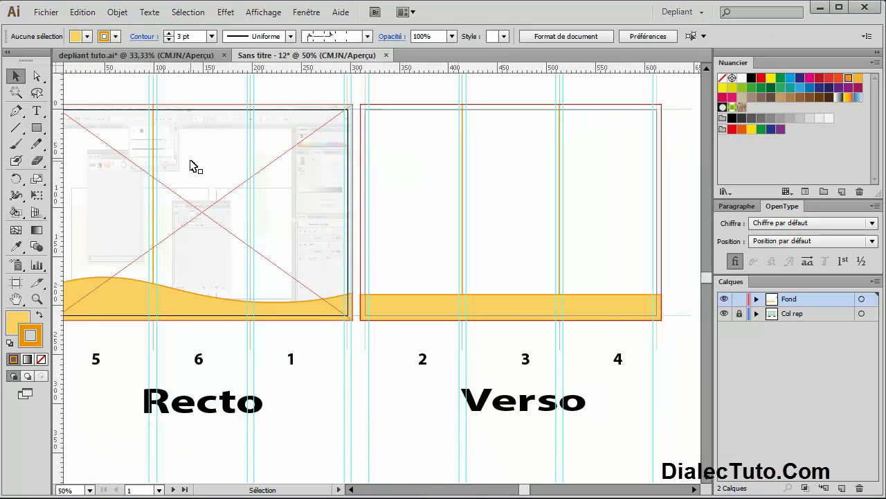
Alt+Shift-drag a copy of the faded background image onto the Verso artboard
click(194, 168)
drag(197, 172, 510, 171)
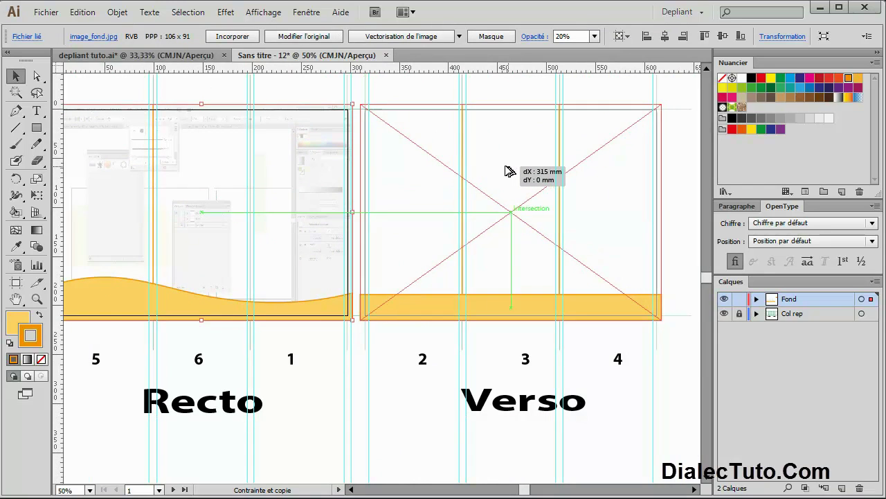
drag(511, 171, 506, 171)
click(402, 95)
Lock the Fond layer and zoom out to 33.33%
drag(322, 144, 322, 233)
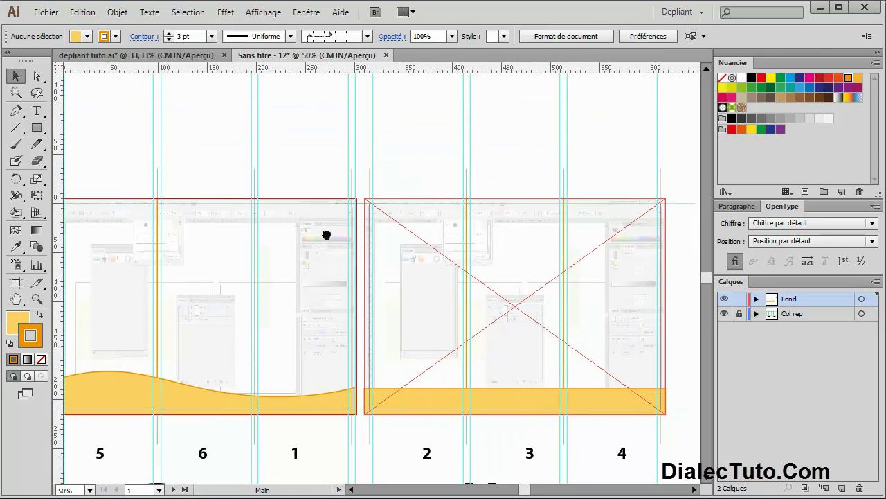
drag(224, 164, 253, 146)
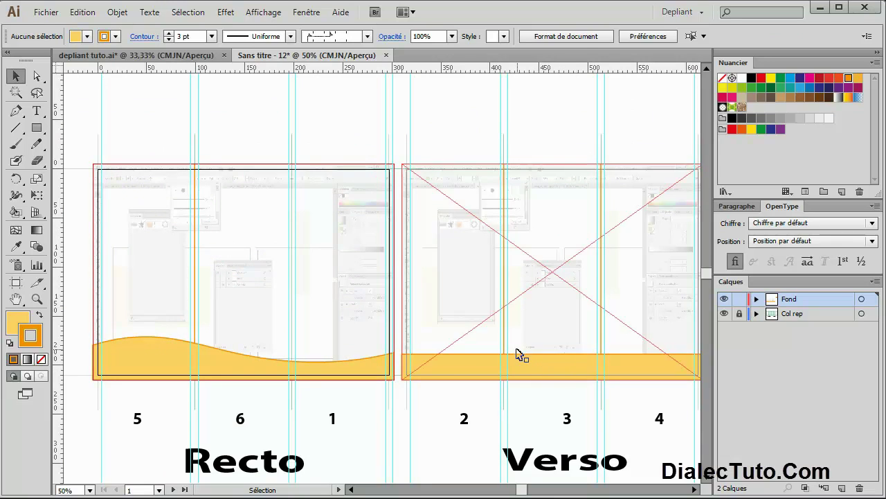
click(739, 301)
key(ctrl+minus)
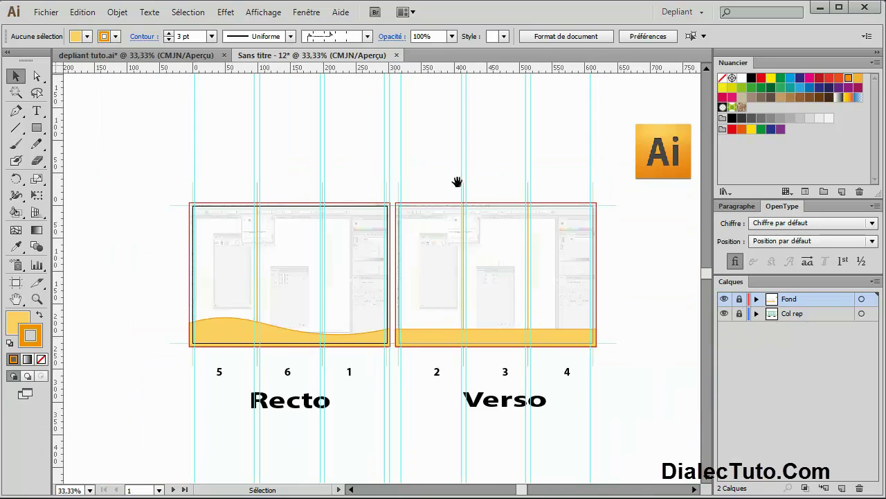
Show the Recto layer in depliant tuto.ai and bring up the Depliant 3 volets folder
drag(458, 181, 457, 192)
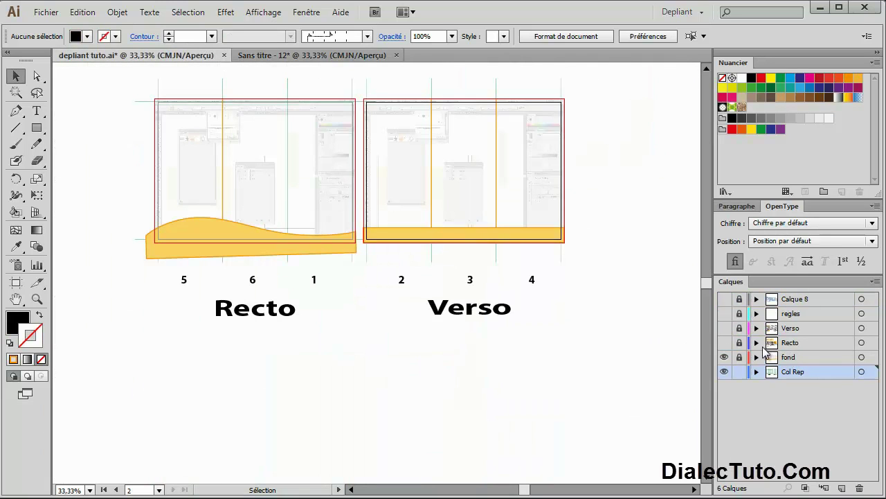
click(727, 343)
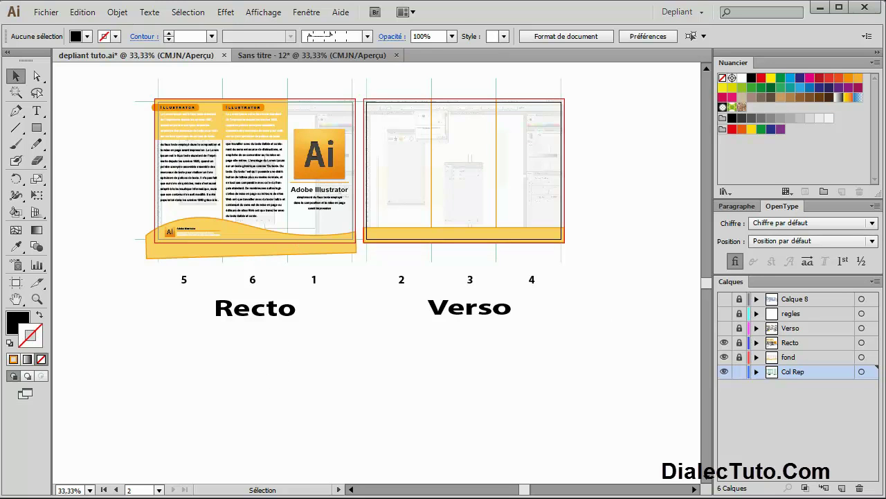
key(alt+Tab)
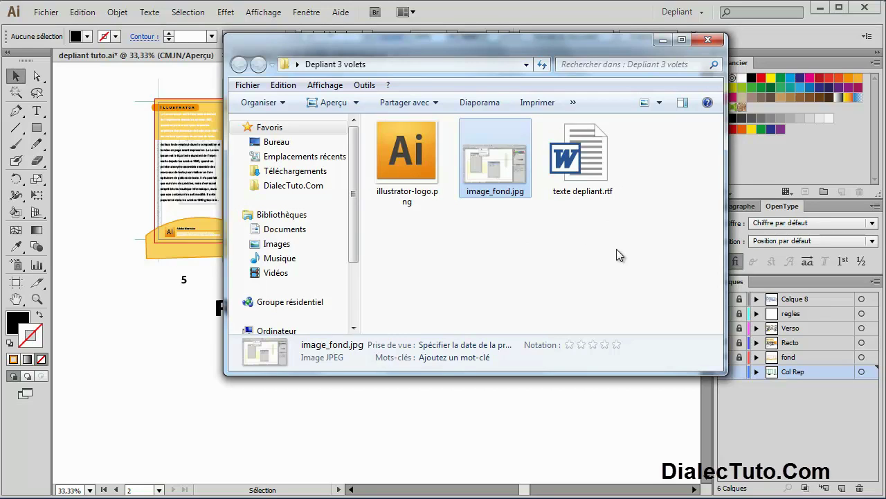
Open texte depliant.rtf in WordPad via Ouvrir avec, then minimize WordPad and Explorer
drag(569, 56, 422, 59)
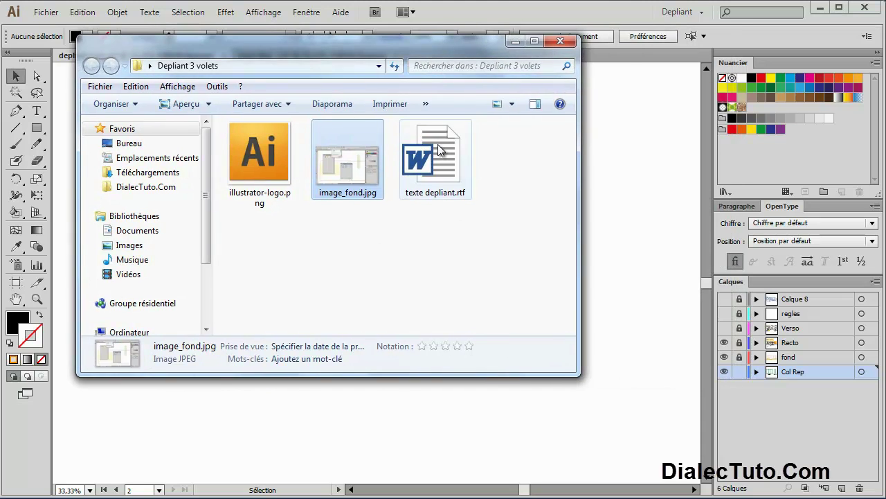
double_click(438, 145)
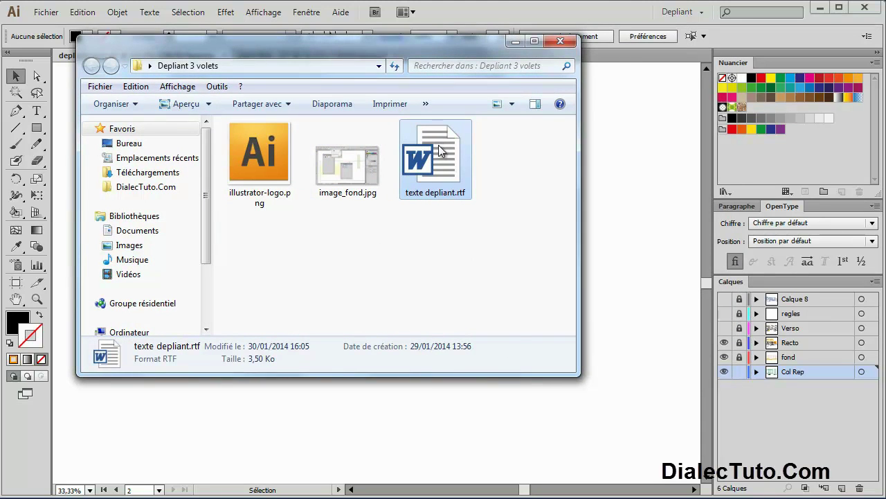
right_click(439, 148)
mouse_move(483, 341)
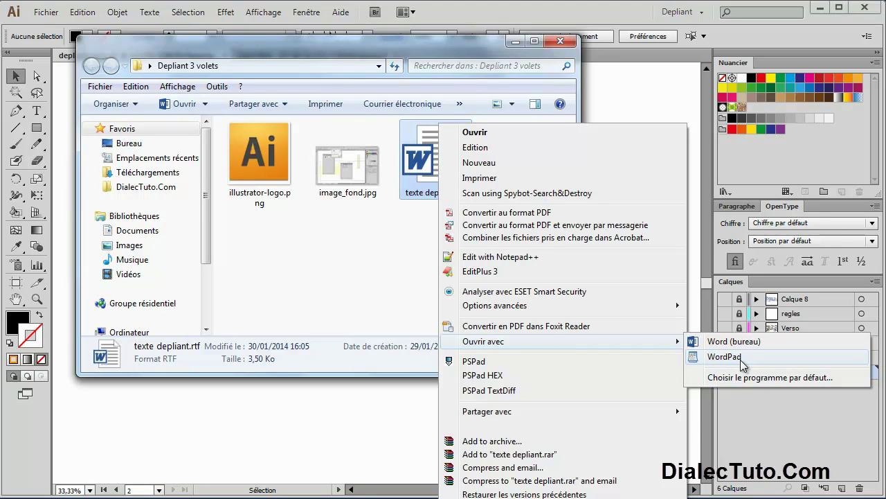
click(747, 362)
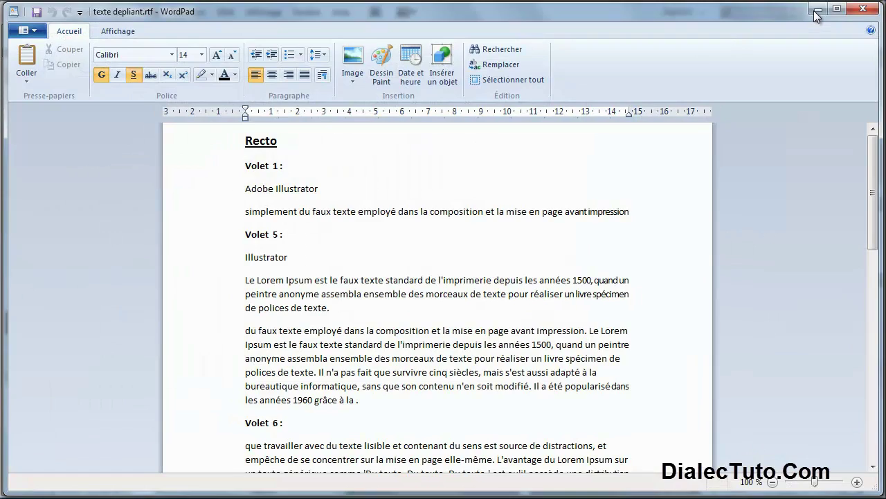
click(819, 8)
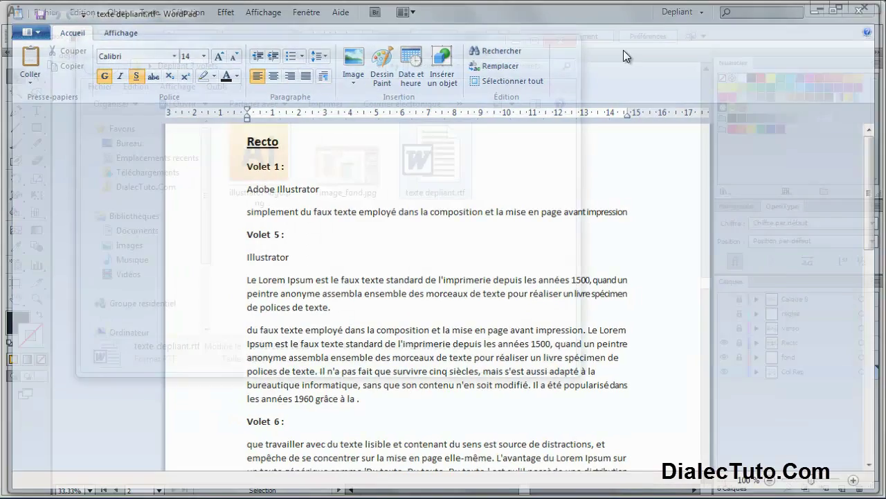
click(514, 42)
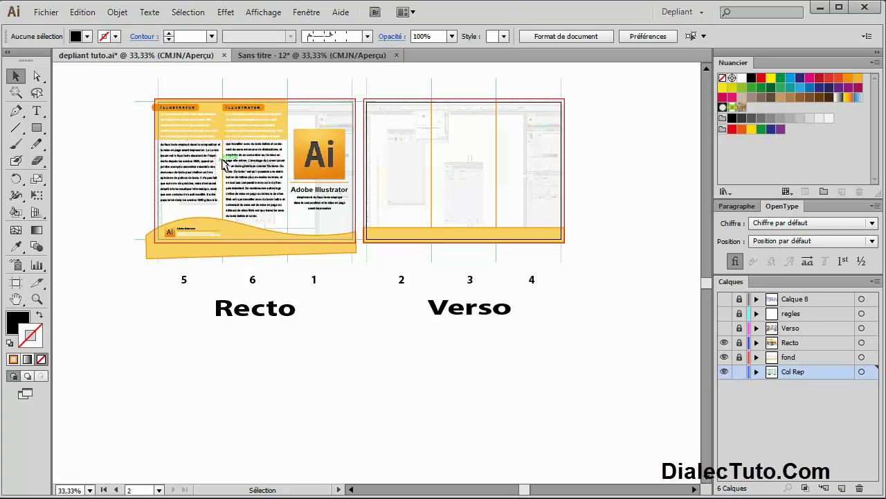
Add a new top layer named REcto in Sans titre - 12
click(311, 55)
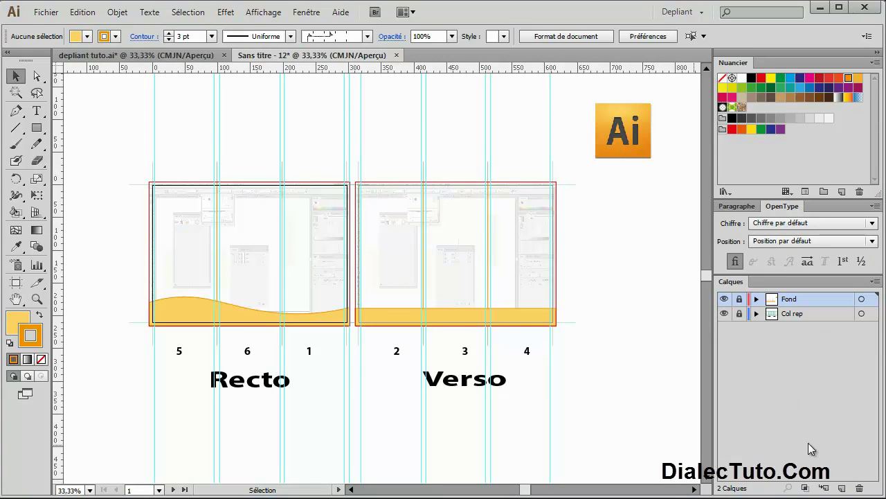
click(842, 488)
double_click(796, 299)
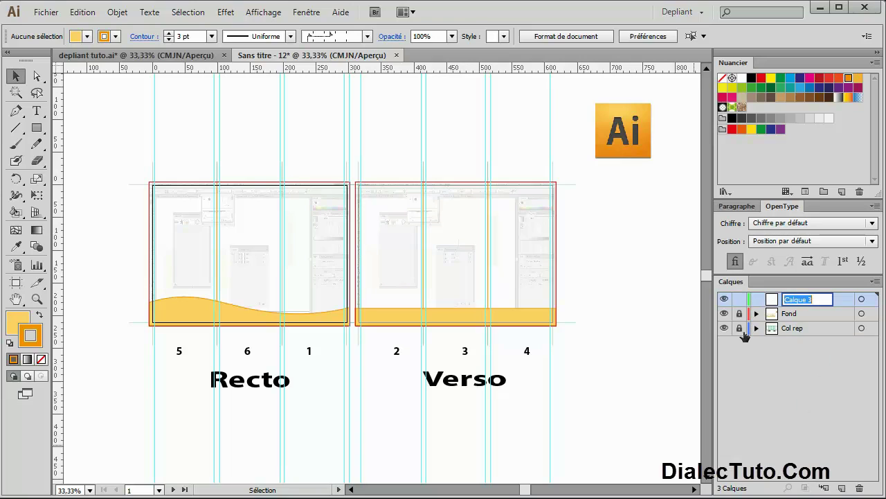
text(REcto)
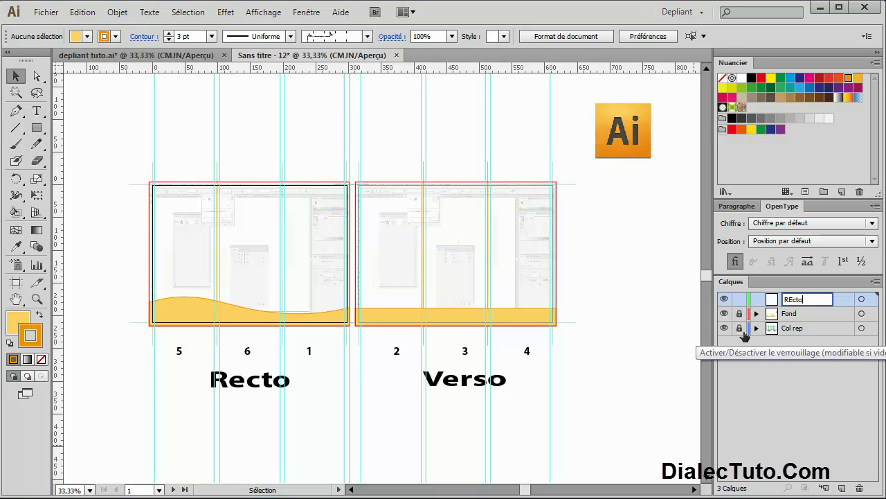
click(791, 371)
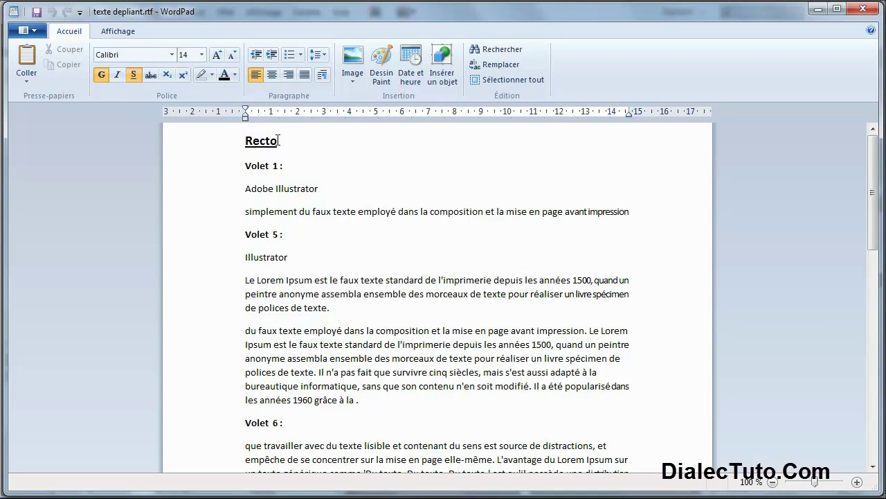
Read through the Recto text in WordPad: Volet 1, Volet 5 and Volet 6 lines
drag(278, 141, 239, 143)
click(233, 188)
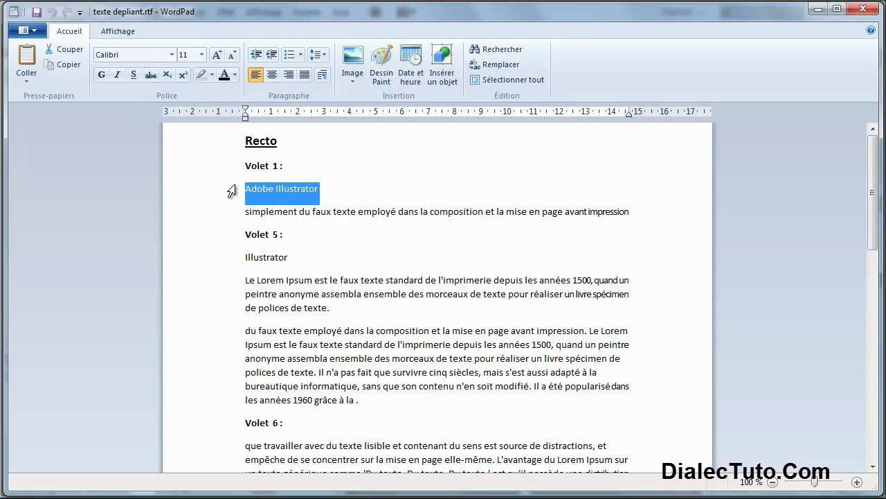
click(210, 220)
click(198, 239)
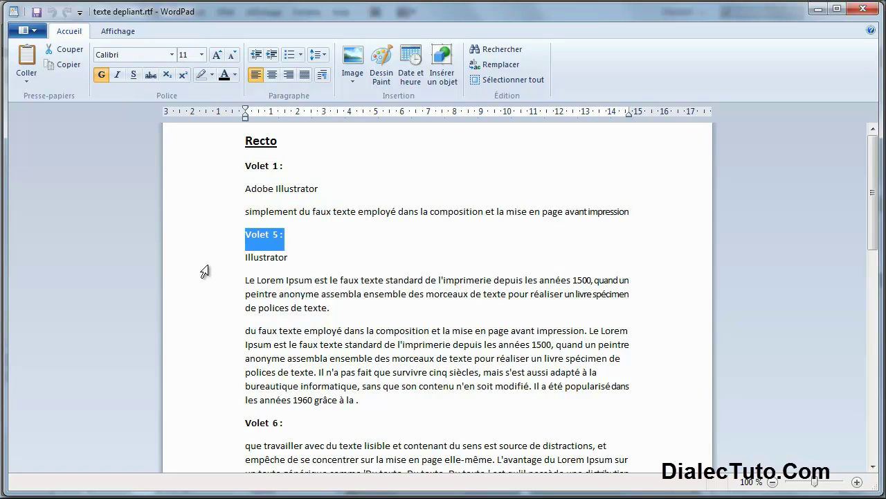
click(200, 269)
click(202, 296)
click(201, 360)
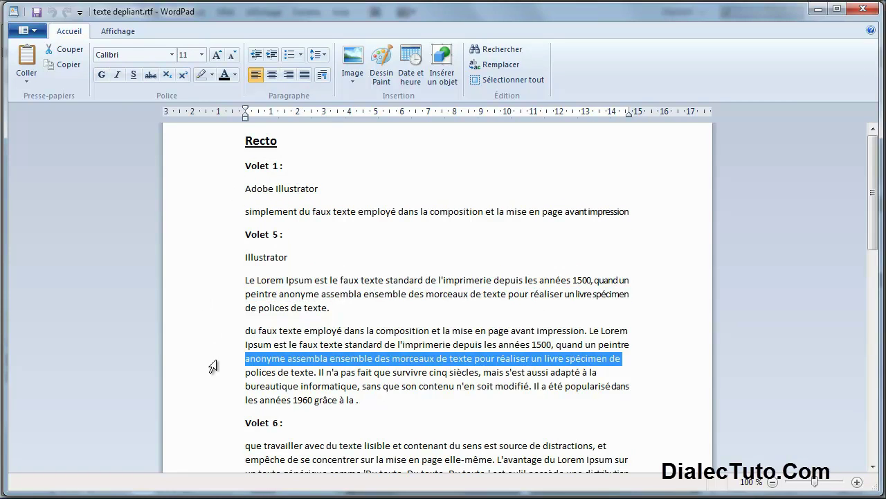
scroll(208, 361, down, 2)
click(202, 358)
double_click(207, 401)
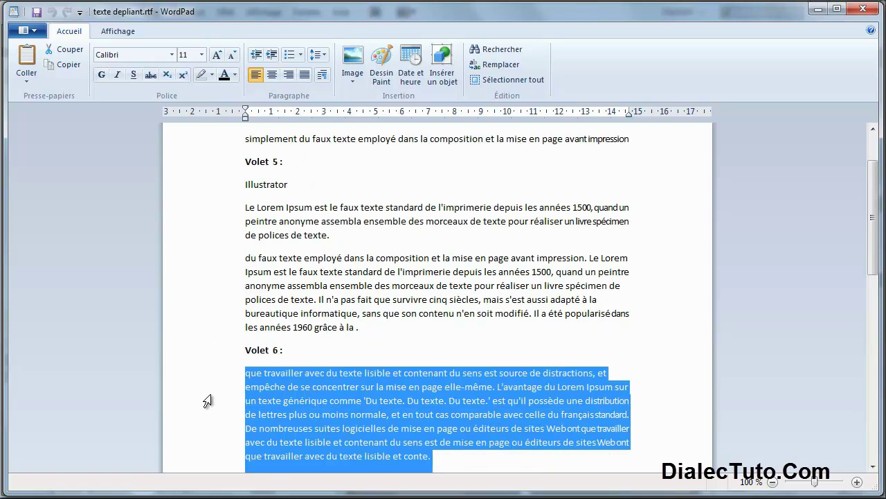
Scroll on to the Verso text, checking the Volet 2 heading and title lines
scroll(216, 350, down, 2)
scroll(223, 341, down, 3)
click(220, 293)
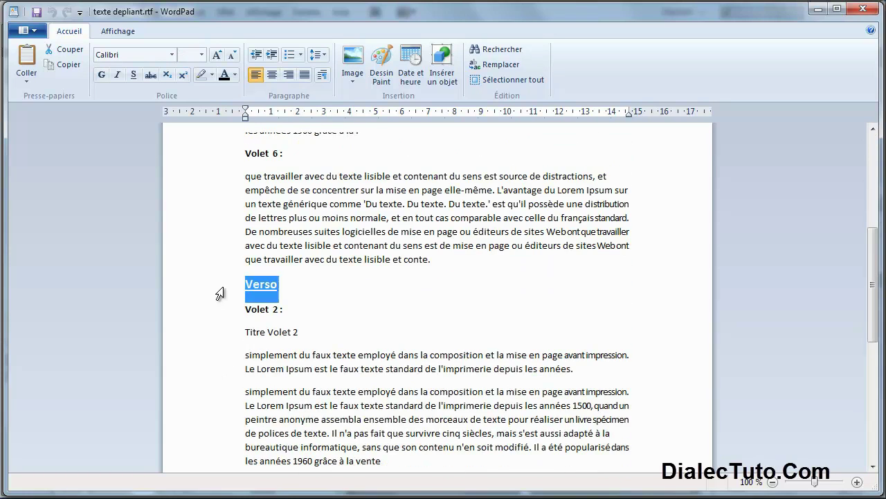
click(197, 318)
click(201, 339)
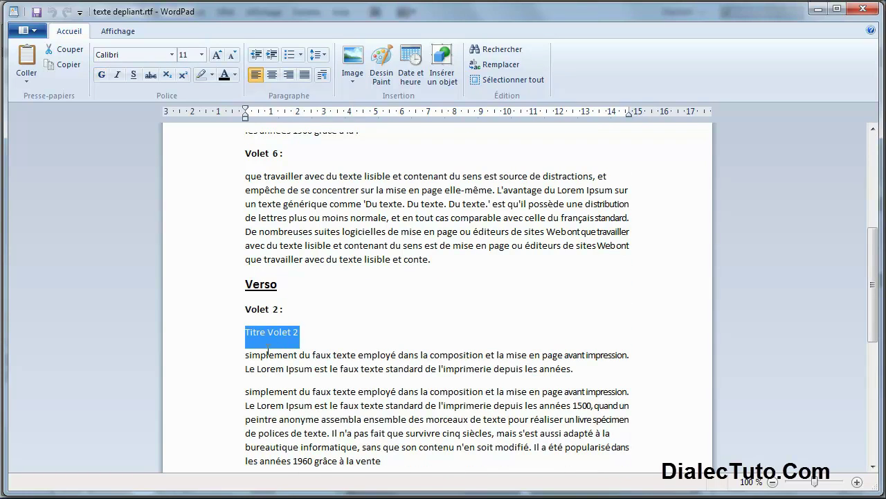
scroll(212, 372, down, 3)
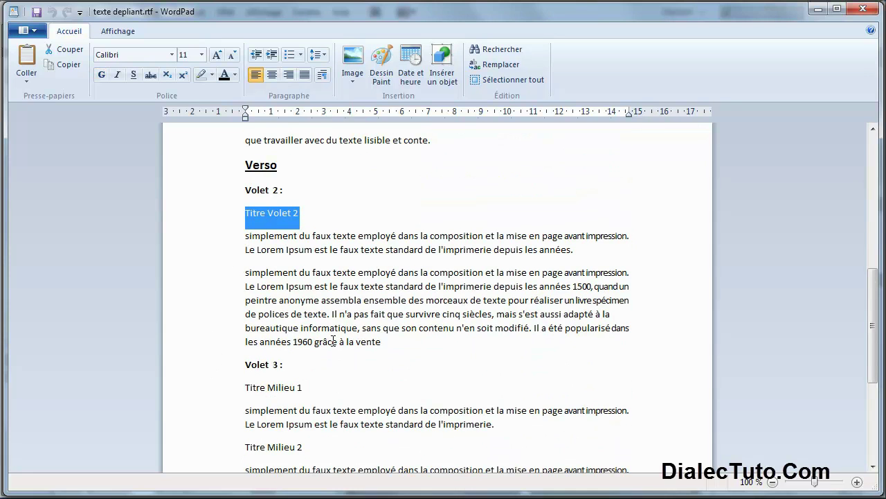
scroll(333, 341, up, 5)
scroll(333, 340, up, 5)
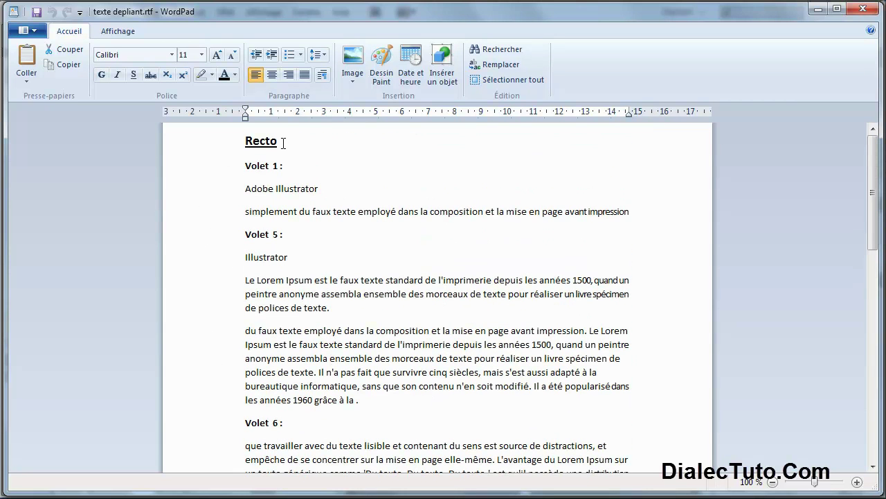
Select the 'Adobe Illustrator' title line under Volet 1
click(201, 193)
click(346, 235)
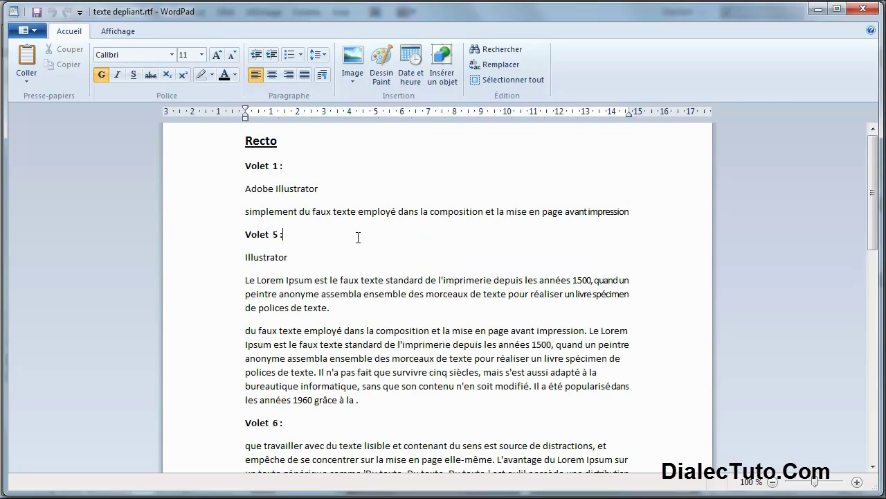
click(200, 196)
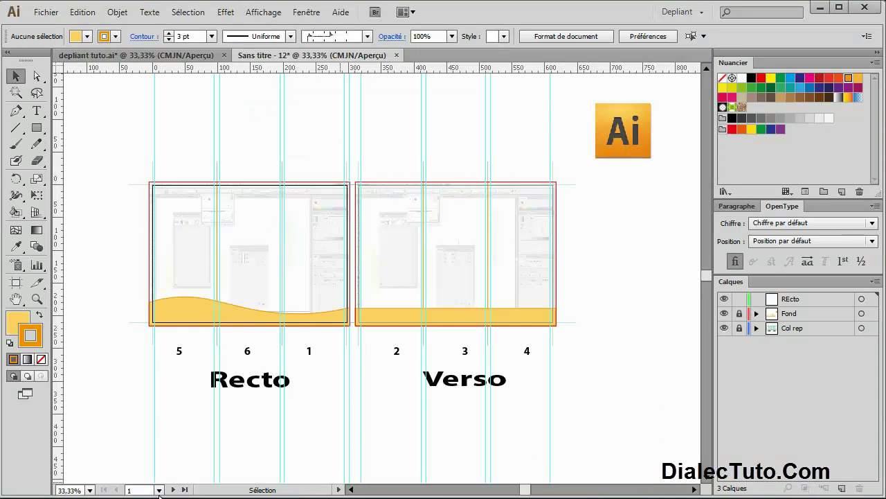
Place the 'Adobe Illustrator' title in panel 1 on the REcto layer
click(806, 302)
click(37, 110)
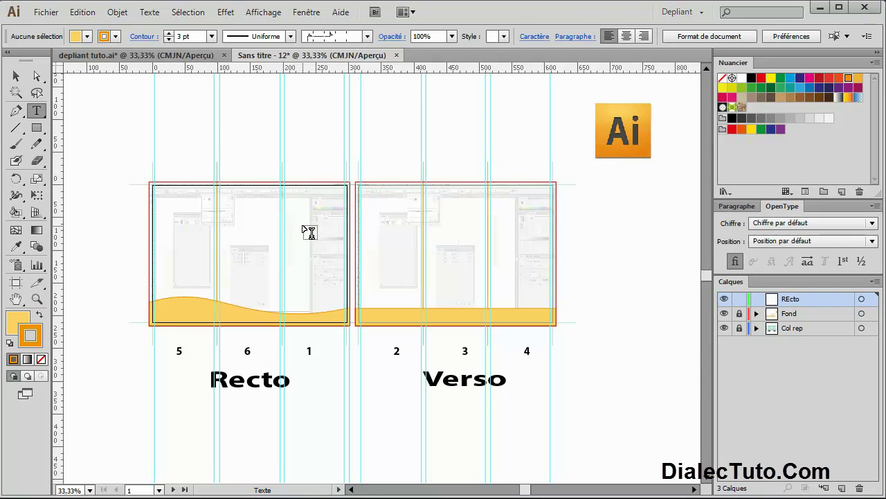
click(303, 228)
click(16, 76)
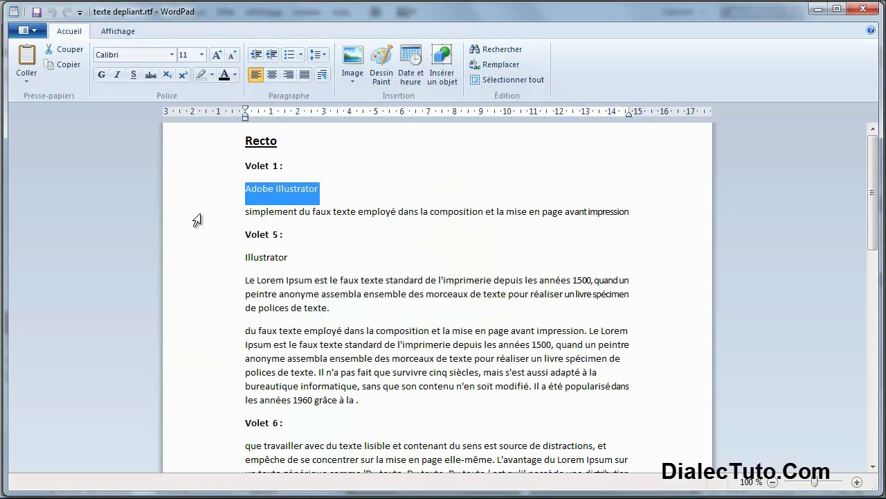
Select the Volet 1 placeholder paragraph in WordPad, then zoom back into panel 1
click(238, 221)
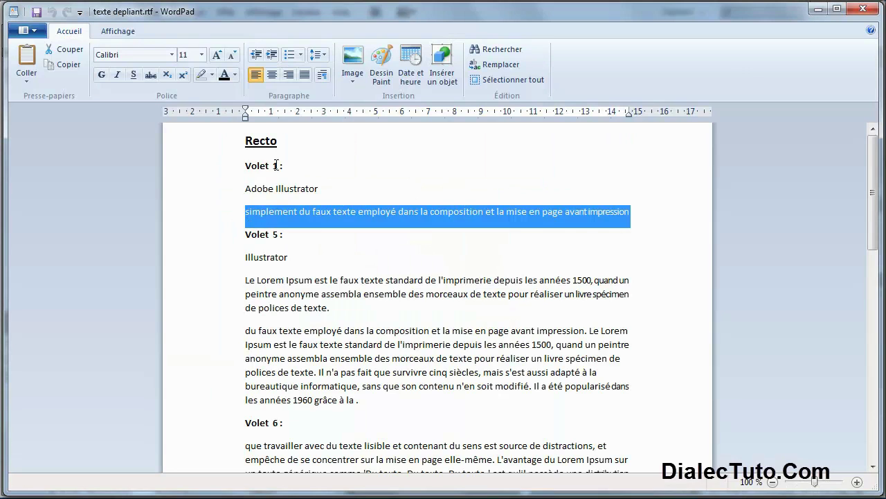
drag(286, 166, 246, 166)
click(207, 216)
click(818, 9)
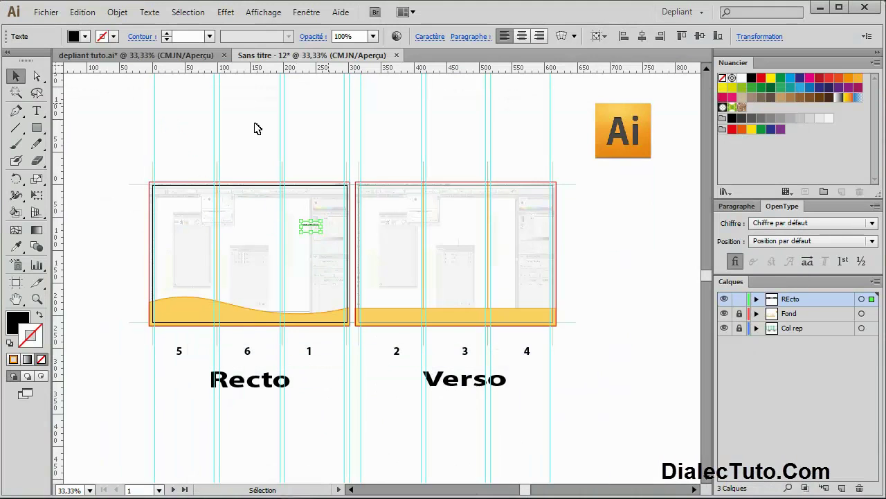
key(ctrl+plus)
key(ctrl+plus)
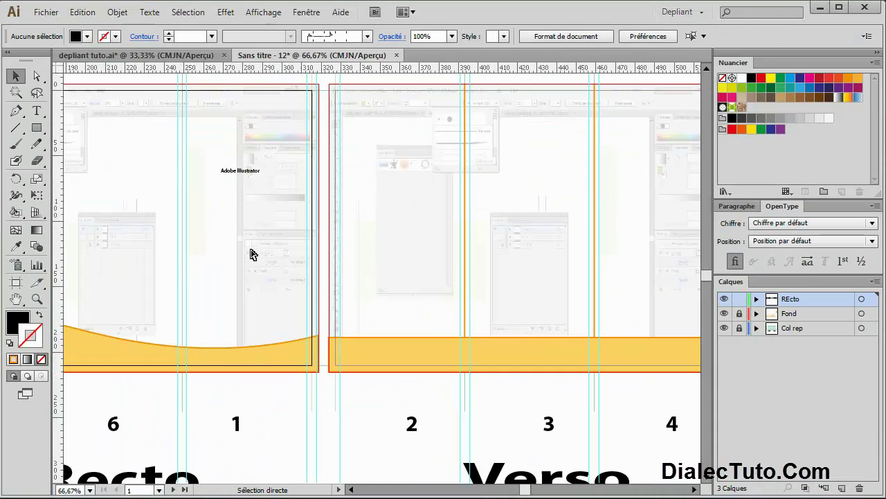
key(ctrl+plus)
drag(245, 250, 353, 211)
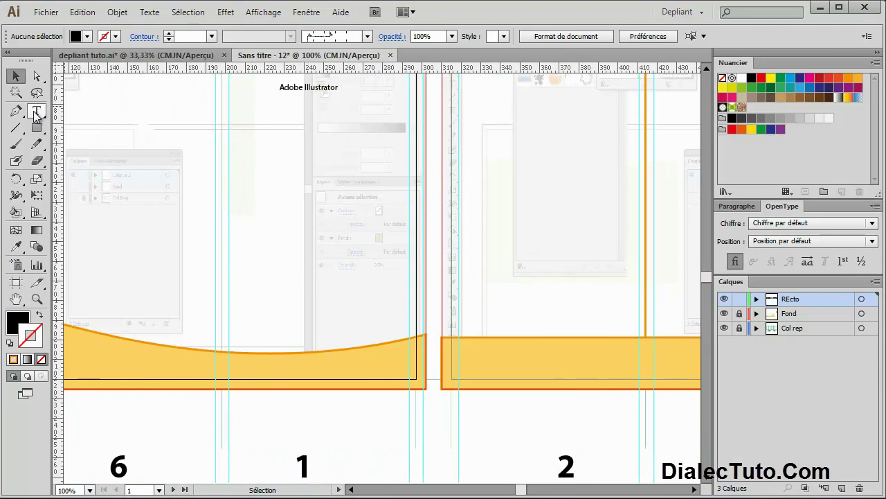
Check the overlong pasted paragraph on the artboard and clear the selection
click(35, 111)
key(ctrl)
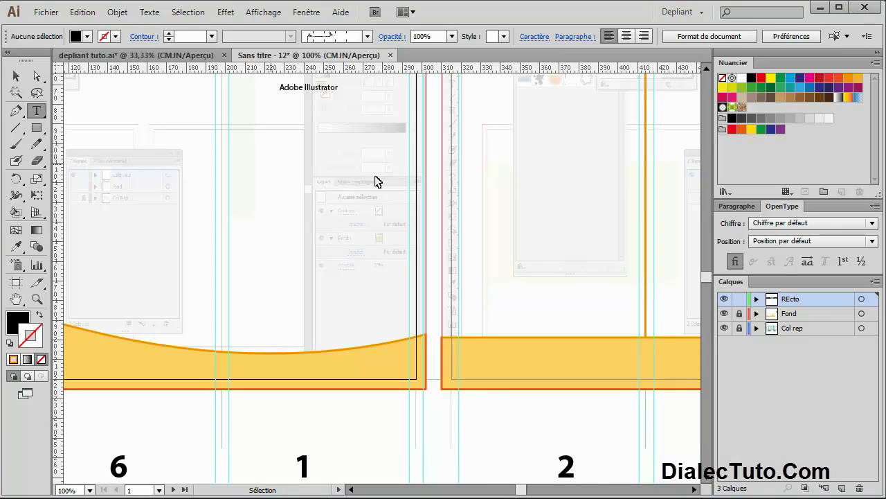
ctrl+click(376, 180)
key(ctrl+0)
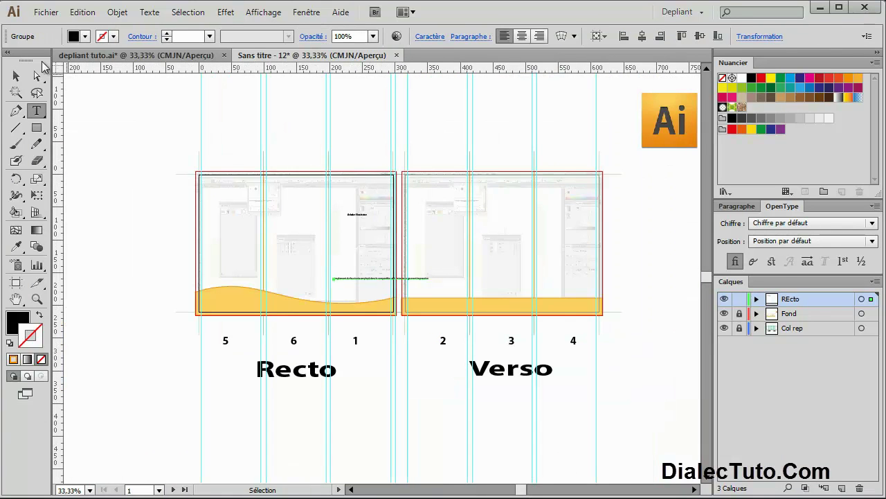
click(16, 76)
click(392, 362)
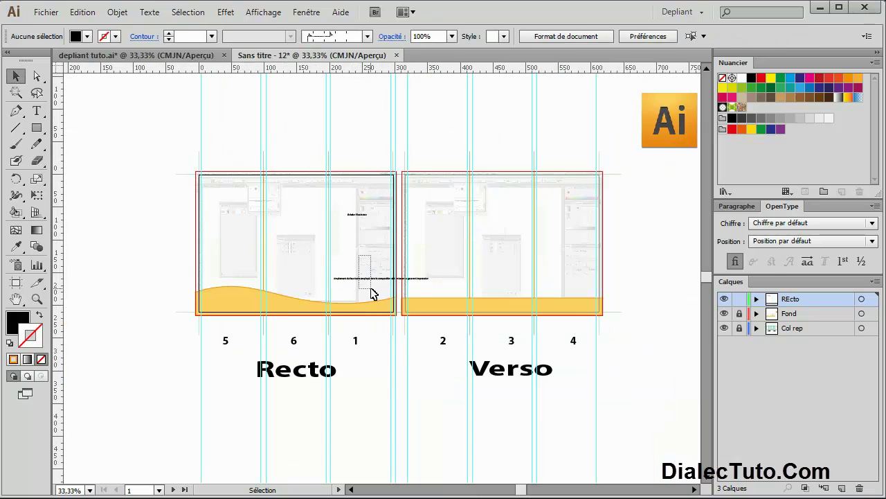
click(368, 281)
ctrl+click(400, 295)
key(ctrl+1)
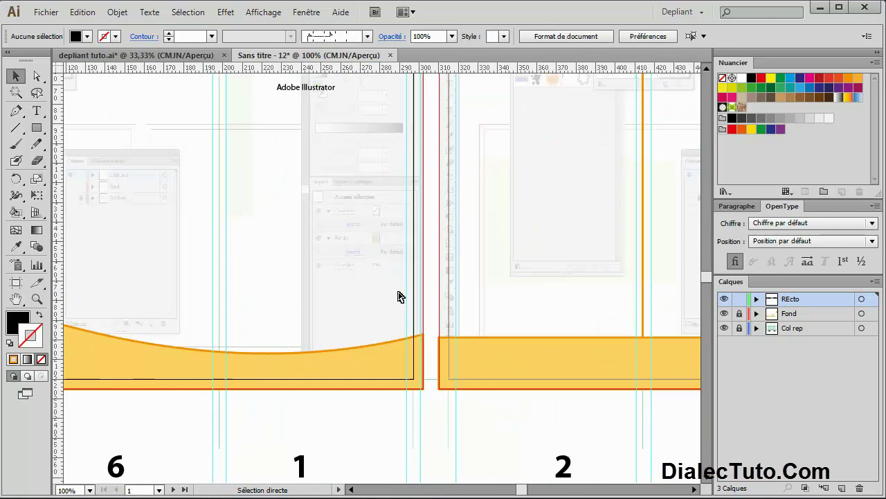
Draw a text frame below the title and paste the placeholder paragraph into it
click(37, 111)
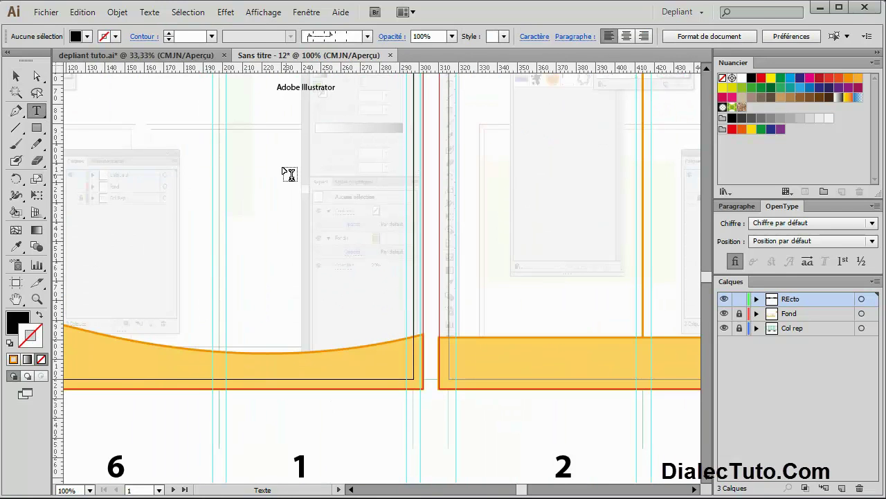
drag(242, 139, 394, 246)
key(ctrl+v)
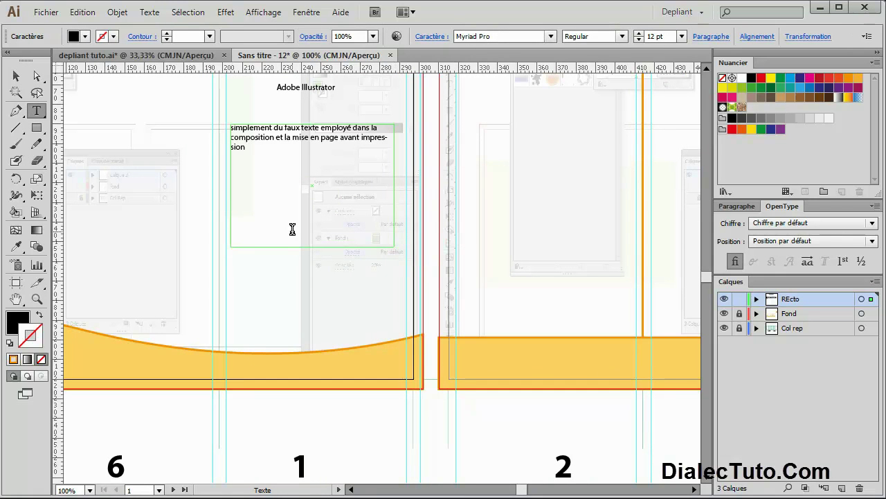
click(17, 77)
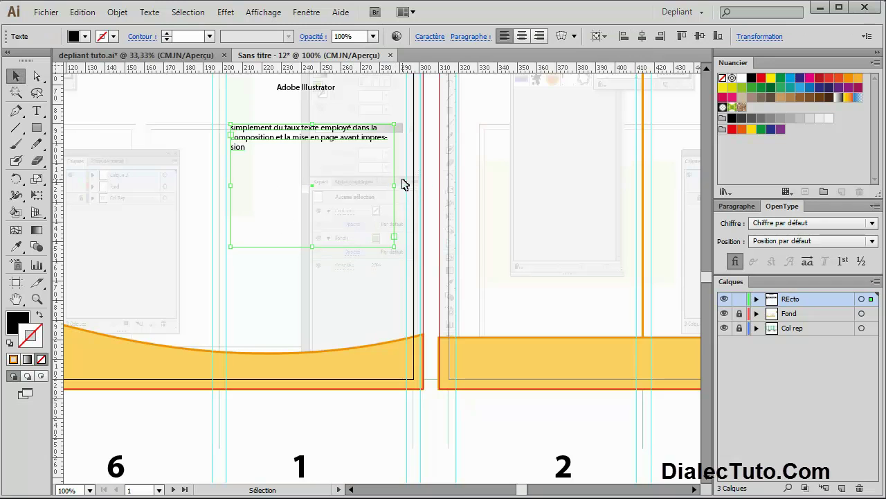
Resize the paragraph frame to fit two lines and nudge the title slightly left
drag(343, 159, 368, 220)
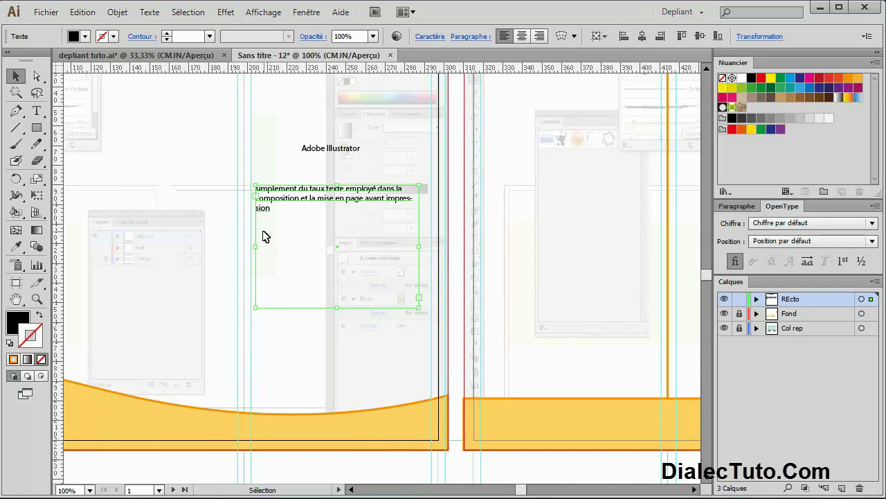
drag(256, 247, 251, 246)
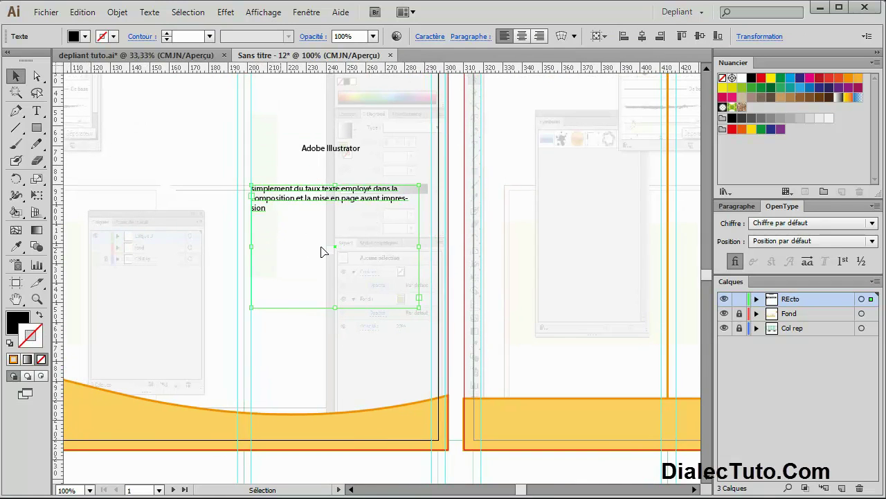
drag(419, 246, 432, 246)
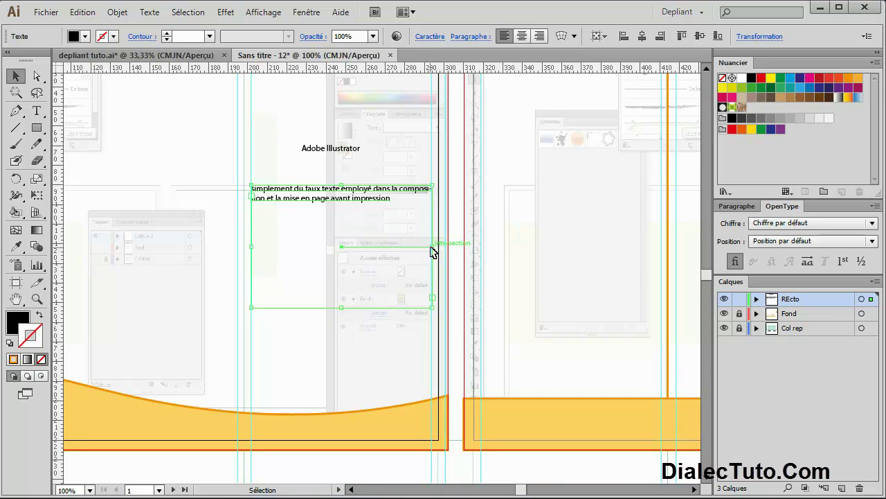
drag(340, 309, 340, 222)
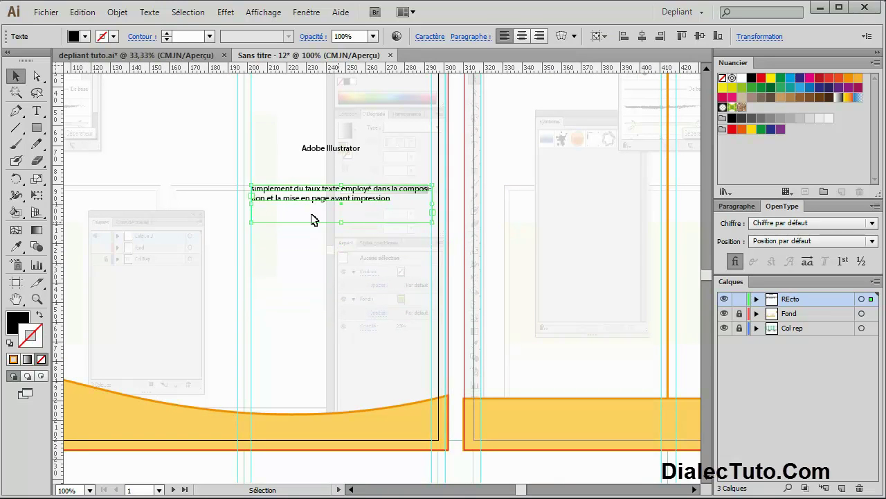
click(313, 282)
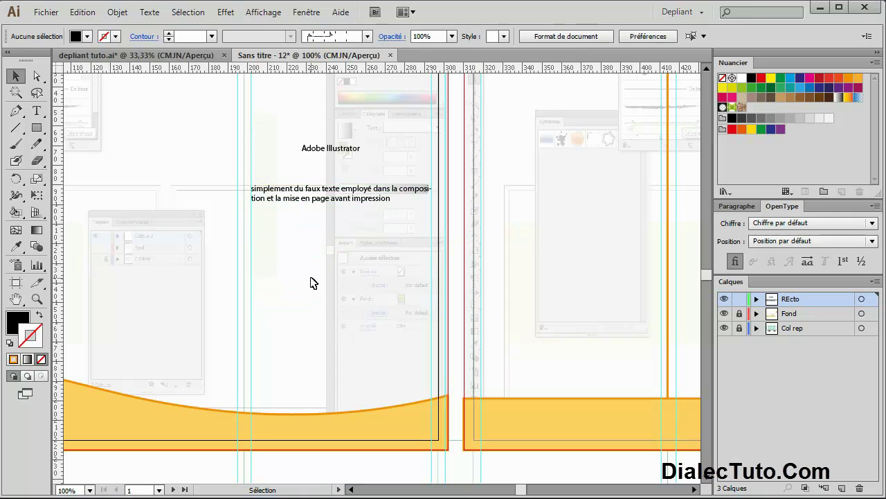
drag(328, 151, 311, 150)
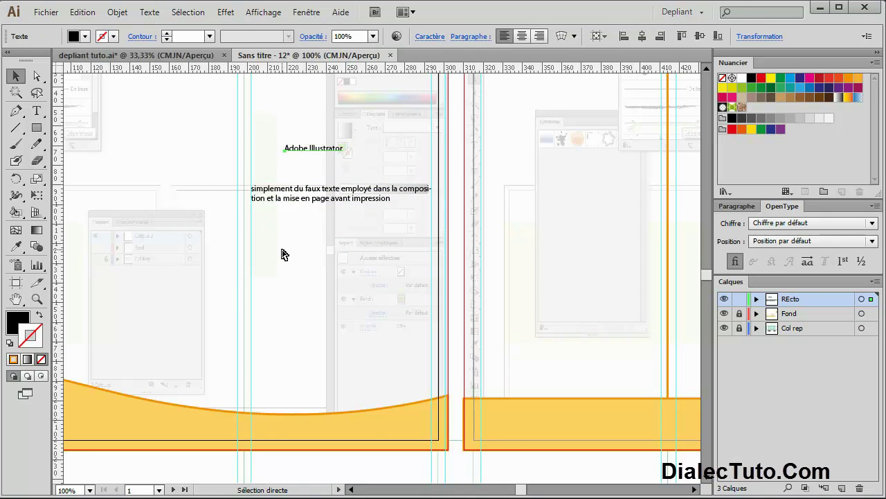
key(ctrl+minus)
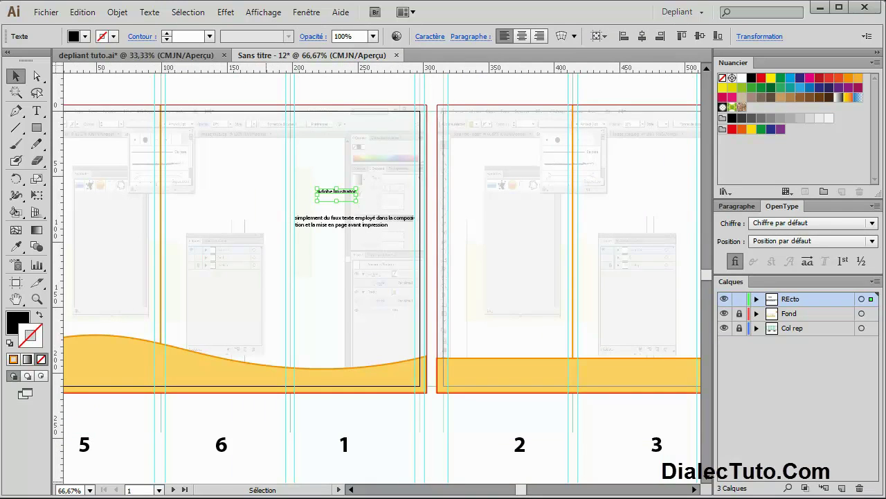
key(alt+Tab)
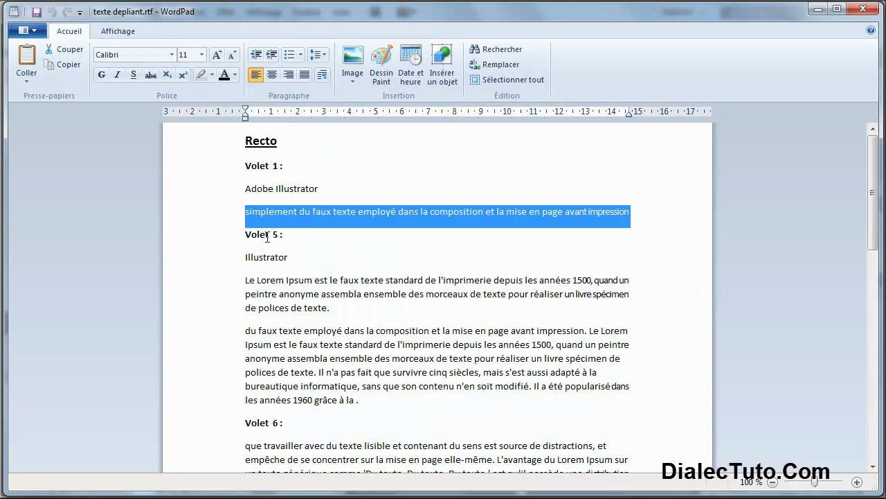
Paste the 'Illustrator' heading at the top of panel 5
click(221, 262)
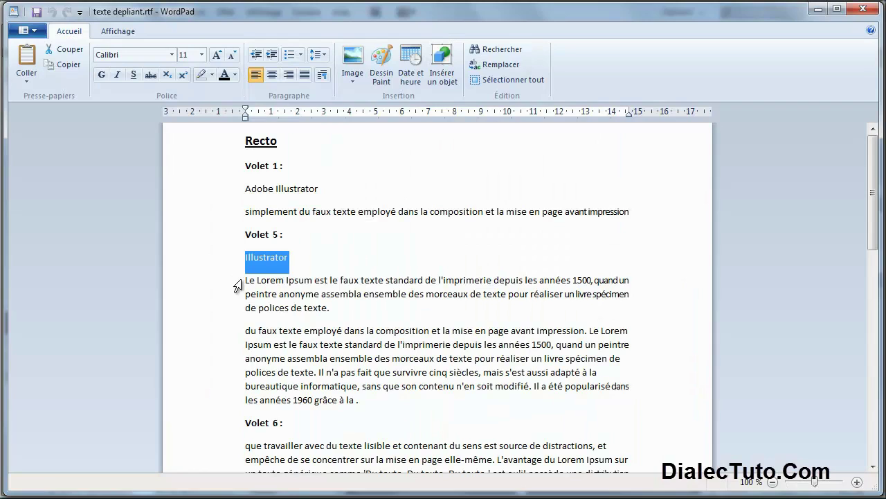
key(alt+Tab)
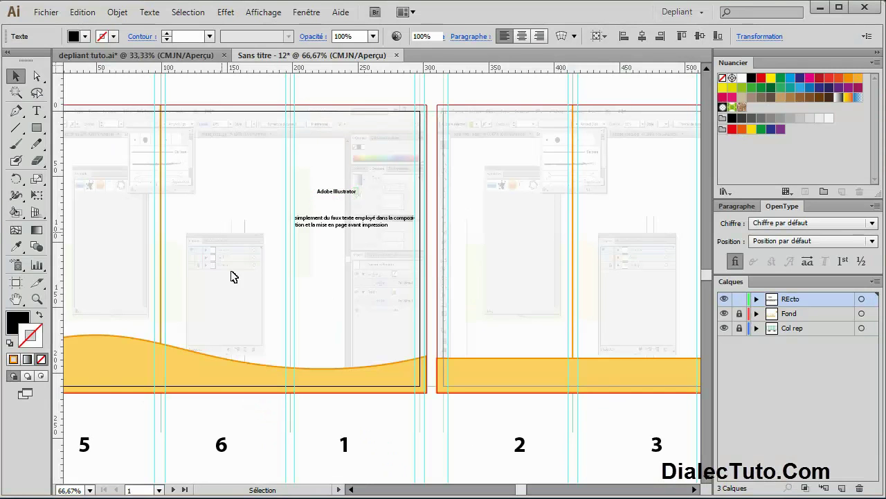
drag(231, 275, 376, 280)
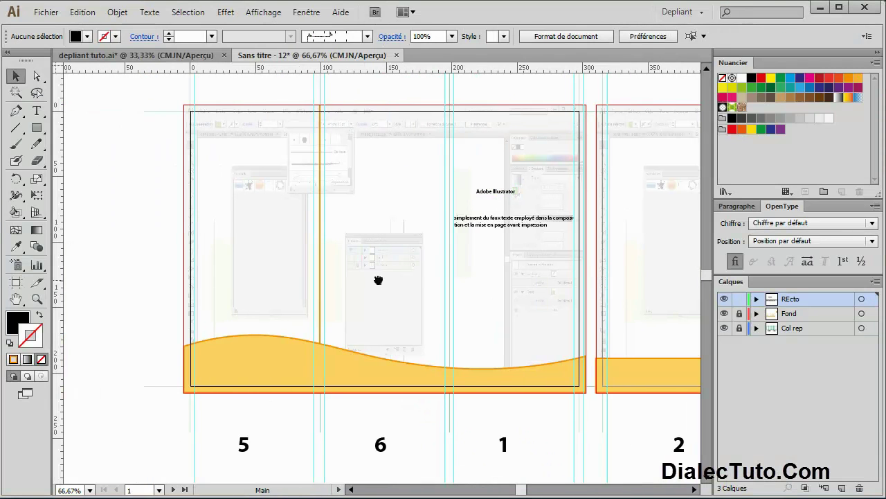
click(37, 111)
click(225, 146)
text(Illustrator)
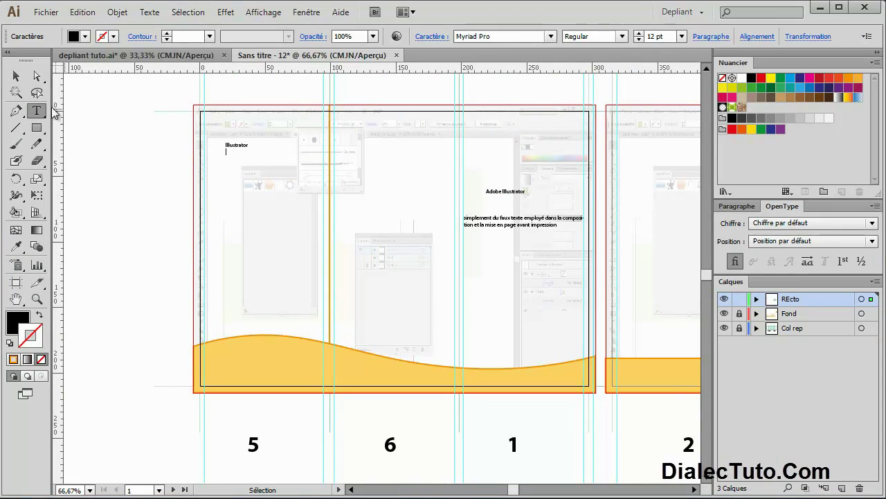
click(16, 76)
Paste the 'Le Lorem Ipsum' paragraph into a text frame near the top of panel 5
key(alt+Tab)
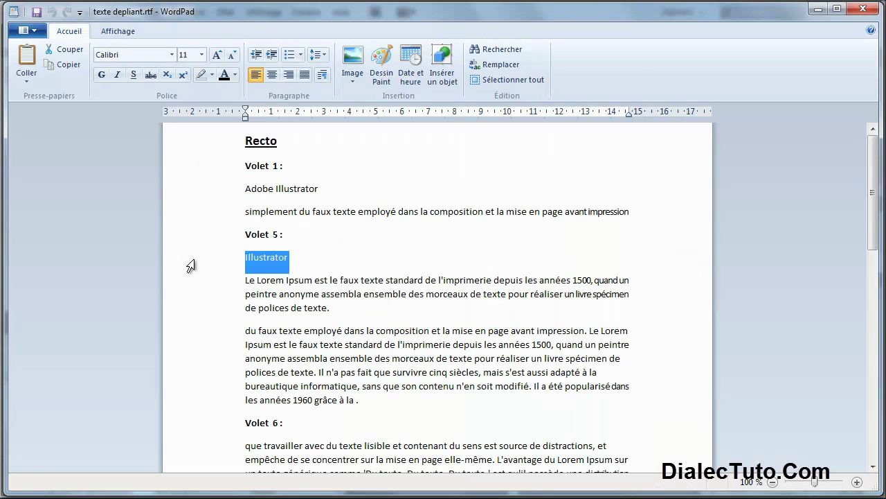
double_click(196, 297)
key(ctrl+c)
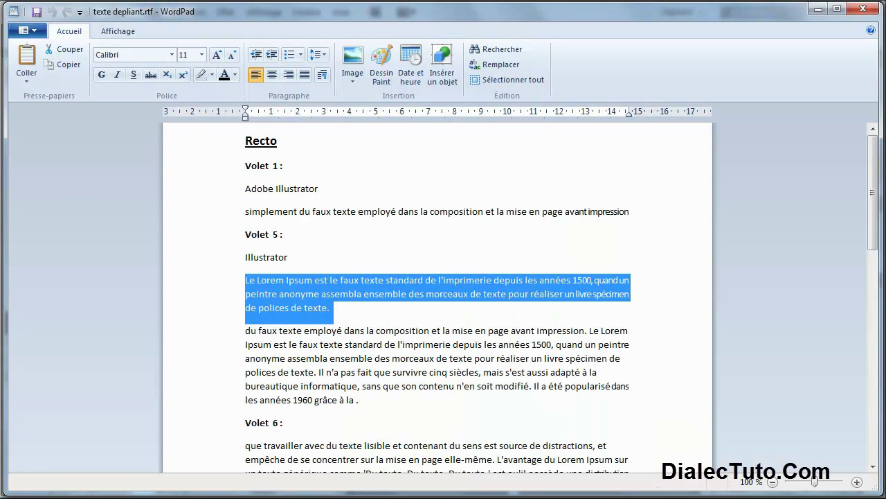
key(alt+Tab)
click(36, 110)
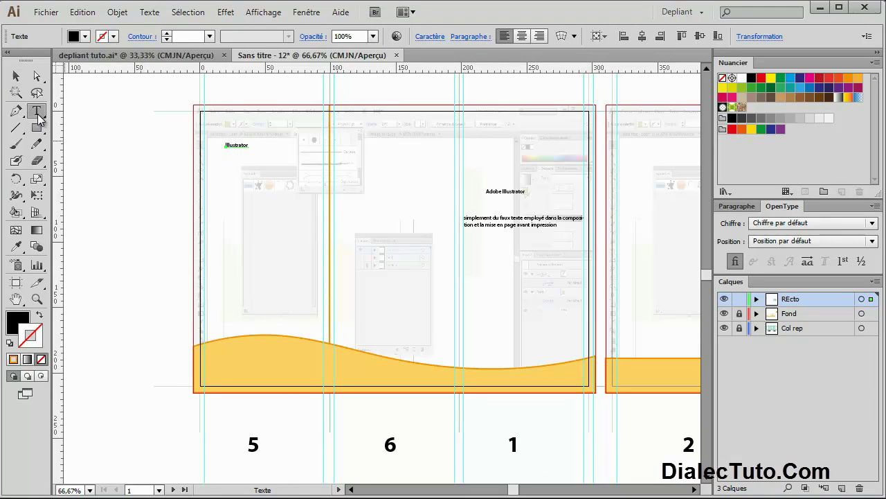
key(ctrl+plus)
key(ctrl+plus)
drag(183, 165, 337, 199)
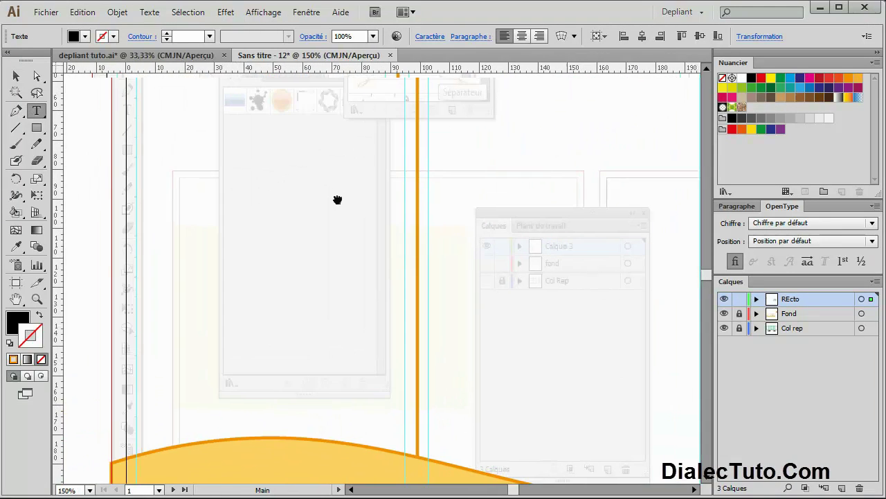
click(39, 112)
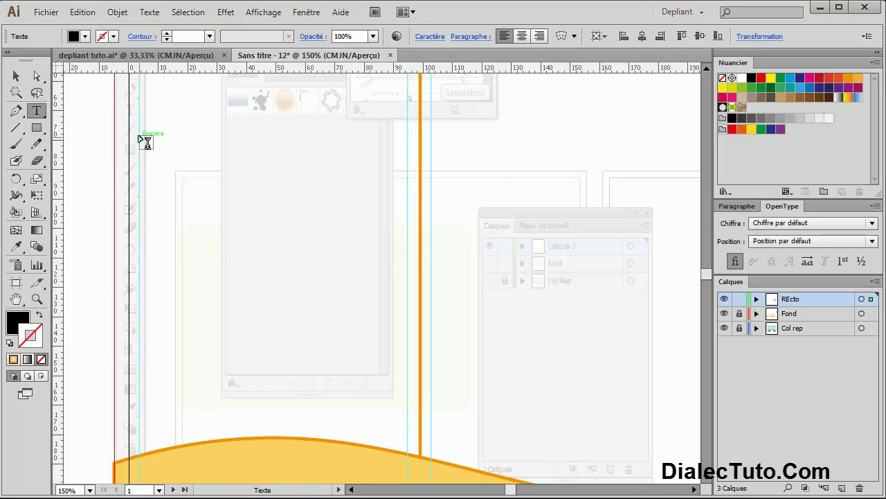
drag(140, 138, 412, 237)
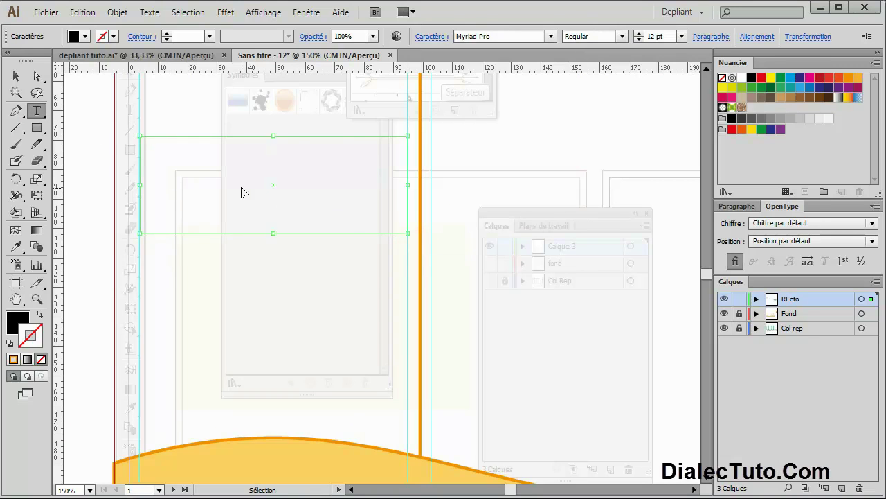
key(ctrl+v)
click(19, 70)
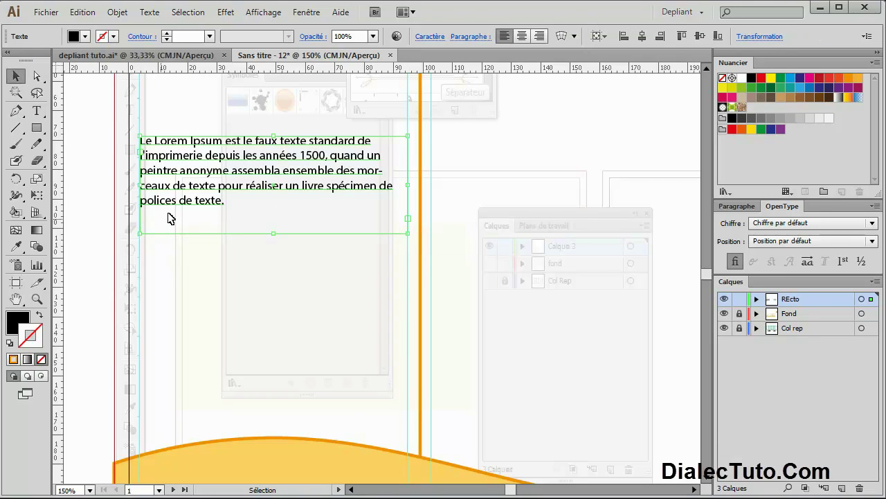
click(212, 318)
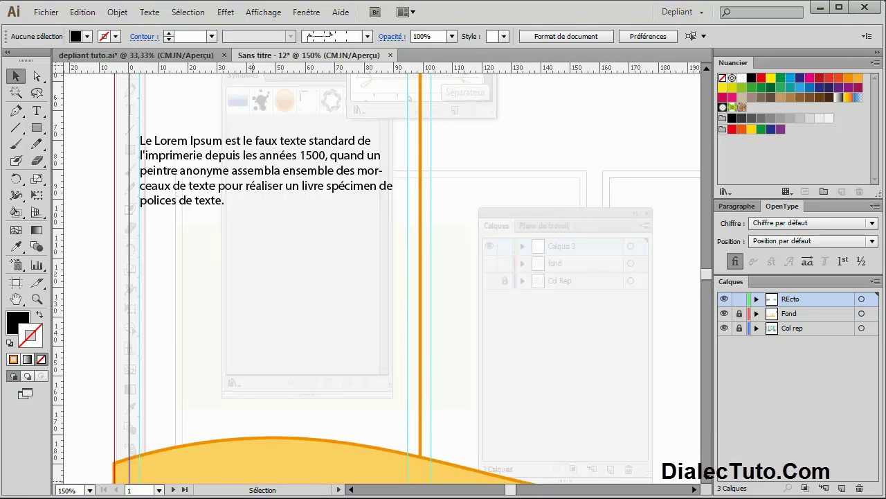
Paste the 'du faux texte' paragraph into a second text frame lower in panel 5
click(817, 6)
scroll(266, 296, down, 3)
scroll(226, 216, up, 3)
double_click(191, 286)
key(ctrl+c)
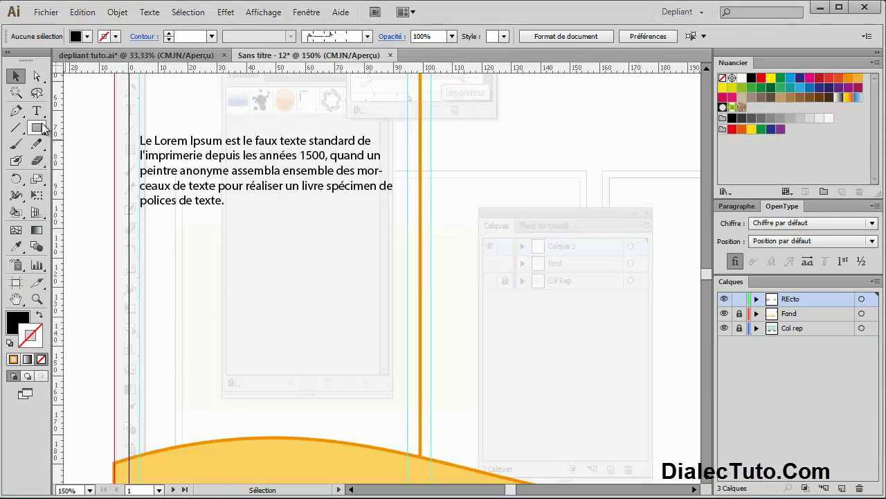
click(37, 110)
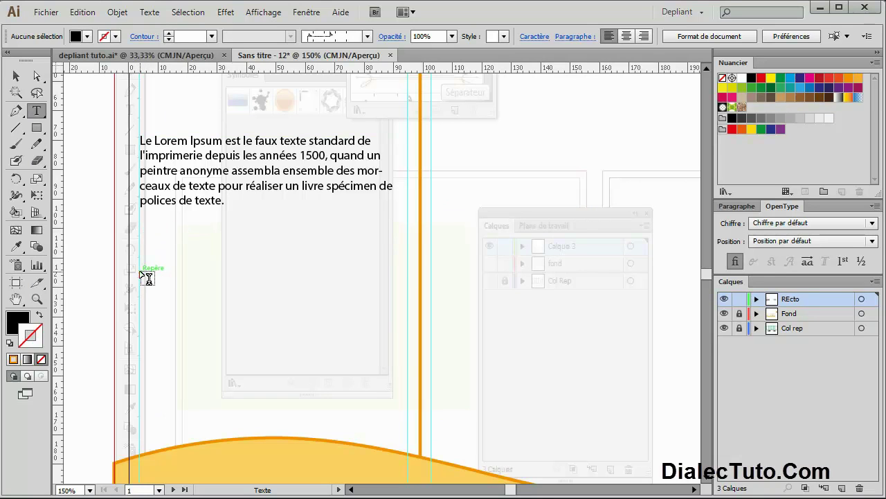
drag(141, 275, 410, 425)
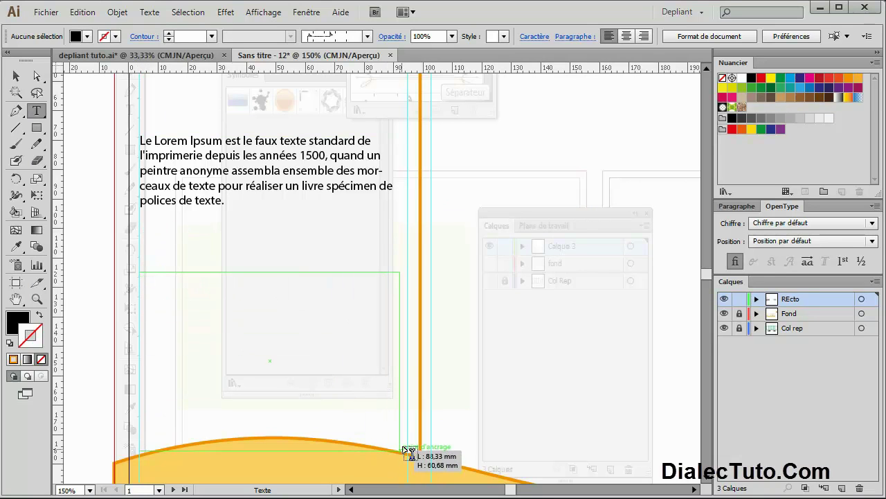
key(ctrl+v)
click(16, 76)
click(471, 275)
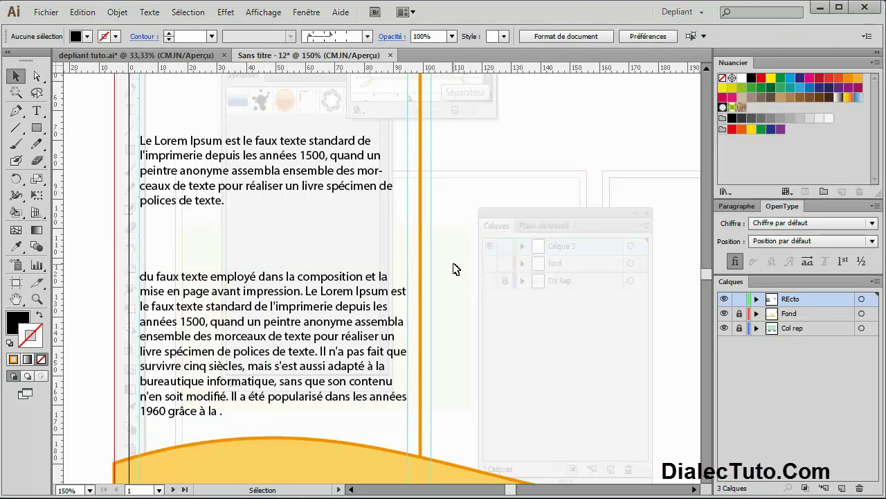
Zoom out on the recto panels and select the Volet 6 paragraph in WordPad
key(ctrl+minus)
key(ctrl+minus)
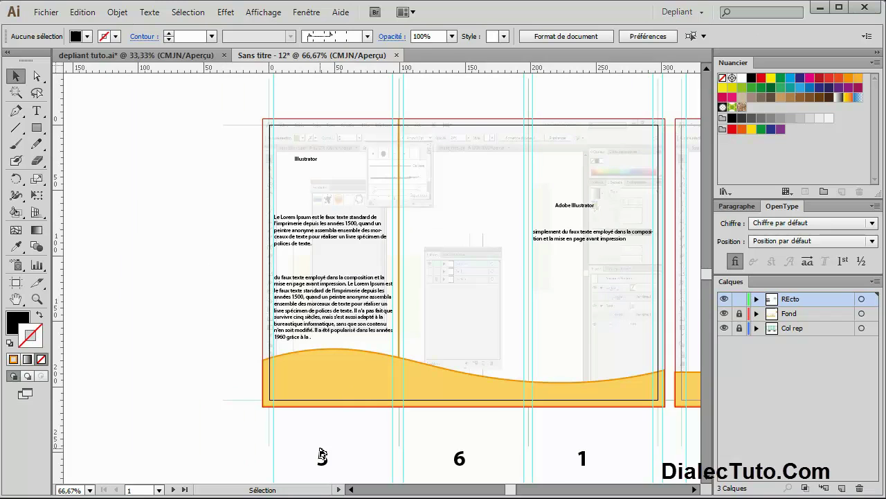
drag(471, 358, 379, 380)
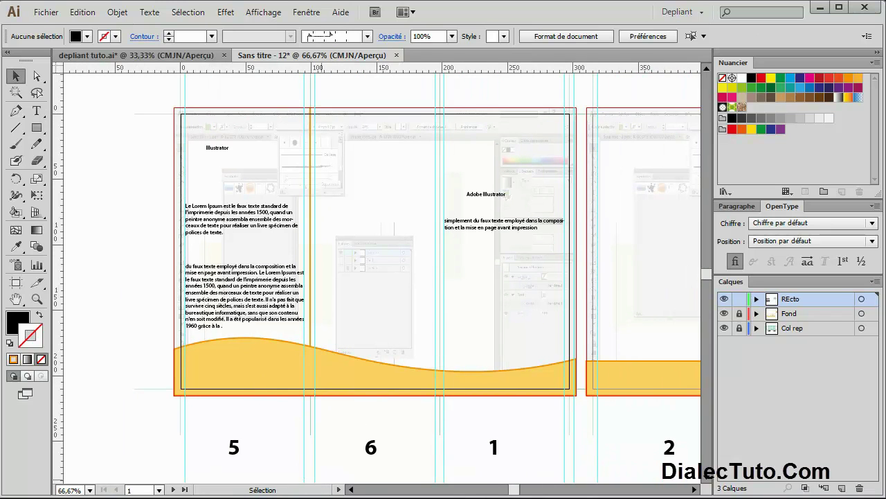
key(alt+Tab)
scroll(264, 372, down, 2)
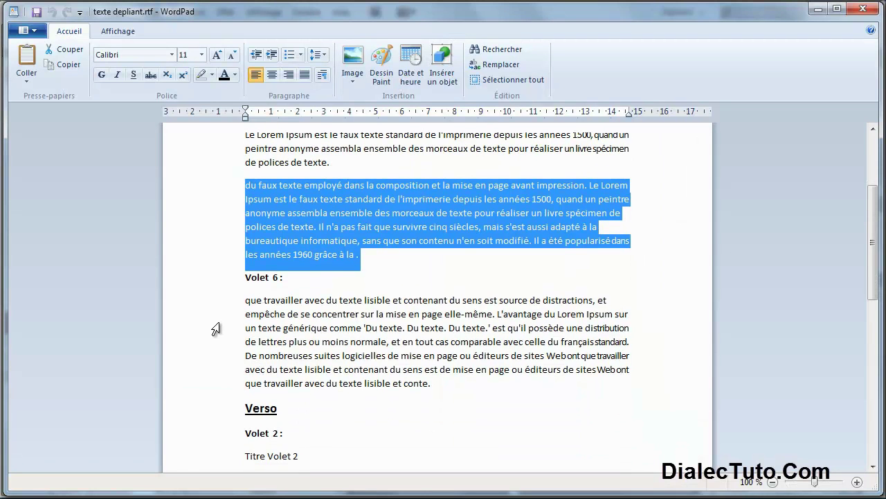
double_click(220, 334)
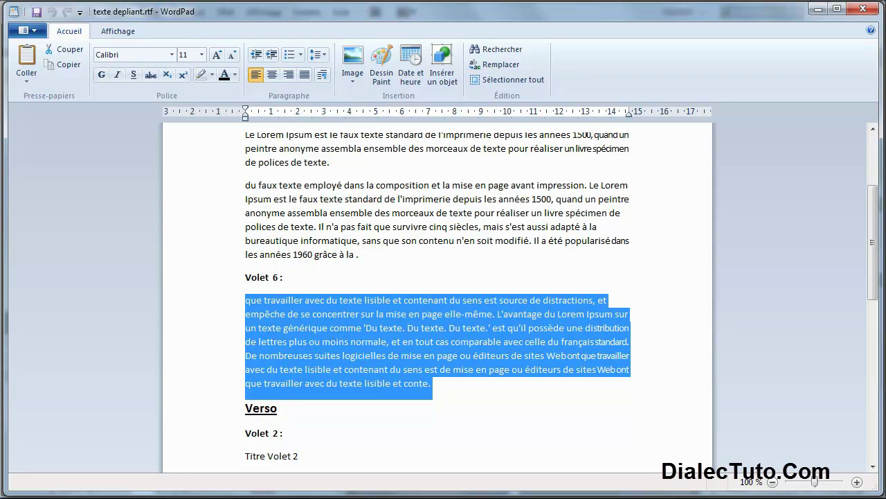
Draw a text frame in panel 6 and paste the Volet 6 paragraph into it
key(alt+Tab)
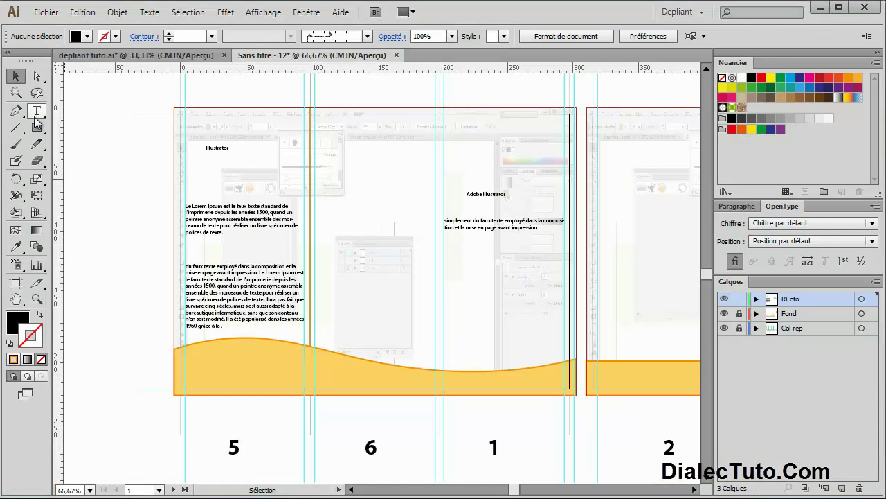
click(37, 110)
mouse_move(316, 206)
mouse_down()
mouse_move(373, 258)
mouse_move(431, 237)
mouse_up()
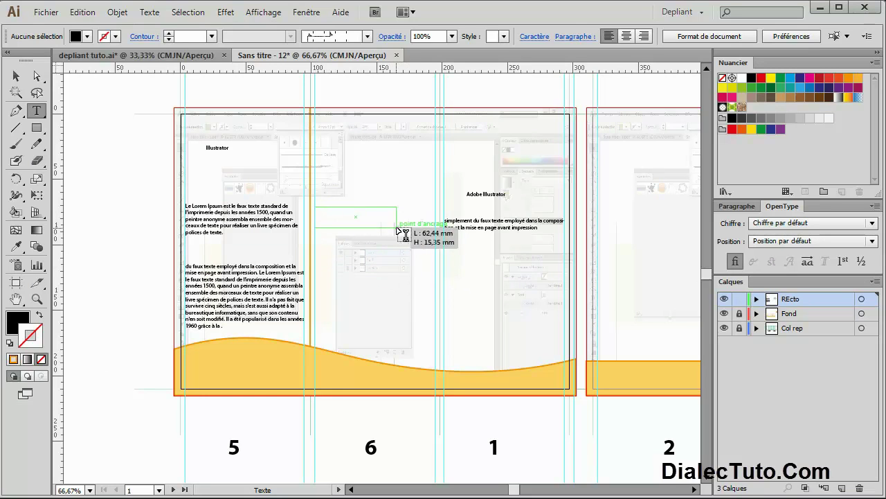
mouse_move(431, 237)
mouse_down()
mouse_move(444, 268)
mouse_move(434, 280)
mouse_up()
key(ctrl+v)
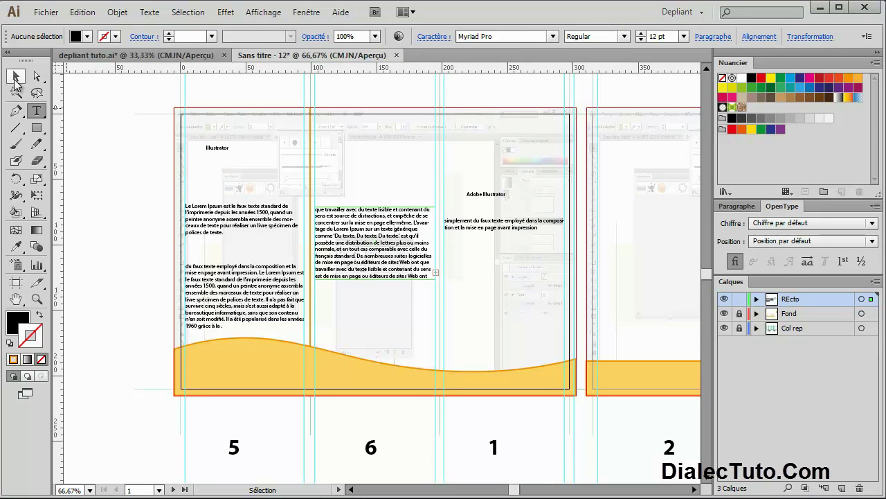
click(16, 76)
click(365, 426)
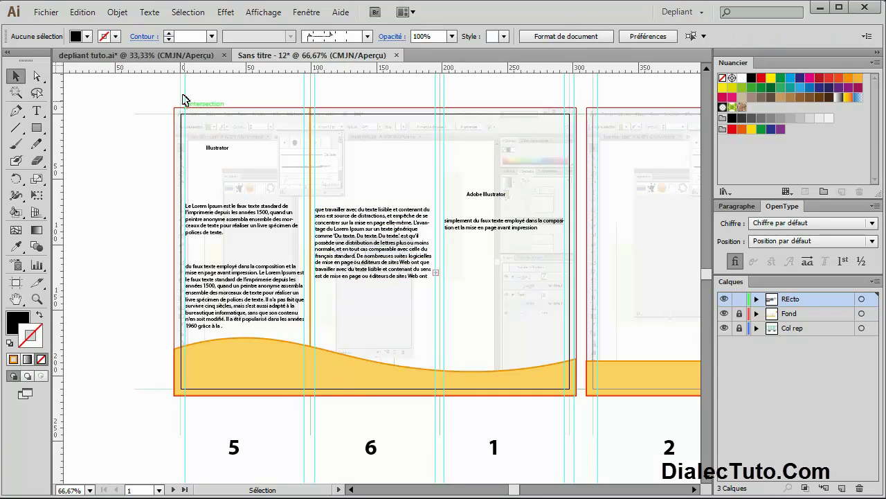
Compare the panel text and logo with the finished depliant tuto.ai reference
click(183, 56)
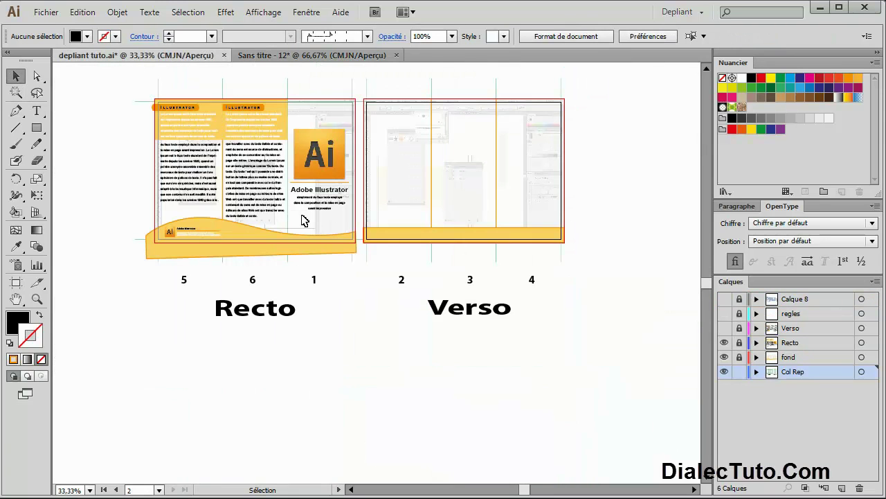
scroll(305, 220, up, 3)
mouse_move(311, 219)
mouse_down()
mouse_move(379, 348)
mouse_move(494, 437)
mouse_up()
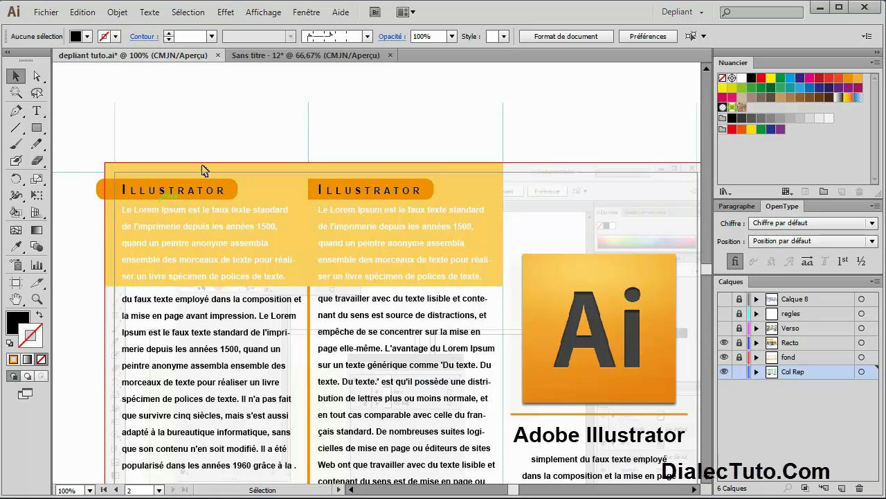
click(316, 55)
Lengthen the panel 6 frame so the paragraph shows through to 'conte.'
scroll(400, 266, down, 2)
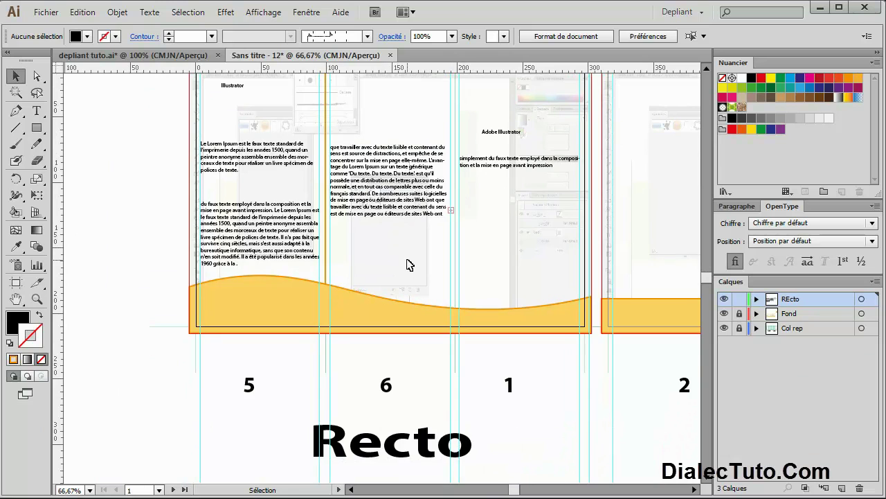
key(ctrl+plus)
scroll(400, 267, up, 2)
drag(399, 269, 370, 285)
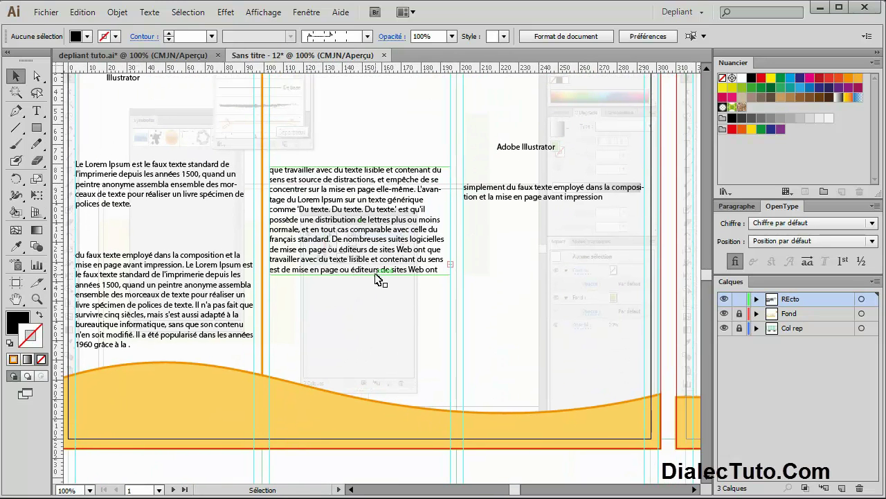
click(371, 246)
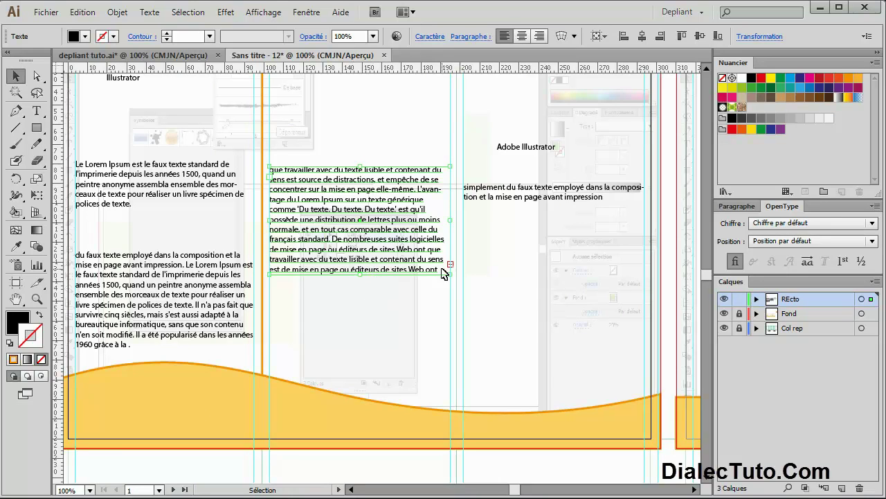
drag(360, 275, 359, 348)
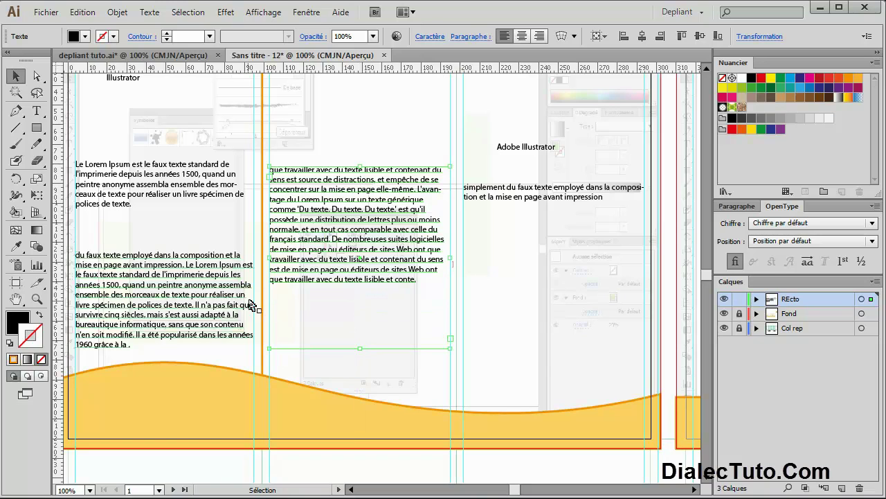
click(177, 320)
click(173, 220)
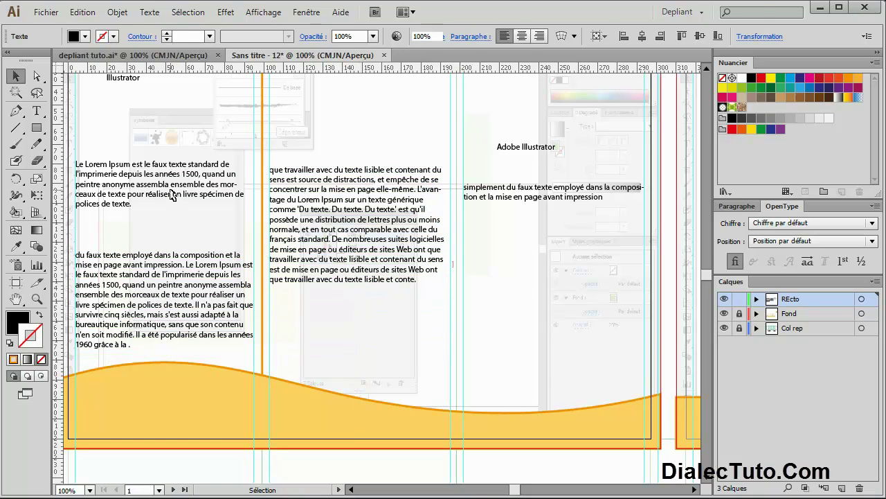
key(ctrl+minus)
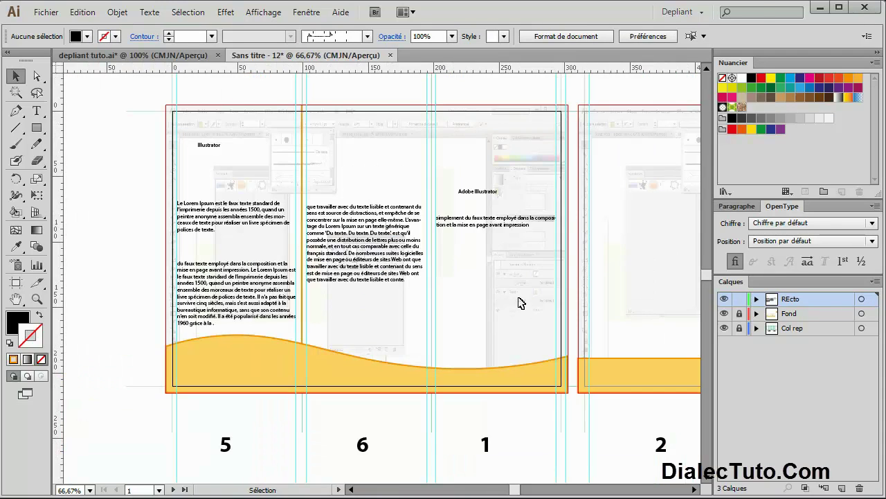
Paste the Ai logo onto the REcto layer above page 1
drag(521, 302, 489, 326)
mouse_move(510, 203)
mouse_down()
mouse_move(323, 193)
mouse_move(340, 205)
mouse_up()
key(ctrl+minus)
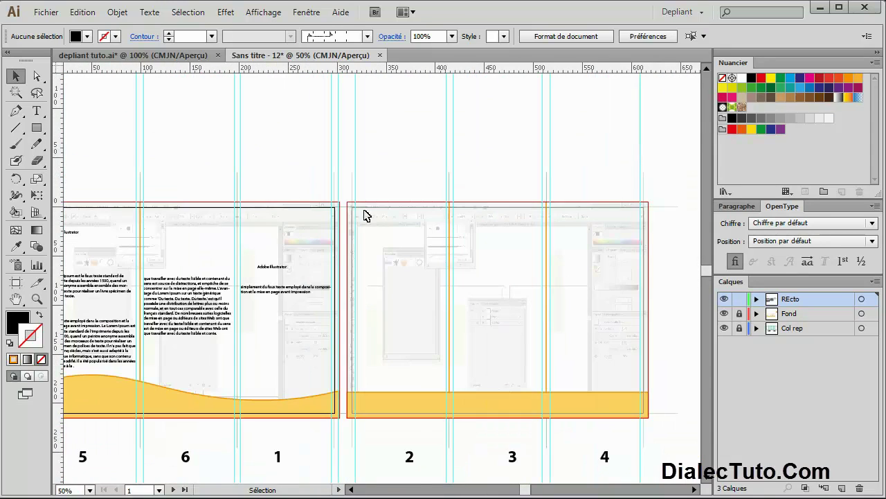
key(ctrl+minus)
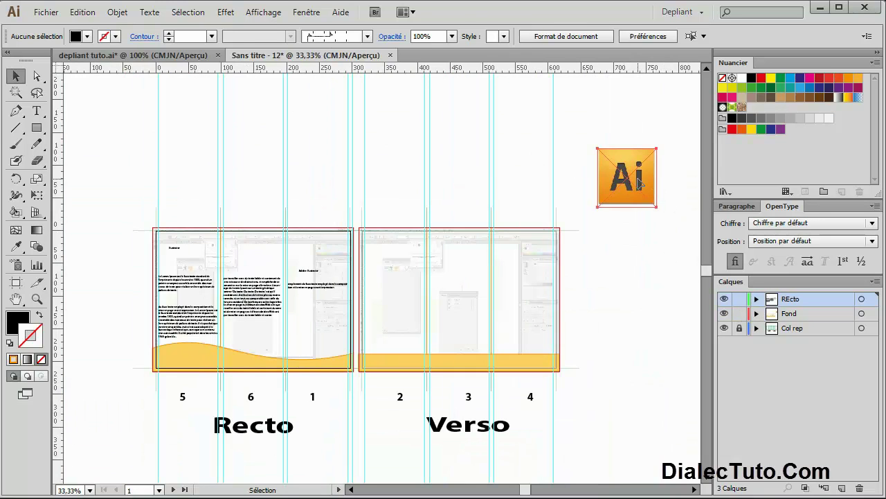
click(626, 220)
key(ctrl+shift+a)
click(798, 302)
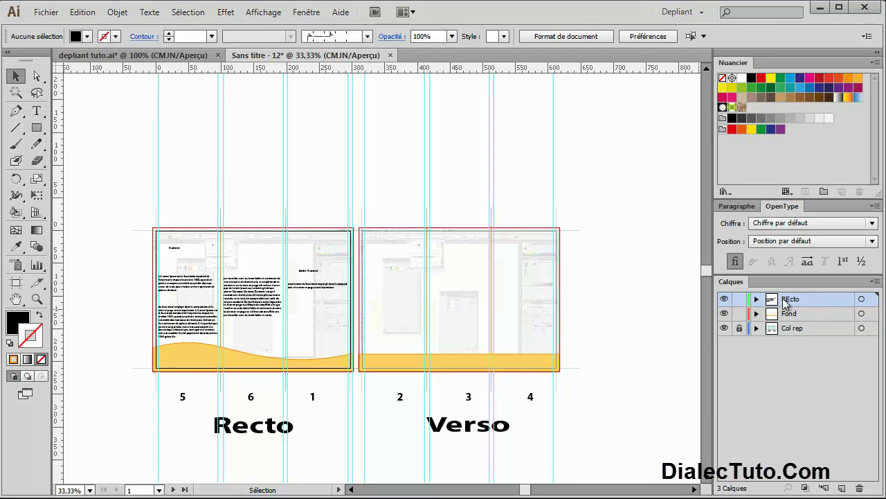
key(ctrl+v)
drag(396, 273, 321, 192)
Lock the Fond layer and move the Ai logo down onto panel 1
click(739, 313)
key(ctrl+plus)
key(ctrl+plus)
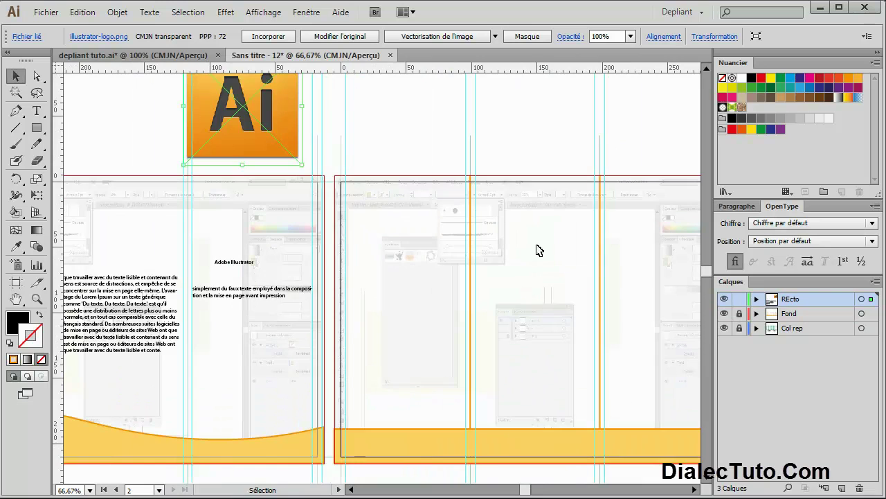
scroll(417, 247, down, 3)
scroll(365, 348, left, 5)
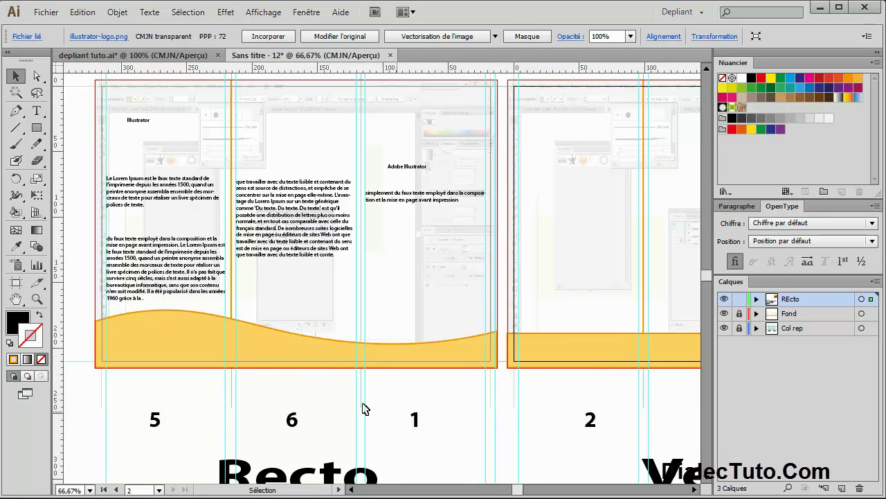
scroll(325, 324, up, 3)
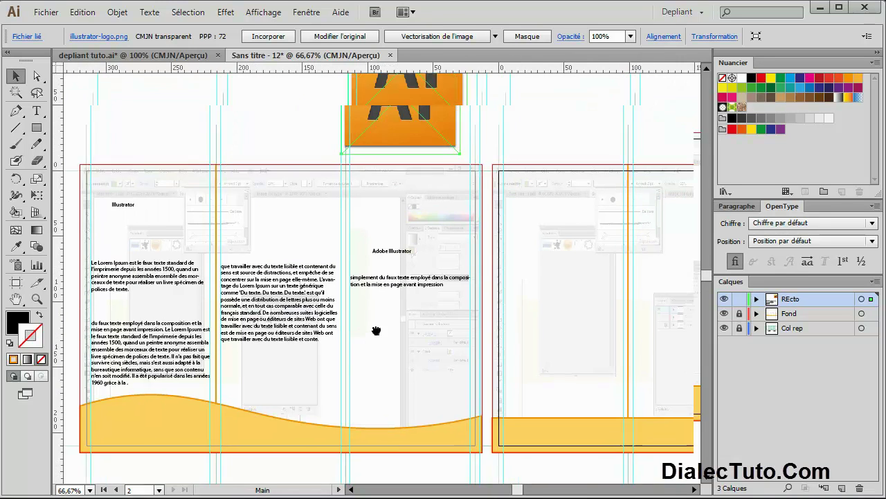
scroll(366, 330, up, 2)
scroll(367, 331, right, 1)
drag(399, 179, 399, 232)
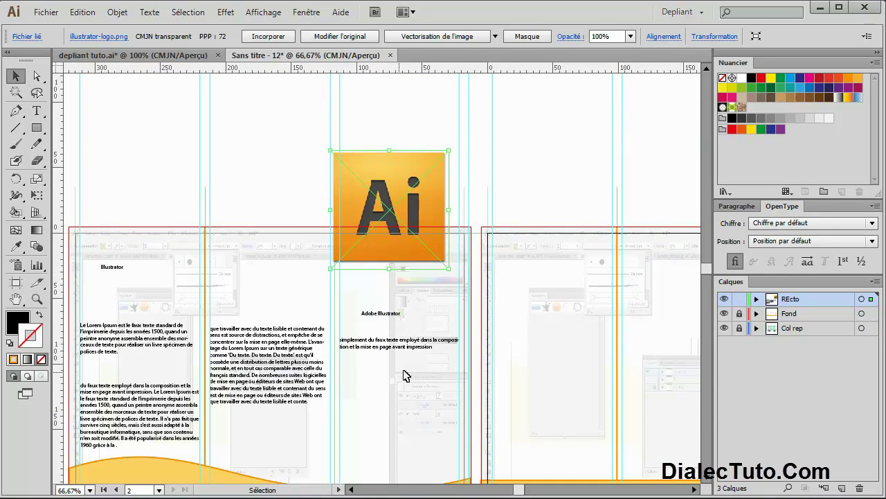
Move the title further down panel 1 and enlarge the Ai logo to fill the panel
click(391, 345)
drag(391, 344, 391, 432)
click(410, 254)
mouse_move(448, 268)
mouse_down()
mouse_move(435, 256)
mouse_move(407, 383)
mouse_move(446, 393)
mouse_up()
drag(532, 336, 543, 210)
Select the Adobe Illustrator title and bring up the Caractère panel beside it
click(395, 277)
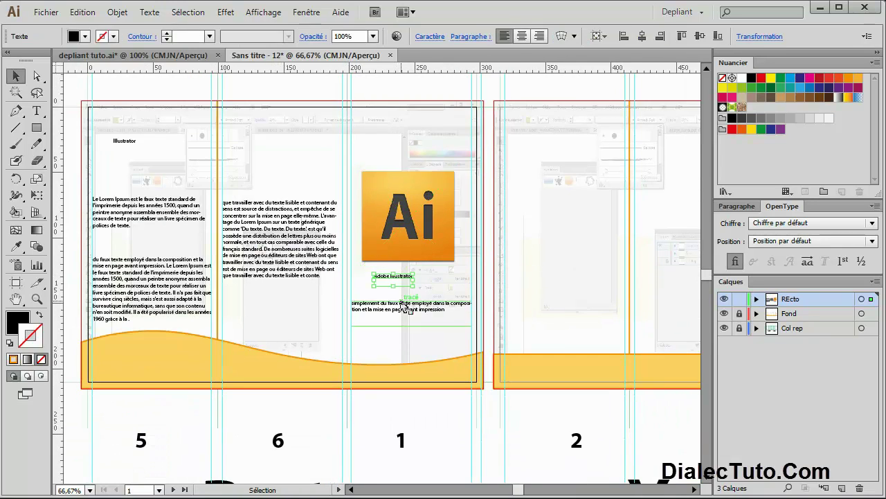
key(ctrl+plus)
key(ctrl+plus)
key(ctrl+plus)
scroll(458, 297, right, 2)
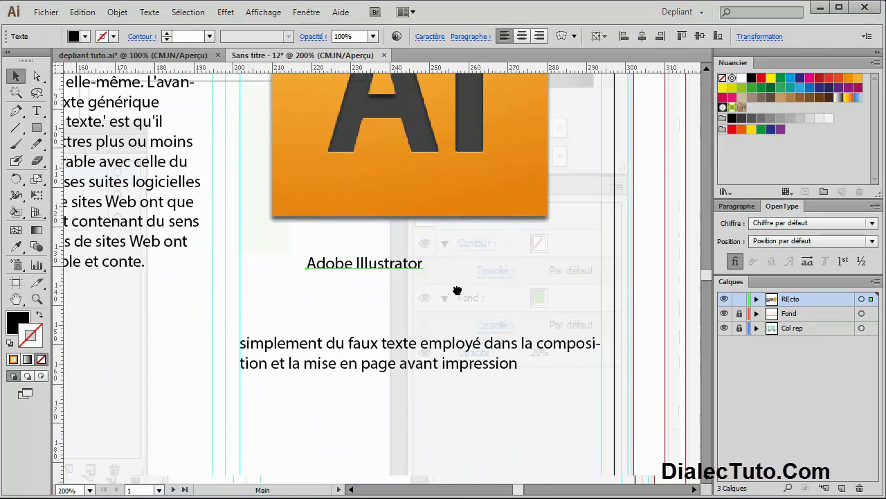
key(t)
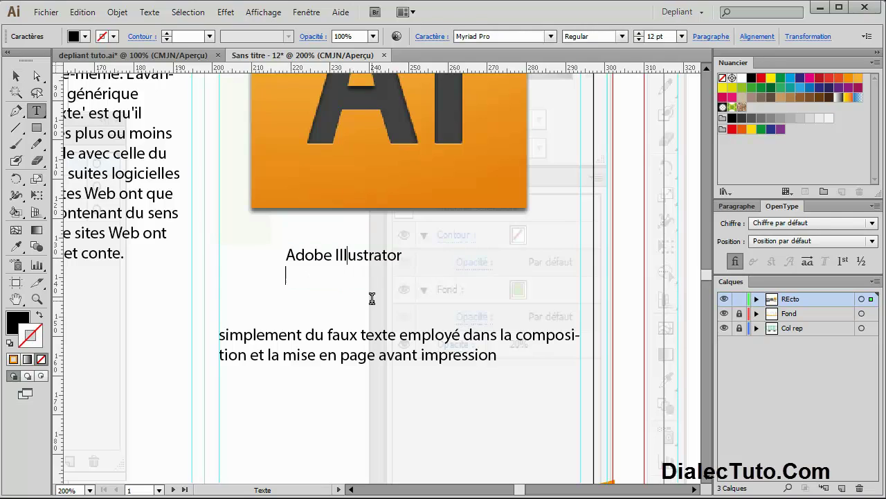
click(15, 76)
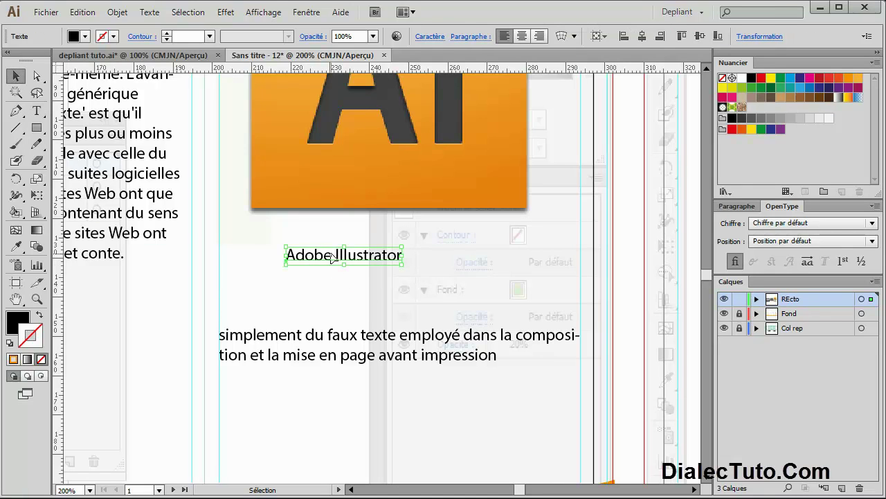
click(737, 205)
click(782, 206)
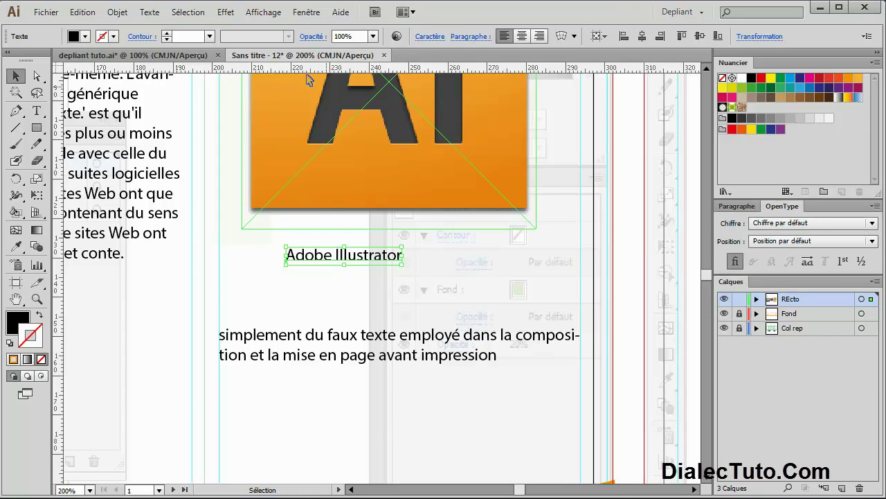
click(306, 12)
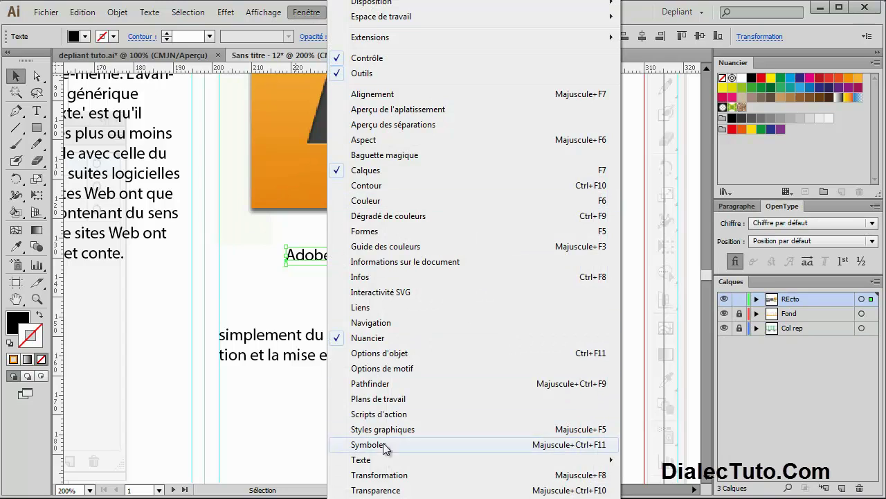
mouse_move(361, 460)
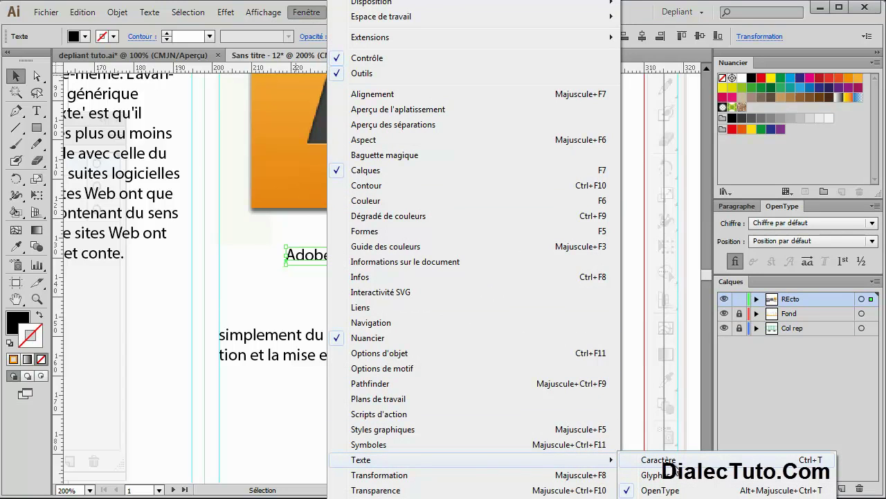
click(672, 460)
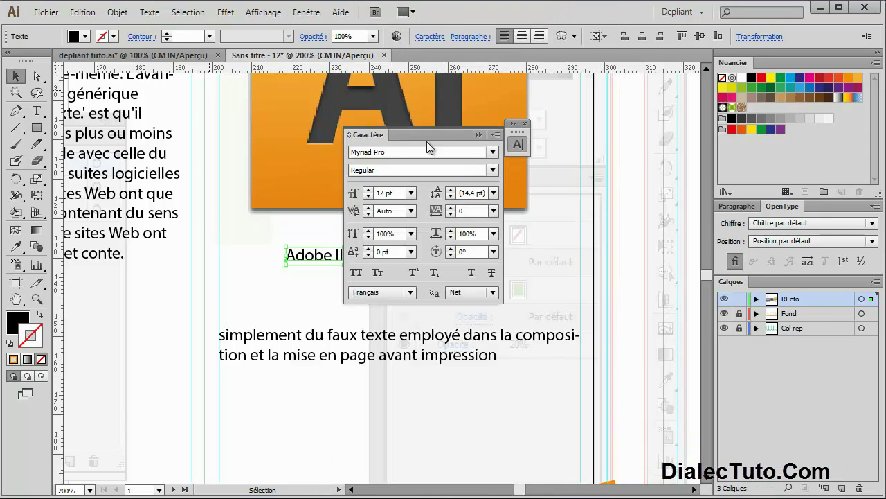
drag(436, 133, 595, 131)
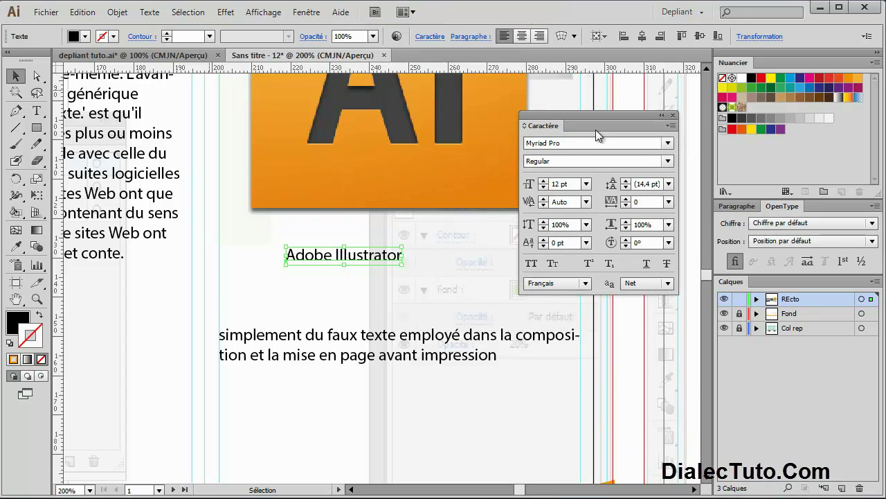
drag(541, 127, 582, 102)
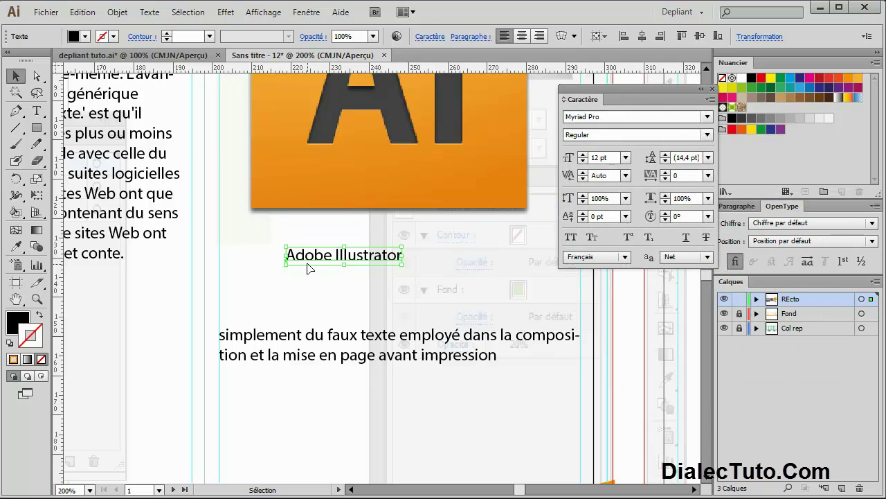
Set the title to Arial Bold at 31 pt and move it under the logo
click(605, 117)
text(Arial)
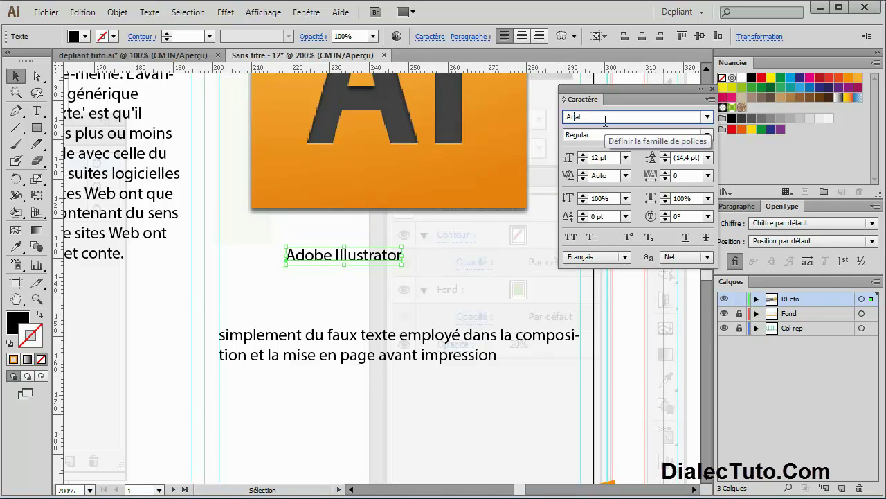
click(599, 135)
text(Bold)
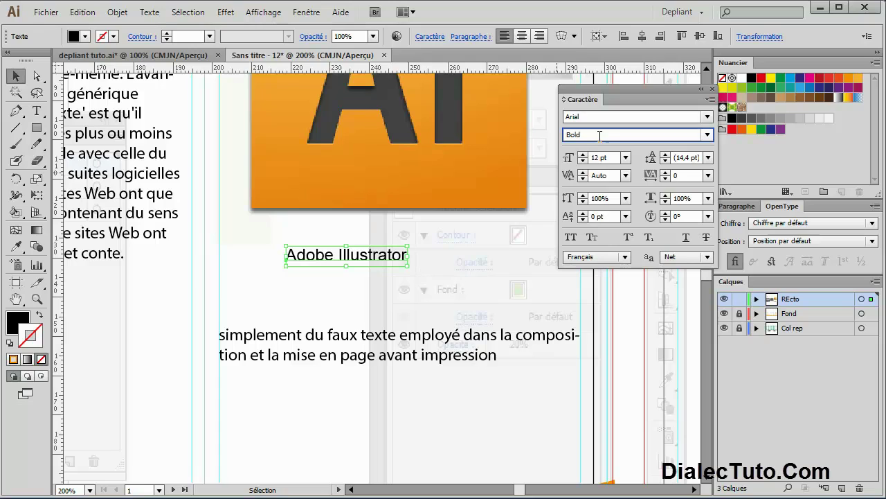
key(Tab)
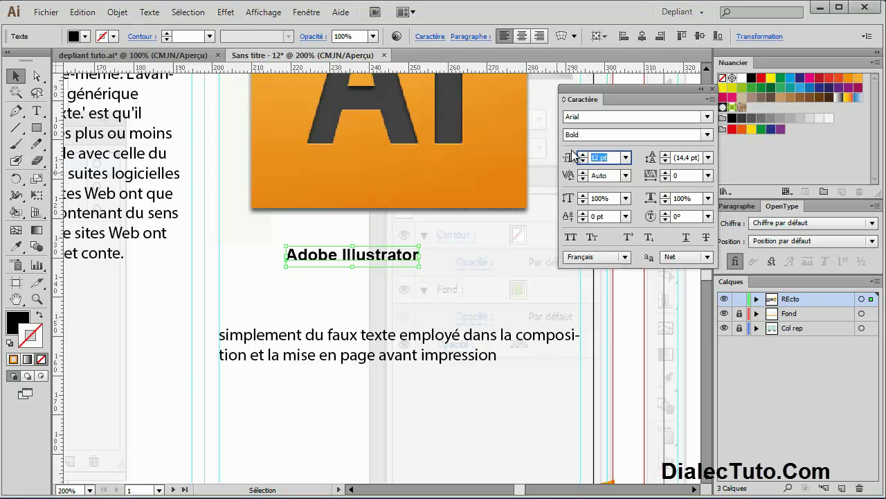
text(31)
key(Return)
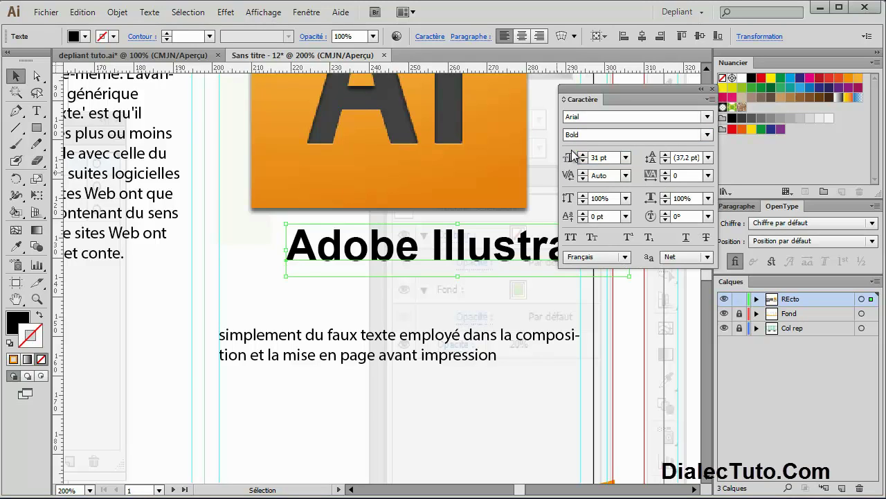
drag(455, 261, 401, 281)
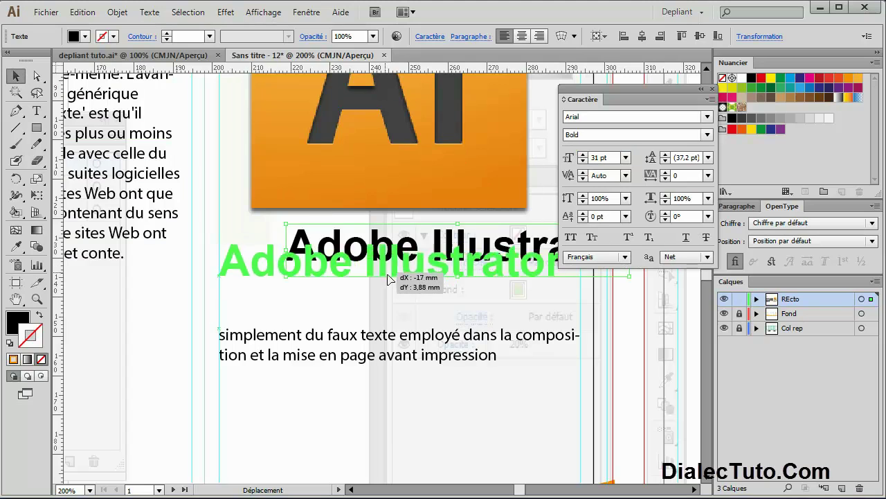
click(305, 360)
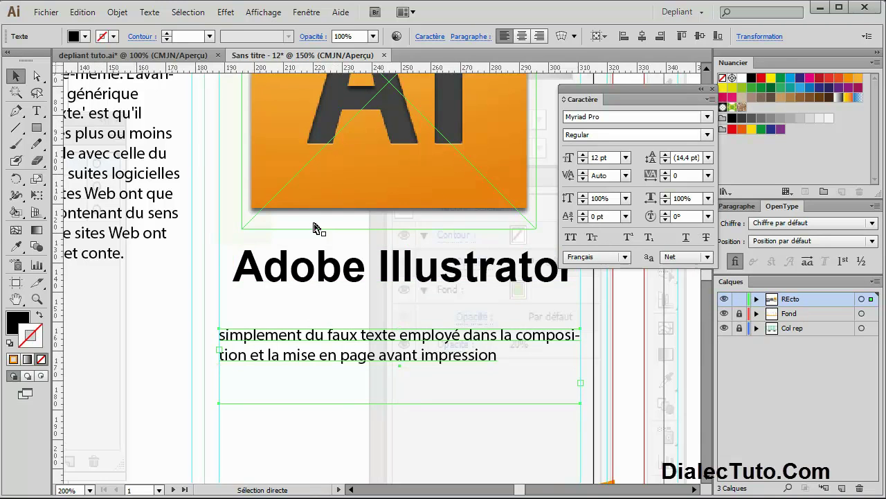
key(ctrl+minus)
After checking depliant tuto.ai, select the body text frames in panels 5, 6 and 1
key(ctrl+Tab)
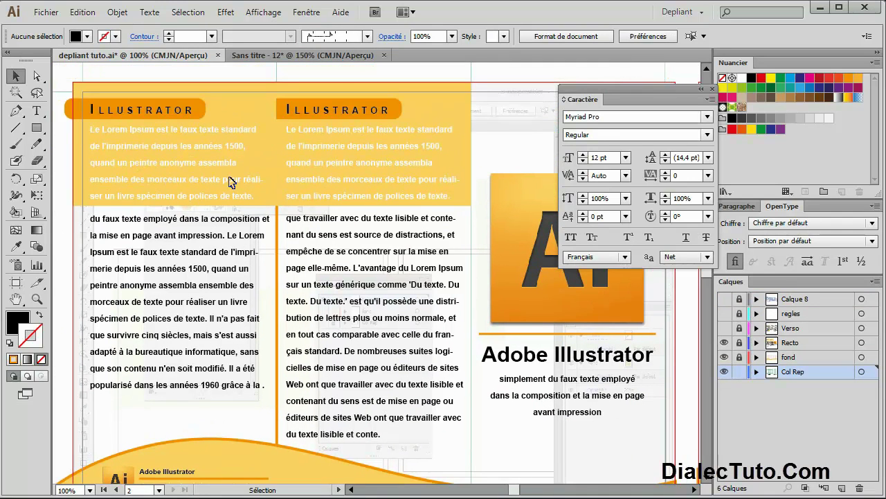
click(329, 54)
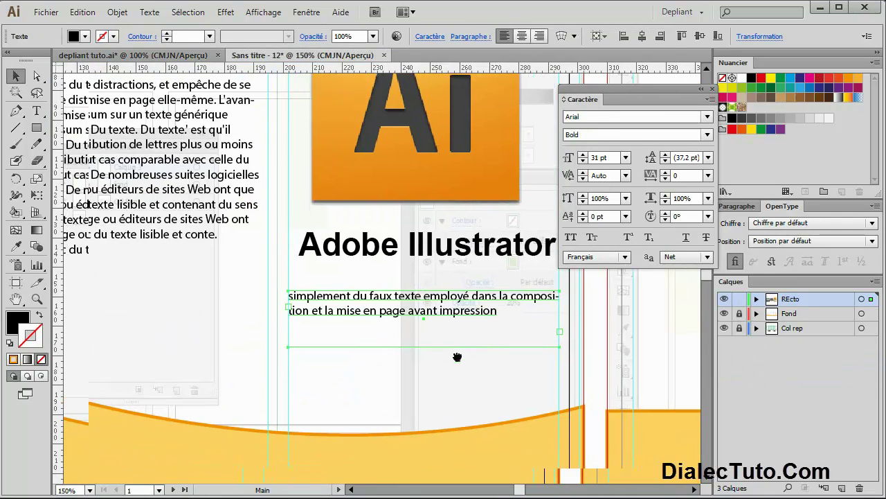
key(ctrl+minus)
key(ctrl+minus)
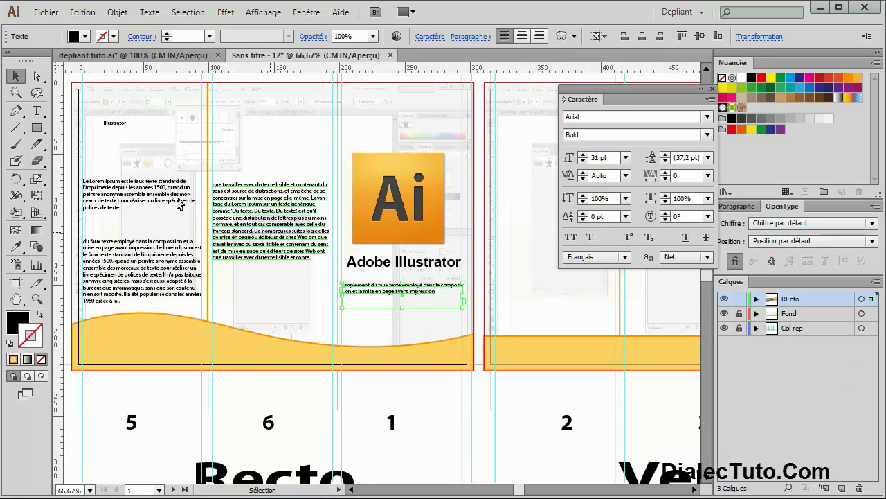
click(177, 204)
shift+click(160, 246)
shift+click(317, 277)
shift+click(372, 291)
Set the selected body text to Arial Bold and compare with the reference
click(606, 118)
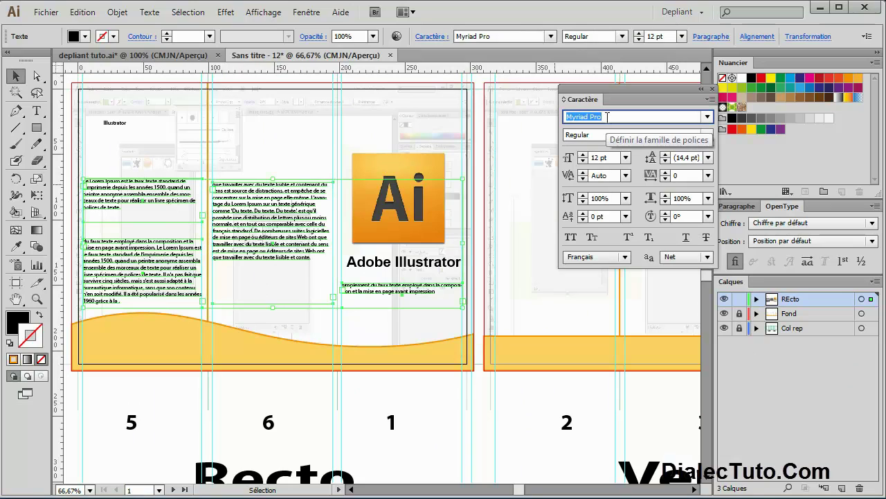
text(Arial)
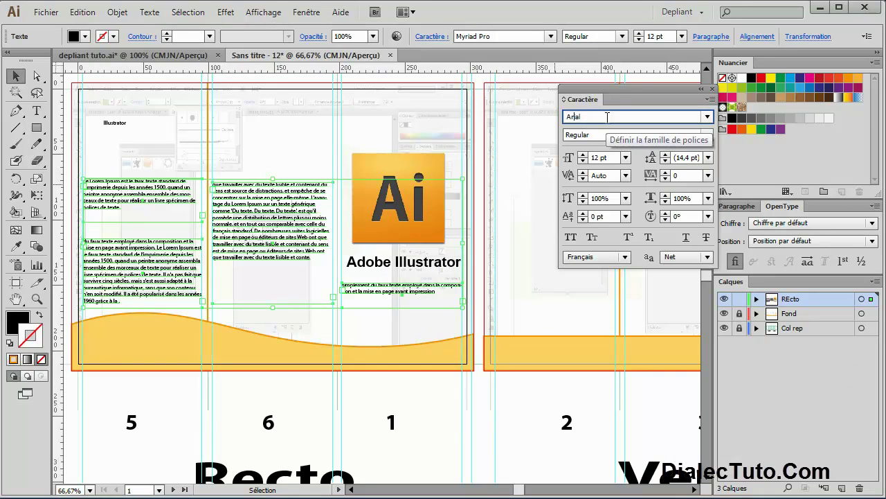
click(604, 135)
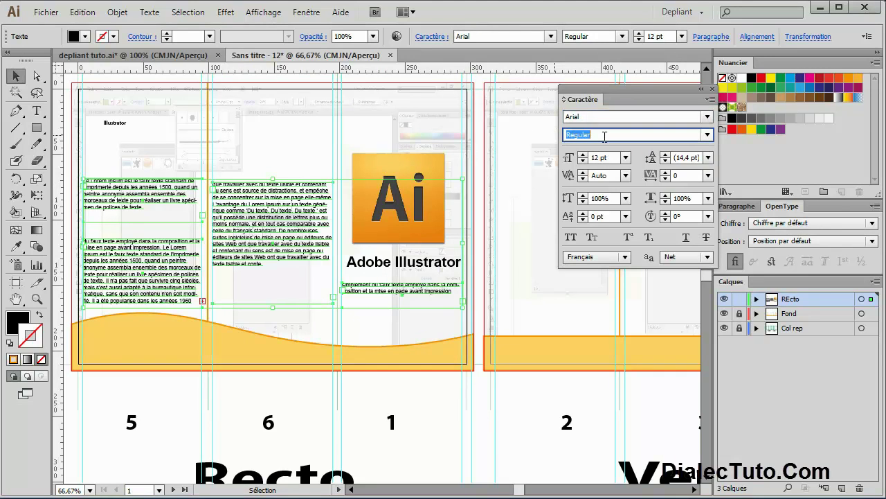
text(Bold)
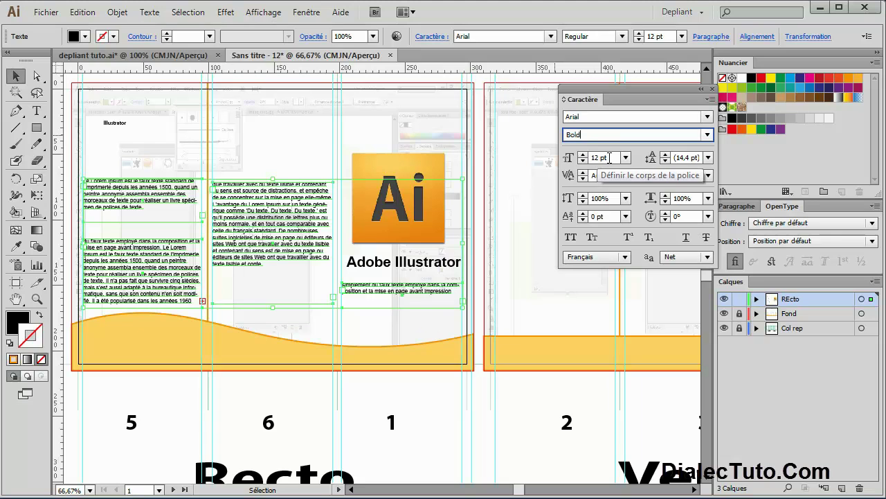
click(132, 55)
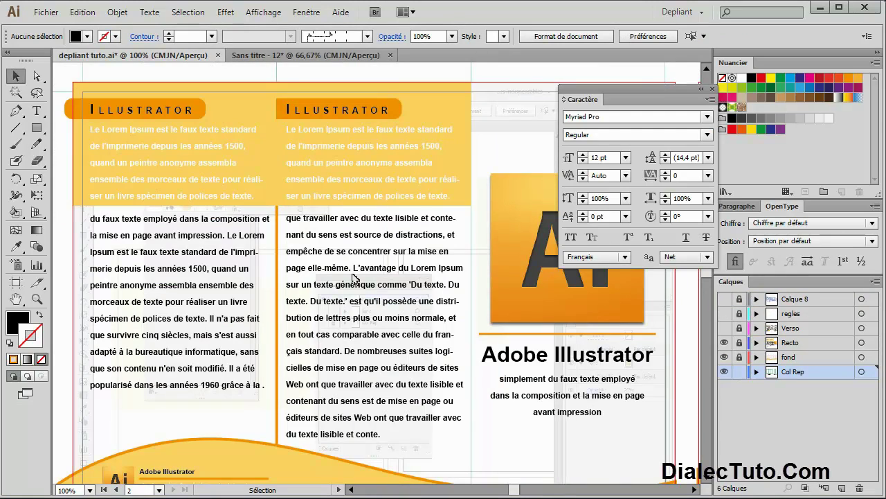
click(294, 53)
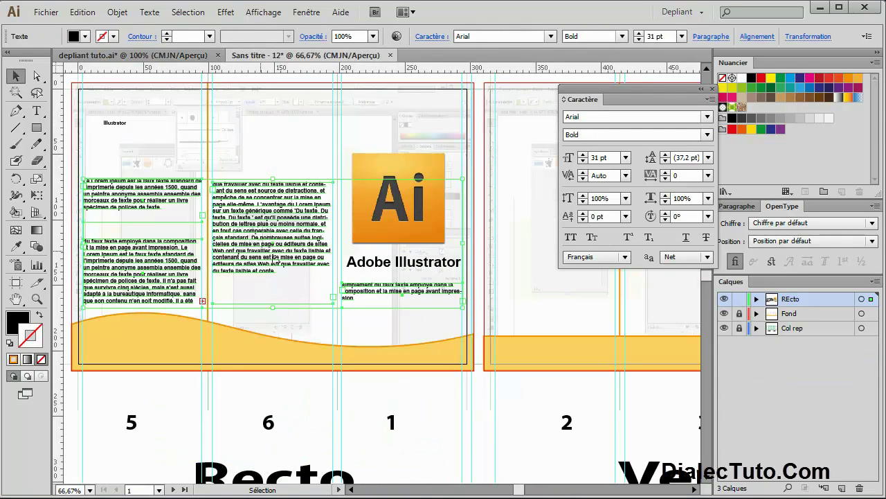
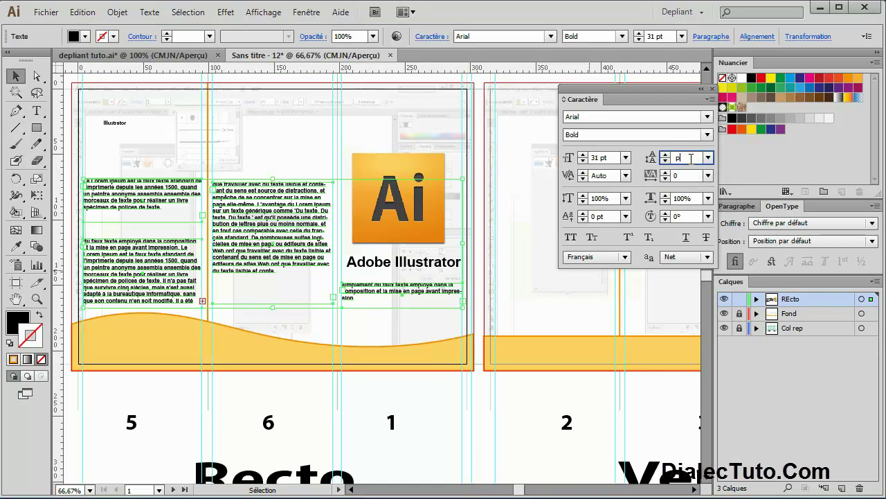
Apply 24 pt leading to the brochure body text
text(24)
key(Return)
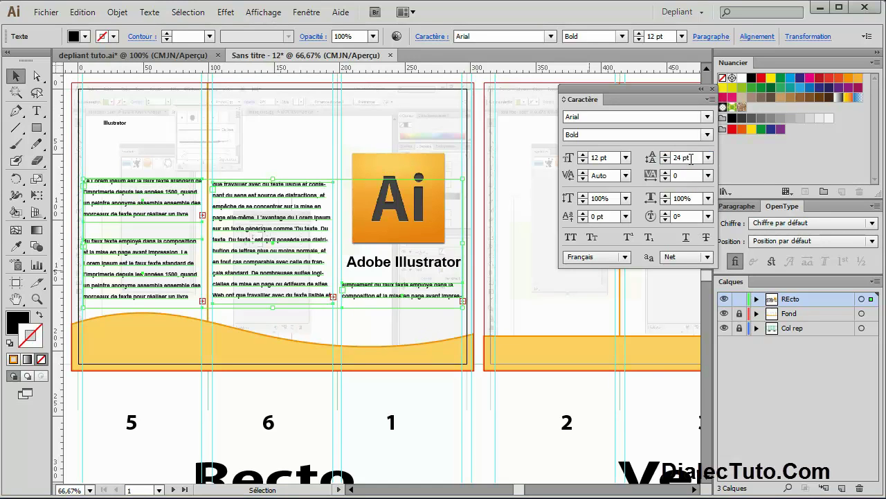
click(316, 329)
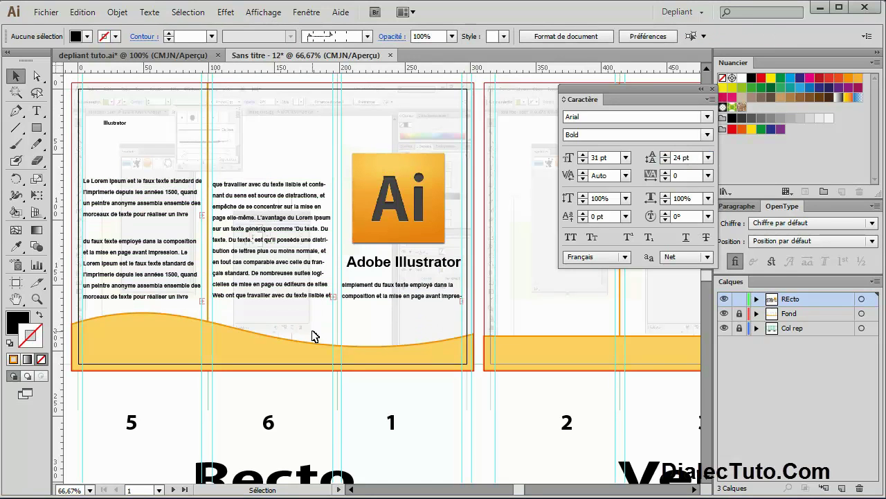
Enlarge the panel 1 paragraph frame so its last word 'sion' shows
key(ctrl+plus)
key(ctrl+plus)
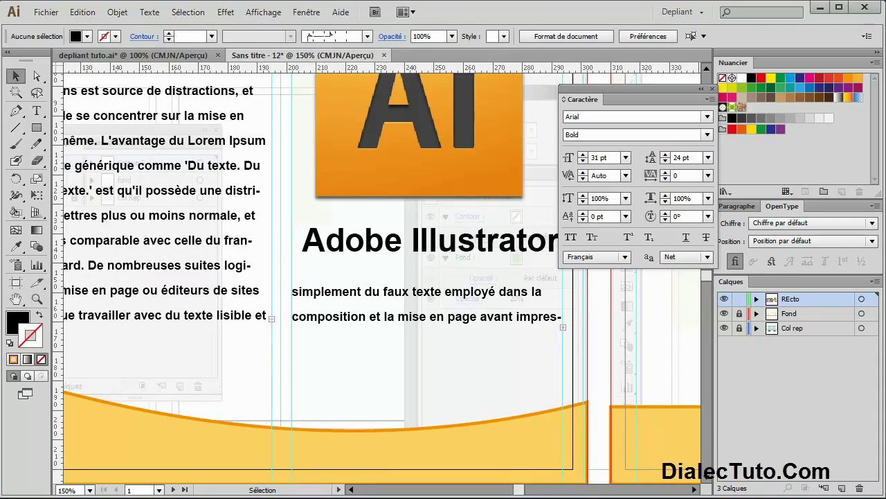
drag(396, 341, 253, 297)
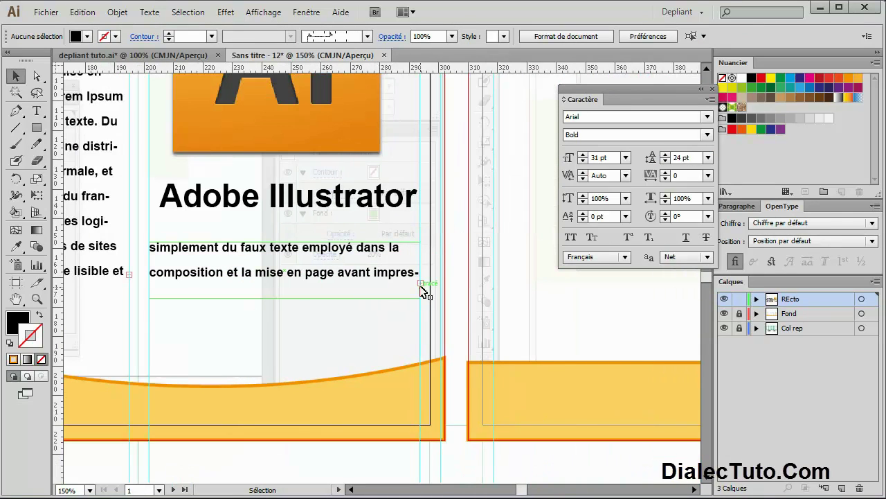
click(275, 299)
drag(286, 299, 284, 327)
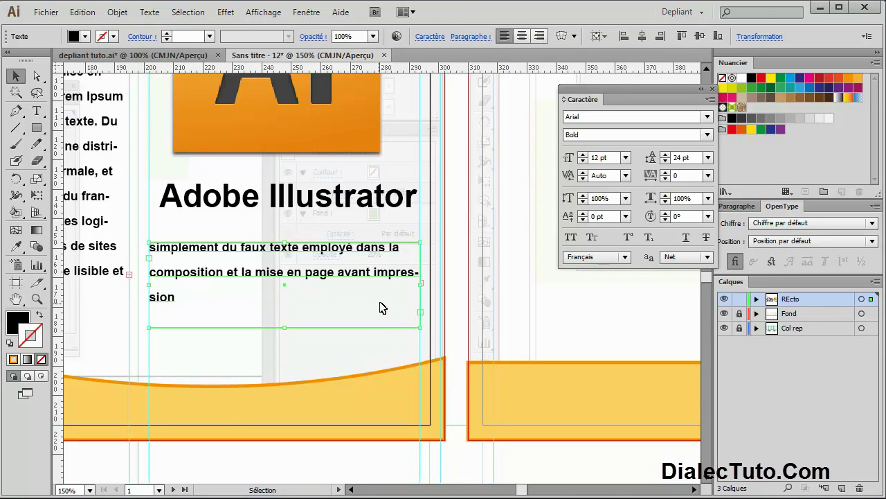
click(315, 363)
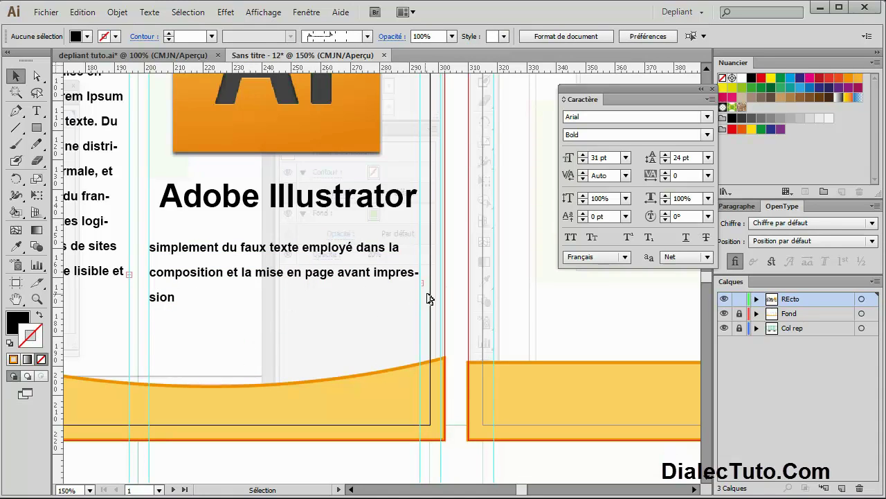
drag(365, 285, 360, 316)
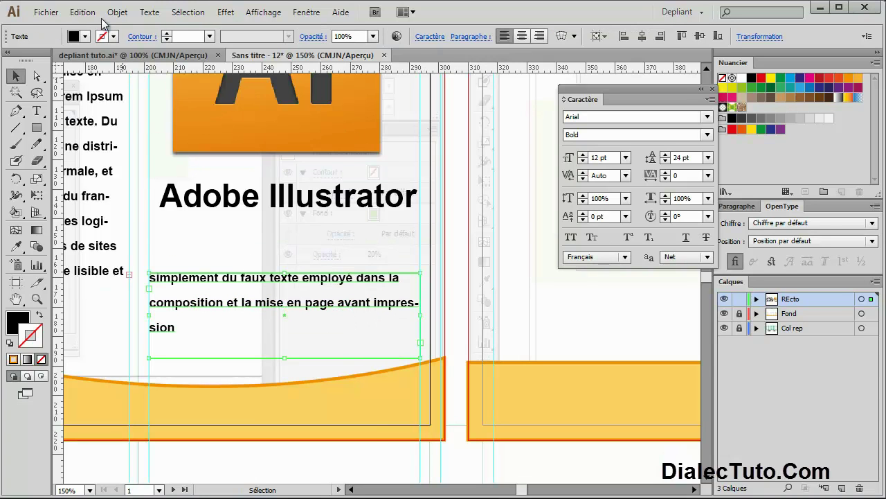
click(83, 12)
click(114, 26)
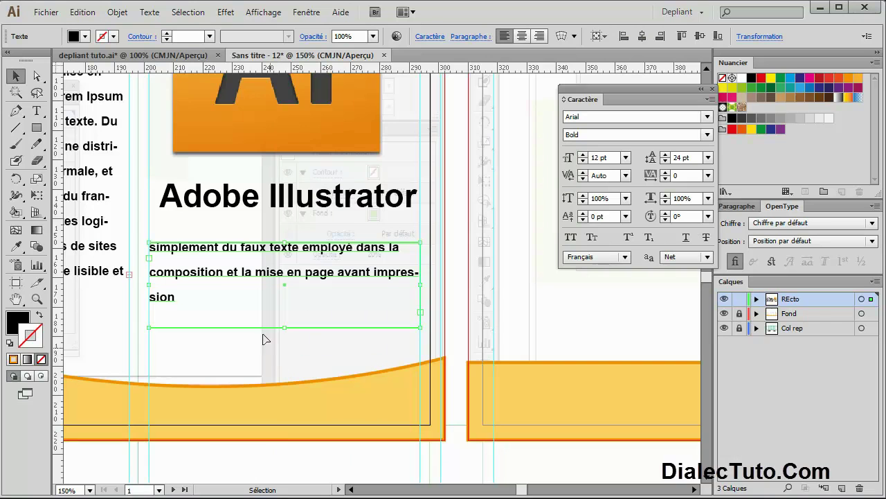
Centre-align the panel 1 paragraph and zoom out to 66.67%
click(522, 36)
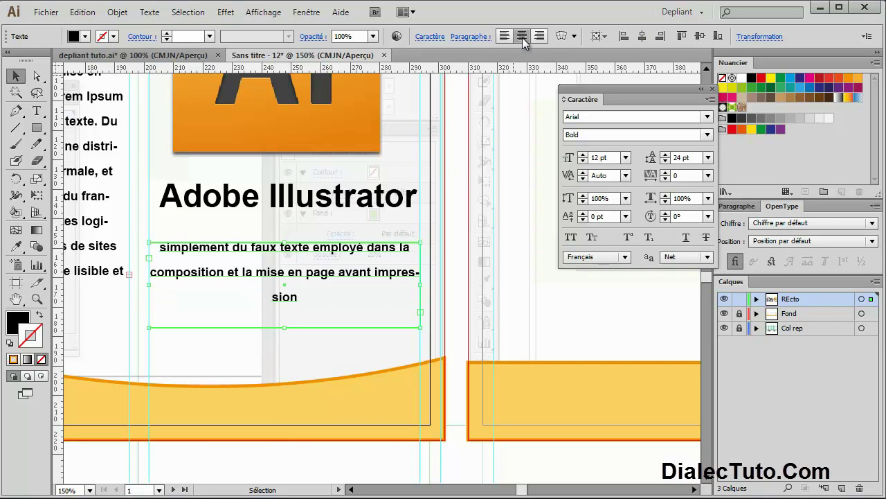
click(142, 327)
mouse_move(142, 327)
mouse_down()
mouse_move(323, 309)
mouse_move(455, 308)
mouse_up()
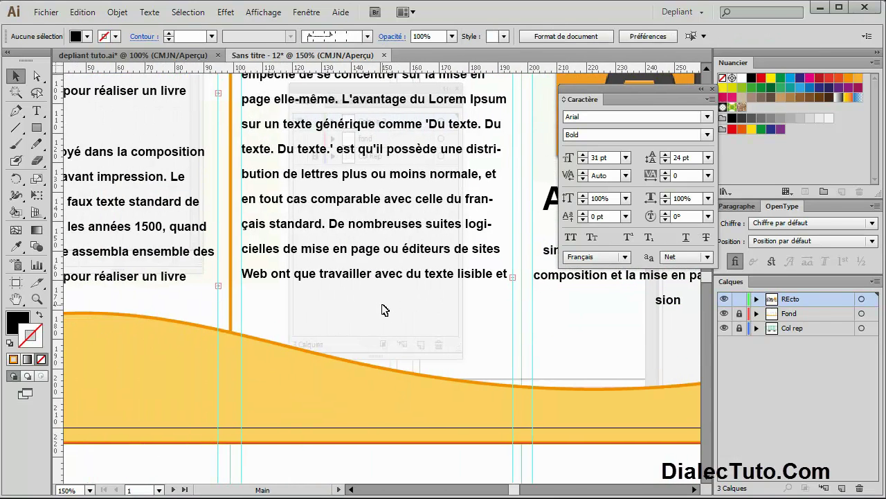
key(ctrl+minus)
key(ctrl+minus)
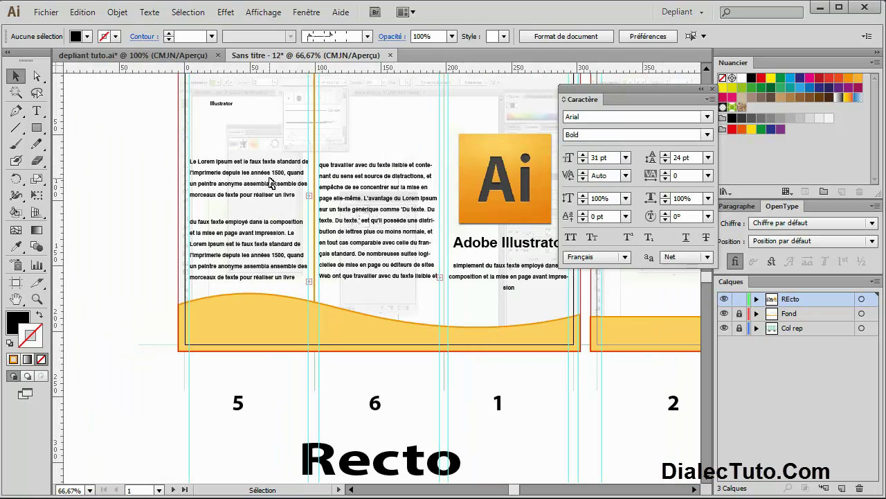
Raise the panel 5 text blocks and enlarge the panel 5 and 6 frames to reveal overflow
drag(248, 184, 250, 134)
click(395, 239)
mouse_move(386, 286)
mouse_down()
mouse_move(381, 312)
mouse_move(365, 288)
mouse_up()
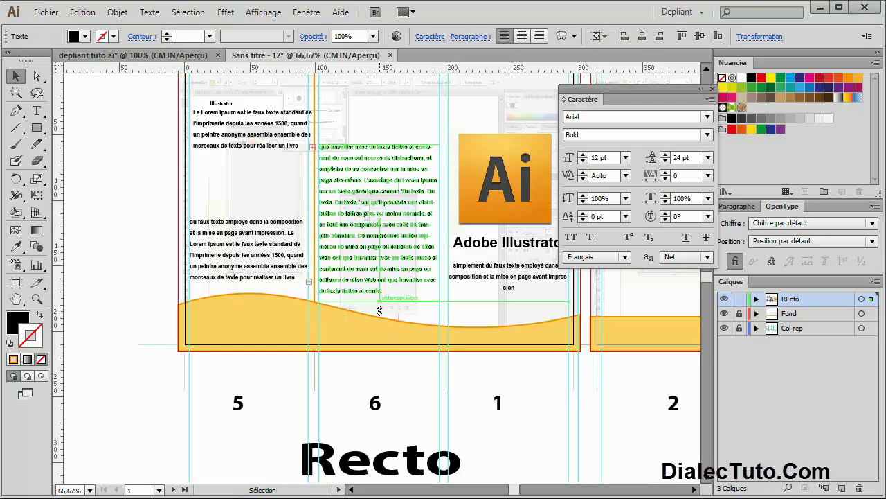
click(252, 254)
drag(253, 254, 252, 199)
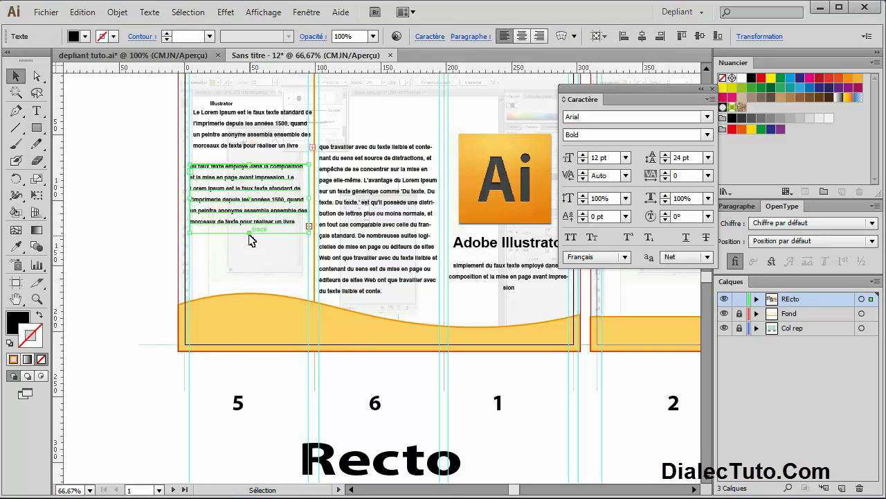
drag(249, 235, 251, 282)
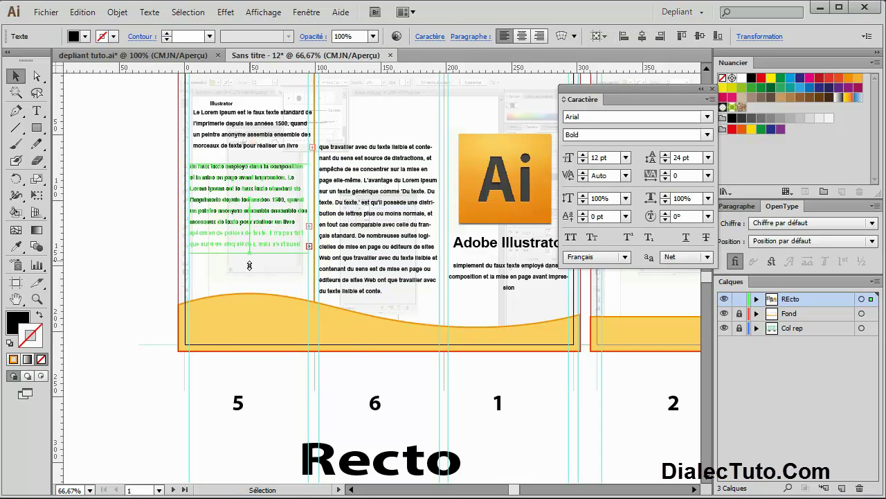
click(251, 307)
click(253, 257)
drag(251, 283, 251, 294)
click(392, 315)
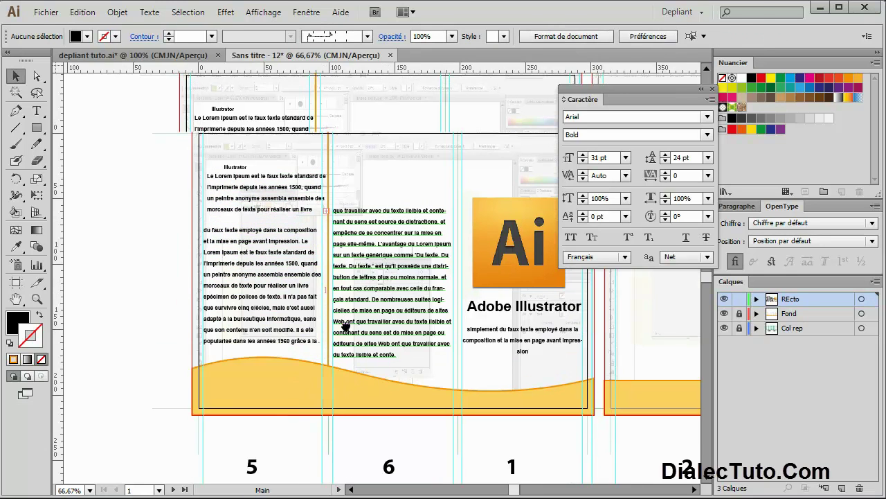
Move the Illustrator label and top panel 5 paragraph up, extending it to show the last sentence
drag(273, 135, 288, 240)
drag(236, 209, 236, 110)
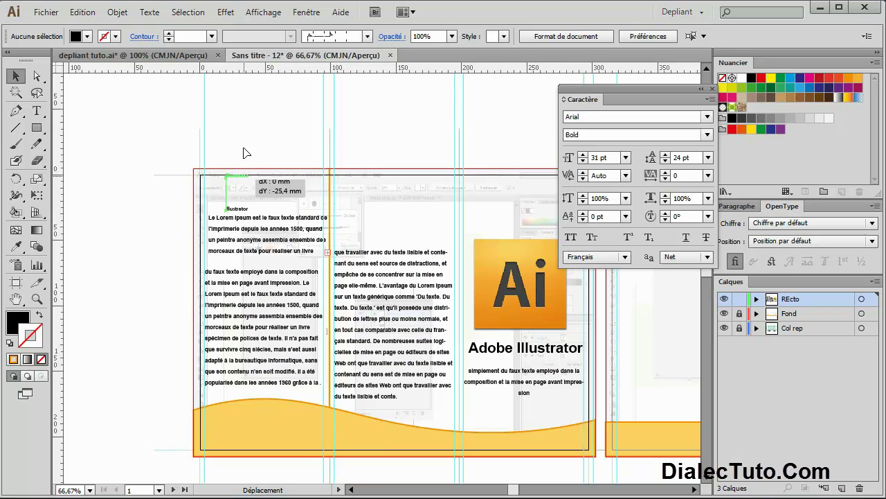
click(248, 220)
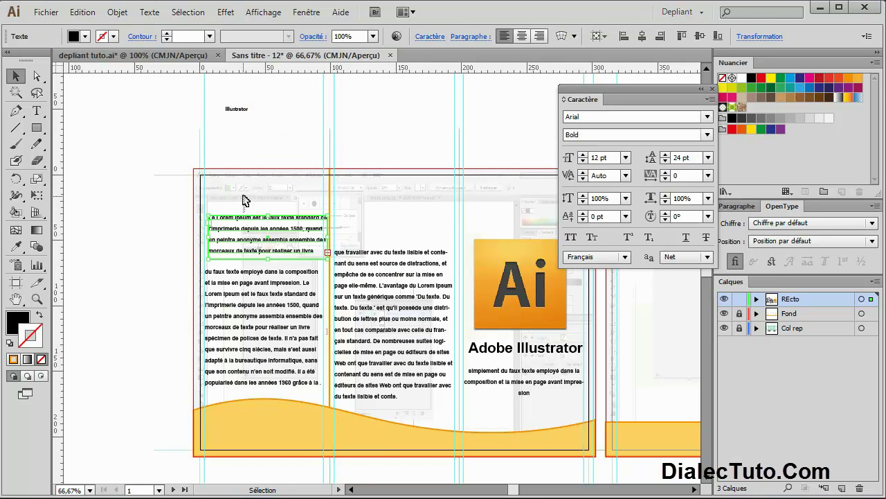
click(337, 223)
key(ctrl+plus)
key(ctrl+plus)
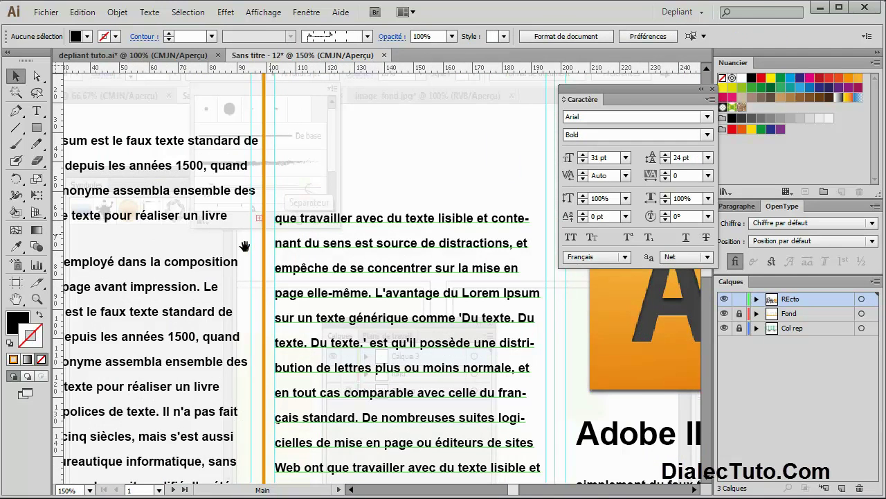
scroll(243, 248, left, 3)
click(274, 194)
drag(273, 194, 266, 165)
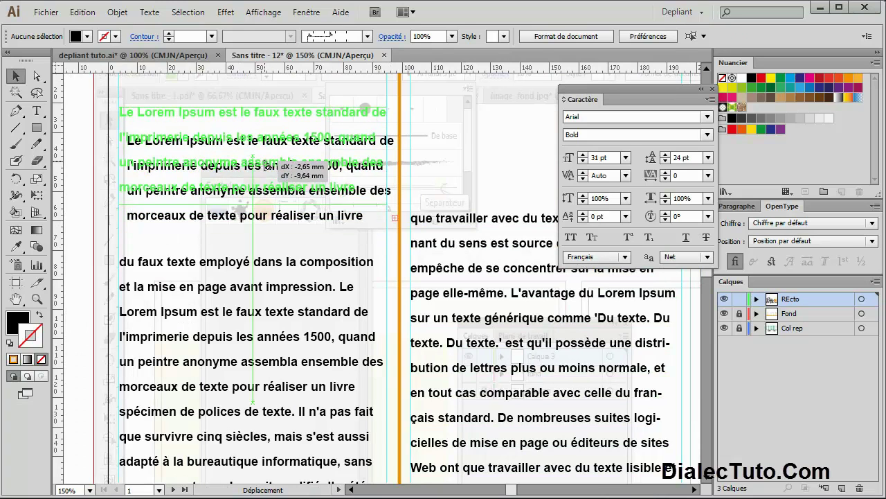
drag(251, 205, 253, 228)
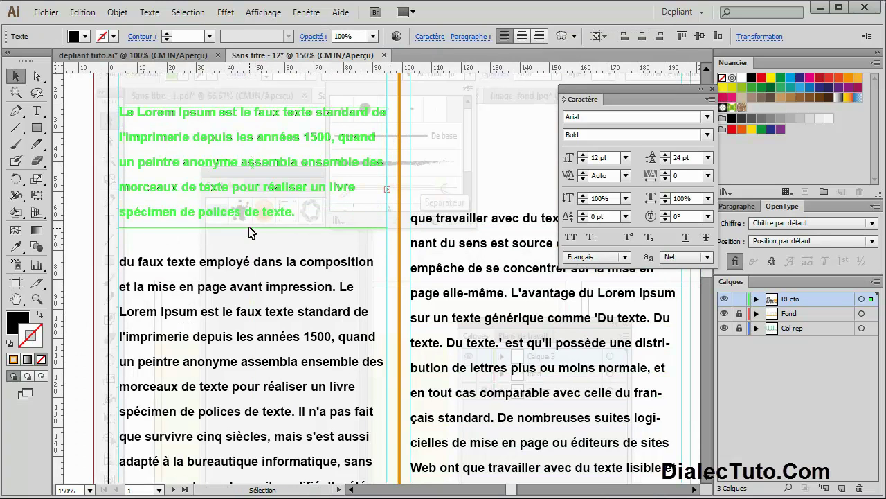
key(ctrl+shift+a)
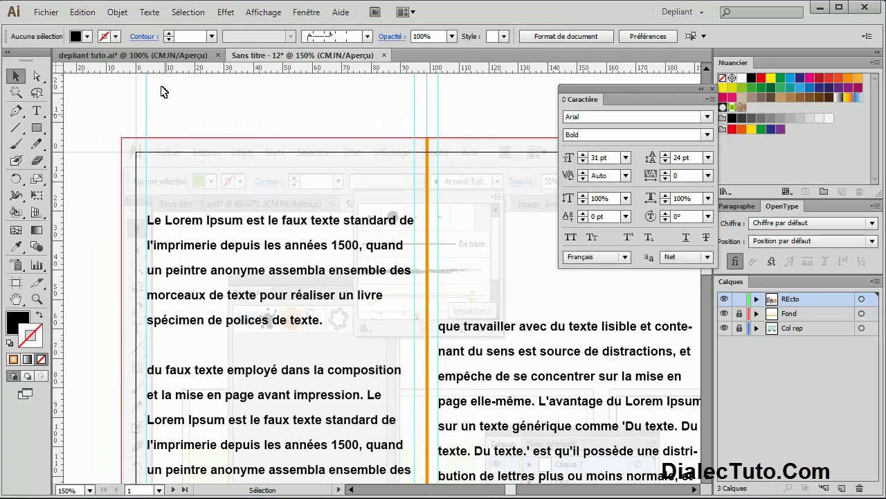
Check the reference brochure, then draw a rectangle over the top of panel 5
click(131, 55)
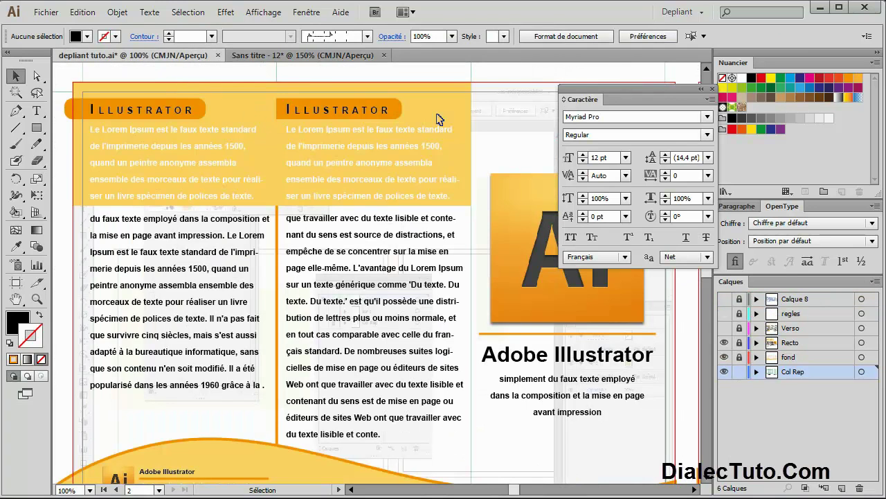
click(328, 54)
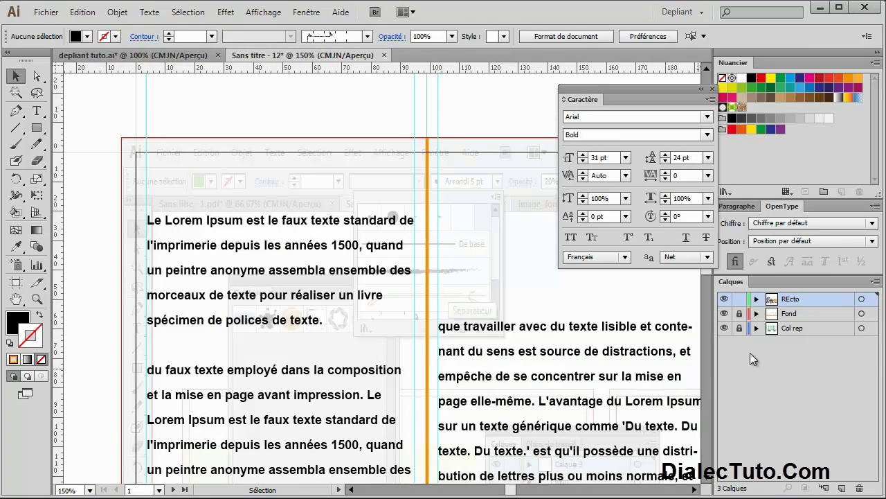
click(37, 127)
drag(121, 137, 437, 281)
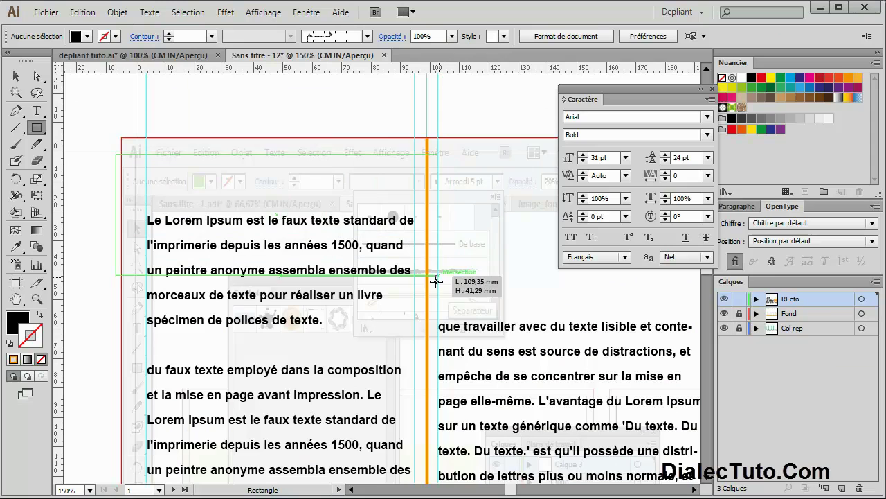
mouse_move(437, 280)
mouse_down()
mouse_move(423, 323)
mouse_move(427, 316)
mouse_up()
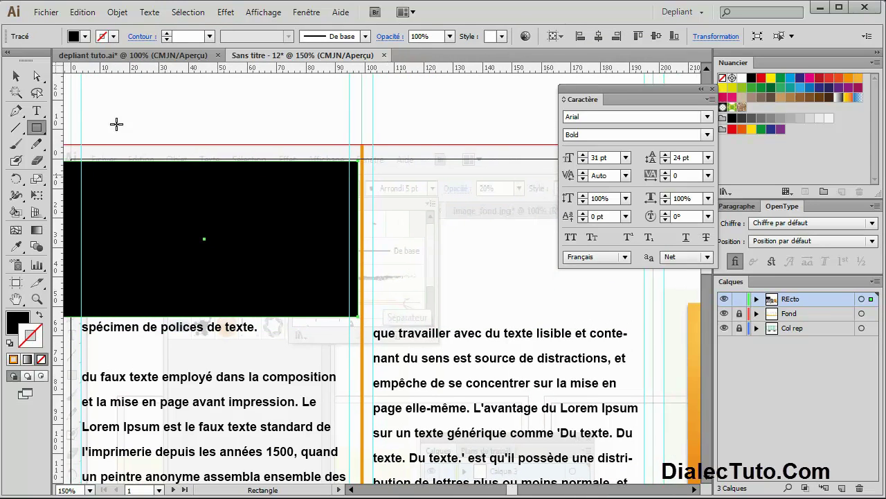
drag(185, 129, 352, 159)
Snap the rectangle's top and left edges to the bleed and widen it across both columns
key(v)
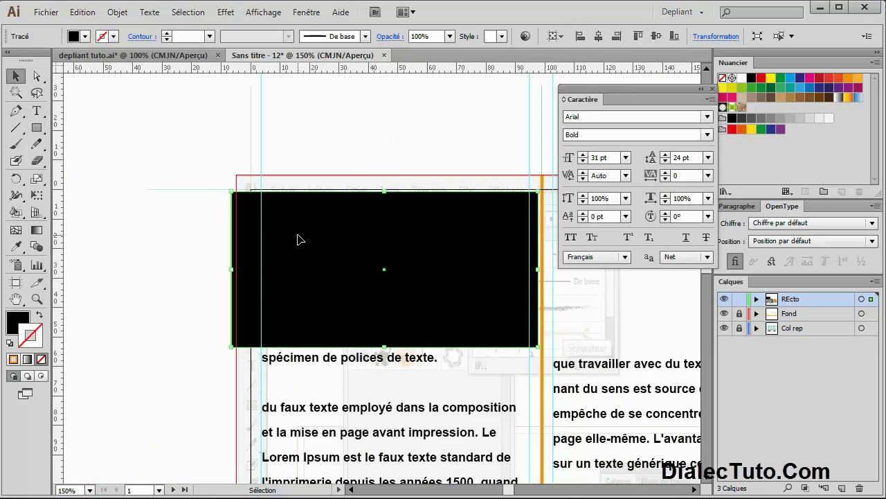
drag(385, 192, 385, 174)
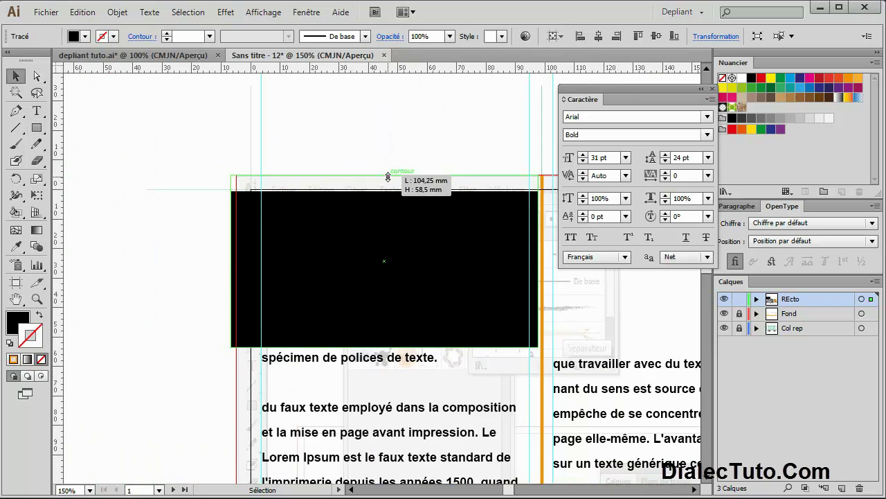
drag(232, 261, 236, 261)
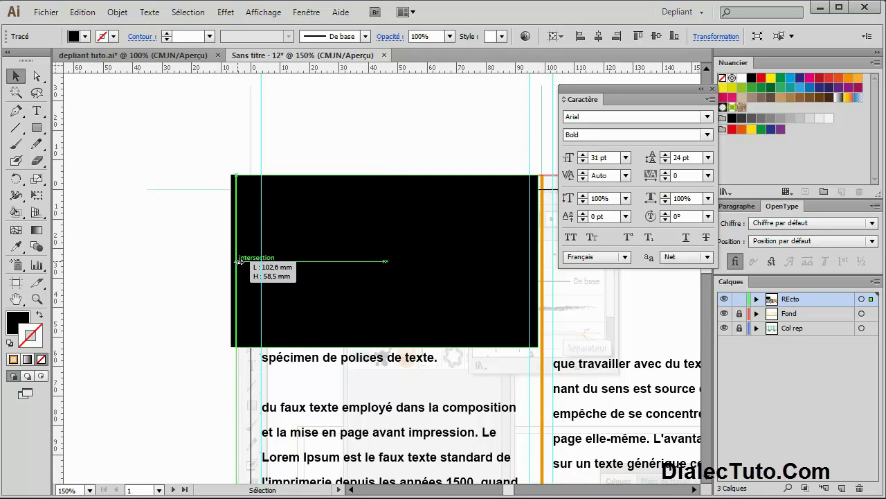
drag(376, 253, 214, 229)
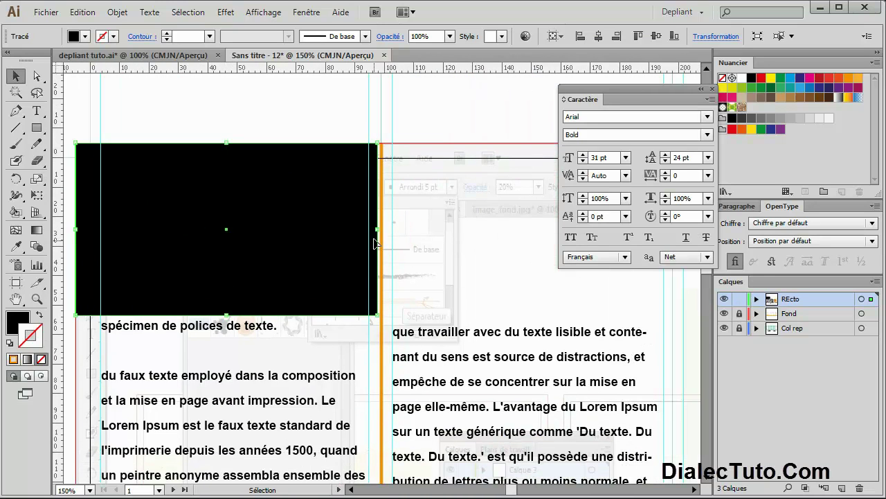
scroll(415, 239, right, 4)
drag(247, 244, 544, 254)
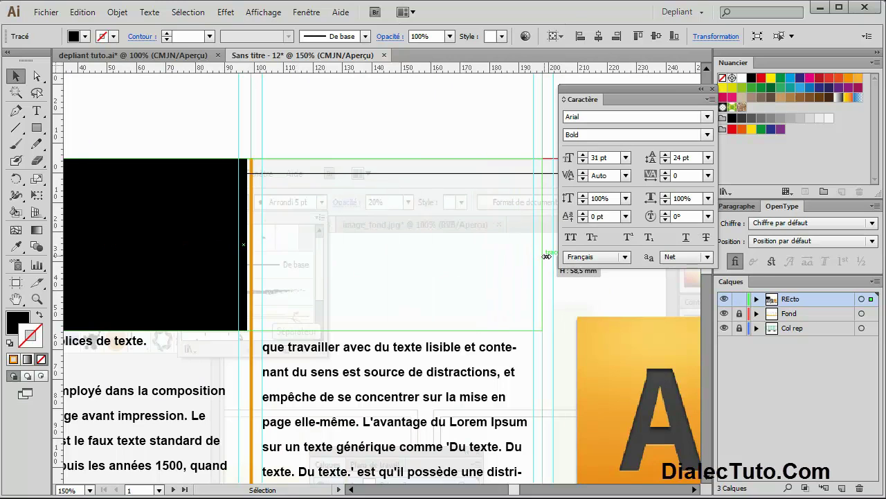
drag(478, 158, 317, 142)
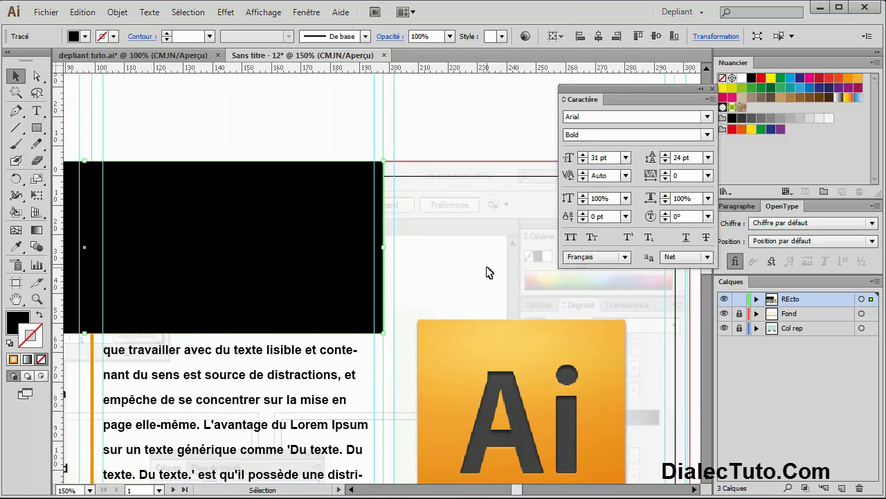
scroll(423, 243, left, 5)
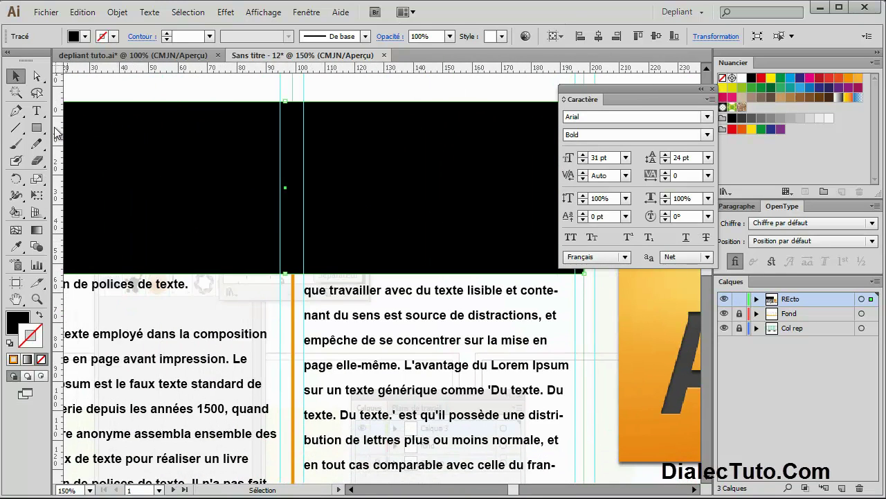
Give the rectangle the orange wave's colour via Eyedropper and set its stroke to None
click(16, 245)
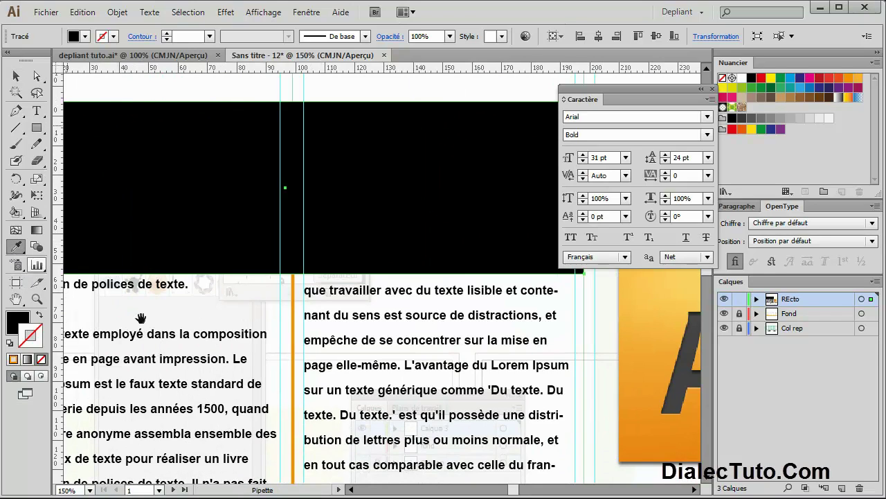
drag(141, 318, 206, 28)
click(175, 335)
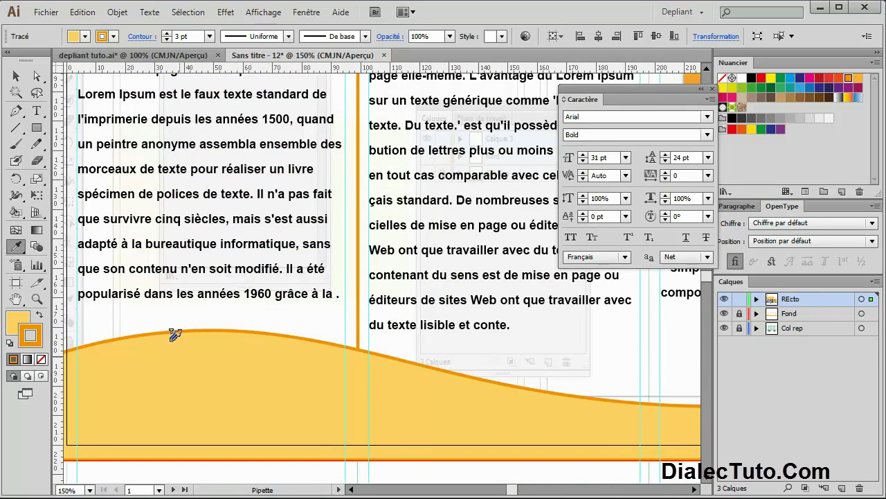
scroll(175, 334, up, 2)
scroll(250, 374, up, 3)
key(ctrl+minus)
key(ctrl+shift+a)
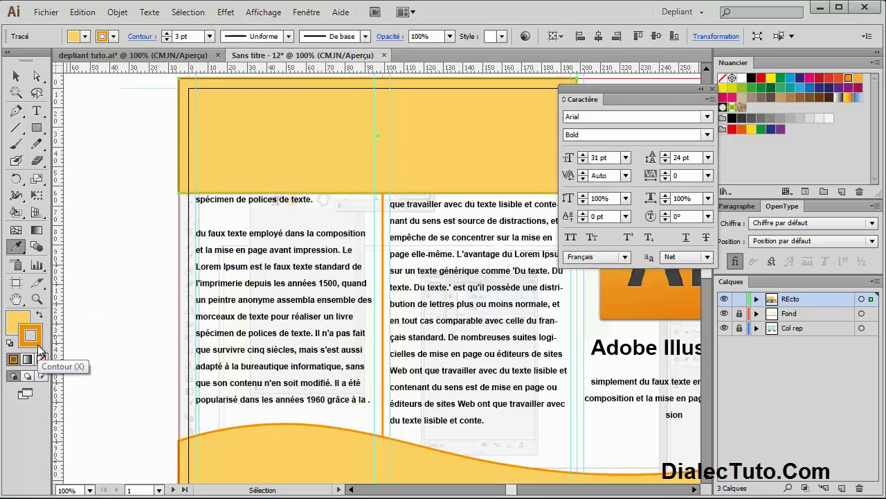
click(42, 360)
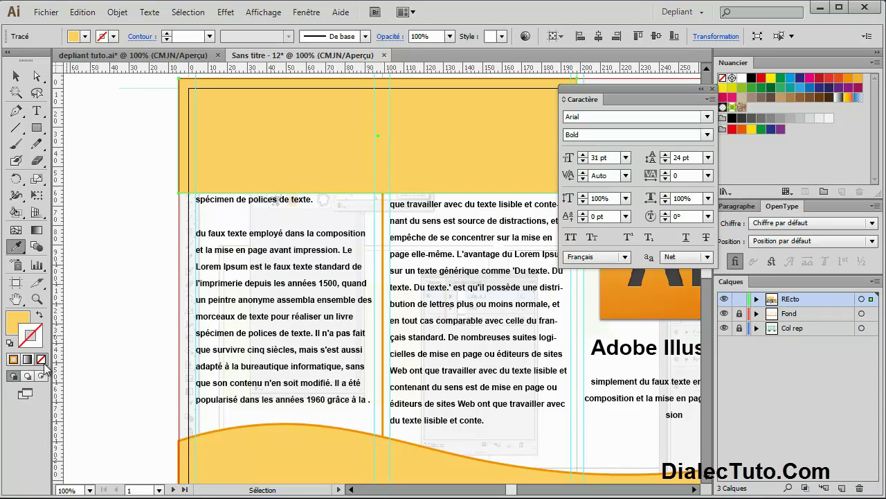
Send the orange rectangle behind the text with Disposition > Arrière-plan
drag(376, 180, 293, 307)
click(15, 77)
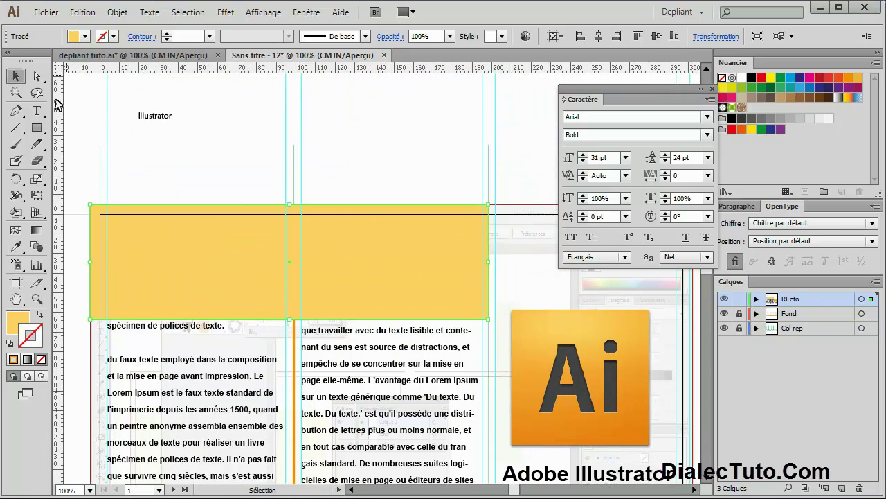
right_click(238, 251)
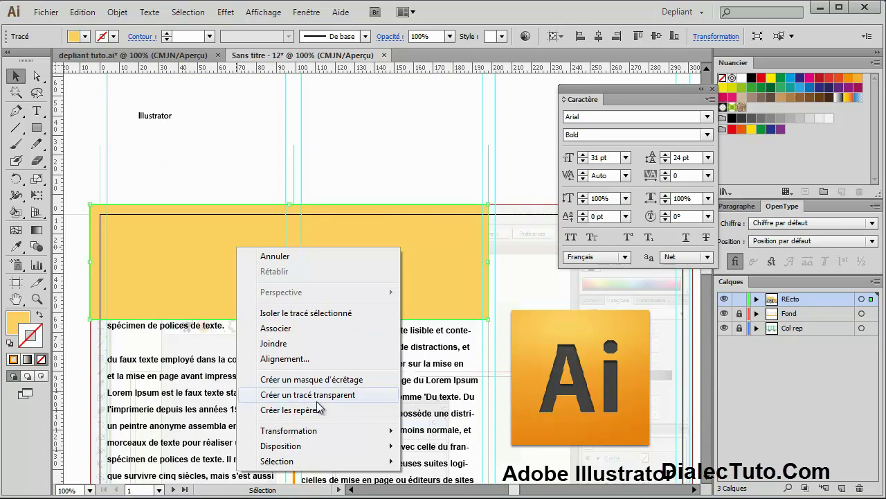
mouse_move(281, 446)
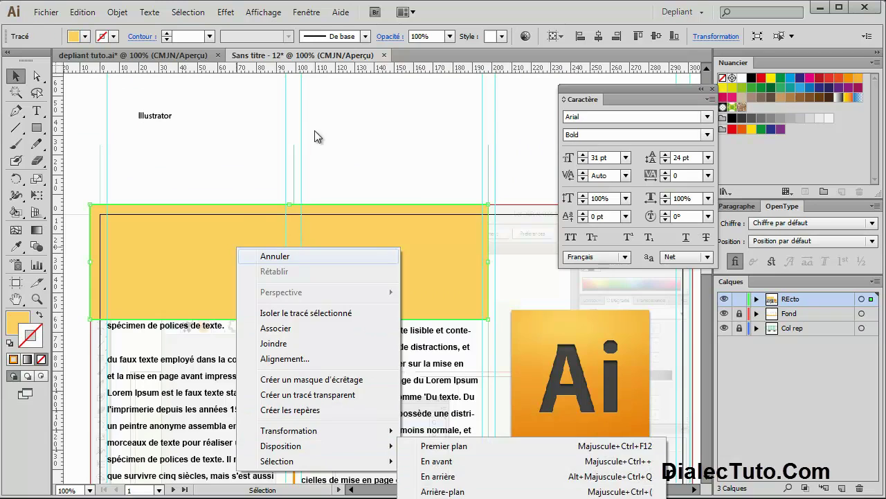
click(315, 130)
scroll(301, 134, down, 4)
right_click(243, 130)
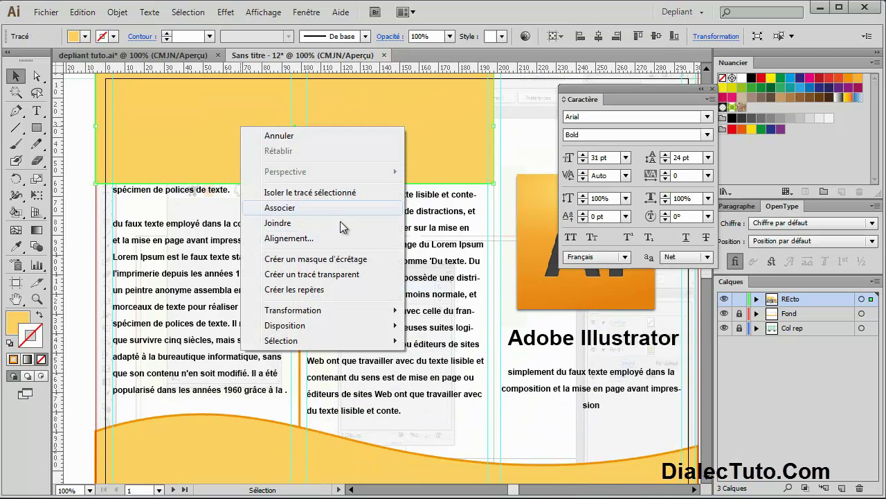
click(448, 371)
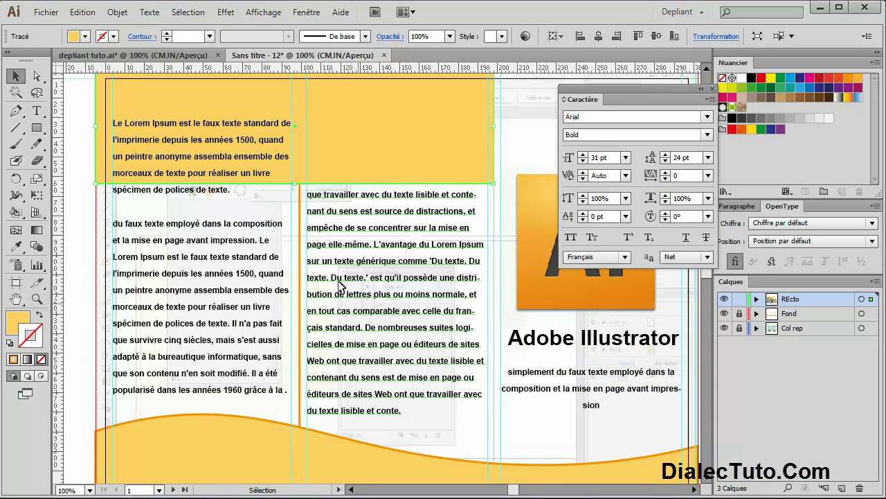
scroll(305, 197, up, 3)
scroll(305, 197, up, 1)
click(302, 197)
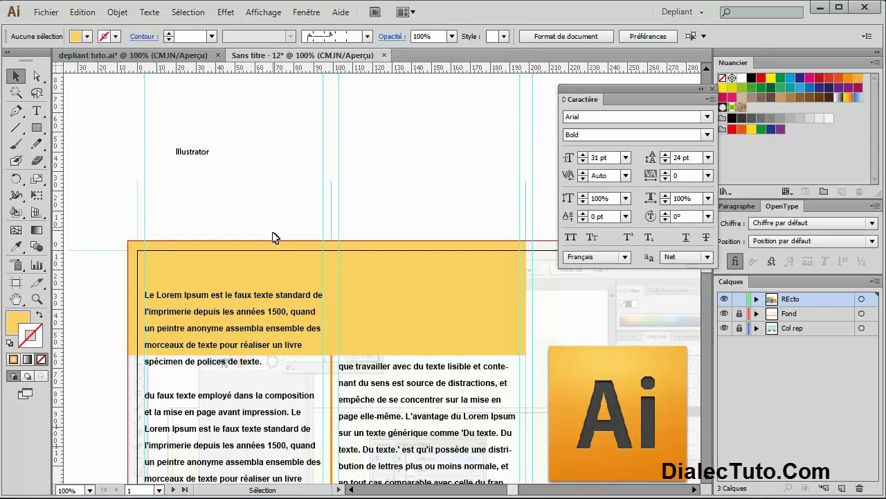
Move the left column's opening paragraph up into the orange band
drag(273, 237, 271, 129)
mouse_move(269, 228)
mouse_down()
mouse_move(265, 149)
mouse_move(258, 206)
mouse_up()
drag(231, 153, 230, 128)
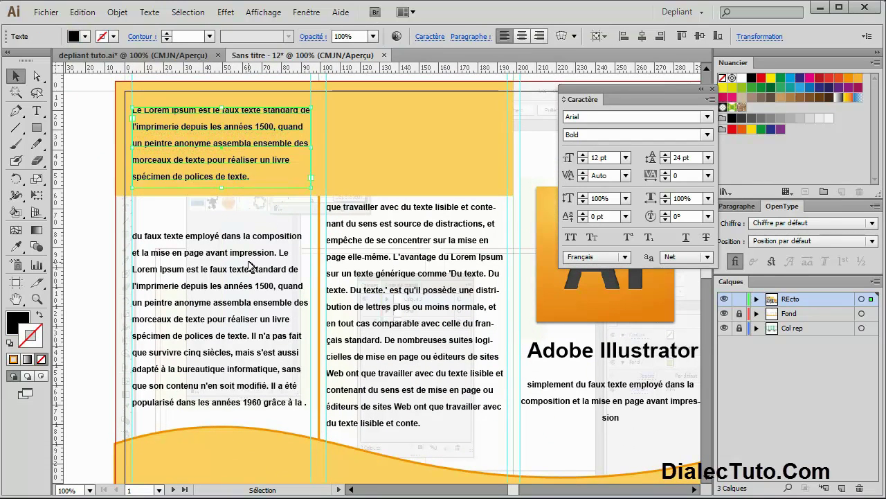
drag(251, 259, 251, 246)
Lower the middle column's text slightly
drag(373, 228, 372, 243)
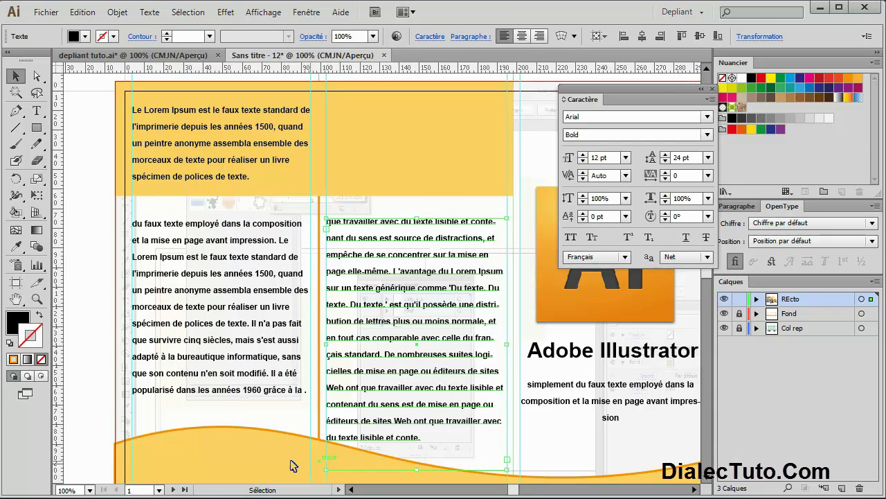
click(243, 405)
scroll(243, 405, down, 3)
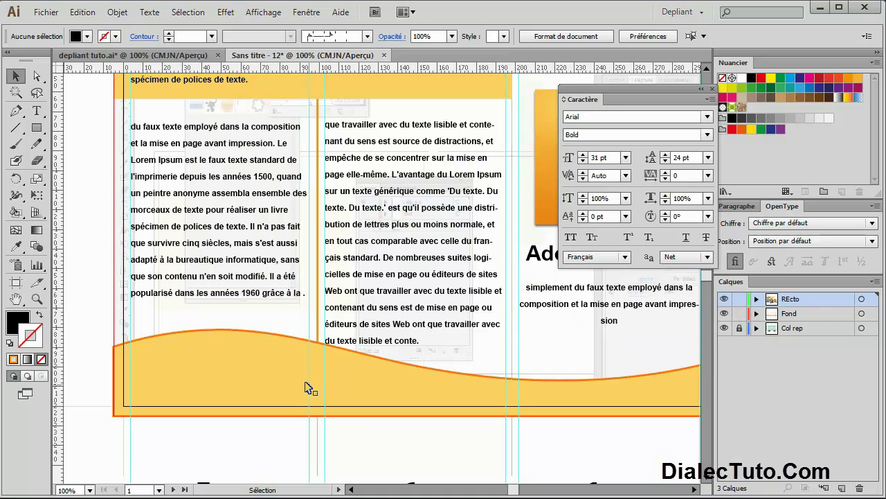
Nudge the orange wave down three times and lock the Fond layer
click(251, 365)
key(Down)
key(Down)
key(Down)
key(Down)
key(Down)
key(Down)
key(Down)
key(Down)
key(Down)
key(Down)
key(Down)
key(ctrl+minus)
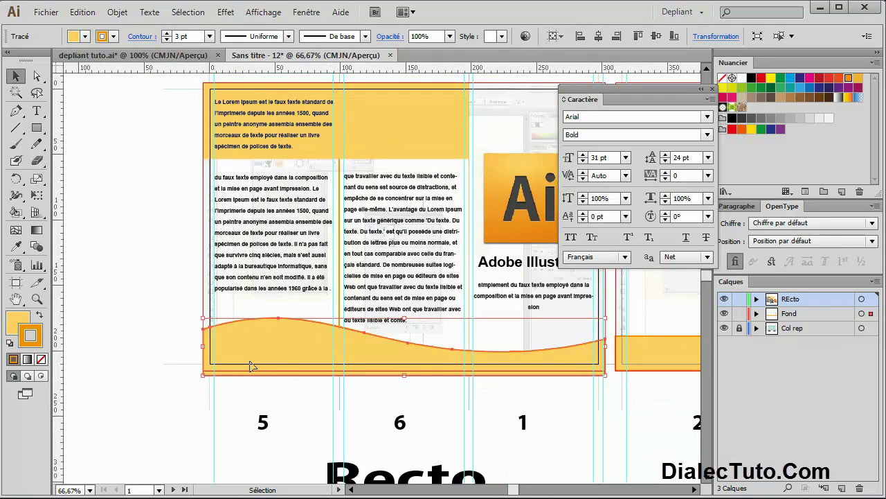
click(541, 408)
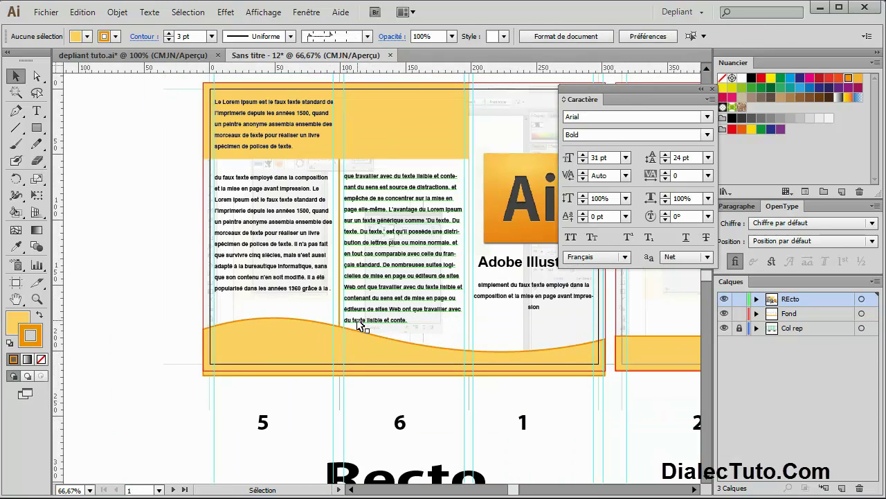
click(315, 351)
key(Down)
key(Down)
key(Down)
key(Down)
key(Down)
key(Down)
key(Down)
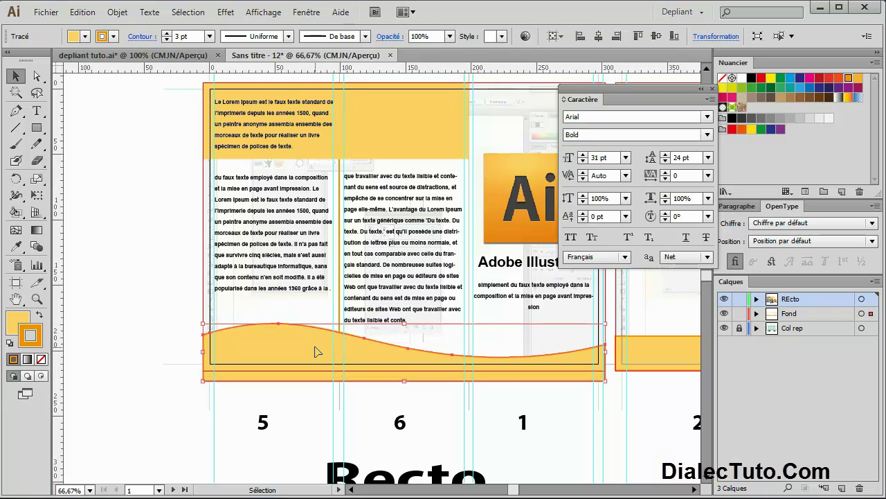
key(Down)
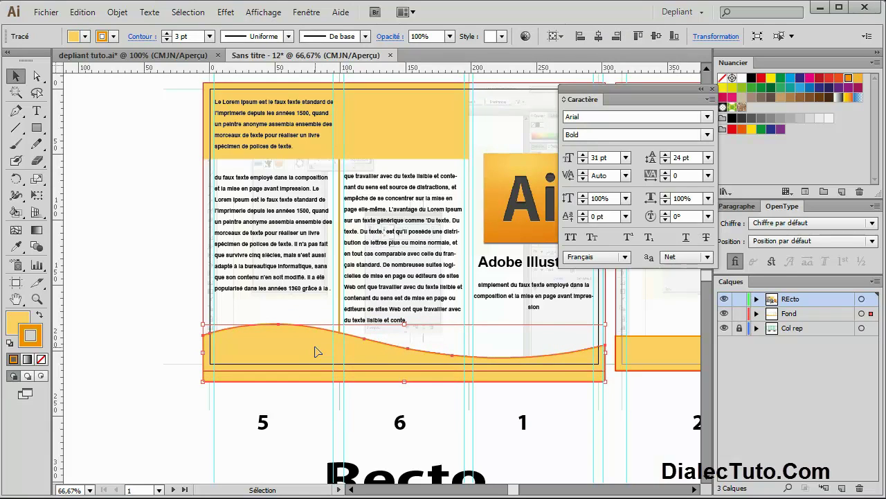
click(739, 315)
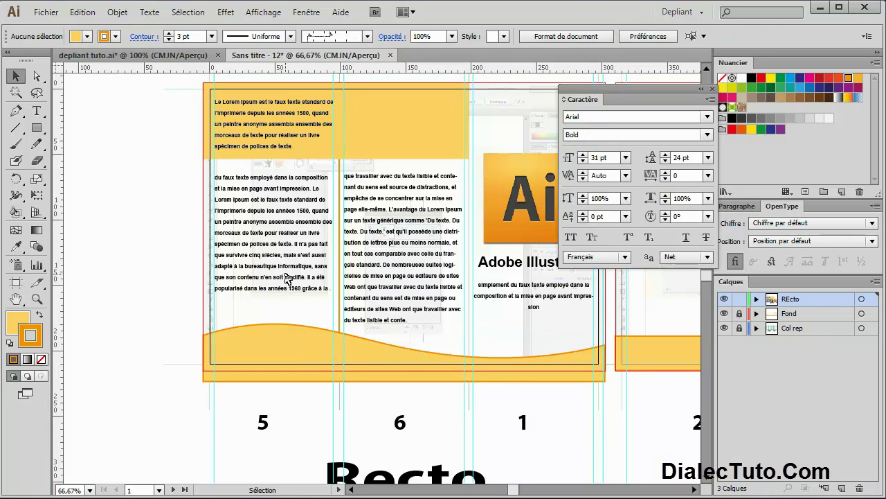
click(380, 260)
Nudge the left and middle text columns down and back up
click(283, 238)
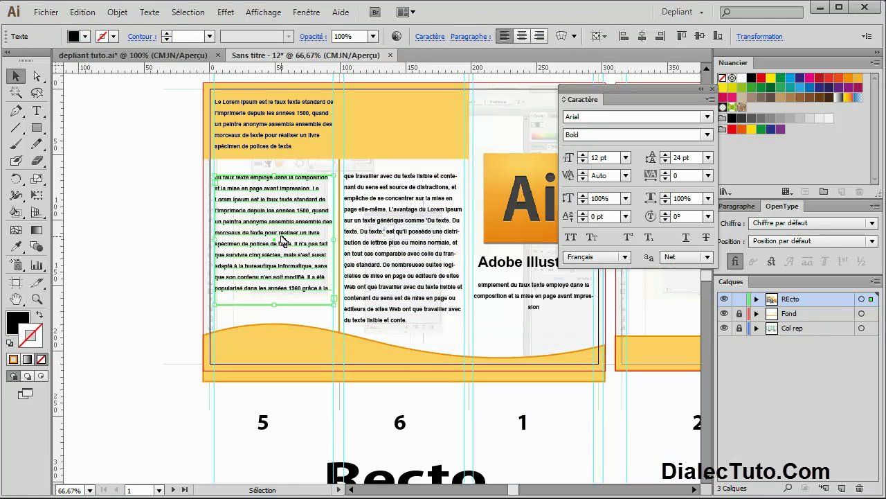
shift+click(367, 237)
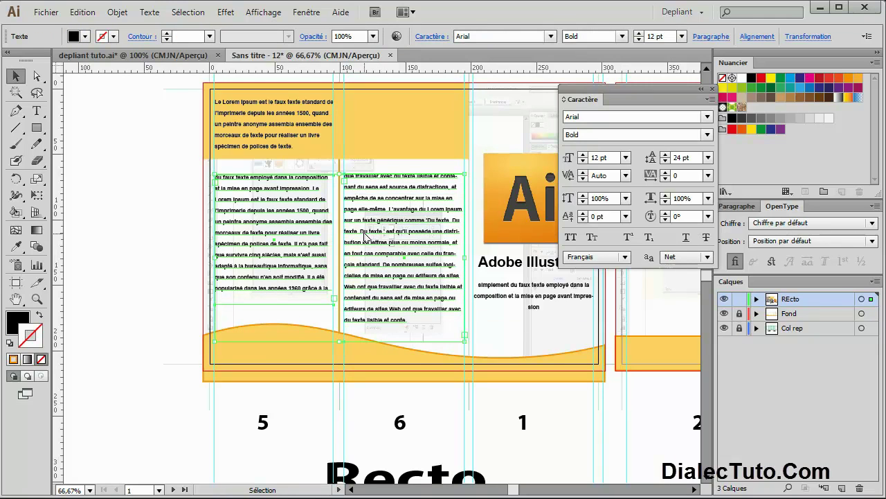
key(Down)
key(Down)
key(Down)
key(Down)
key(Down)
key(Down)
key(Up)
Extend the orange band's bottom edge lower and move the body text block down
click(316, 169)
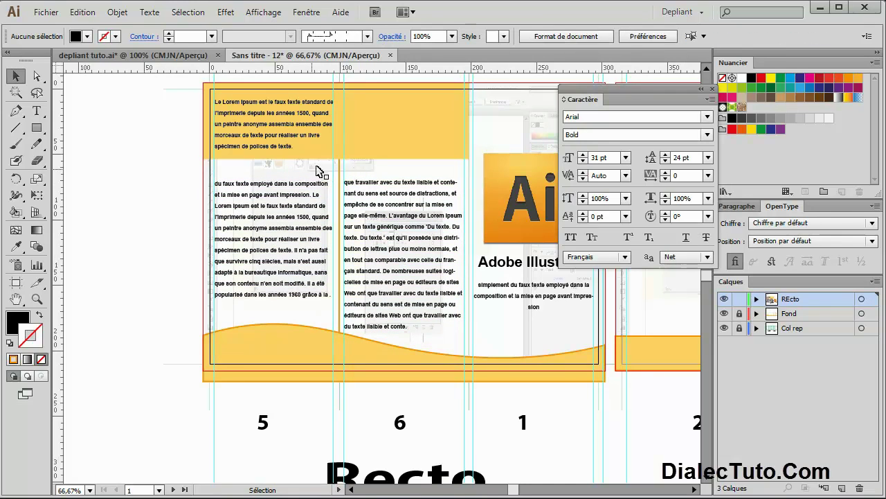
click(380, 158)
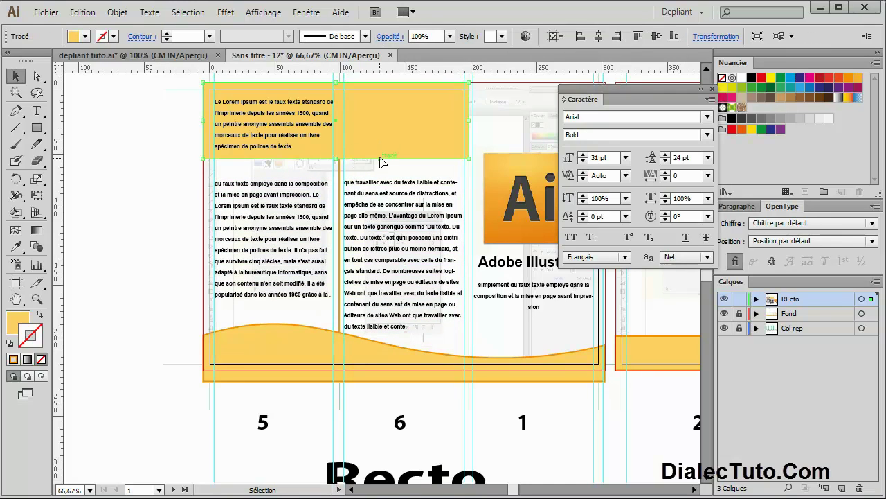
click(122, 153)
click(331, 156)
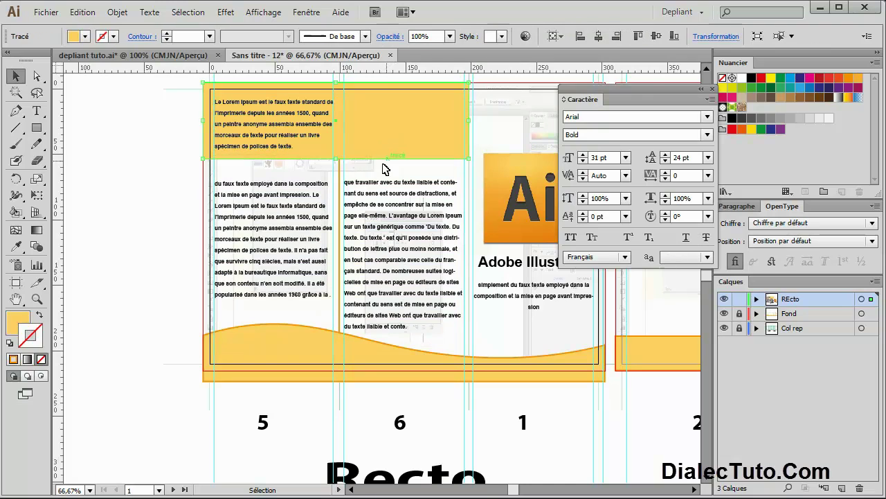
drag(333, 159, 333, 167)
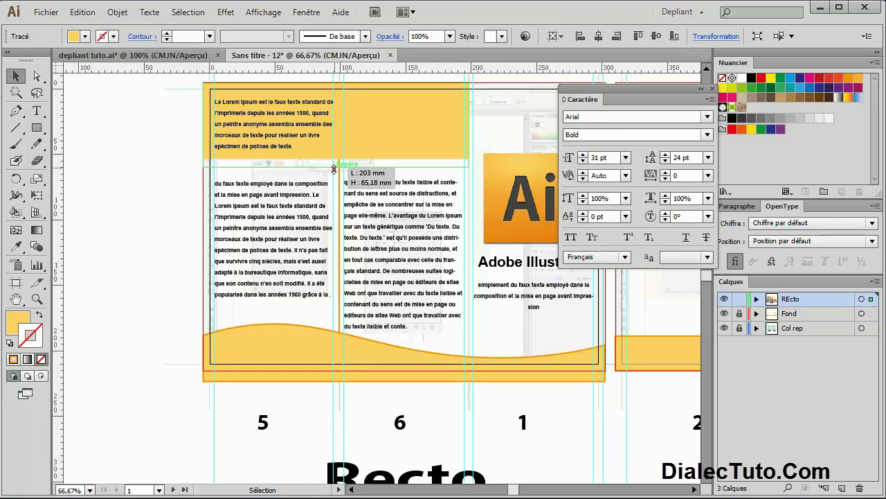
click(122, 168)
scroll(170, 214, up, 2)
drag(267, 182, 267, 193)
click(134, 198)
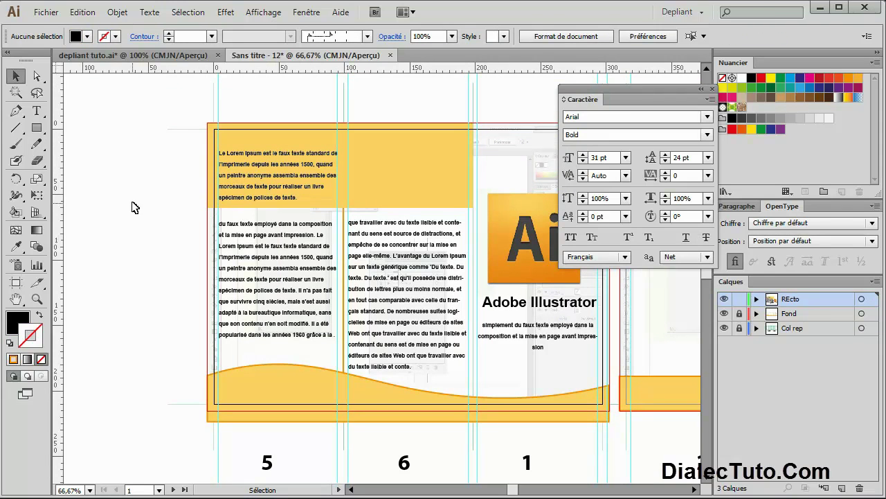
Make the header paragraph's text white with no outline, matching the reference
click(138, 55)
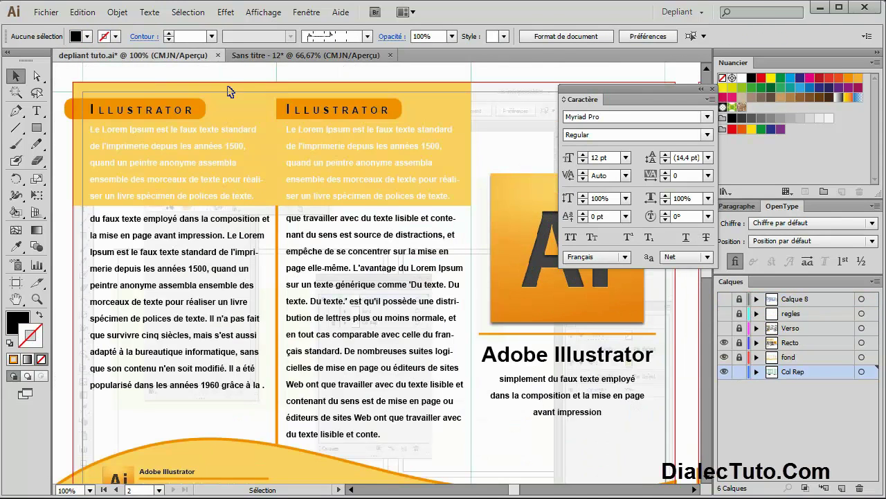
click(249, 57)
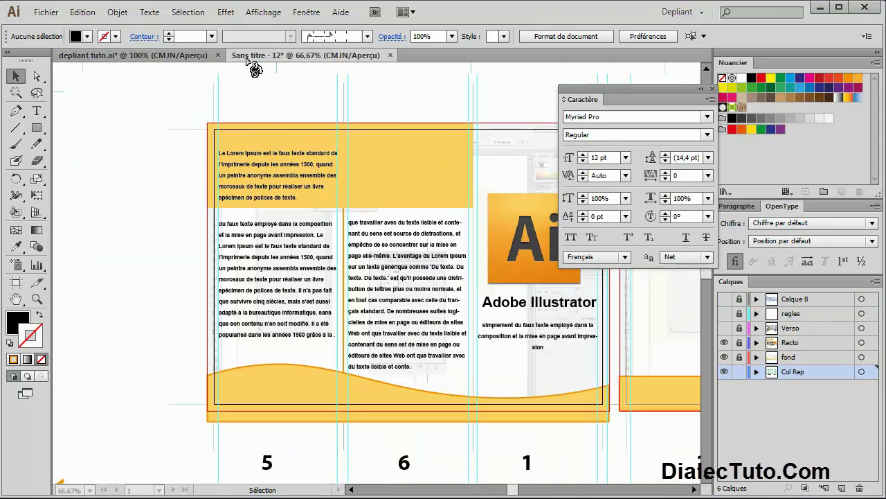
click(743, 79)
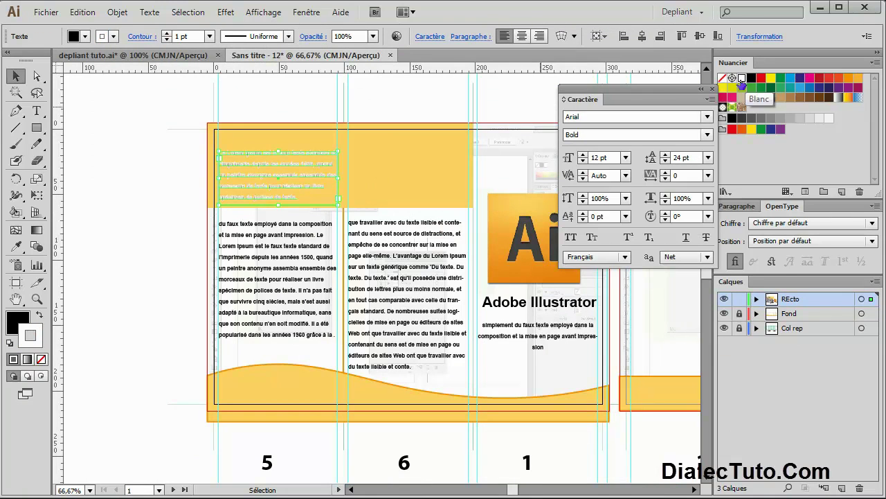
click(40, 359)
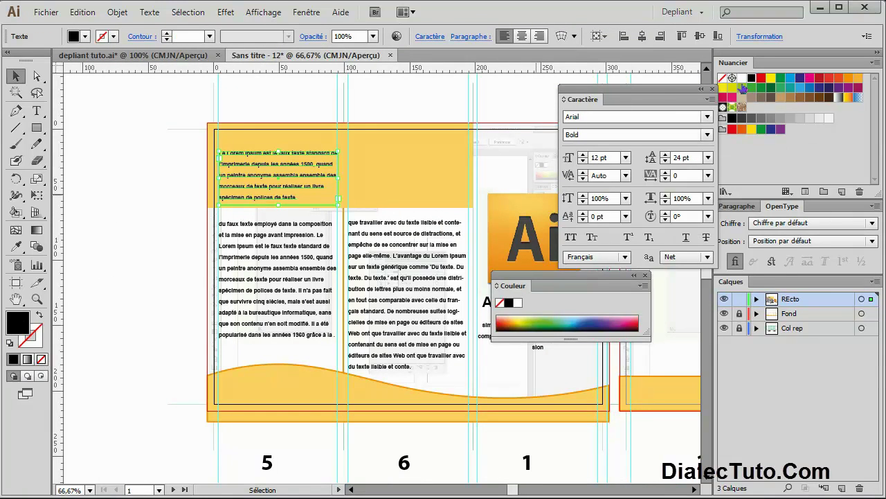
click(742, 78)
click(281, 125)
Select the small Illustrator title and compare it with the reference brochure
drag(287, 135, 264, 219)
click(245, 150)
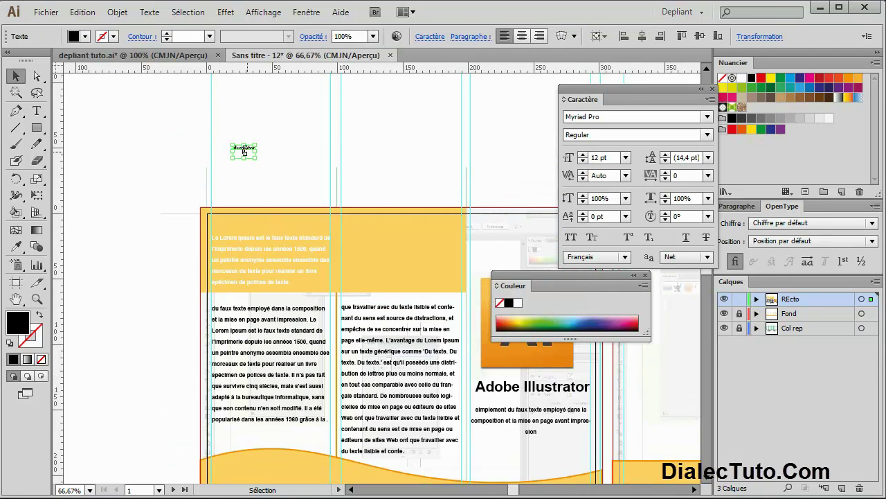
click(132, 55)
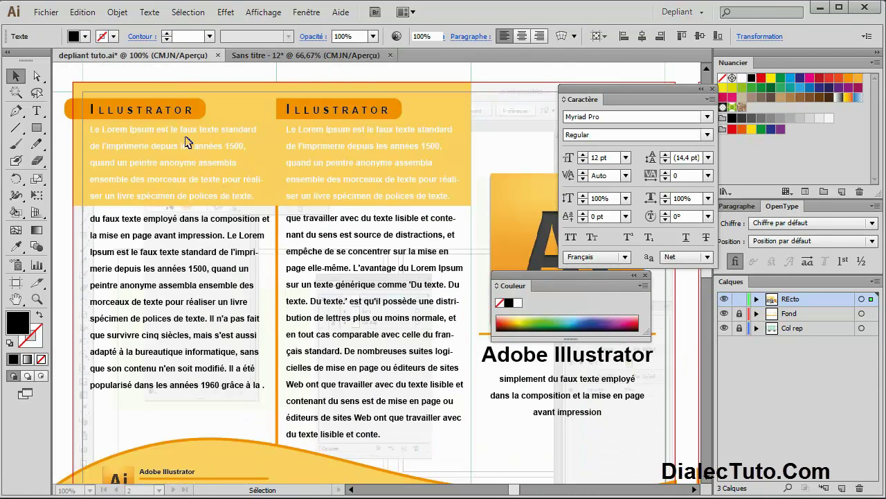
click(269, 58)
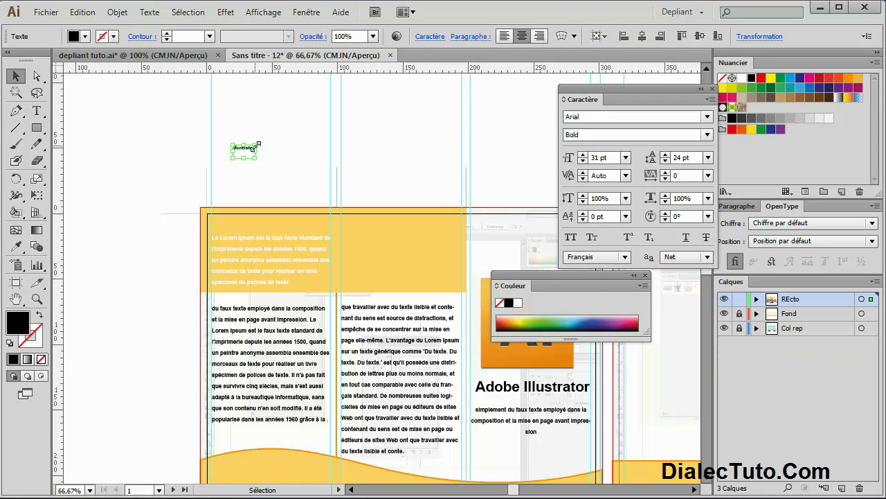
Zoom in on the Illustrator title and move it down and to the right
key(ctrl+plus)
key(ctrl+plus)
drag(256, 150, 416, 286)
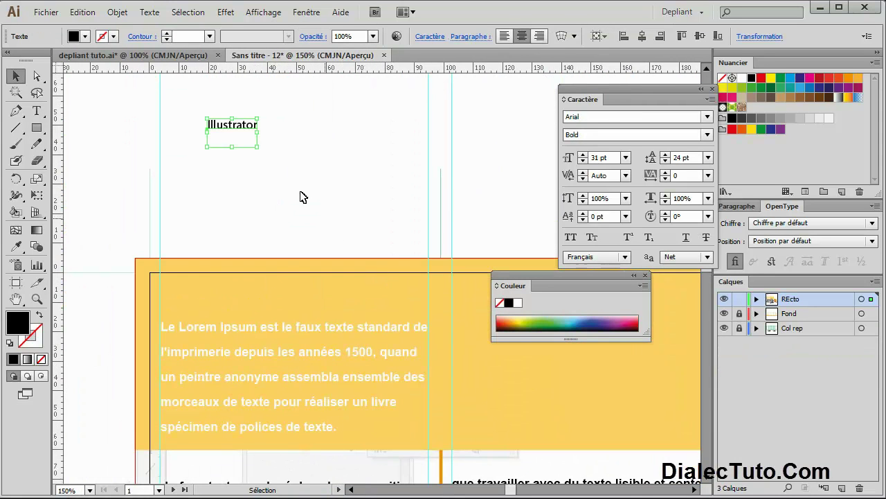
key(t)
click(209, 140)
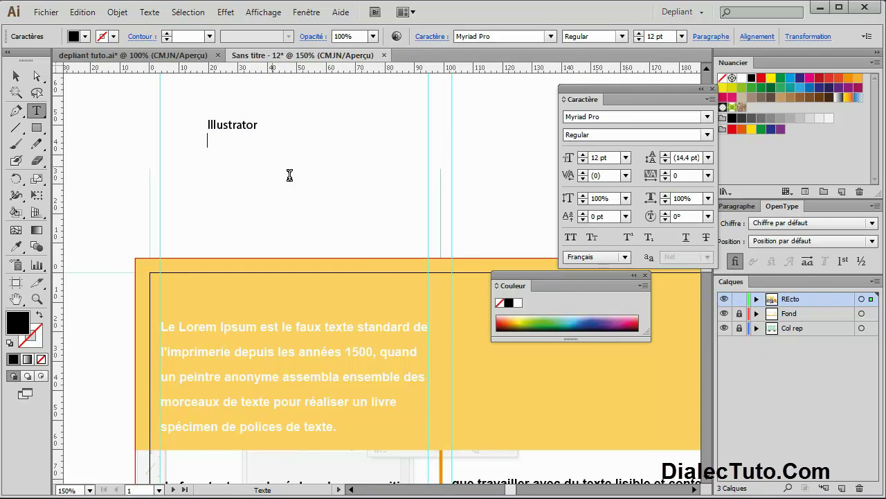
key(Escape)
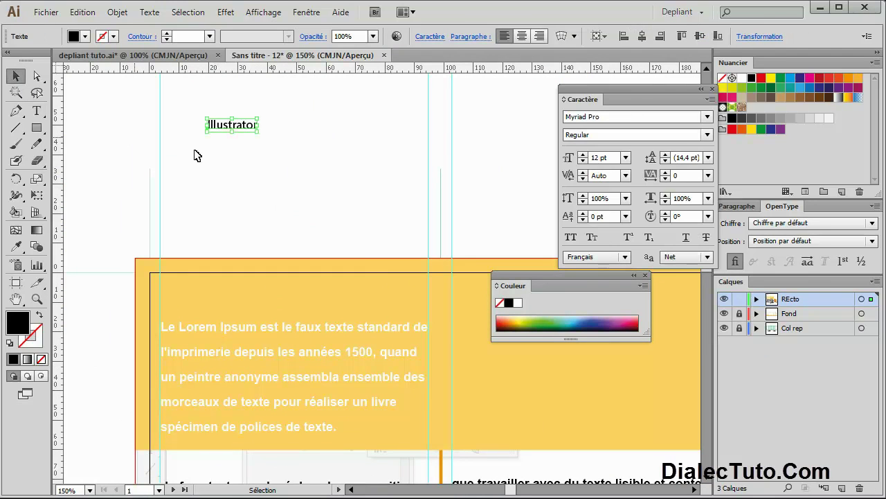
drag(226, 128, 262, 186)
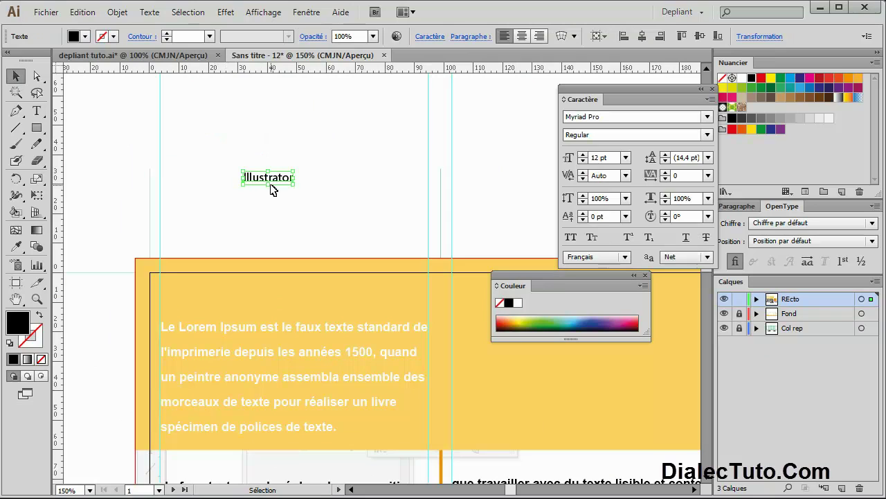
Set the title to Arial Bold at 19 pt
click(605, 118)
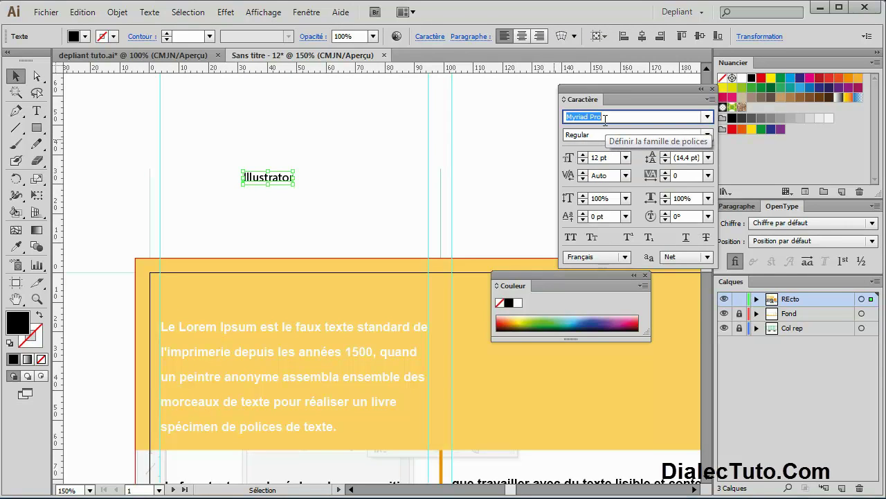
text(Arial)
click(592, 135)
text(Bold)
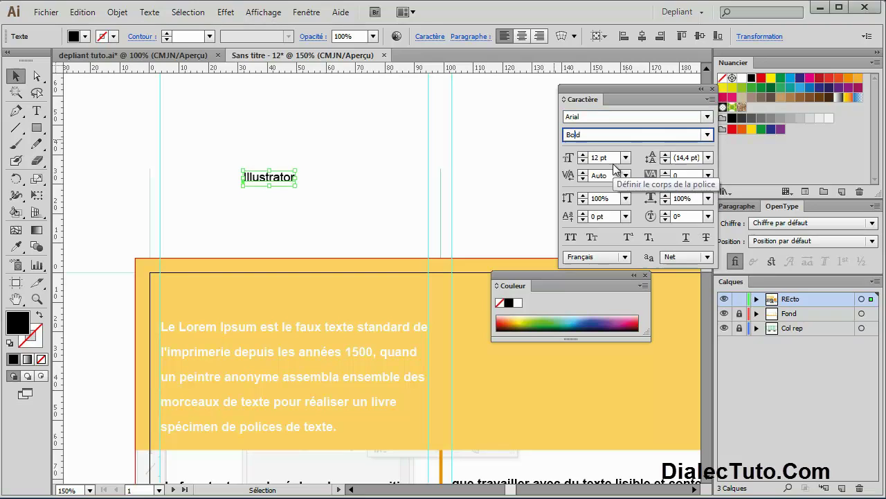
click(583, 154)
click(584, 154)
click(583, 155)
click(584, 154)
click(584, 155)
click(584, 155)
click(584, 155)
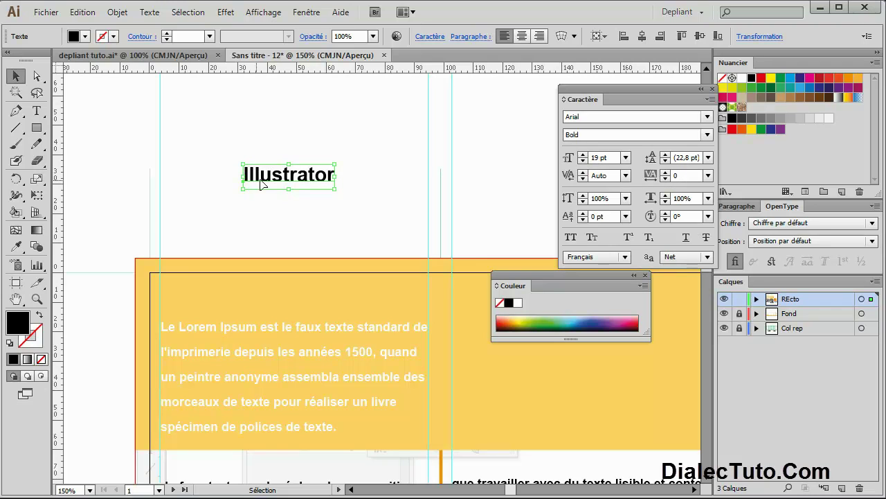
Inspect the reference brochure's Illustrator headers up close
click(182, 55)
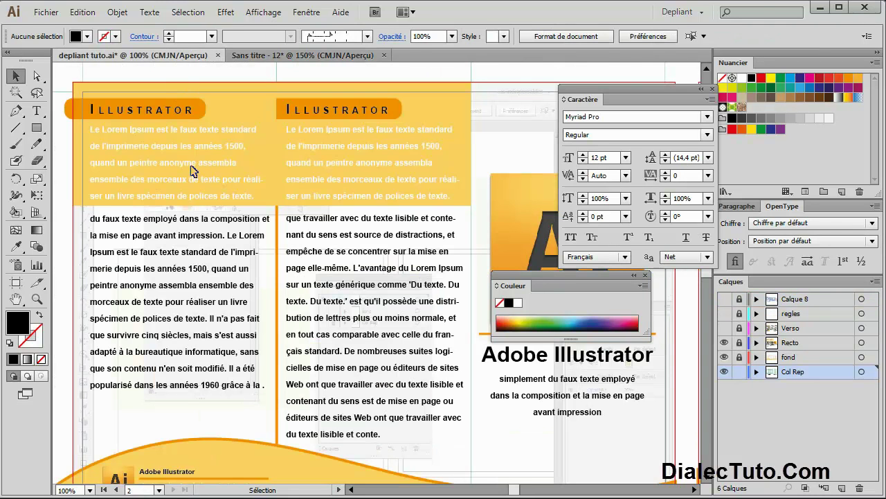
key(ctrl+plus)
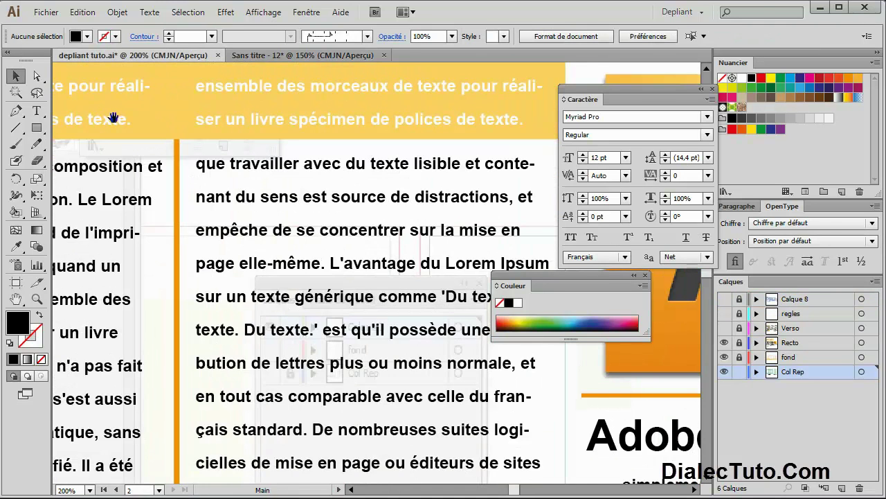
drag(113, 118, 323, 322)
drag(226, 265, 313, 311)
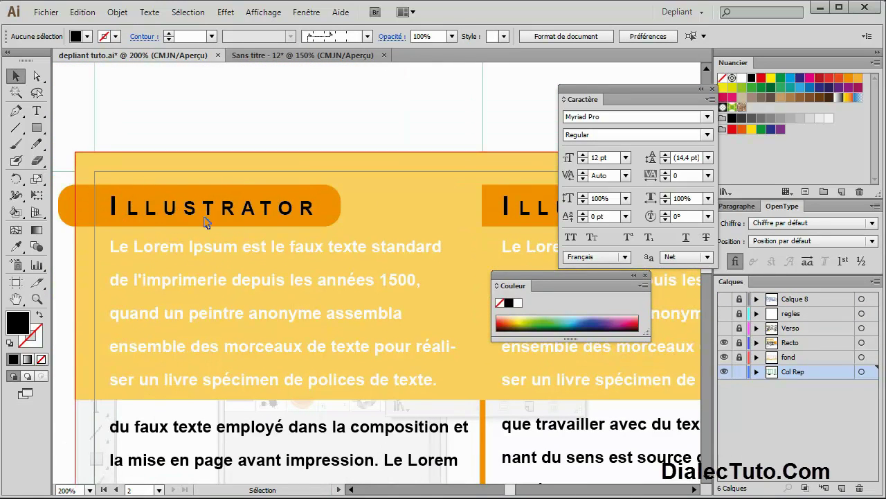
click(287, 56)
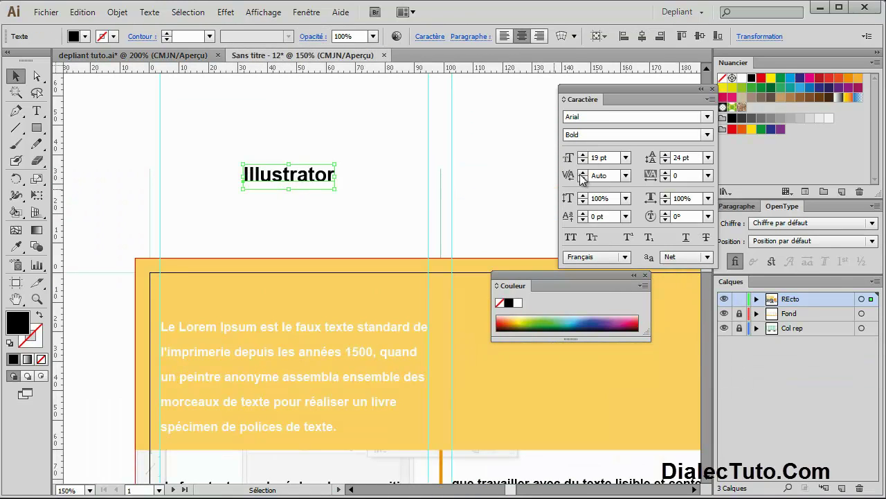
Increase the title's letter spacing to 380
click(665, 172)
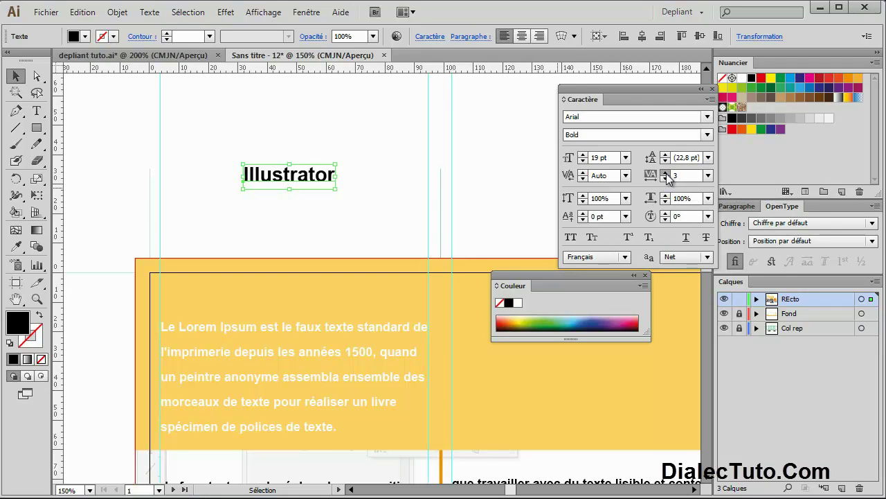
click(665, 171)
click(665, 172)
click(665, 172)
click(665, 171)
click(664, 171)
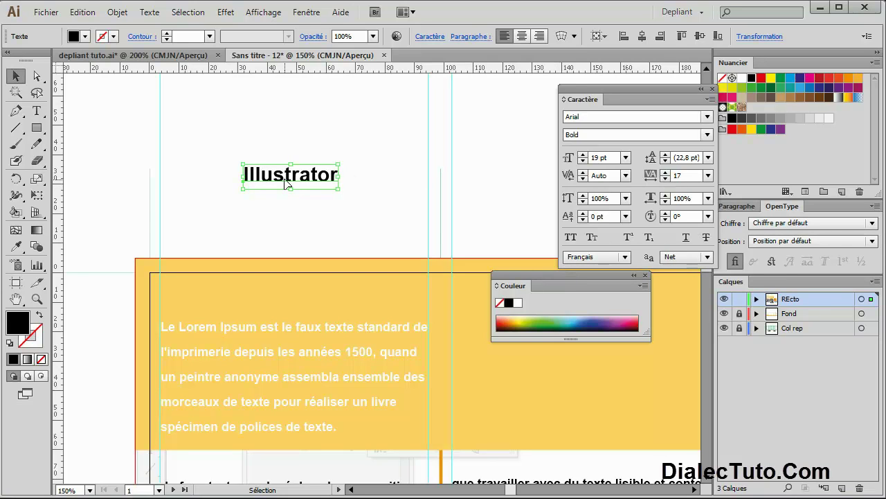
double_click(689, 176)
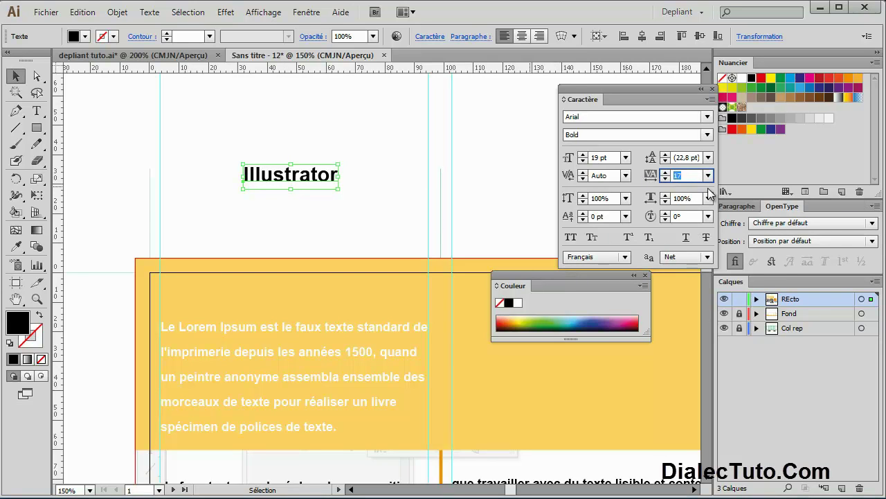
text(350)
key(Return)
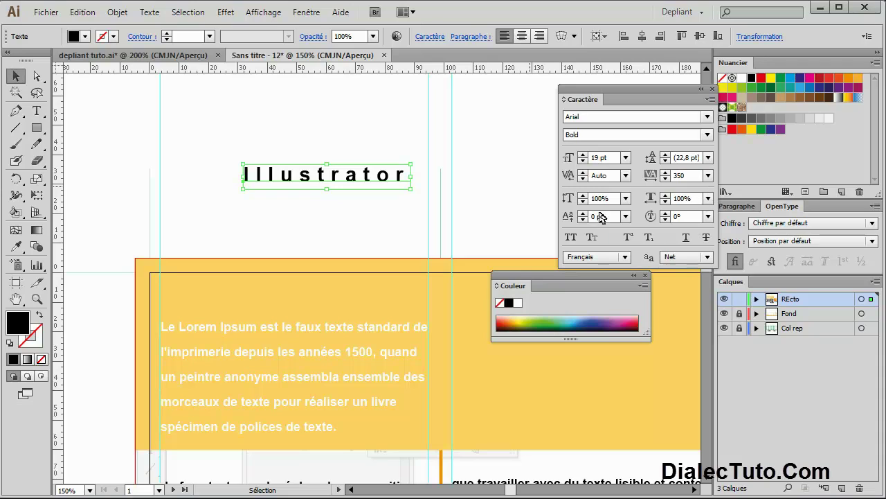
click(655, 180)
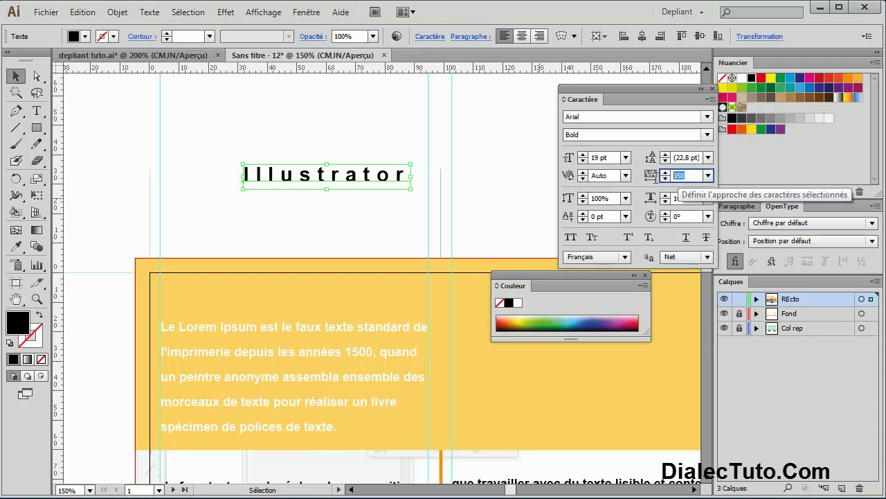
text(380)
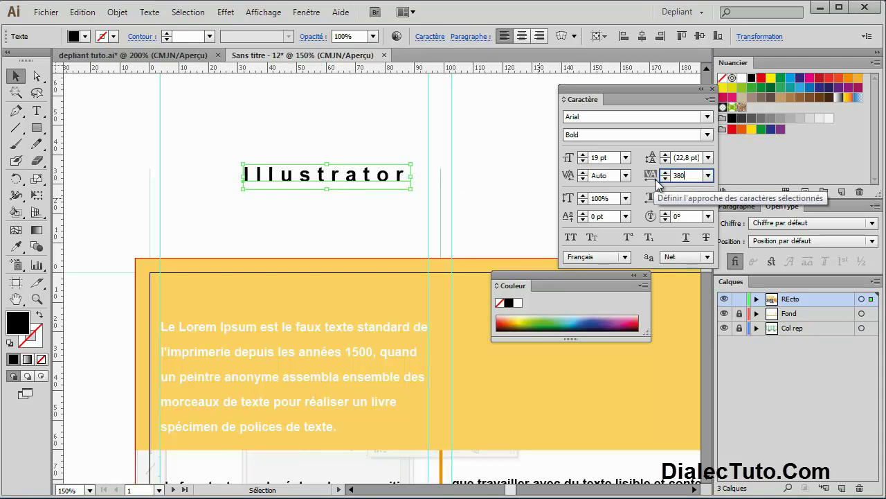
key(Return)
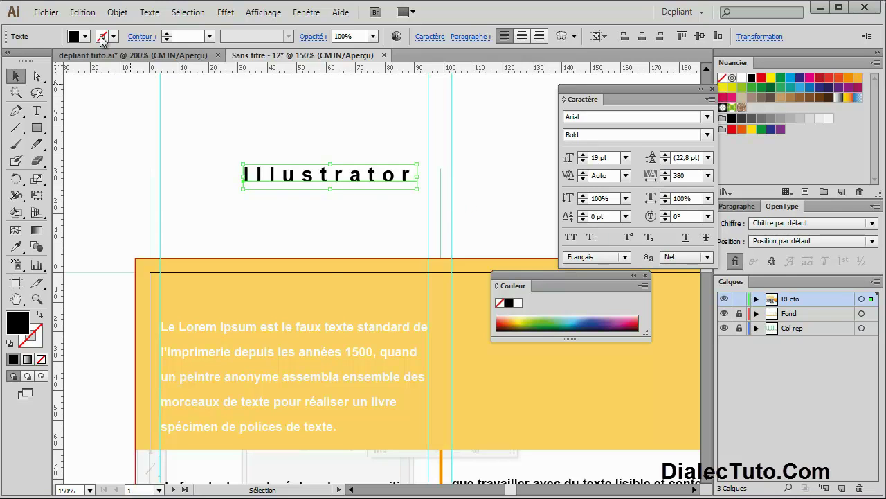
Set the title in small capitals after rechecking the reference styling
click(132, 55)
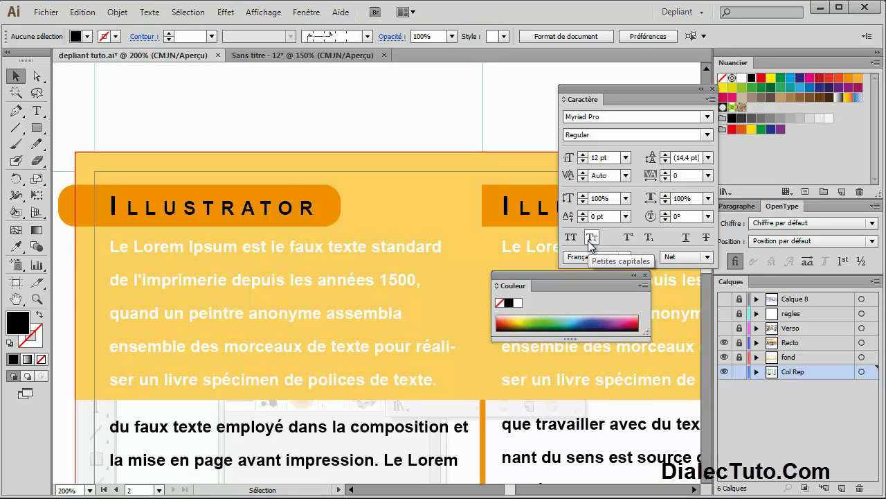
click(333, 56)
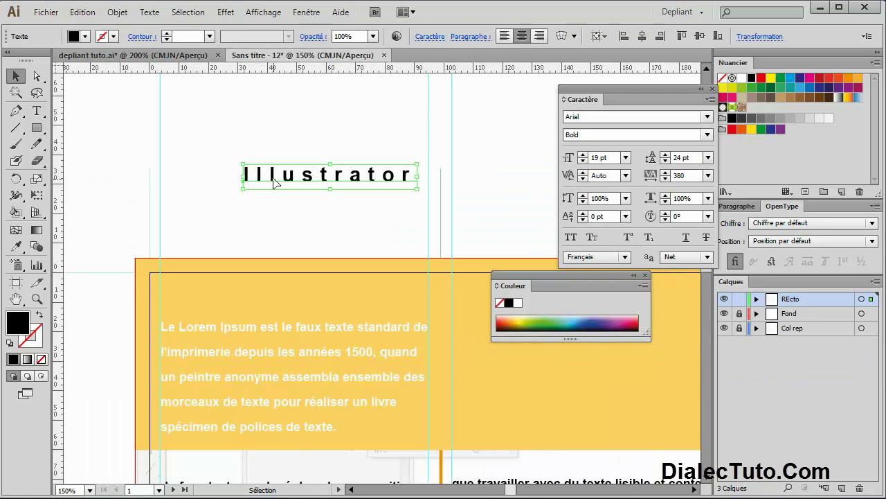
click(593, 237)
click(181, 200)
click(37, 127)
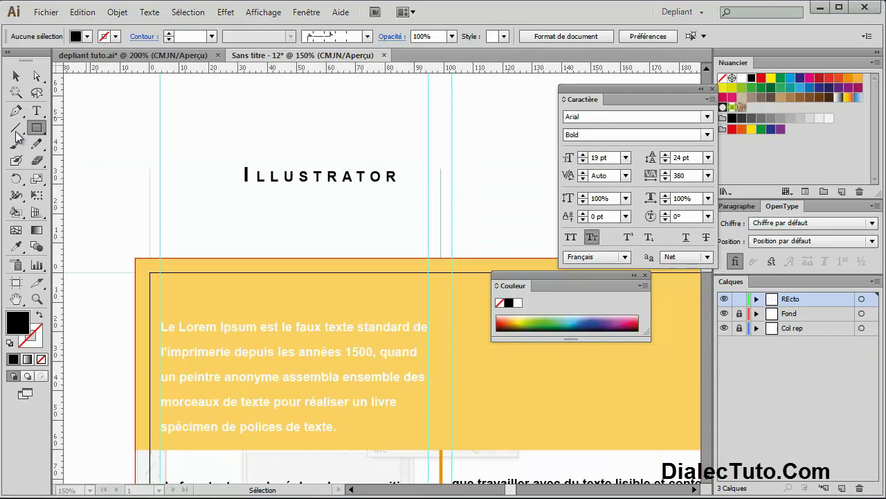
Draw a dark-orange rounded bar across the top of the yellow panel
drag(37, 127, 73, 129)
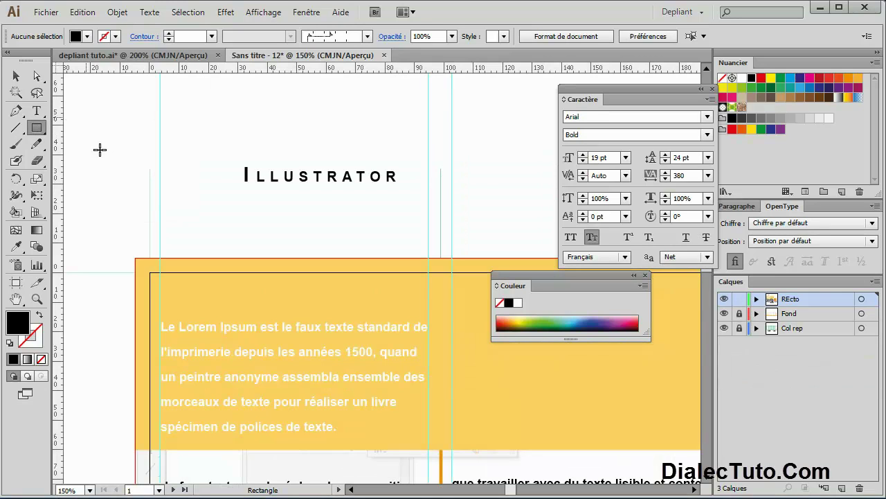
drag(136, 292, 364, 321)
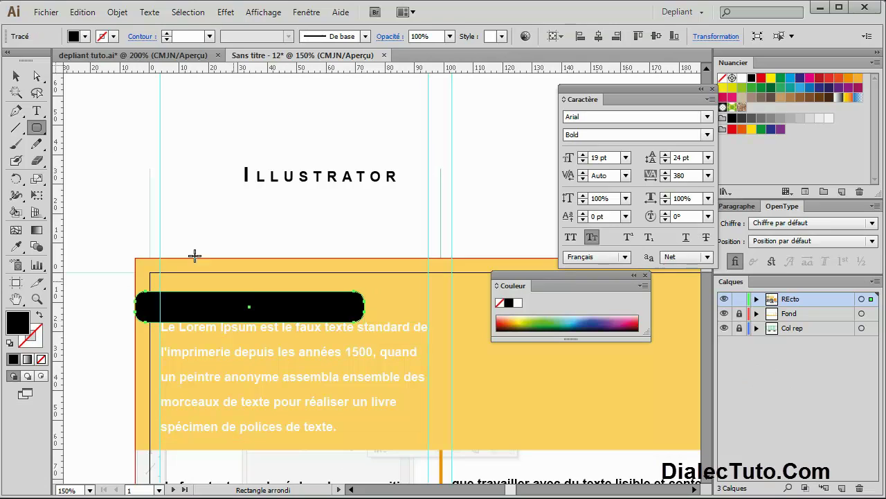
key(v)
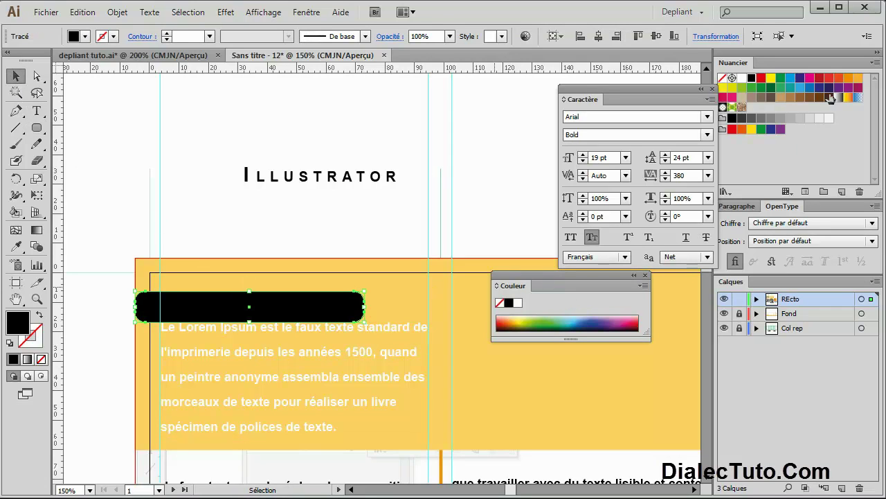
click(858, 80)
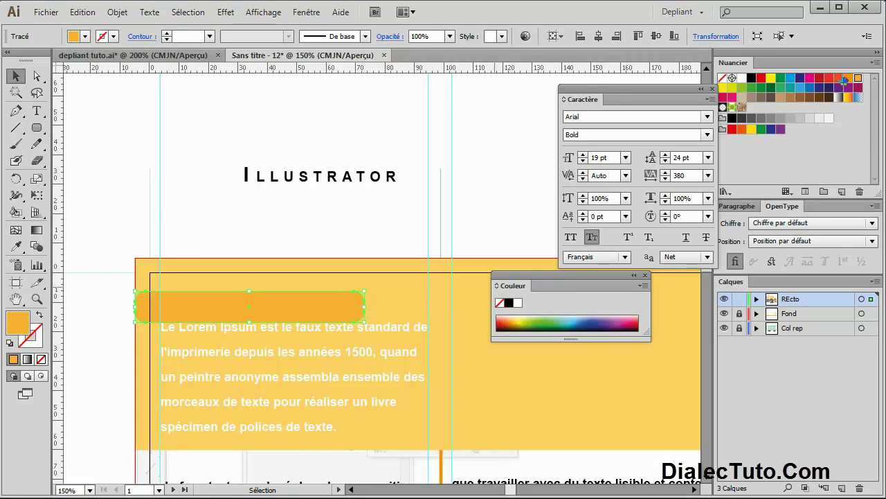
click(851, 82)
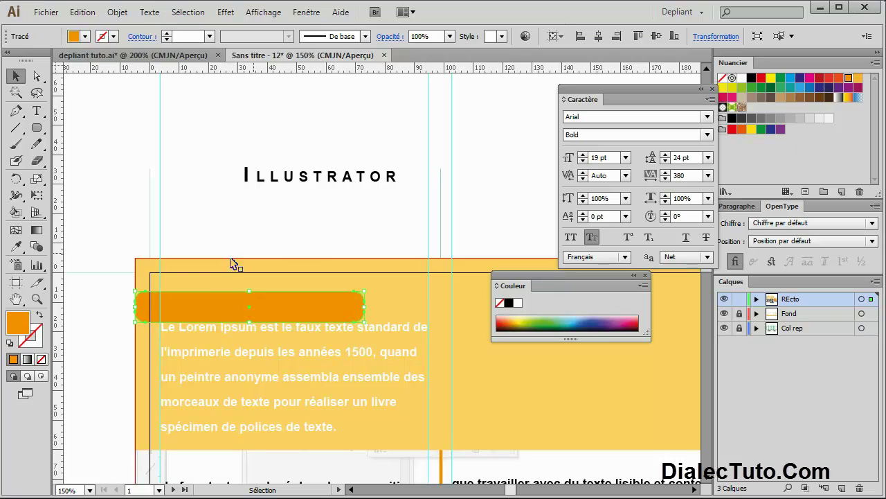
Nudge the paragraph down, raise and widen the bar leftward, and drop the ILLUSTRATOR title onto it
click(245, 376)
key(Down)
key(Down)
key(Down)
key(Down)
click(305, 315)
key(Up)
key(Up)
key(Up)
key(Up)
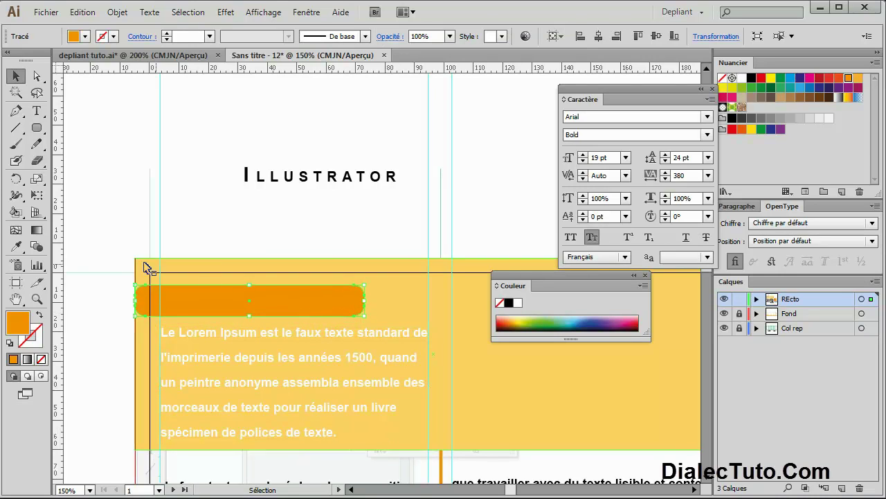
drag(133, 301, 109, 303)
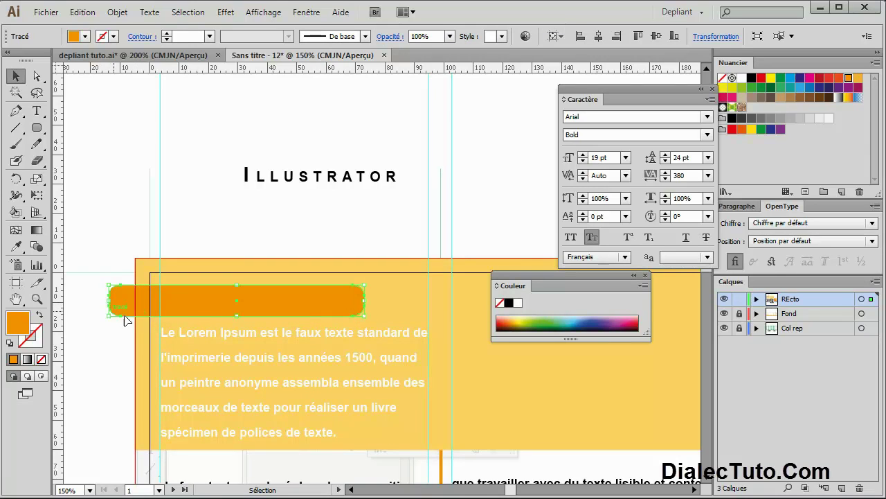
click(290, 222)
drag(305, 178, 234, 304)
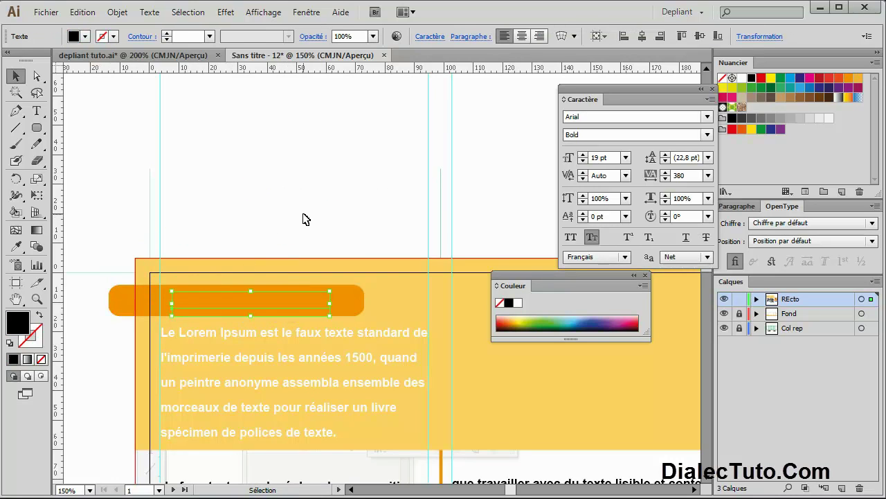
Undo the title move and bring the ILLUSTRATOR title to the front
click(87, 12)
click(111, 18)
right_click(318, 178)
mouse_move(361, 308)
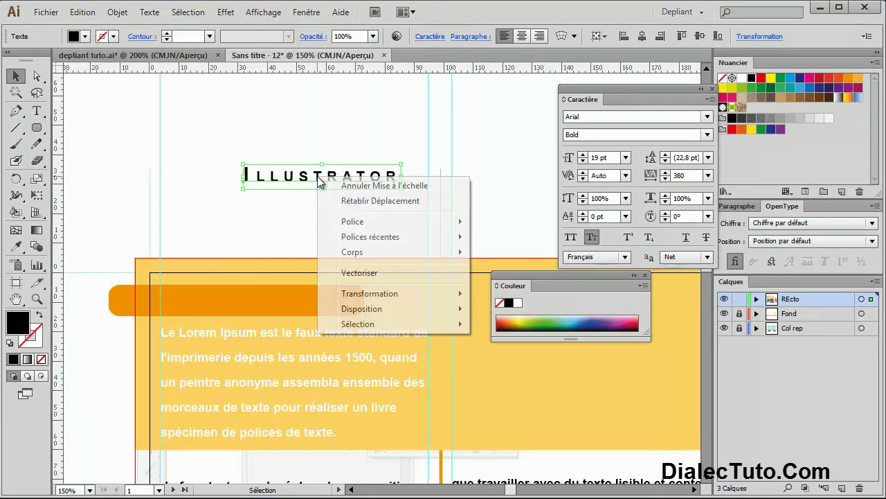
click(512, 309)
Centre the ILLUSTRATOR title on the orange bar, then show the reference depliant tuto.ai
drag(340, 177, 270, 302)
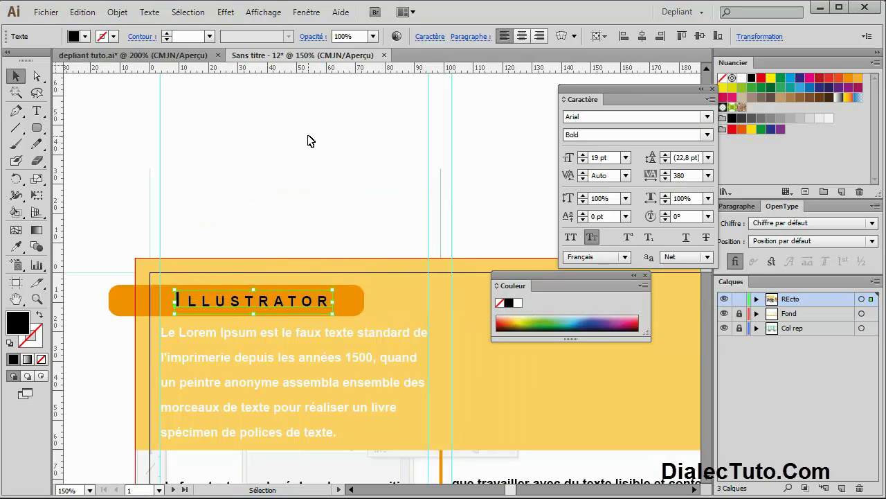
key(Right)
key(Right)
key(Right)
key(Left)
key(Down)
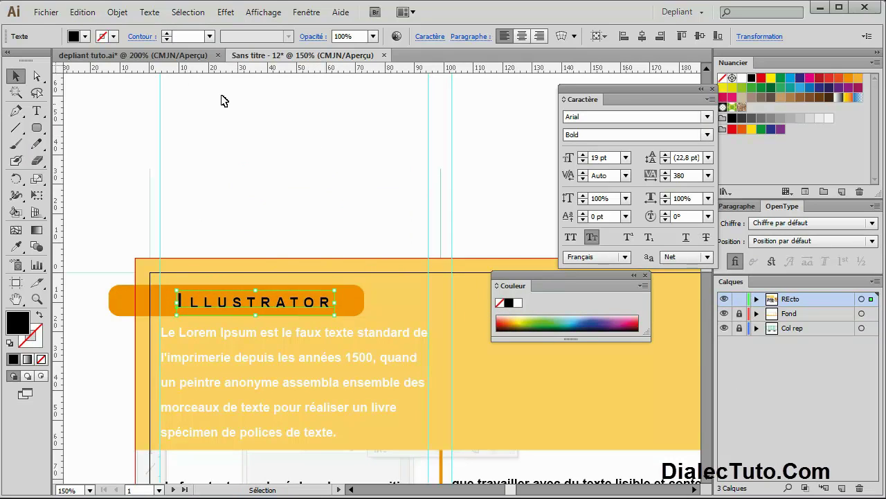
click(131, 54)
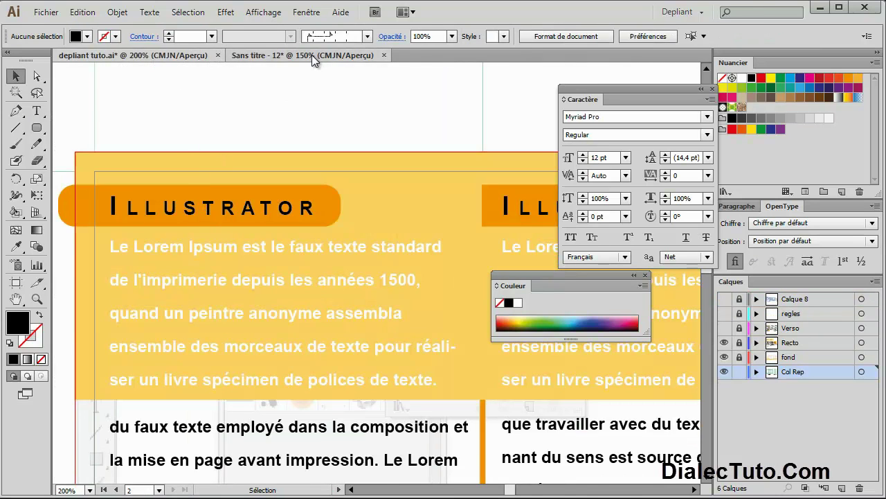
Return to the untitled brochure and pan and zoom out to see the whole page
click(312, 55)
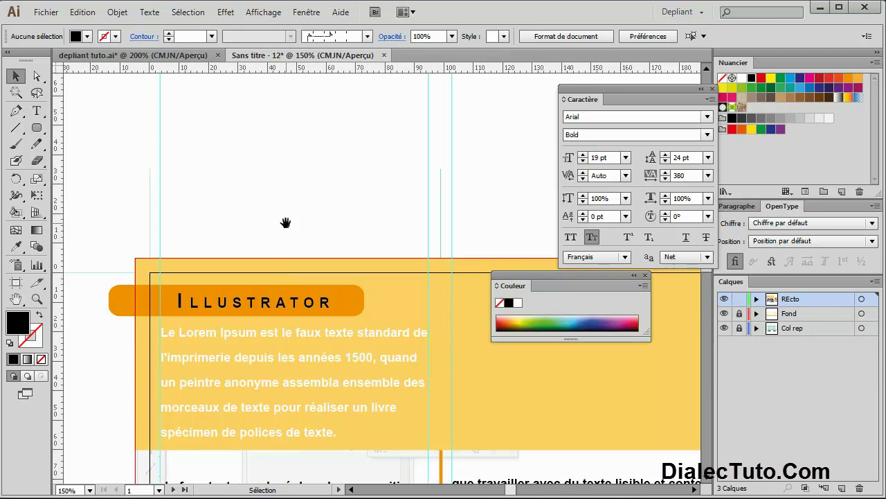
drag(287, 223, 269, 107)
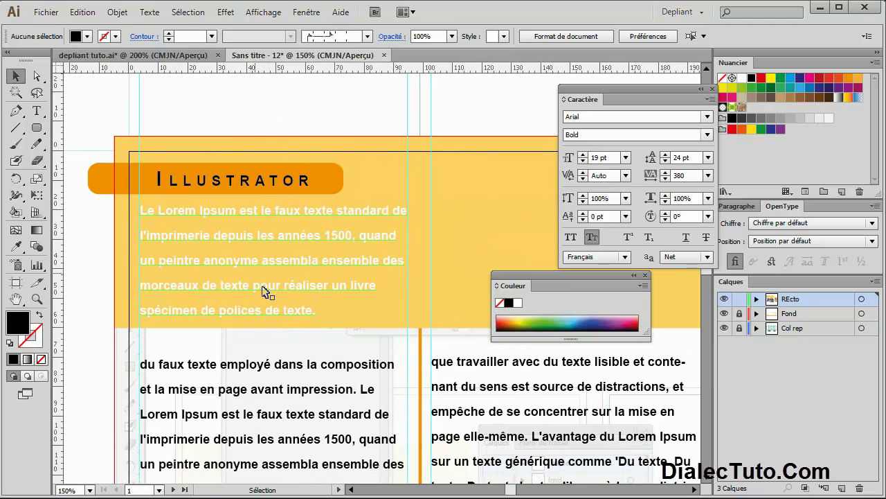
mouse_move(283, 353)
mouse_down()
mouse_move(268, 272)
mouse_move(219, 261)
mouse_up()
key(ctrl+minus)
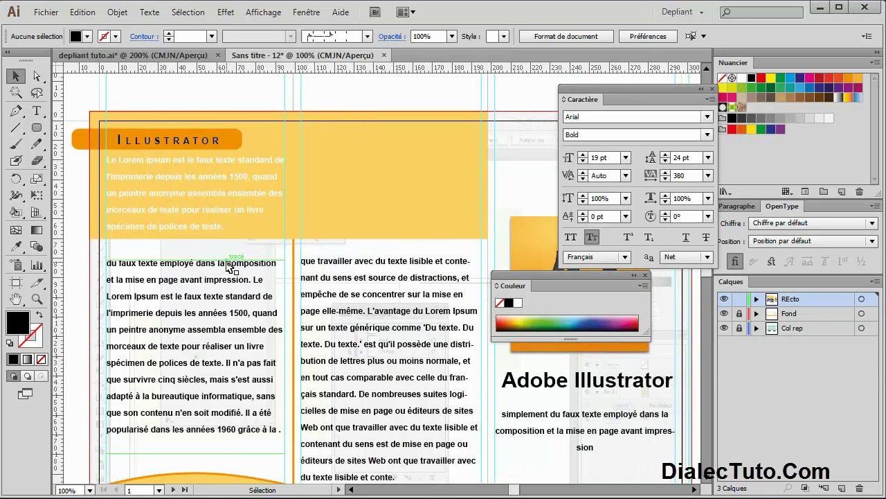
key(ctrl+minus)
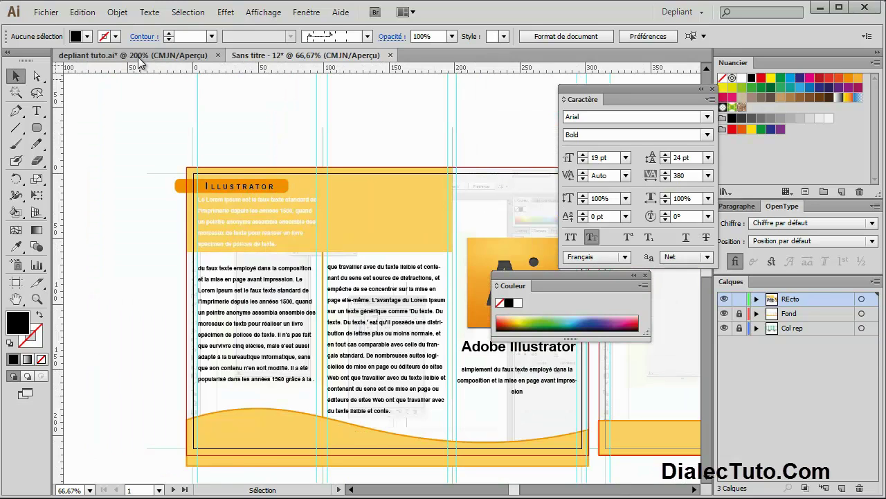
Check the reference's second panel, then zoom the brochure to 150% and select the ILLUSTRATOR title
click(142, 55)
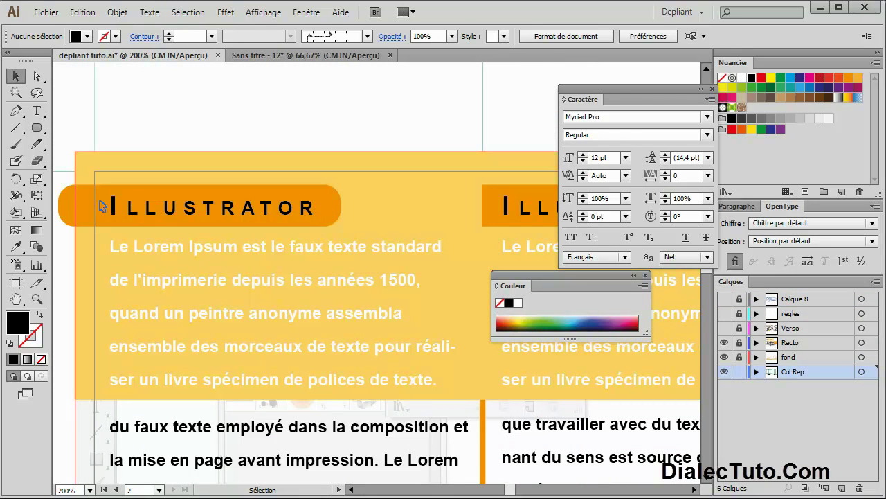
drag(501, 222, 312, 224)
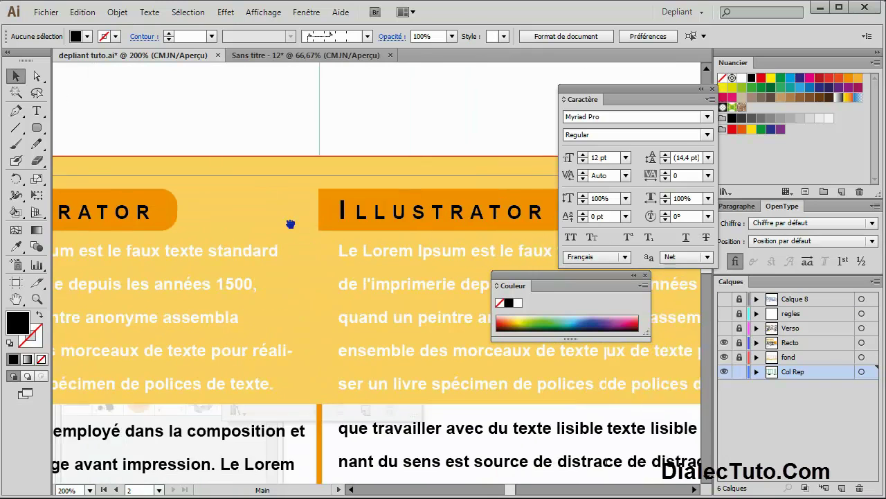
click(280, 56)
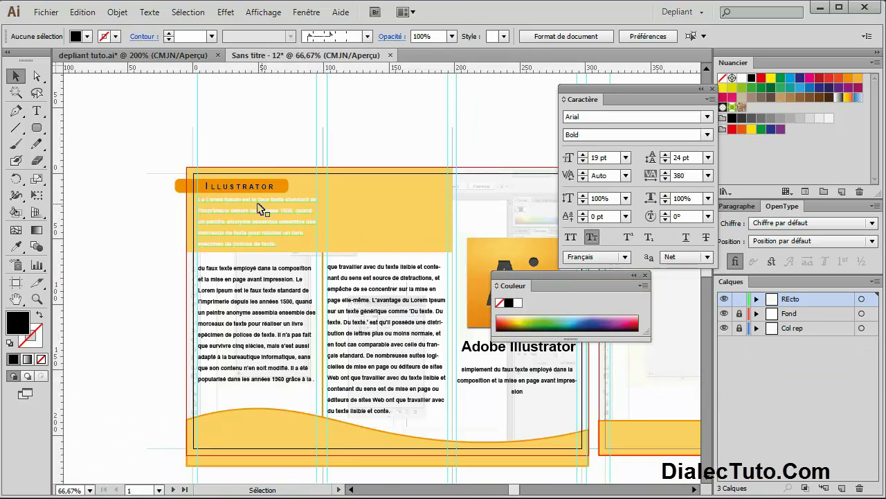
key(ctrl+plus)
key(ctrl+plus)
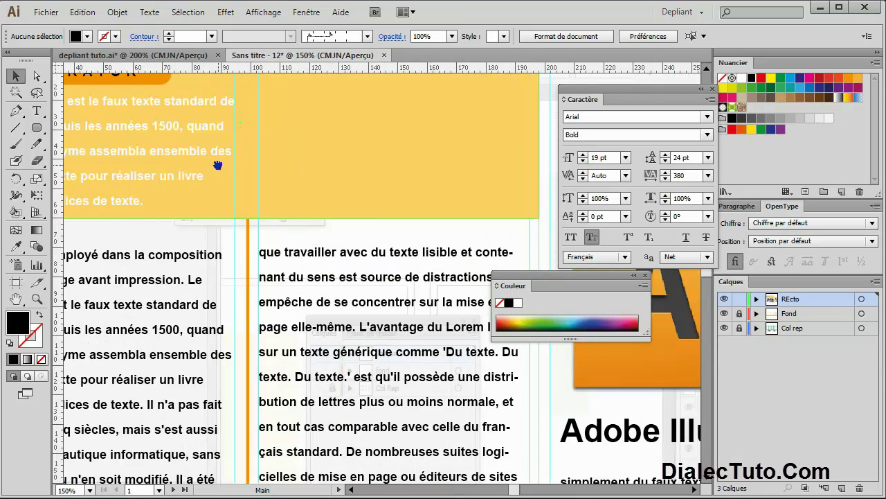
drag(218, 165, 335, 261)
click(329, 201)
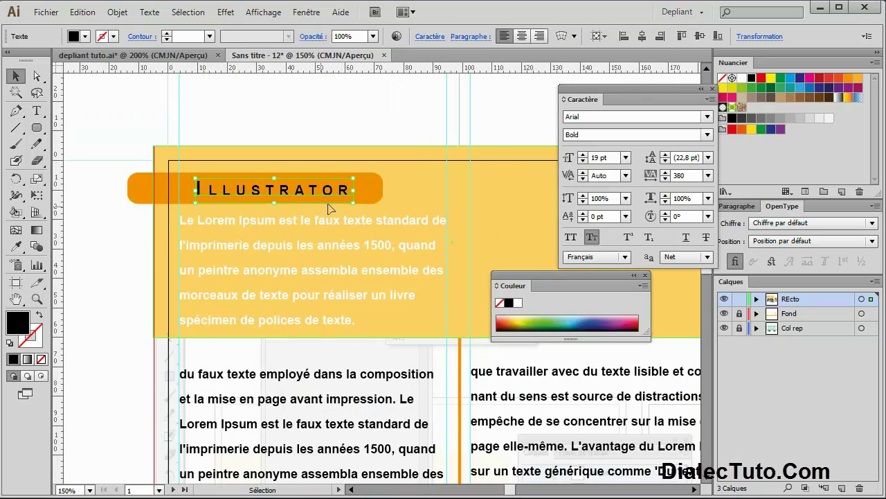
Select the ILLUSTRATOR title, orange bar and Lorem body text and copy them into the second panel
shift+click(372, 195)
shift+click(359, 233)
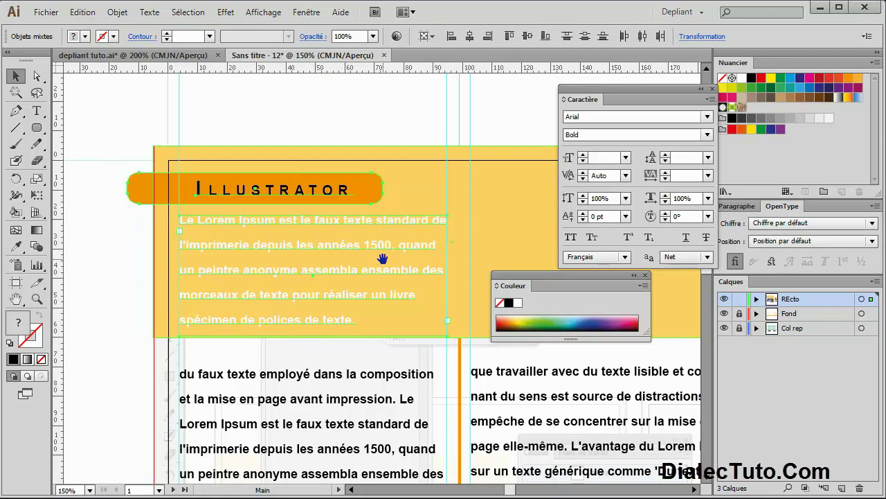
scroll(255, 254, right, 3)
key(ctrl+minus)
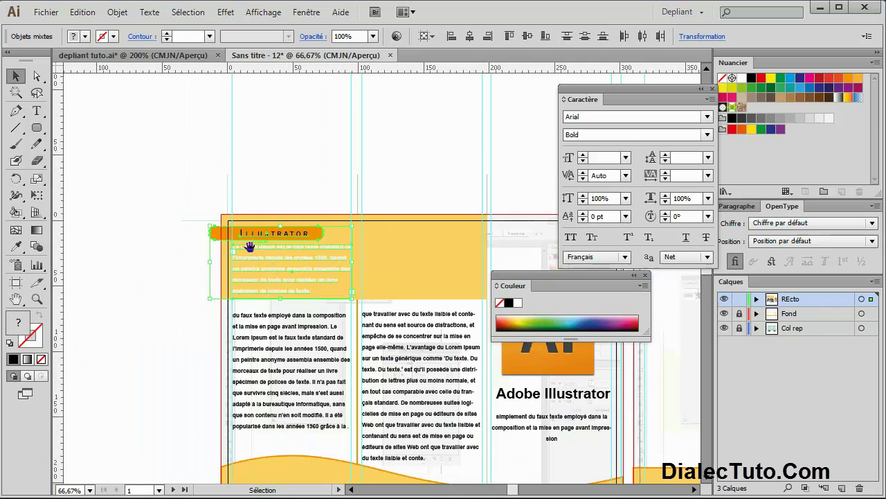
key(ctrl+minus)
mouse_move(147, 196)
mouse_down()
mouse_move(285, 196)
mouse_move(401, 275)
mouse_up()
Nudge the copied group left and compare both header bars side by side at 150%
key(ctrl+plus)
key(ctrl+plus)
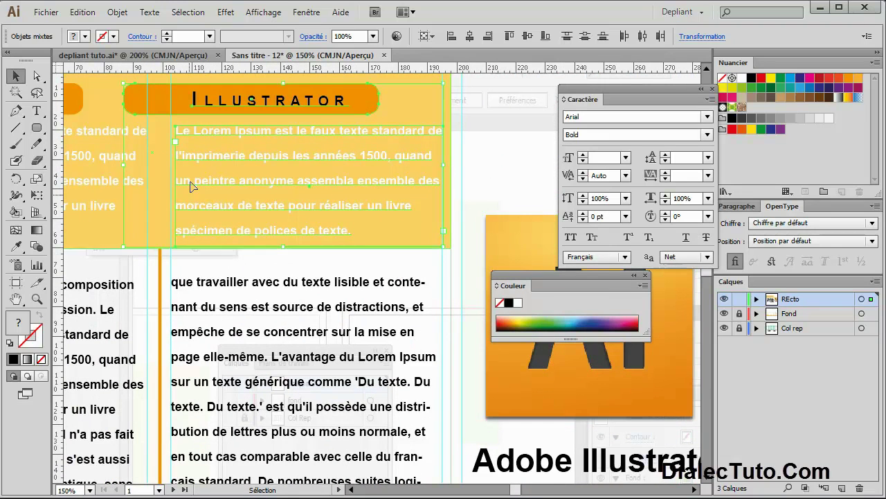
key(Left)
key(Left)
key(Left)
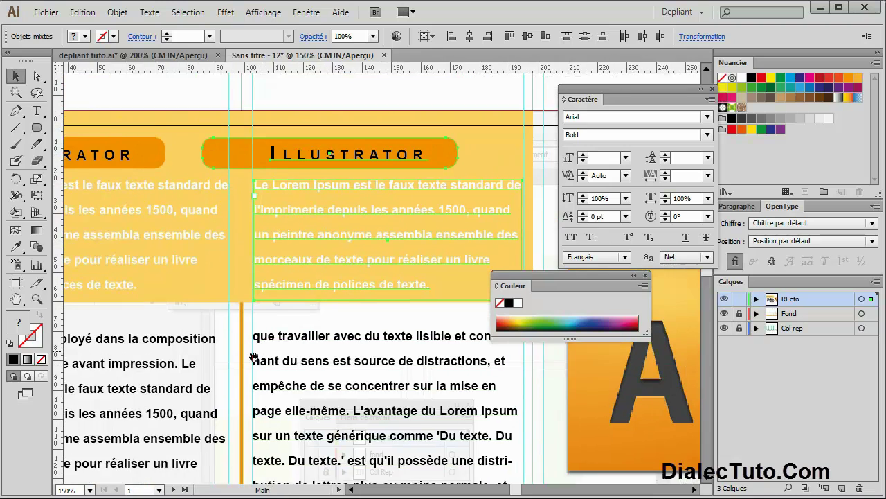
drag(178, 274, 280, 267)
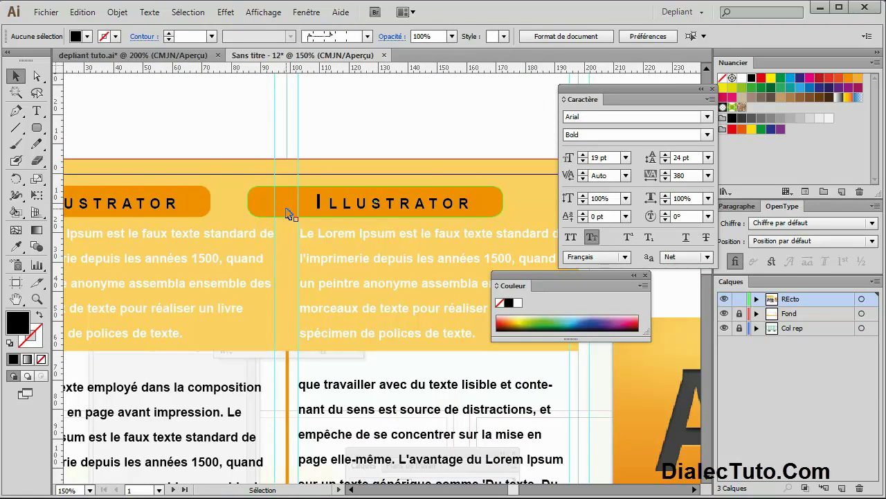
key(ctrl+minus)
key(ctrl+minus)
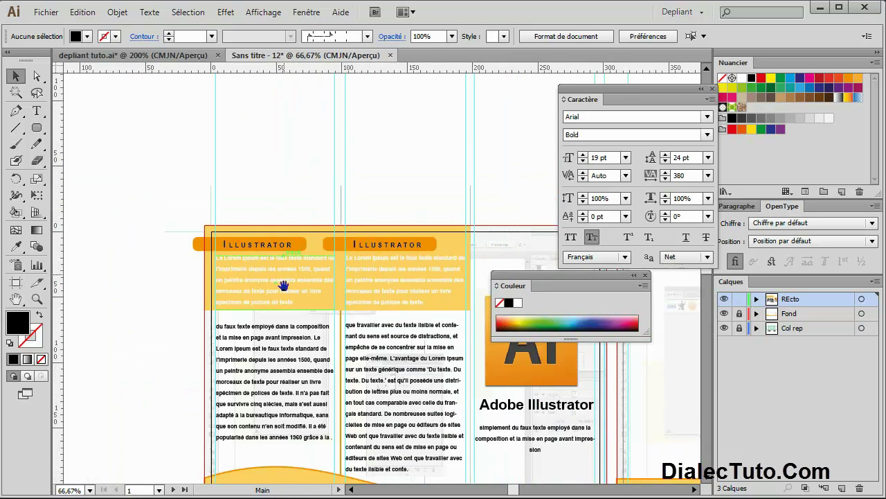
drag(281, 284, 259, 187)
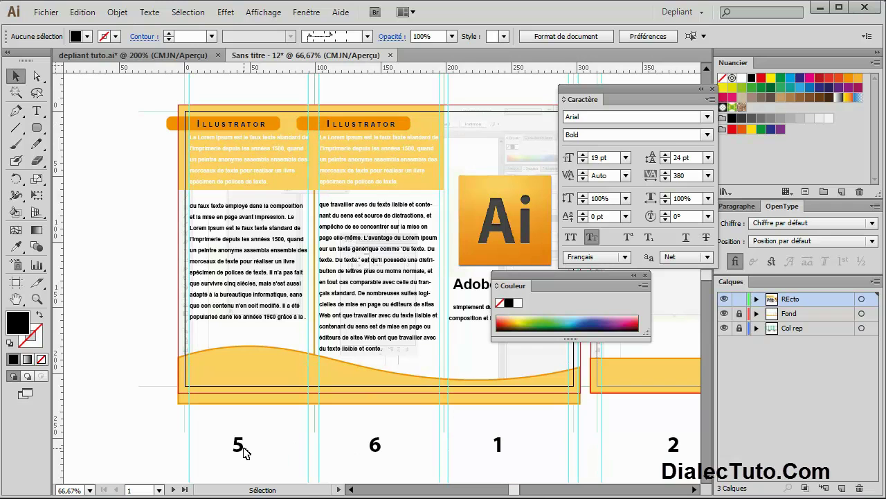
key(ctrl+plus)
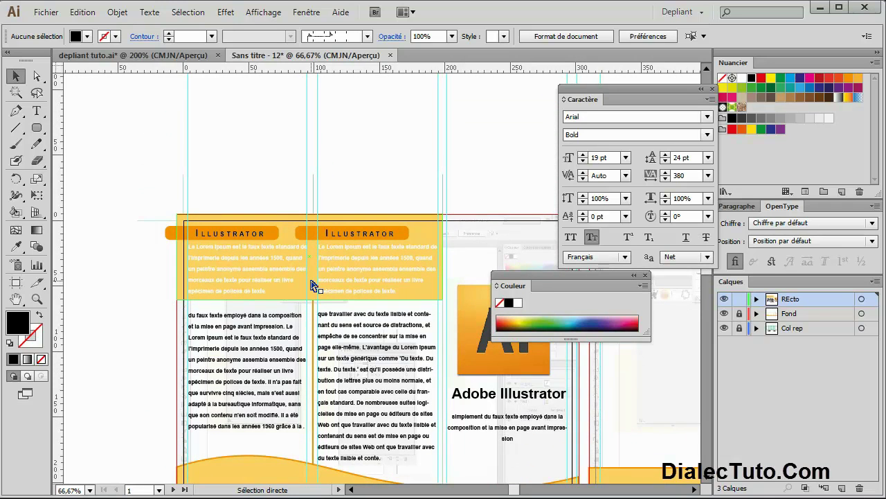
key(ctrl+plus)
scroll(352, 279, left, 3)
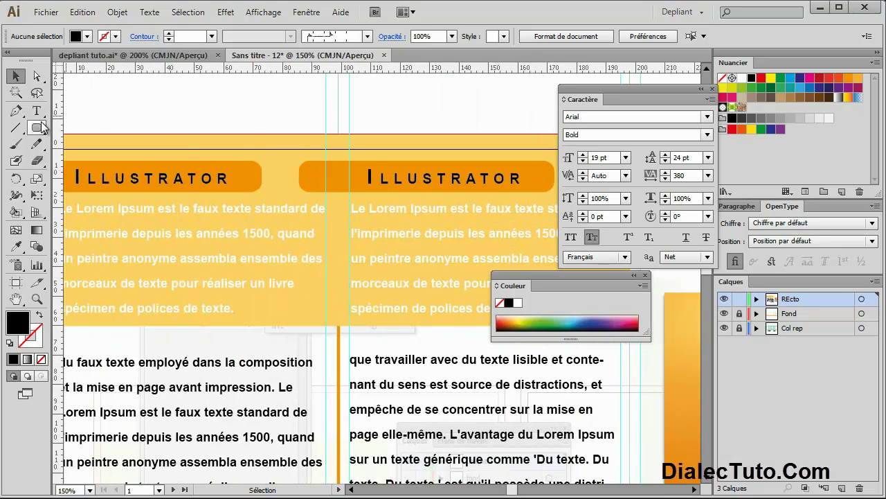
Draw a plain rectangle between the two header bars, filled with the eyedropped background yellow
drag(37, 128, 85, 133)
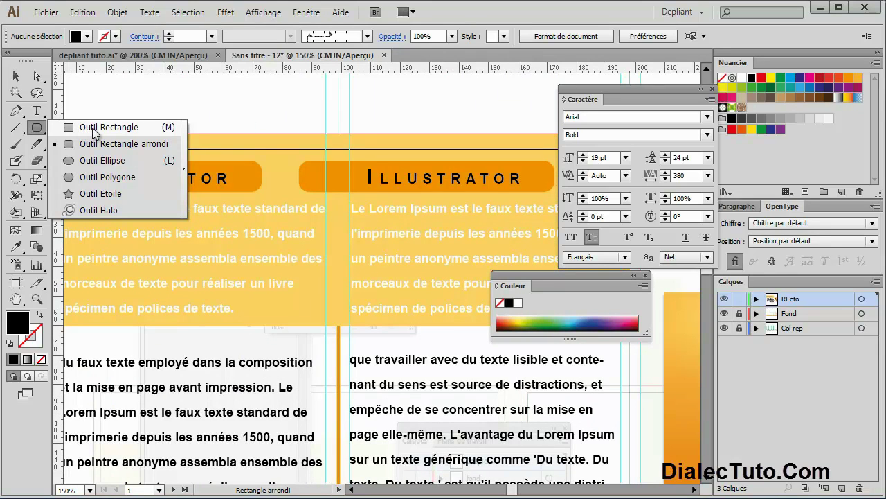
click(94, 132)
drag(290, 156, 337, 197)
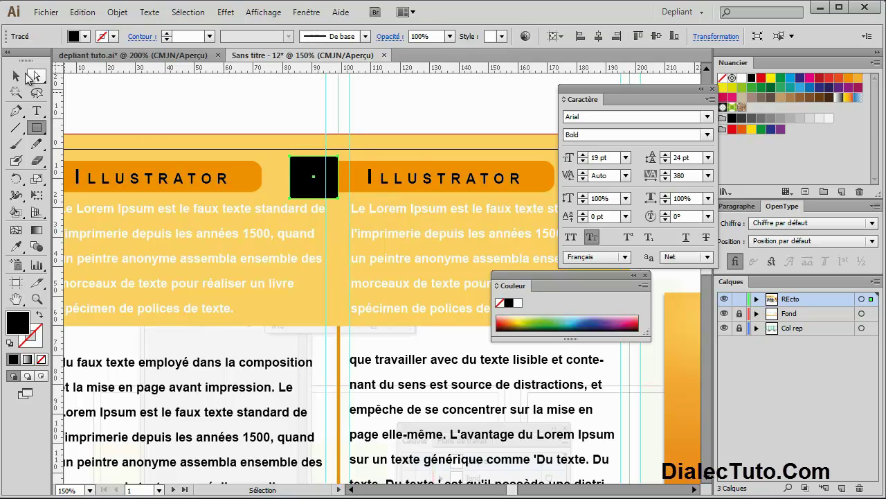
click(15, 75)
click(15, 246)
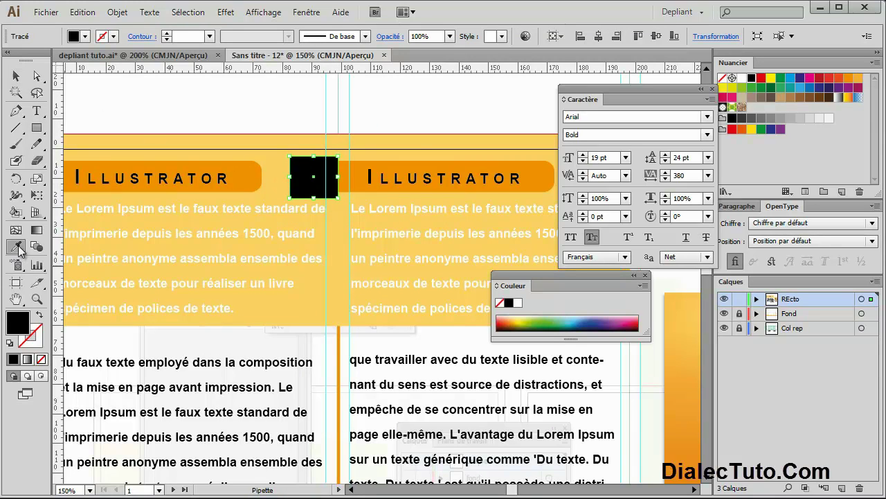
click(280, 183)
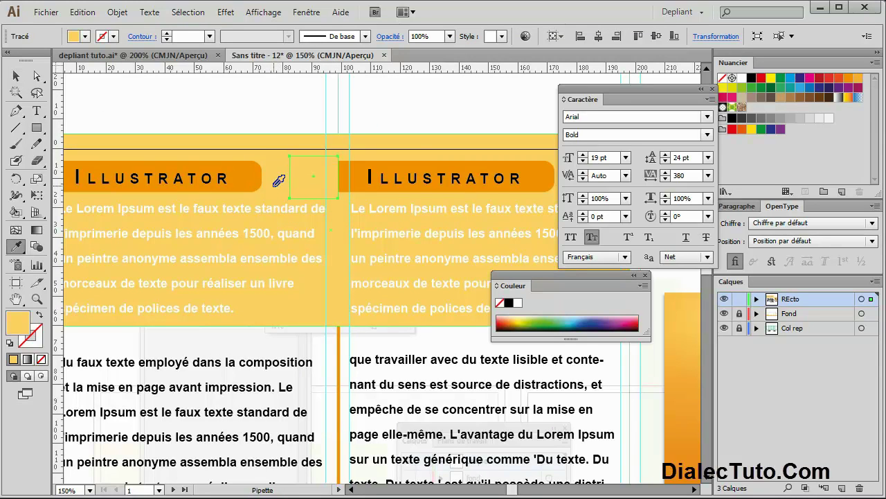
click(16, 76)
click(206, 105)
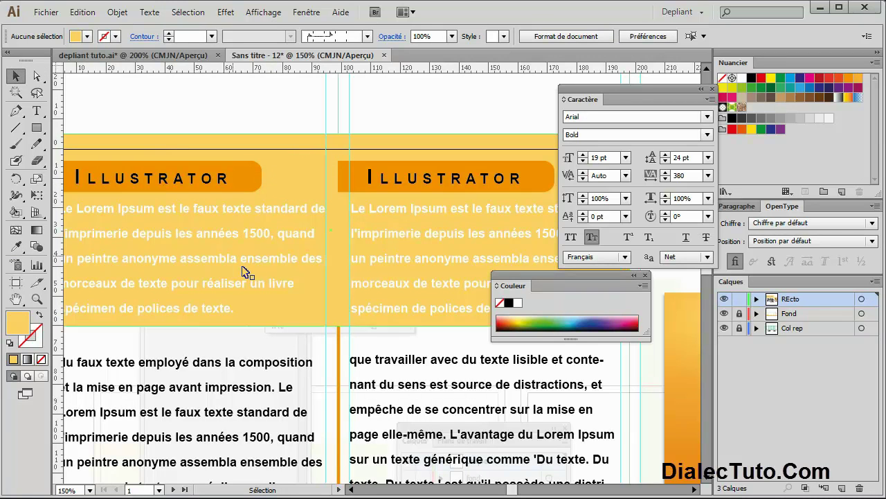
Add a new layer named reperes
key(ctrl+minus)
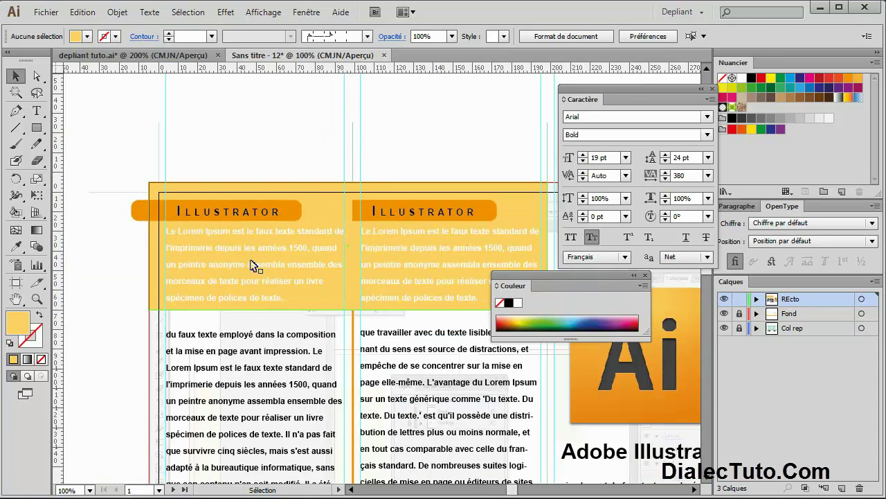
drag(291, 277, 245, 209)
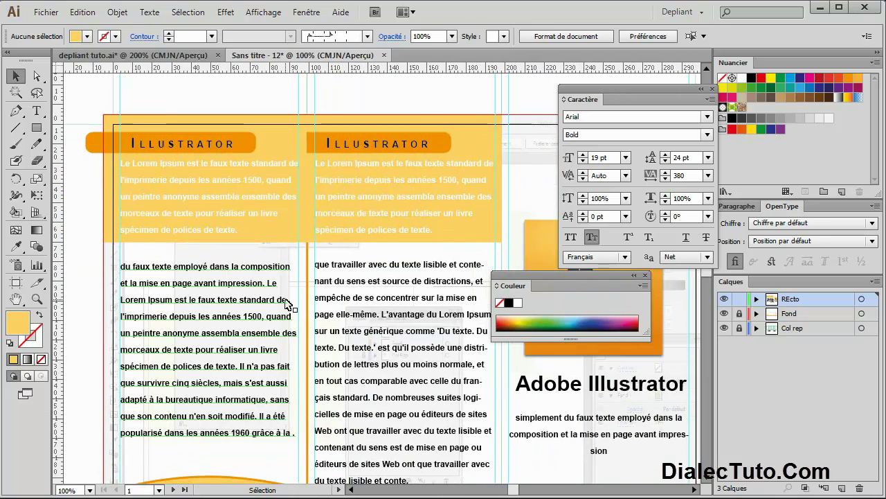
click(842, 489)
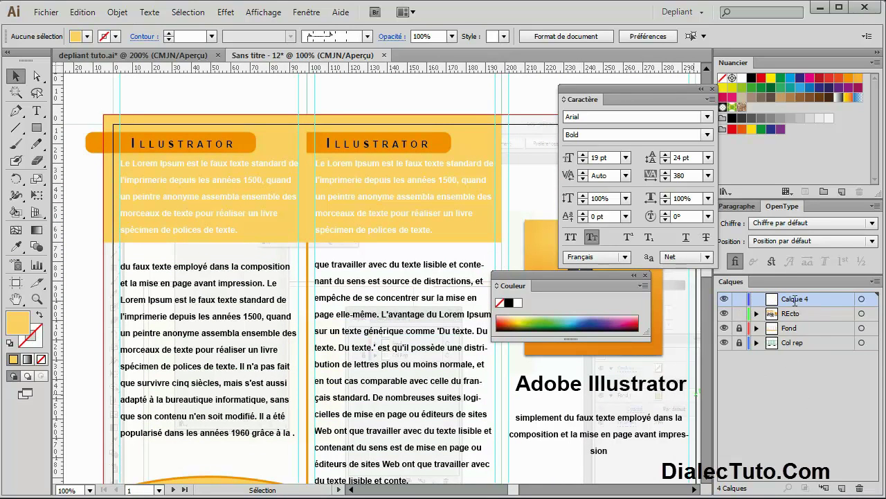
double_click(795, 299)
text(reperes)
key(Return)
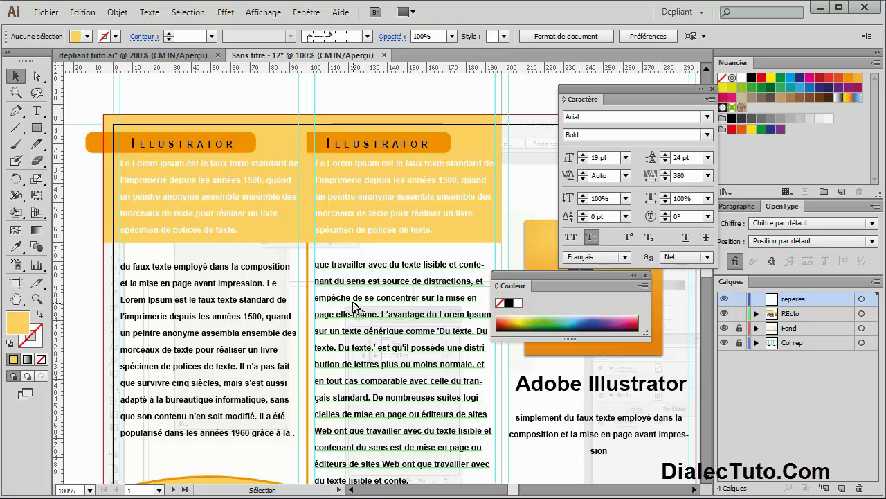
Nudge the middle column's body text frame up and make reperes the active layer
scroll(353, 308, down, 1)
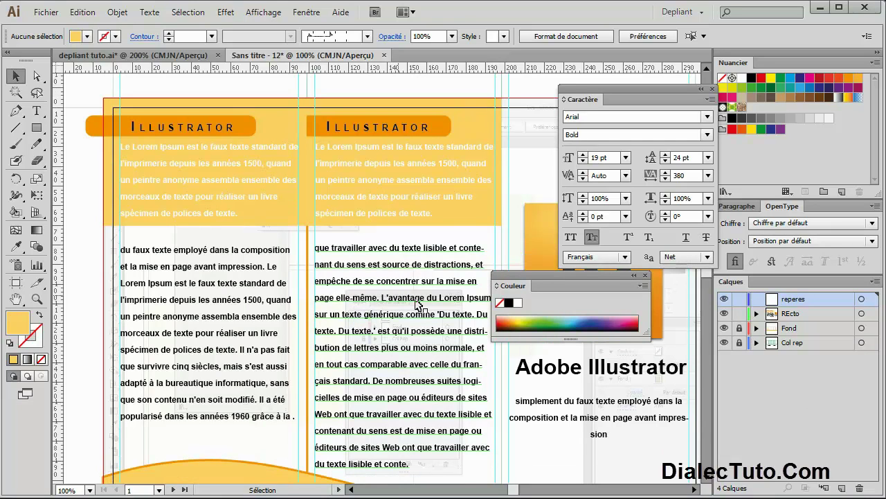
click(362, 273)
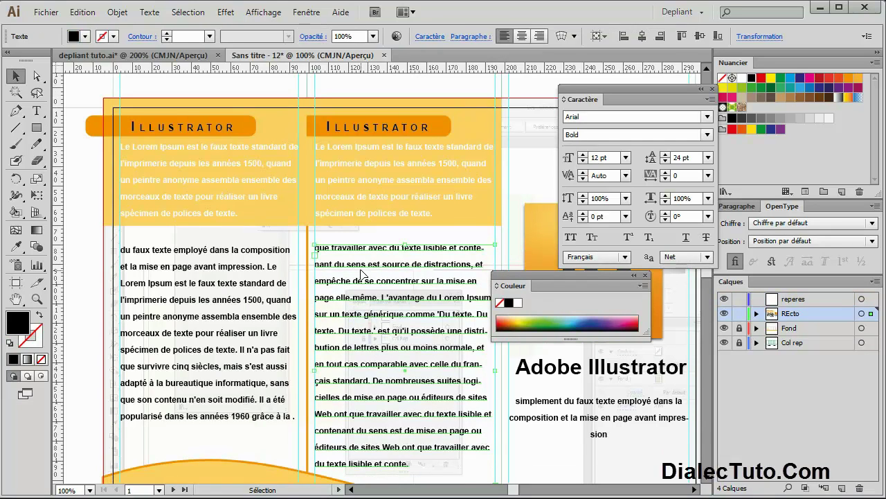
key(Up)
key(Up)
key(Up)
key(Up)
key(ctrl+plus)
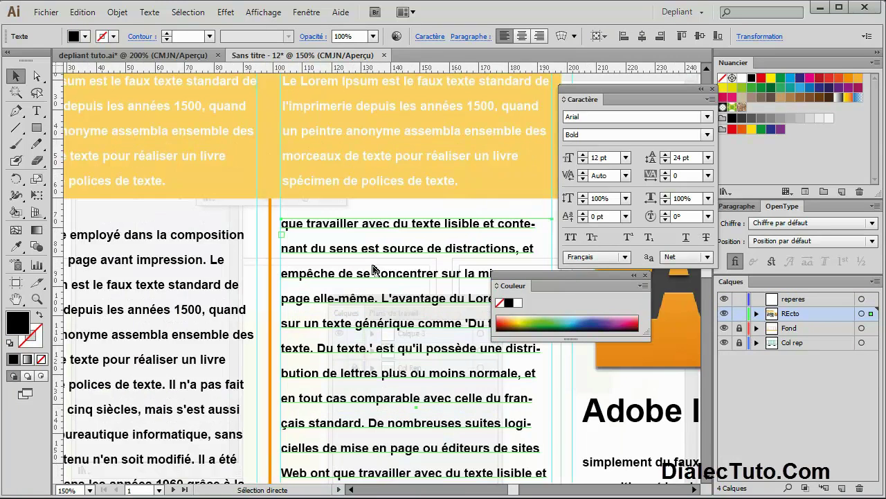
drag(277, 284, 301, 245)
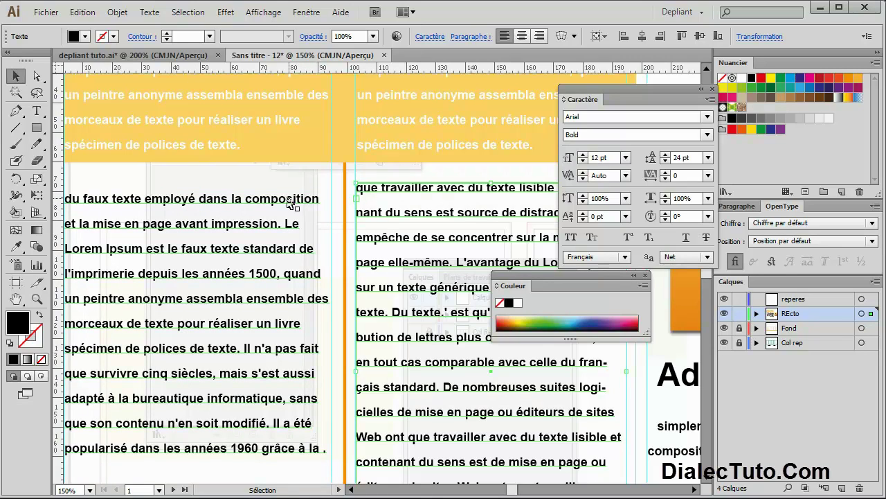
click(796, 300)
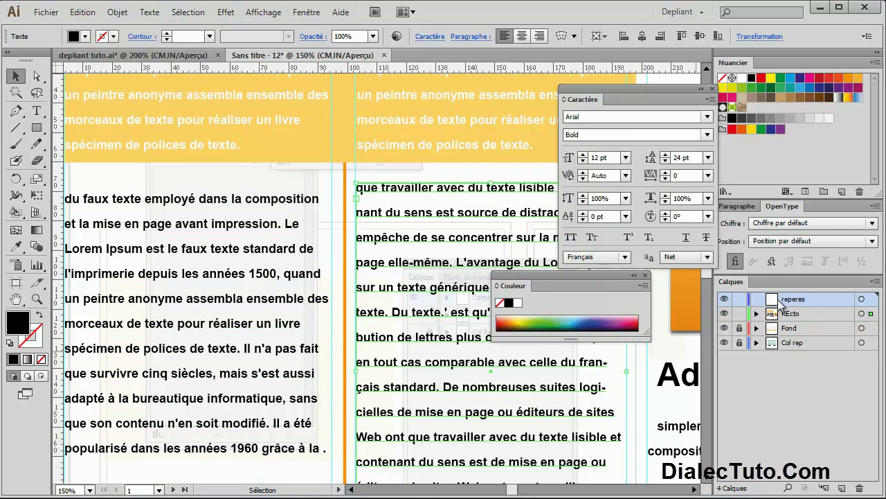
key(ctrl+minus)
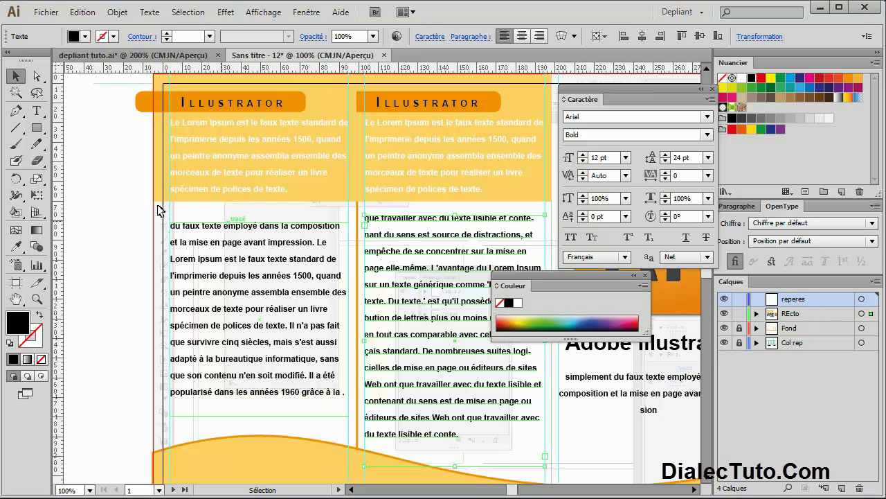
Add a horizontal guide and nudge the right column's text frame down to align
mouse_move(214, 69)
mouse_down()
mouse_move(205, 235)
mouse_move(202, 228)
mouse_up()
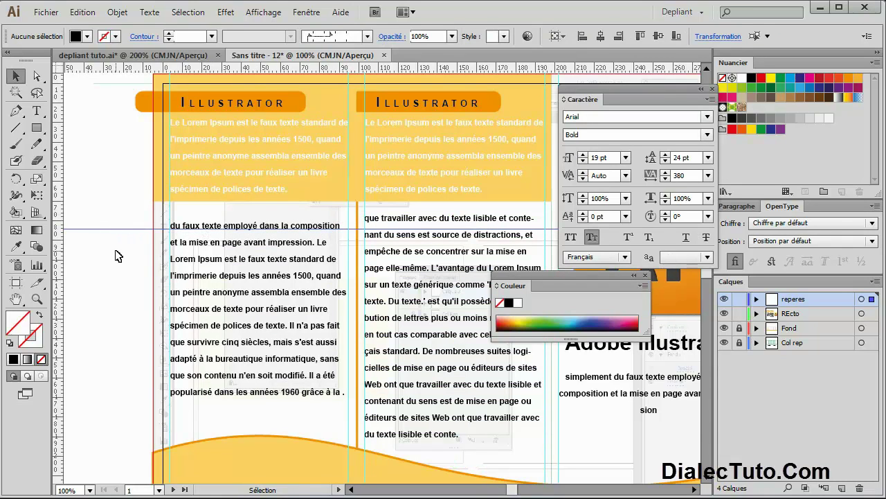
click(129, 280)
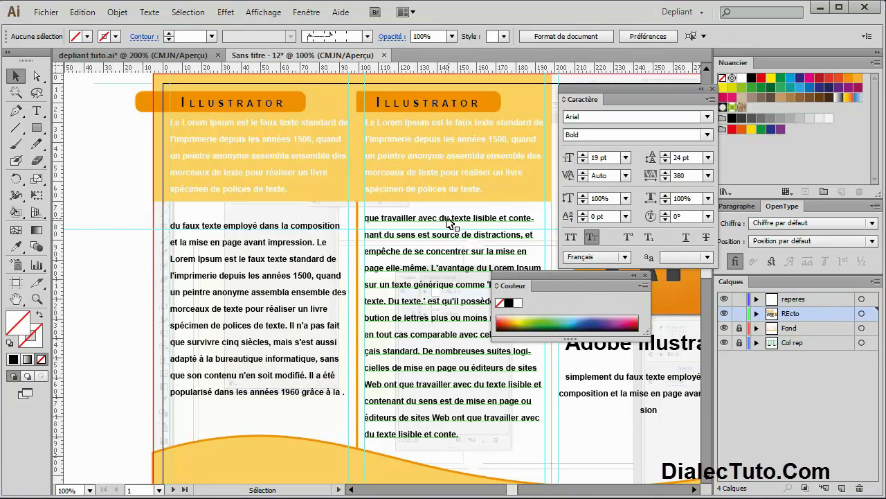
click(426, 257)
key(Down)
key(Down)
key(Down)
key(Down)
key(Down)
key(Down)
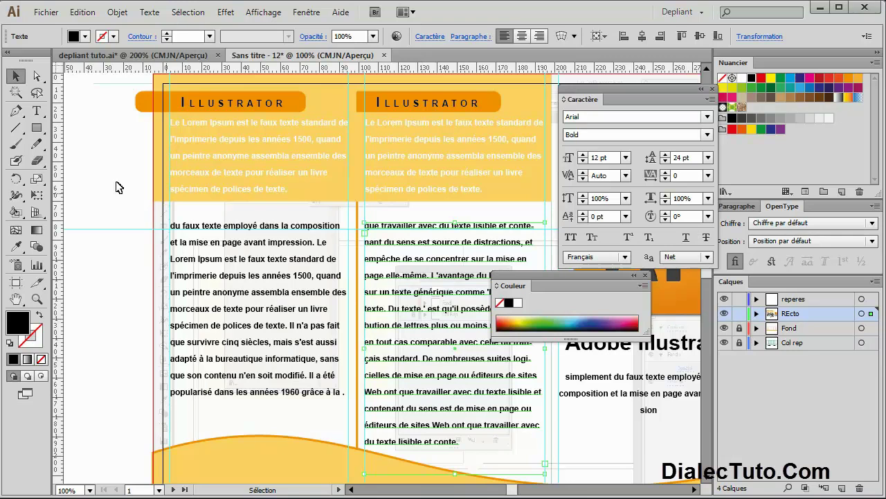
click(95, 207)
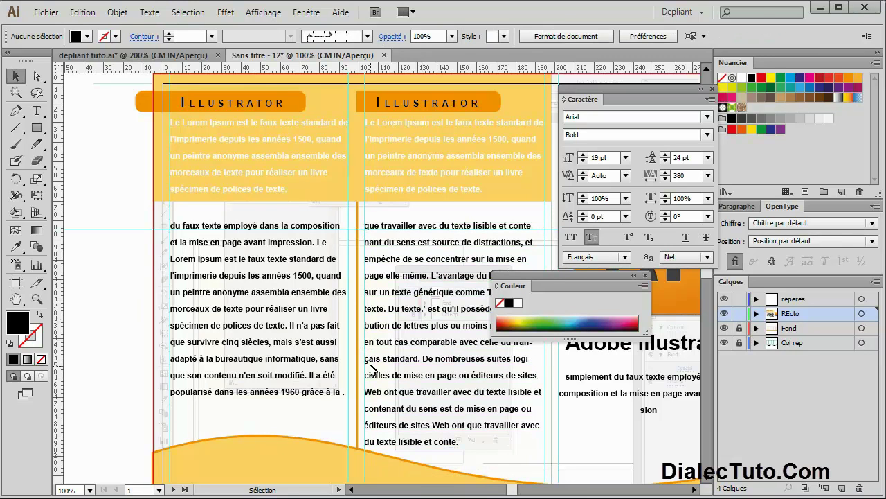
Set a horizontal guide along the body-text tops, verify alignment, and lock the reperes layer
drag(433, 355, 360, 326)
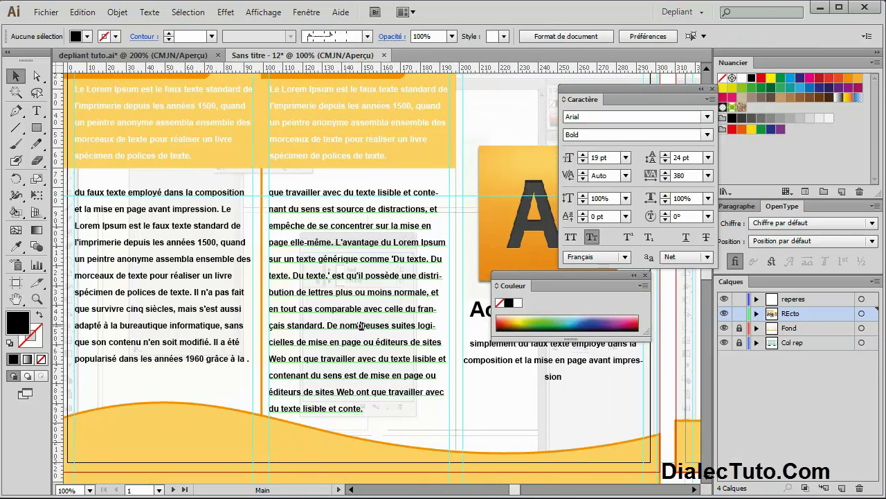
drag(294, 240, 332, 236)
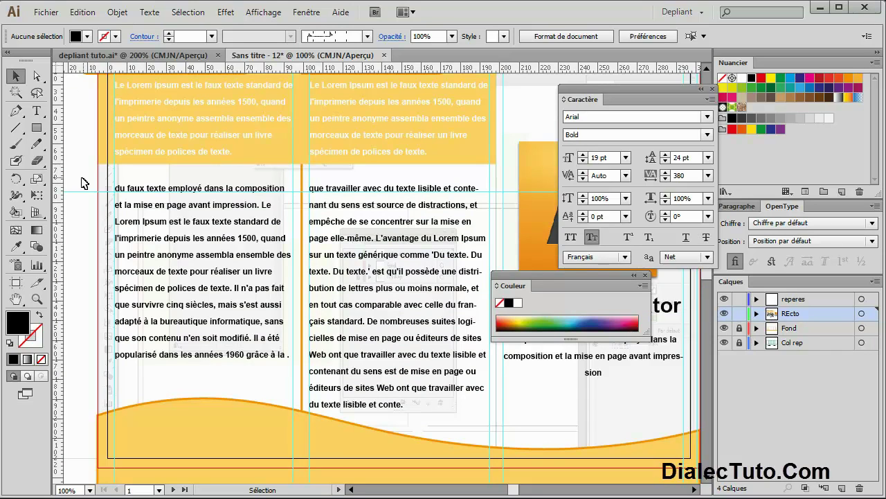
drag(86, 207, 78, 191)
click(335, 209)
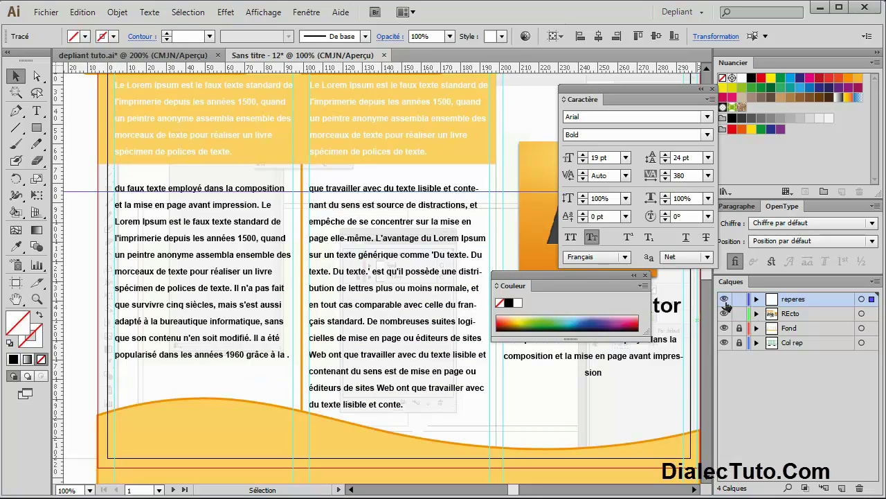
click(724, 299)
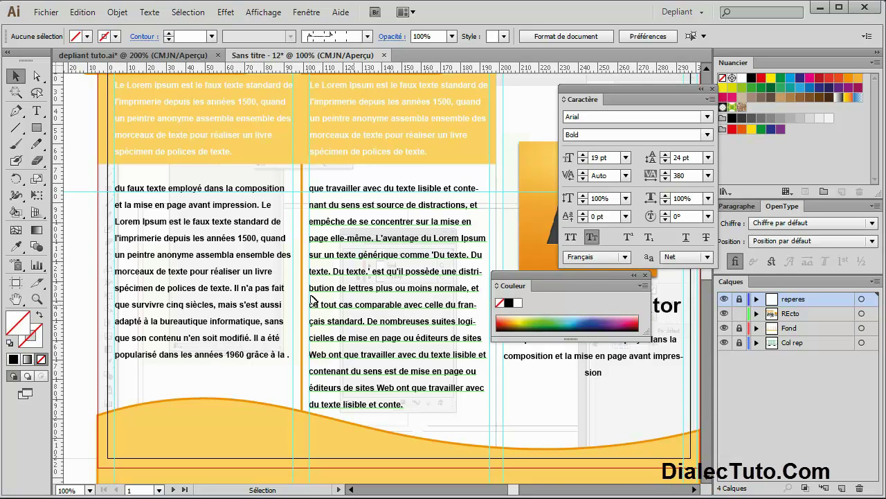
key(ctrl+minus)
key(ctrl+minus)
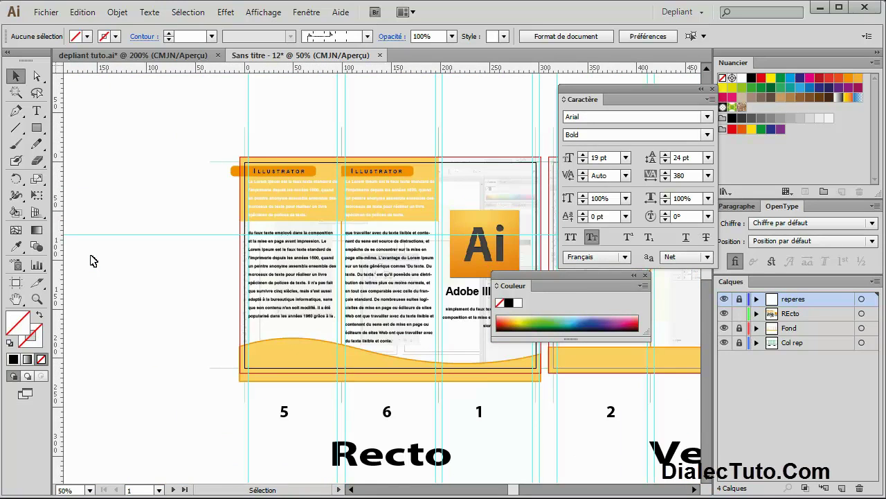
drag(297, 260, 184, 224)
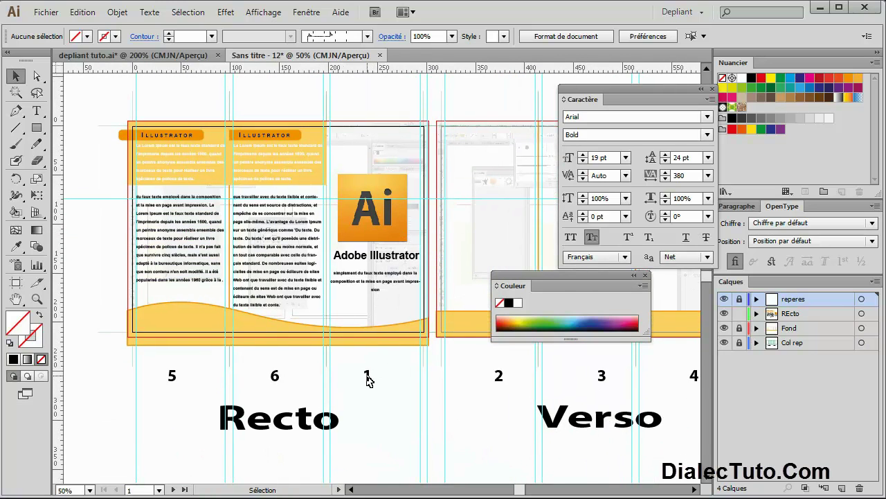
click(373, 242)
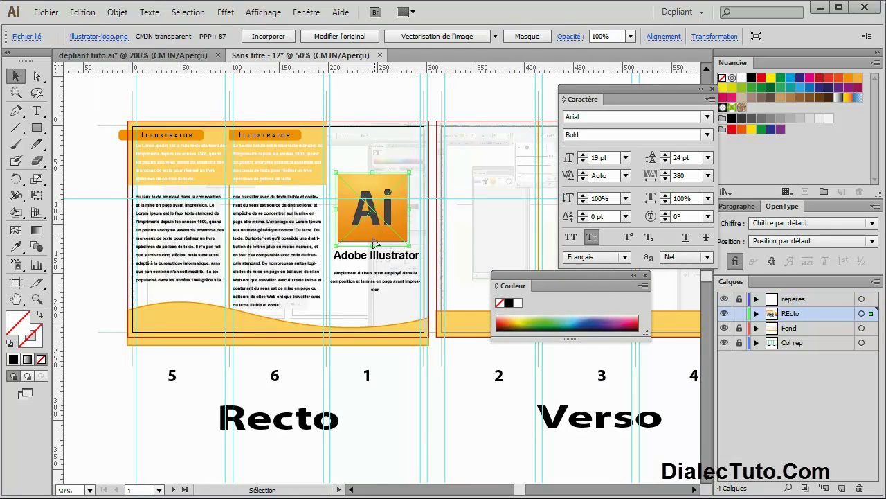
click(370, 277)
click(132, 55)
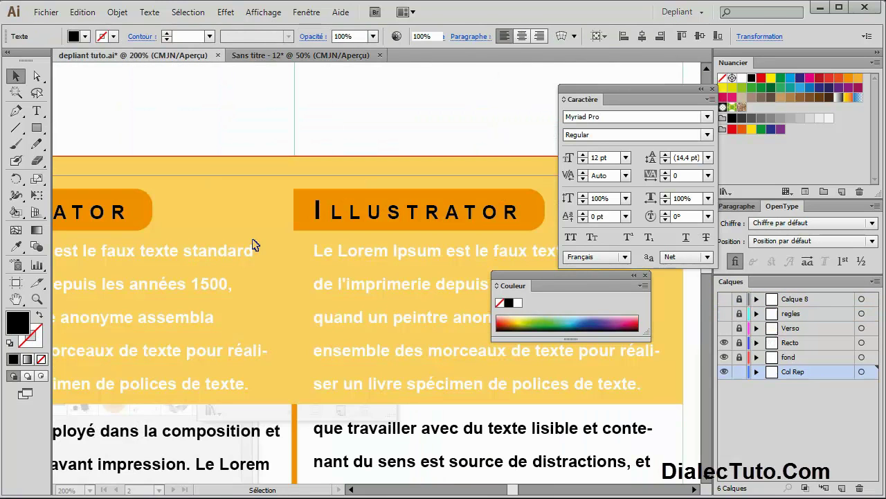
key(ctrl+minus)
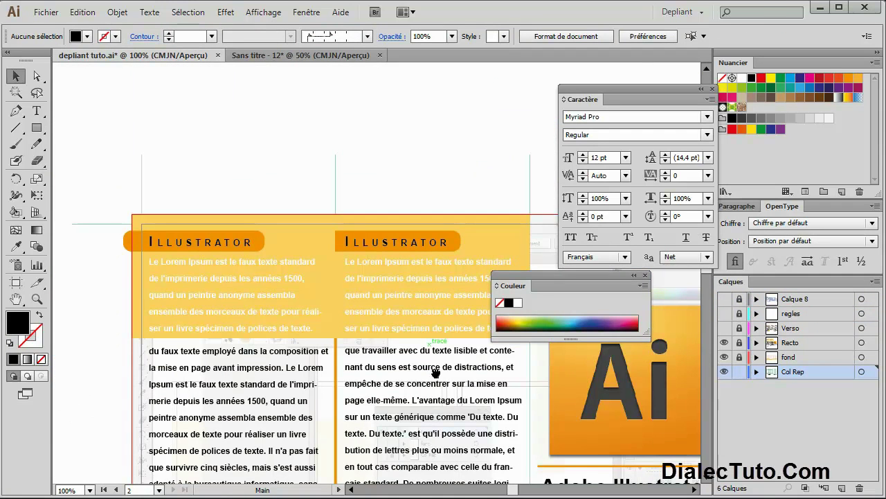
scroll(422, 333, down, 5)
scroll(415, 319, right, 5)
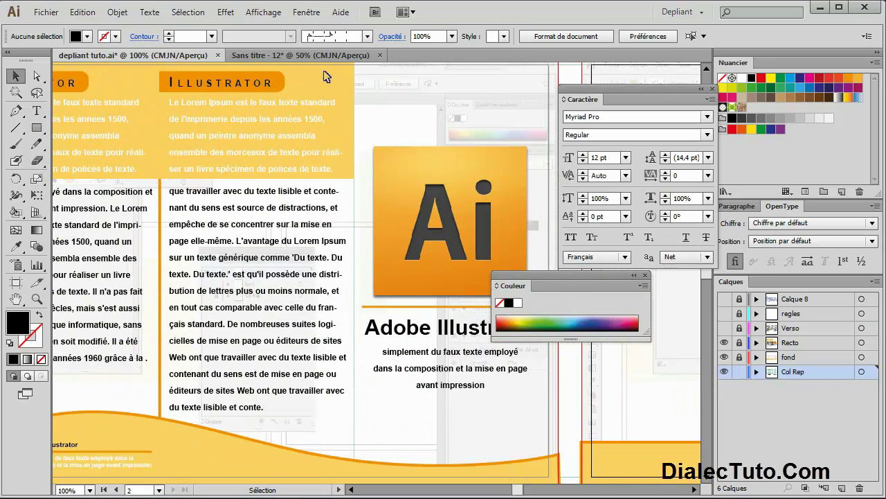
click(274, 57)
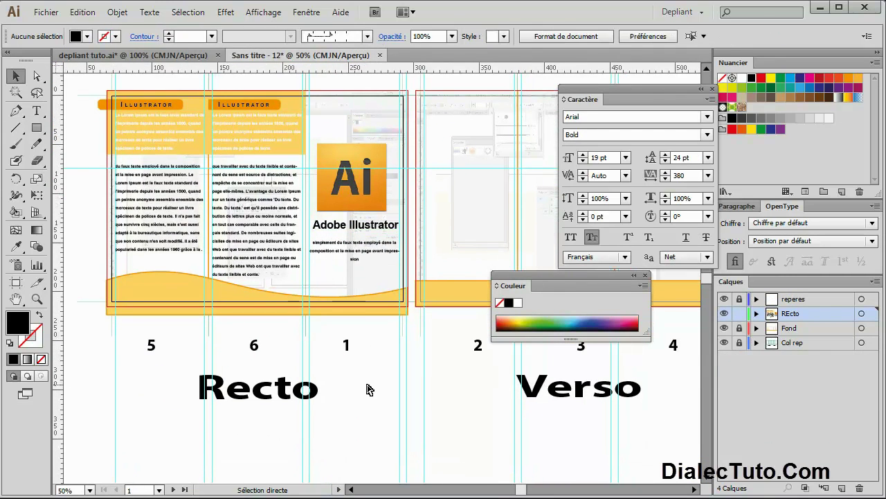
Draw a horizontal line above the Adobe Illustrator title across its width
key(ctrl+plus)
key(ctrl+plus)
key(ctrl+plus)
drag(319, 256, 336, 346)
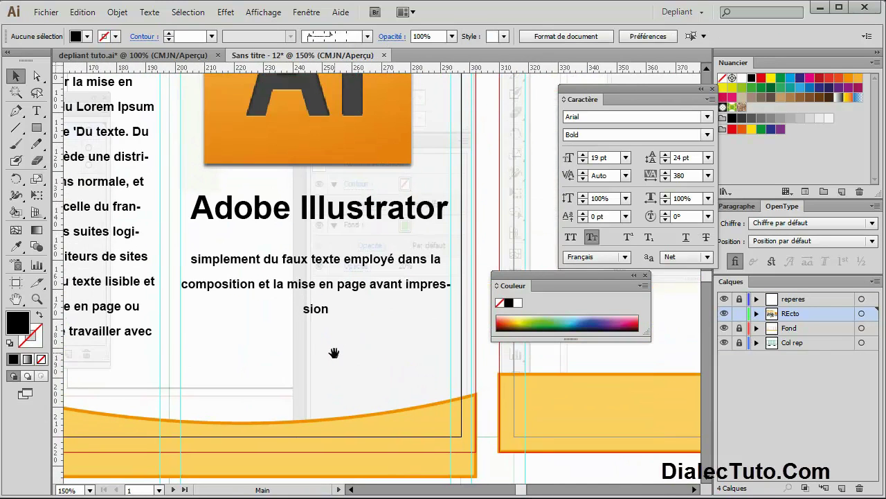
click(15, 127)
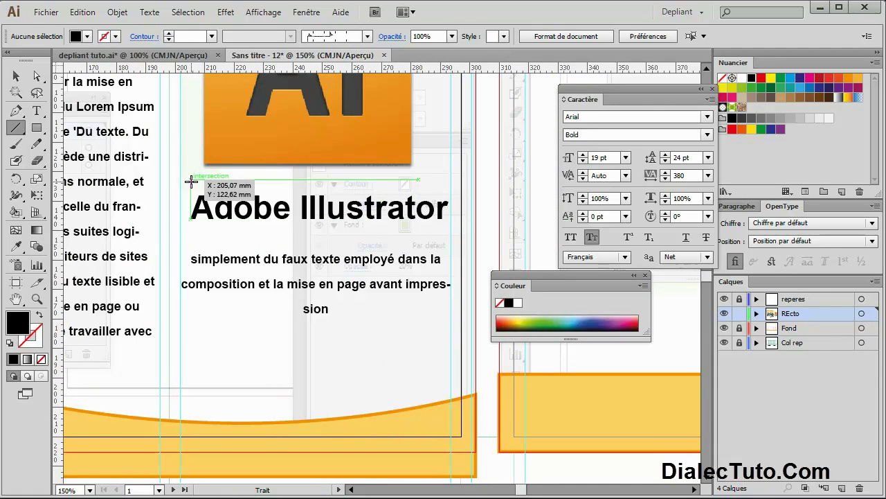
drag(191, 182, 438, 192)
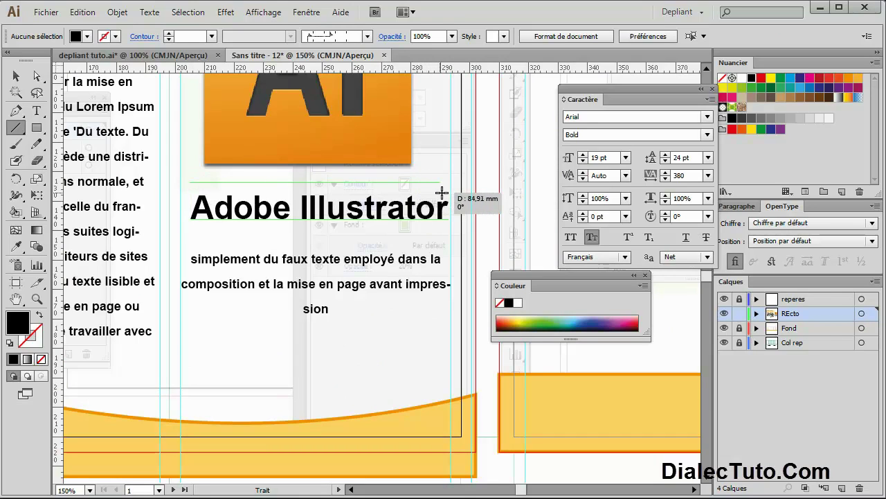
drag(442, 191, 450, 192)
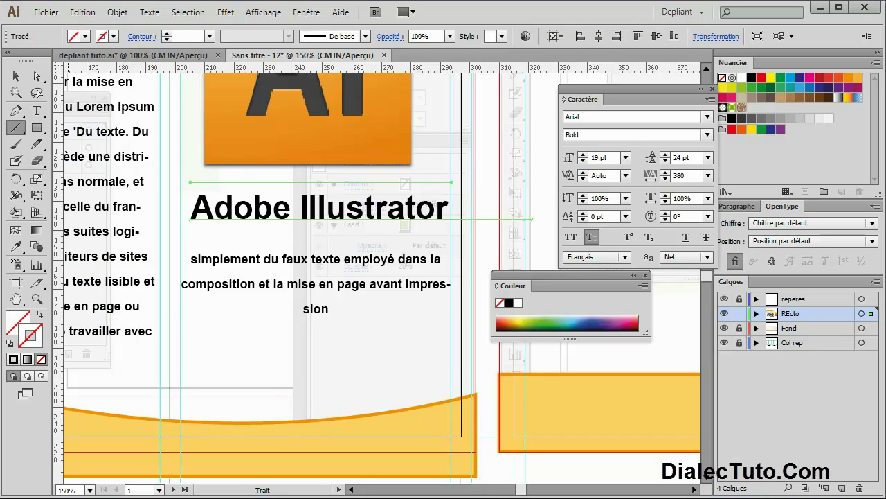
Give the line a 3 pt orange stroke and fit its ends to the title width
click(849, 79)
click(169, 33)
click(168, 32)
click(16, 76)
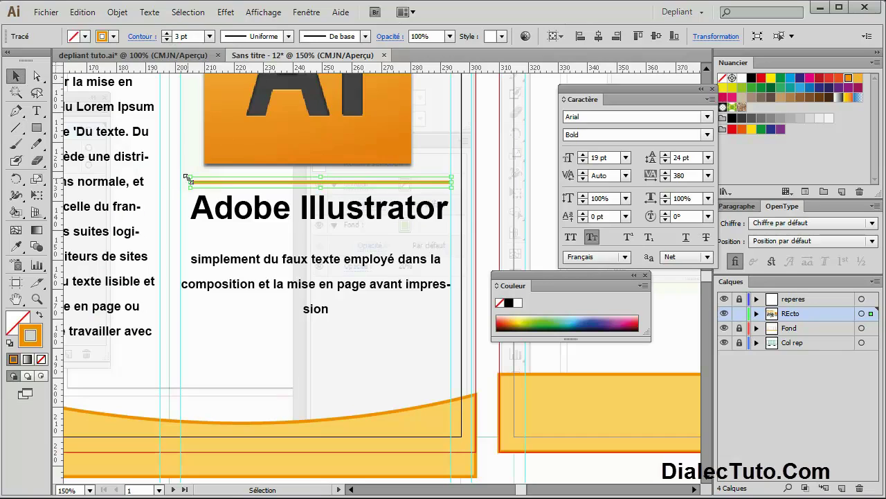
drag(191, 181, 179, 181)
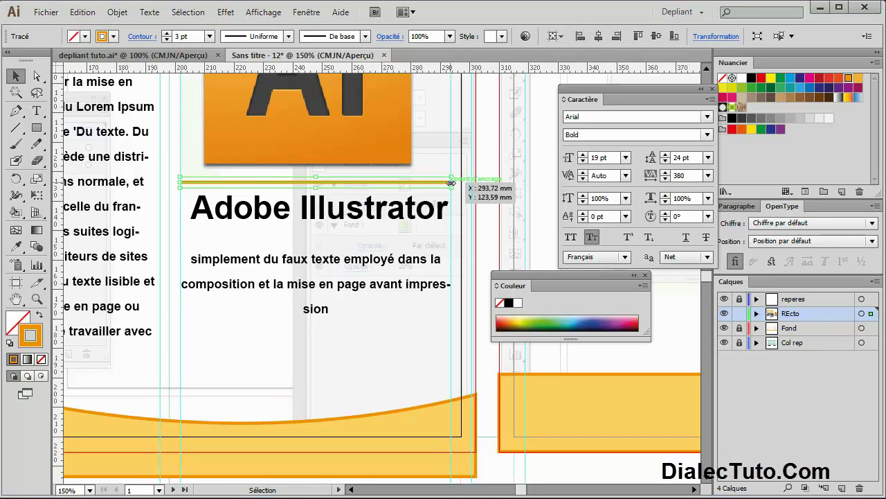
drag(451, 183, 447, 182)
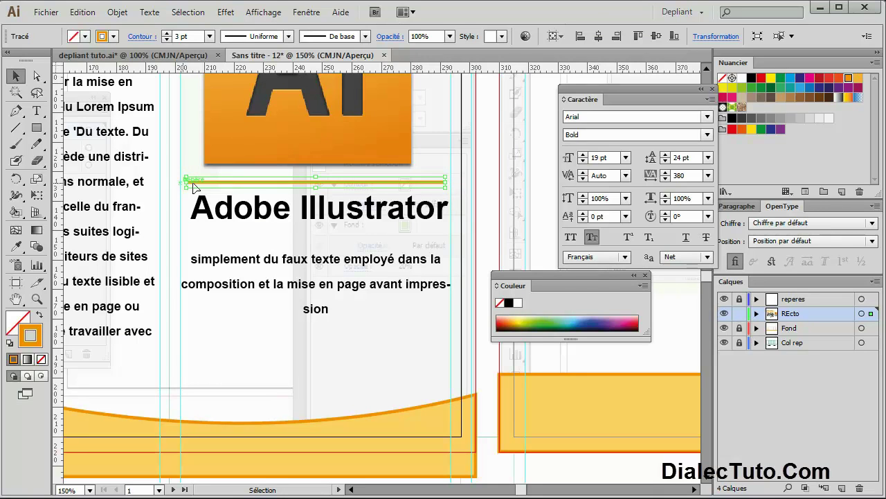
click(358, 326)
Select the Ai logo, title, paragraph and orange line together and try horizontal centring
scroll(358, 326, up, 3)
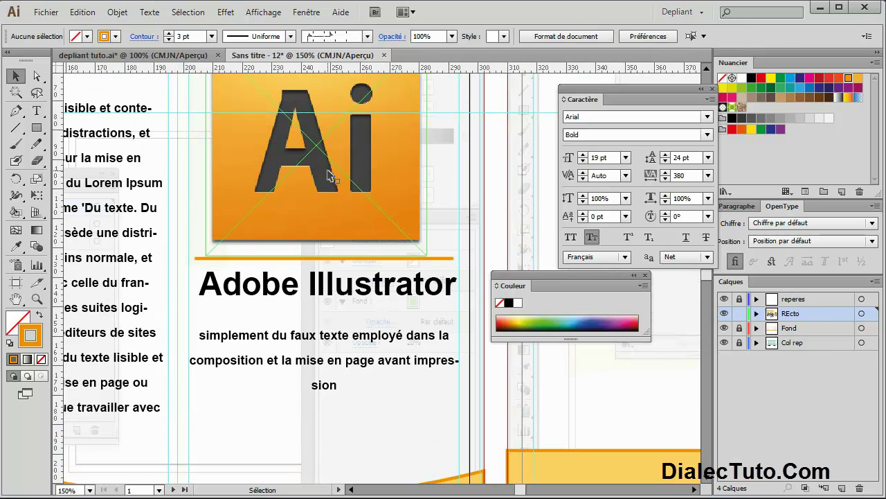
click(327, 229)
shift+click(333, 290)
shift+click(323, 330)
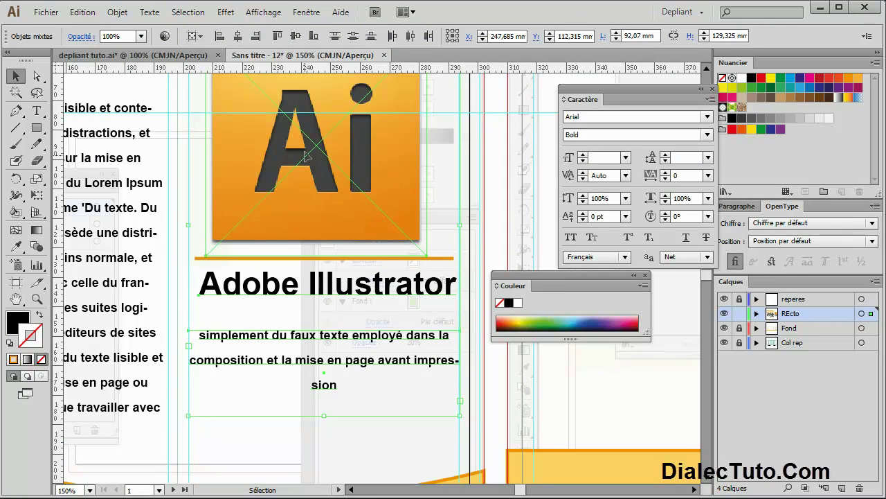
click(237, 36)
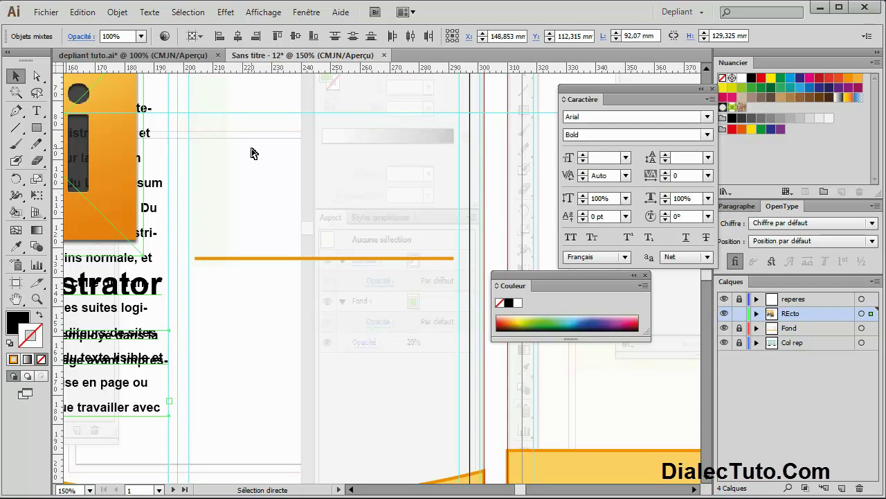
key(ctrl+z)
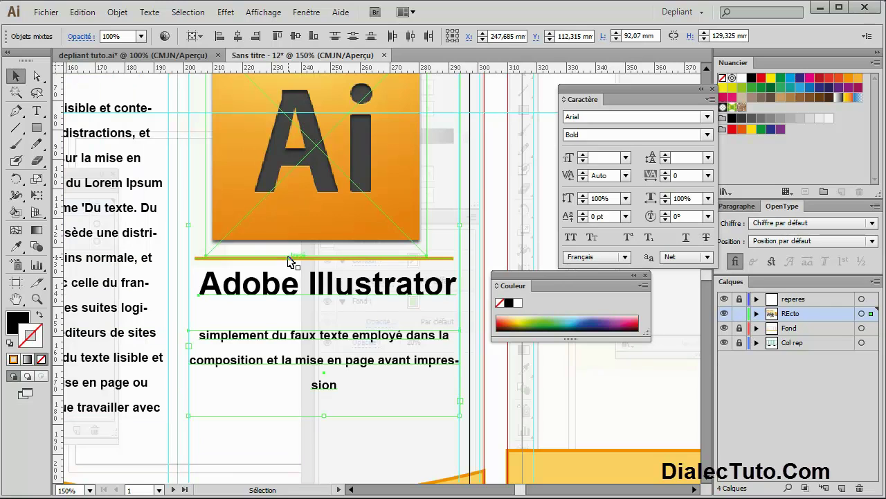
shift+click(291, 258)
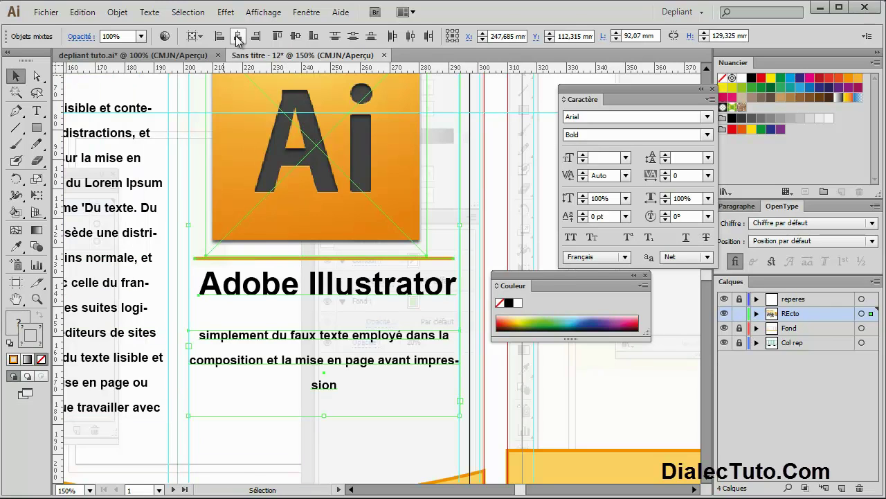
key(ctrl+shift+z)
Move the logo group back into panel 1 and fine-tune its position with arrow nudges
key(Right)
key(Right)
key(Right)
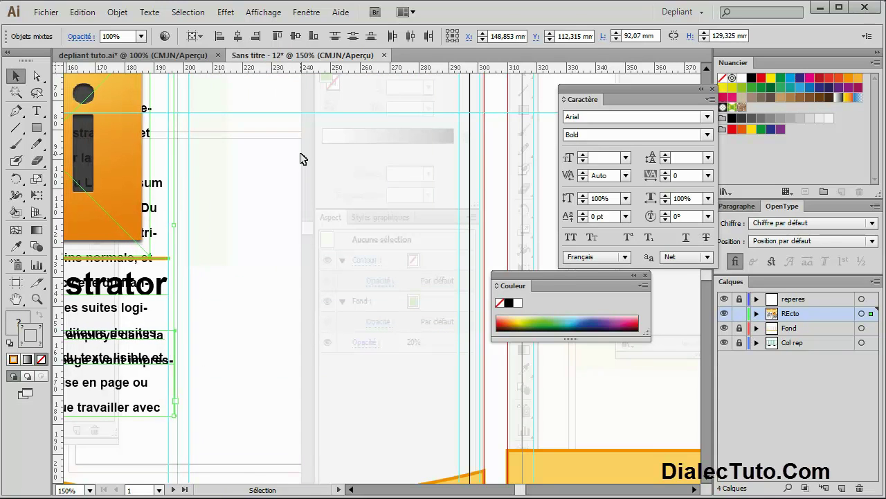
drag(115, 186, 391, 186)
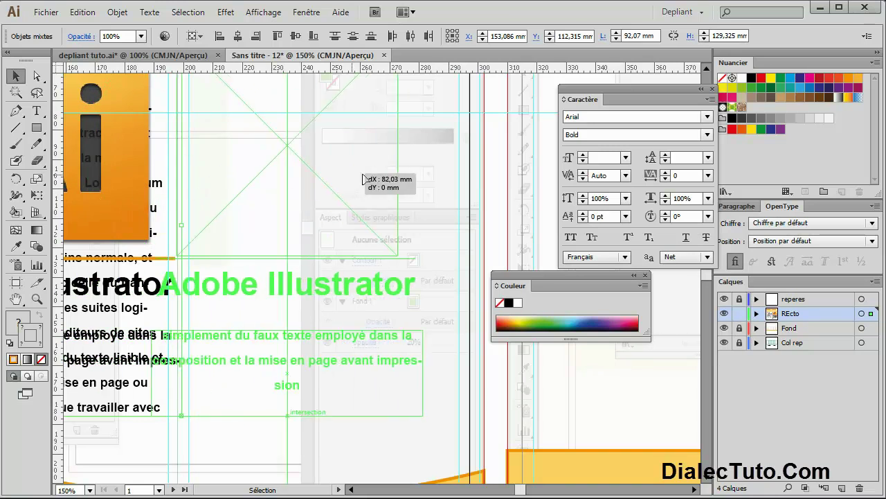
key(Right)
key(Right)
key(Right)
key(Left)
key(ctrl+1)
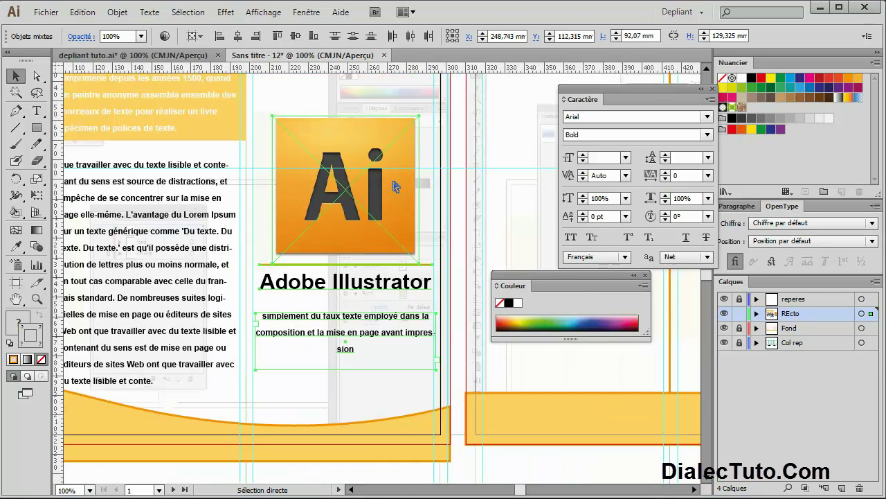
key(ctrl+minus)
key(Left)
key(Left)
key(Left)
key(Left)
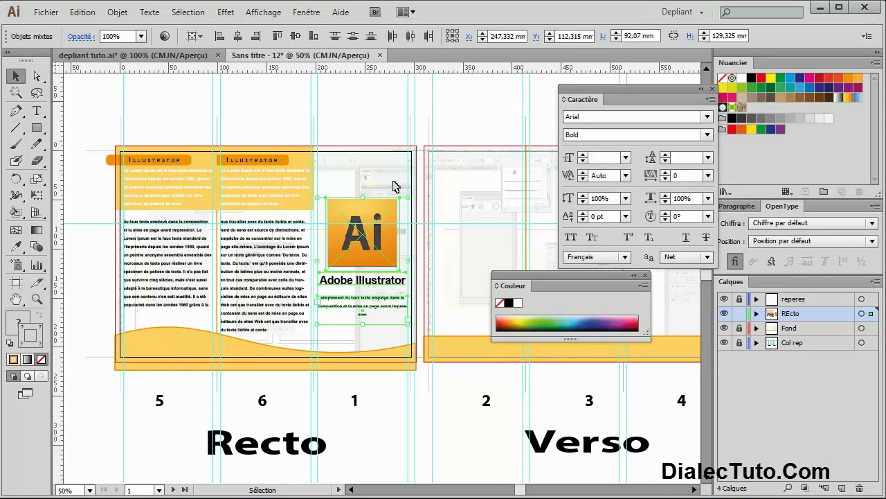
key(ctrl+plus)
key(ctrl+plus)
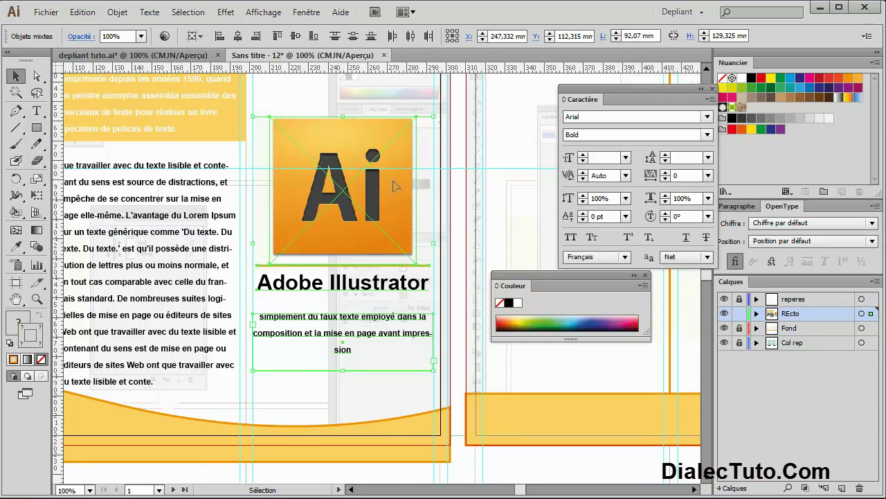
key(Left)
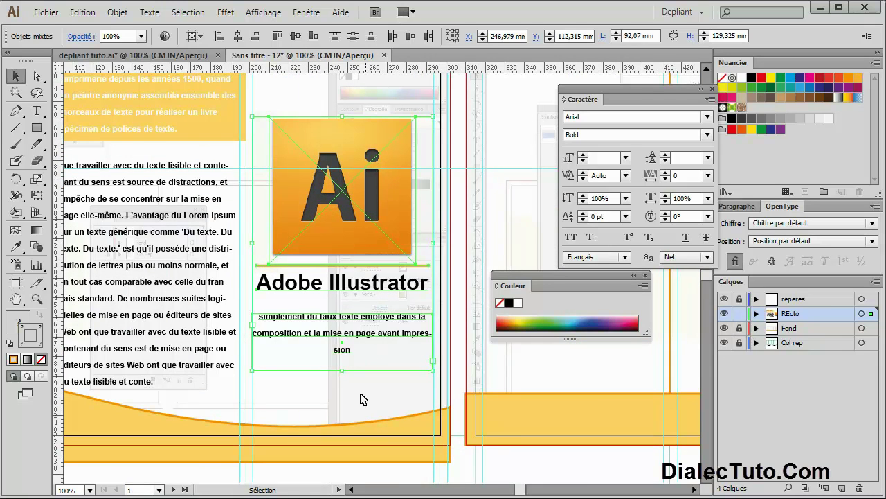
click(338, 413)
Raise the paragraph closer to the title and lower the title slightly
click(342, 335)
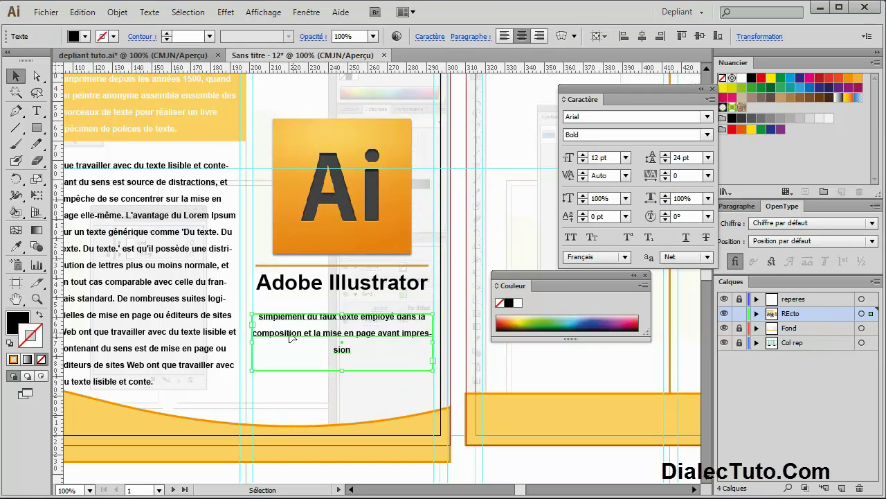
key(Up)
key(Up)
key(Up)
key(Up)
key(Up)
key(Up)
key(Up)
key(Up)
key(Up)
key(Up)
key(Up)
key(Up)
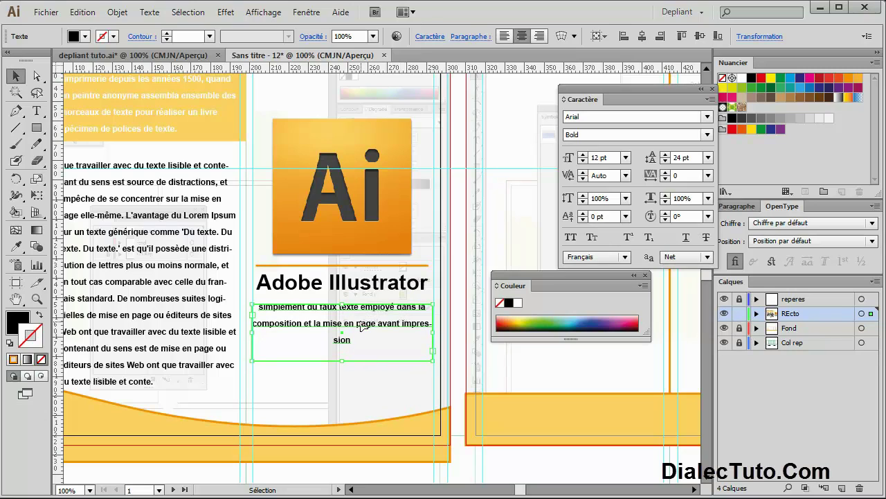
click(369, 288)
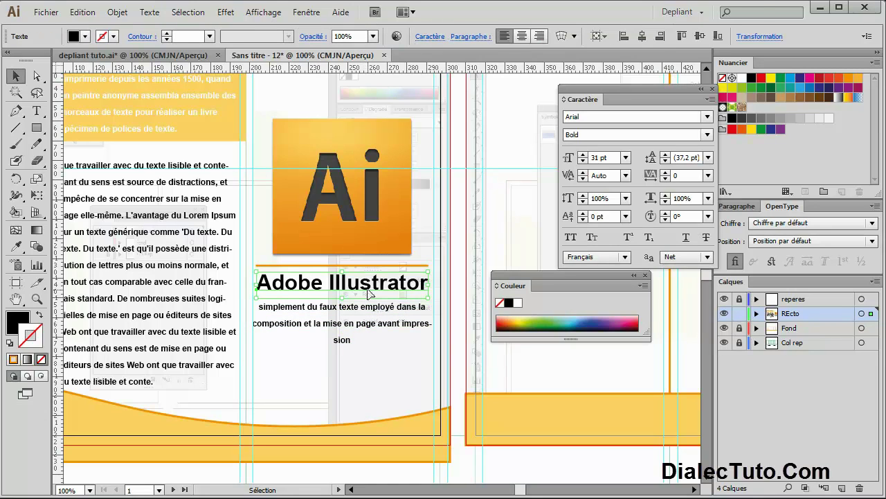
key(Down)
key(Down)
key(Down)
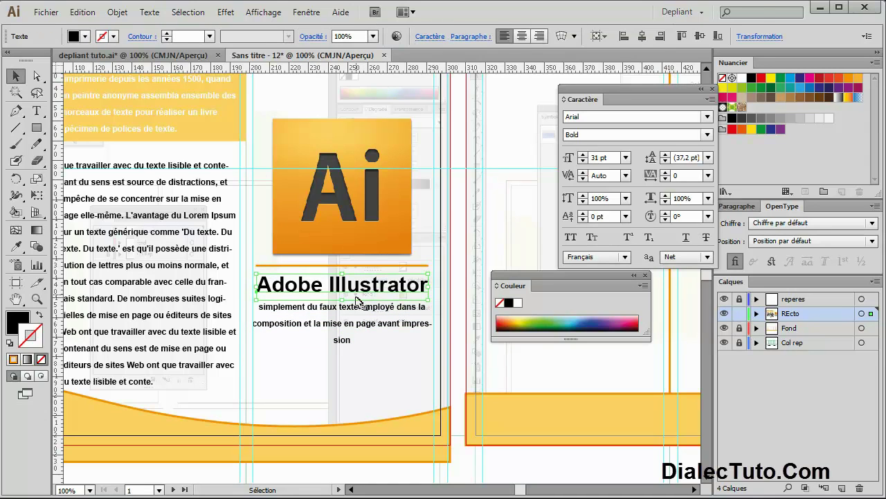
key(ctrl+shift+a)
key(ctrl+minus)
key(ctrl+minus)
key(ctrl+minus)
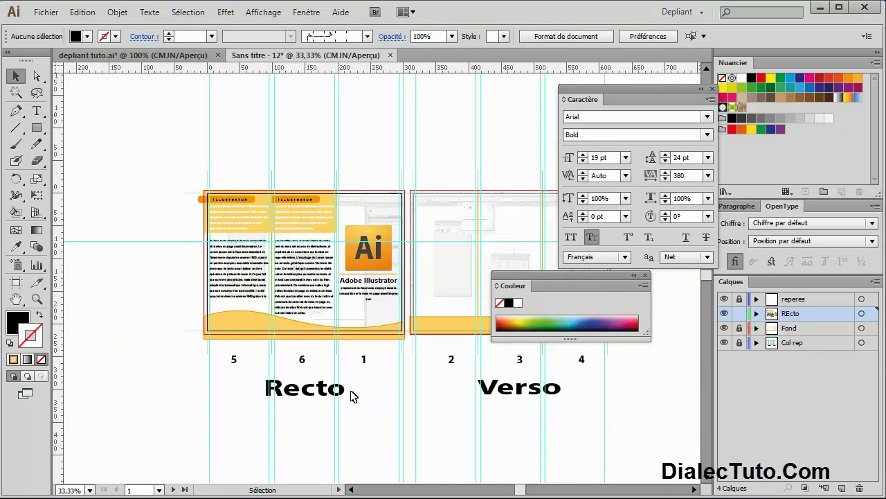
drag(369, 414, 379, 372)
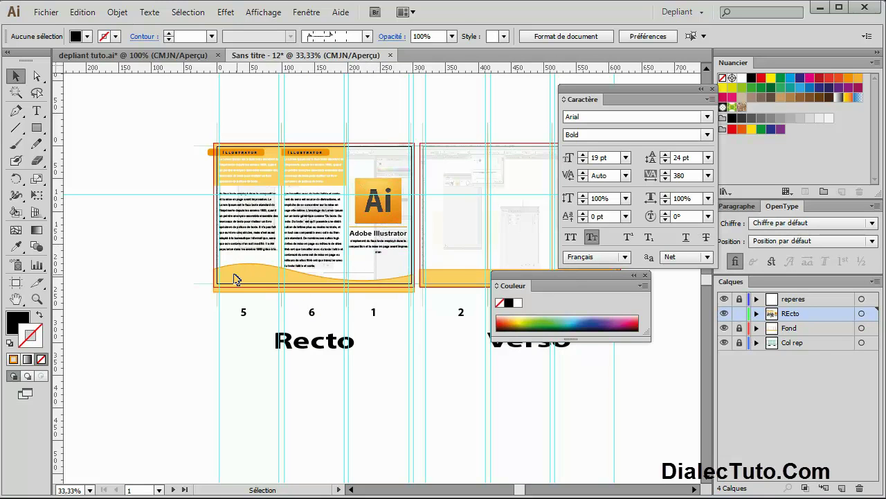
click(158, 55)
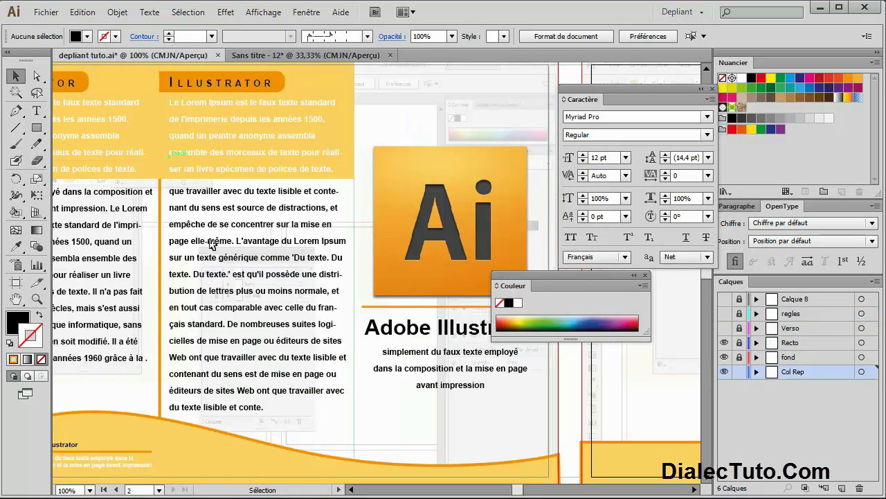
drag(155, 333, 130, 272)
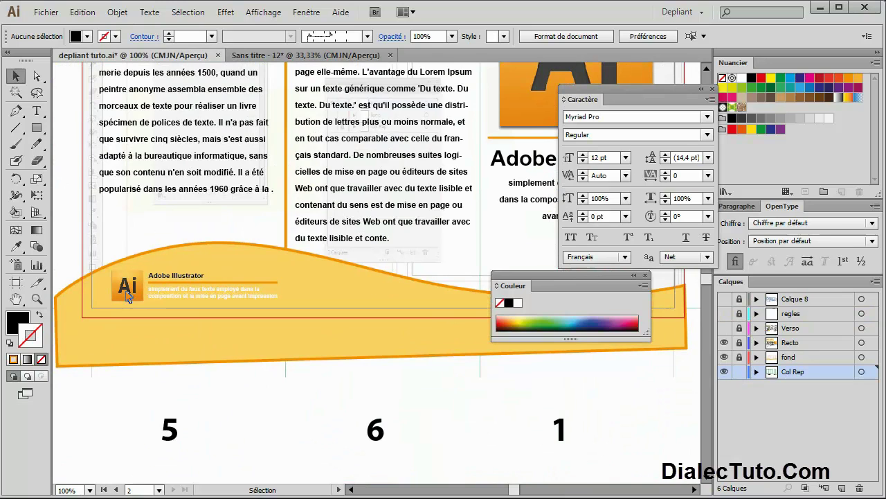
drag(314, 246, 260, 266)
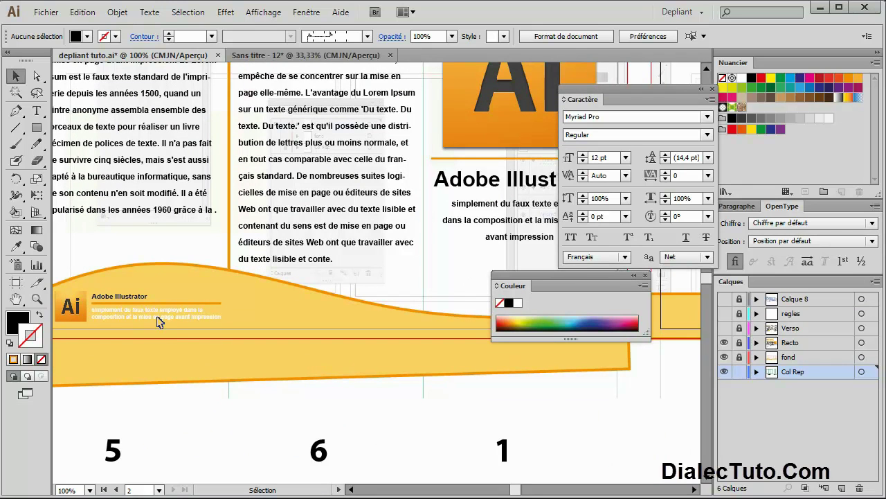
click(277, 55)
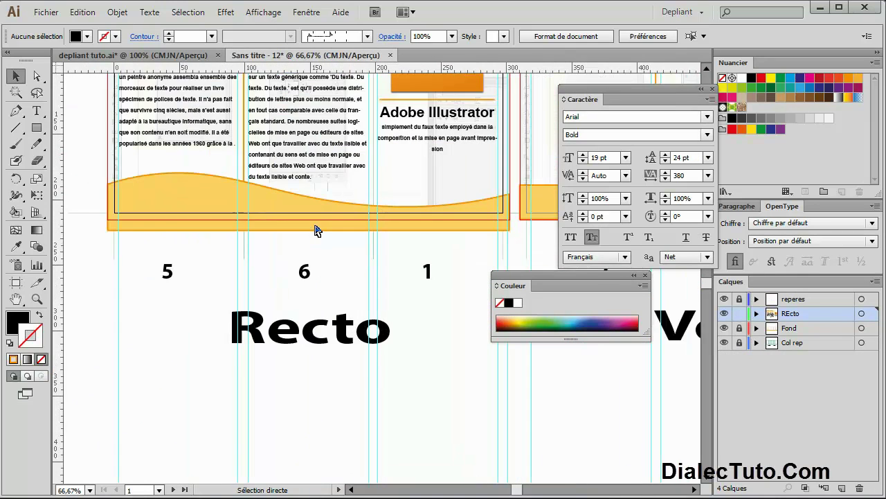
key(ctrl+plus)
Copy the Ai logo to the left of panel 5 and shrink it to about 15 mm
drag(284, 200, 372, 392)
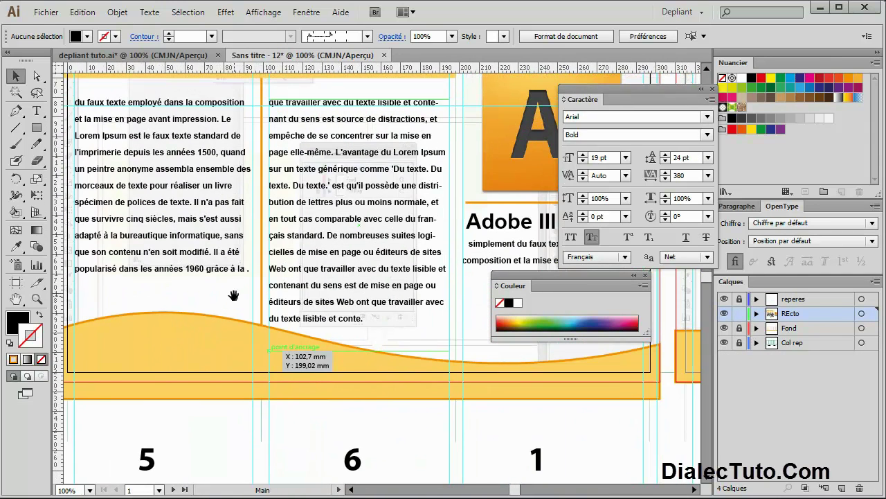
click(509, 182)
drag(527, 164, 135, 346)
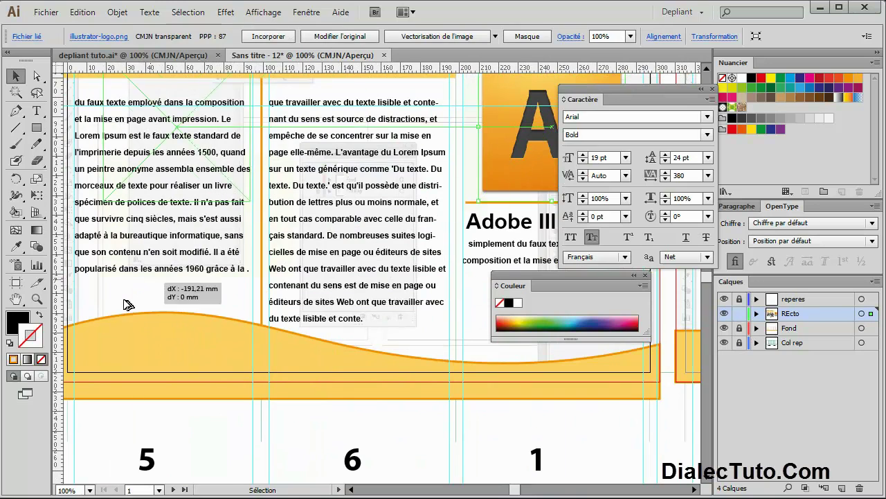
drag(211, 373, 364, 237)
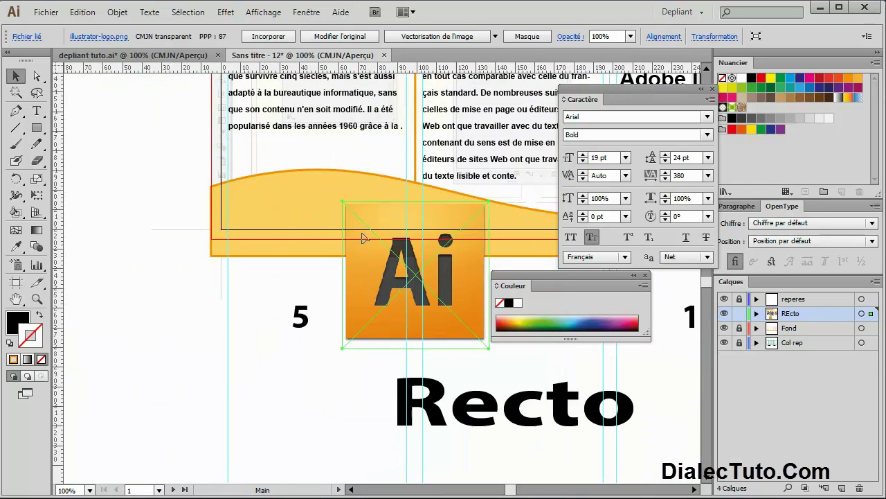
drag(396, 309, 122, 326)
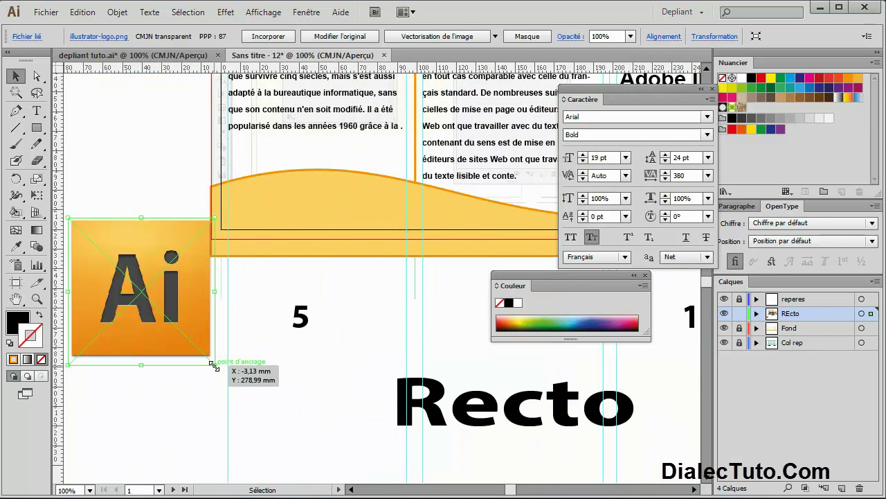
mouse_move(213, 365)
mouse_down()
mouse_move(155, 304)
mouse_move(247, 217)
mouse_up()
Copy the Adobe Illustrator title, paragraph and another full-size Ai logo into panel 5's orange band
scroll(131, 382, up, 2)
scroll(131, 381, up, 3)
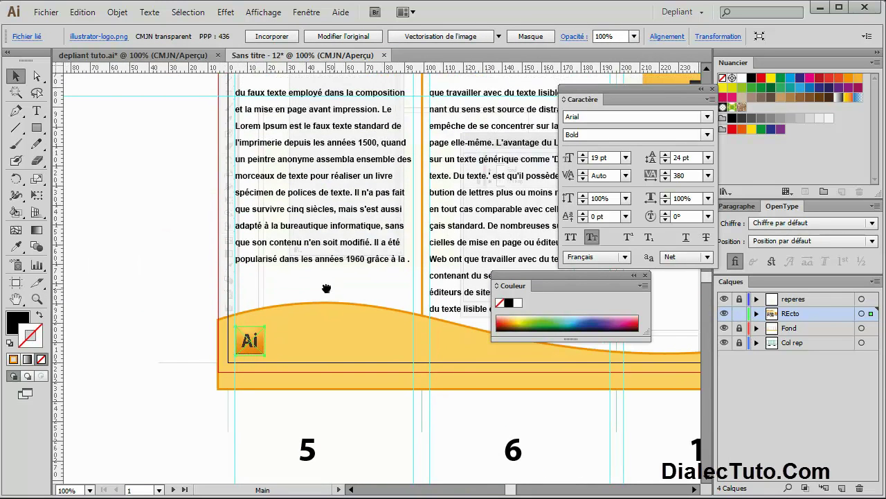
drag(326, 282, 156, 250)
click(482, 195)
alt+drag(507, 186, 157, 296)
alt+drag(528, 207, 208, 366)
alt+drag(506, 165, 223, 322)
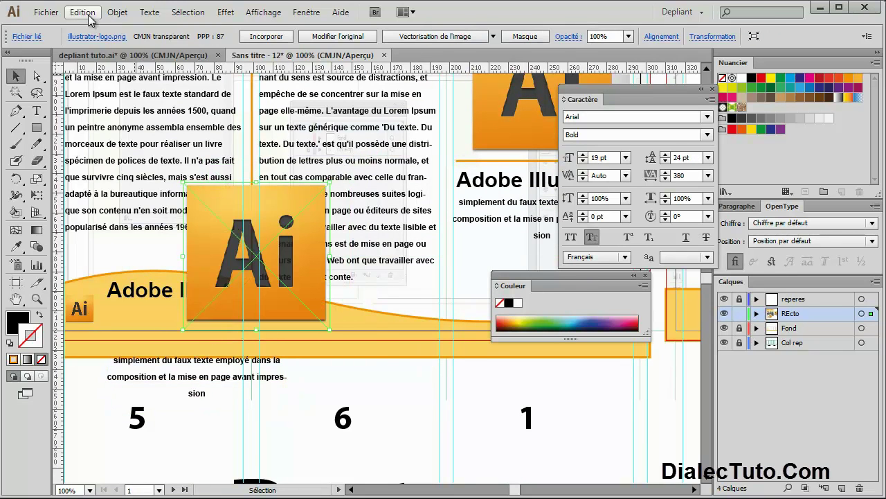
Undo the extra Ai logo copy and bring a copy of the orange line down near panel 5
click(83, 12)
click(97, 26)
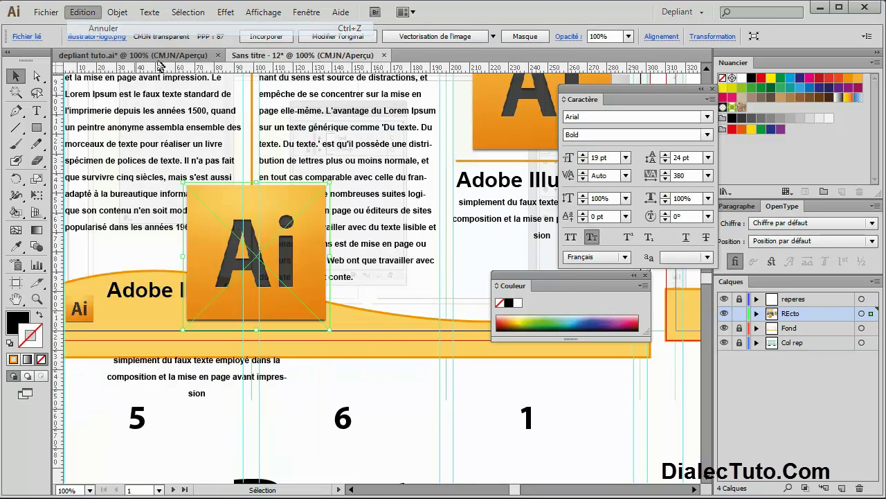
click(465, 166)
click(469, 165)
click(461, 165)
drag(463, 166, 185, 423)
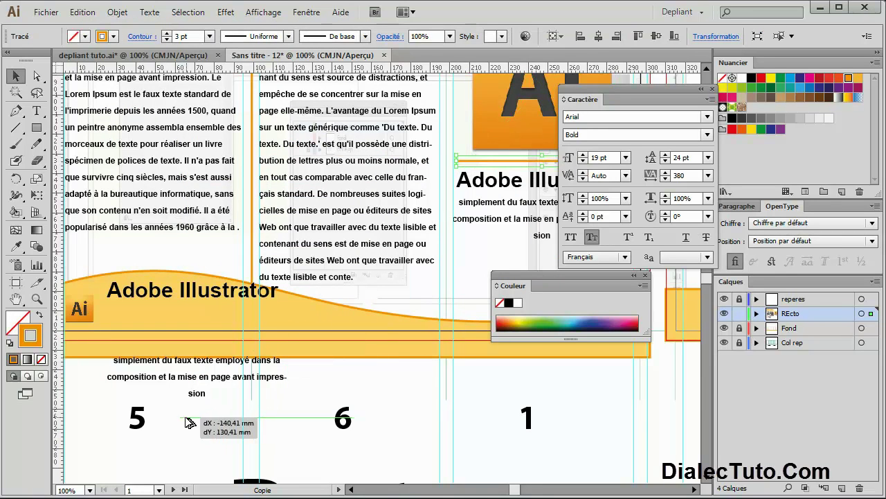
mouse_move(297, 369)
mouse_down()
mouse_move(478, 322)
mouse_move(364, 272)
mouse_up()
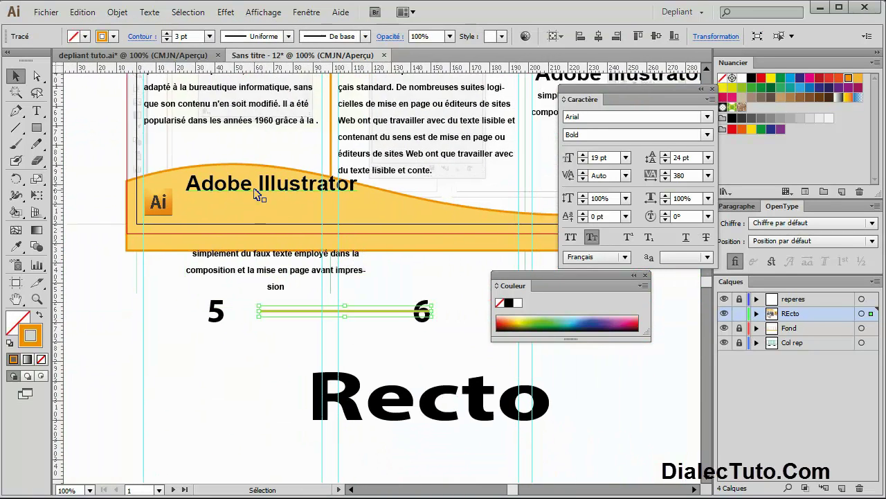
Set the Adobe Illustrator title below the 5 and 6 numbers and lift the orange line into the wave
click(255, 199)
drag(255, 190, 213, 377)
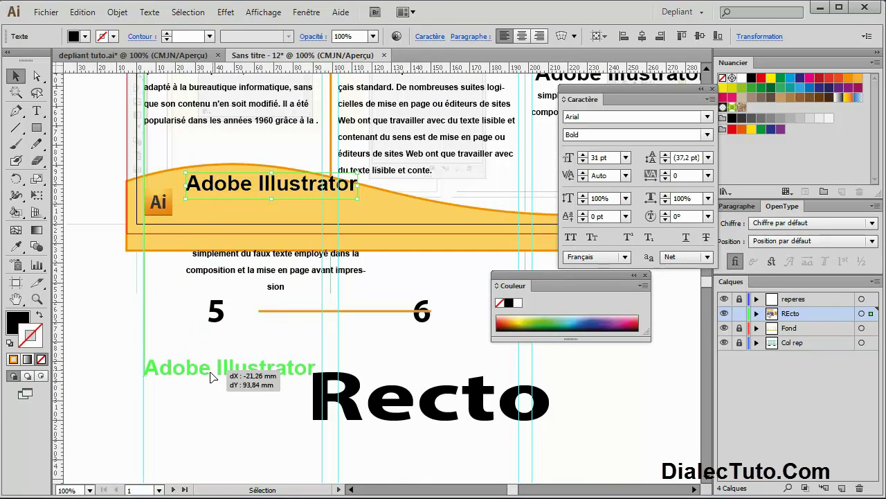
click(368, 314)
drag(374, 319, 295, 203)
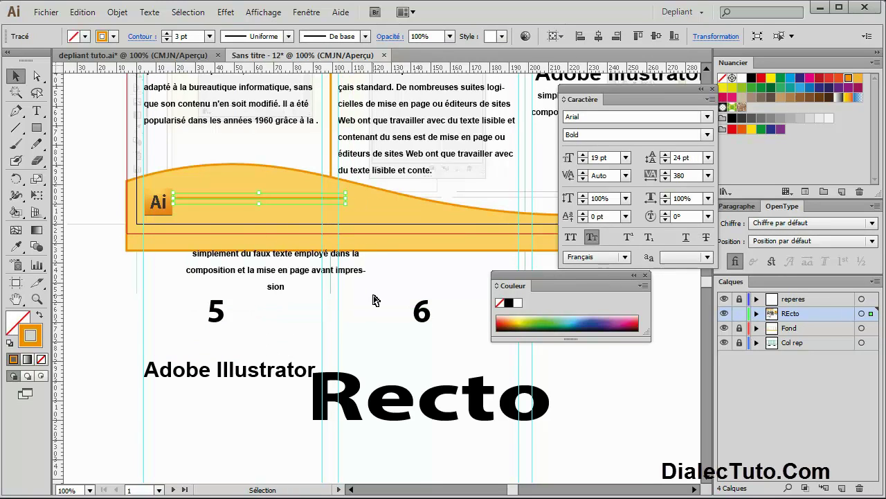
Shorten the orange line beside the Ai logo to about 77 mm
key(ctrl+plus)
drag(325, 283, 366, 327)
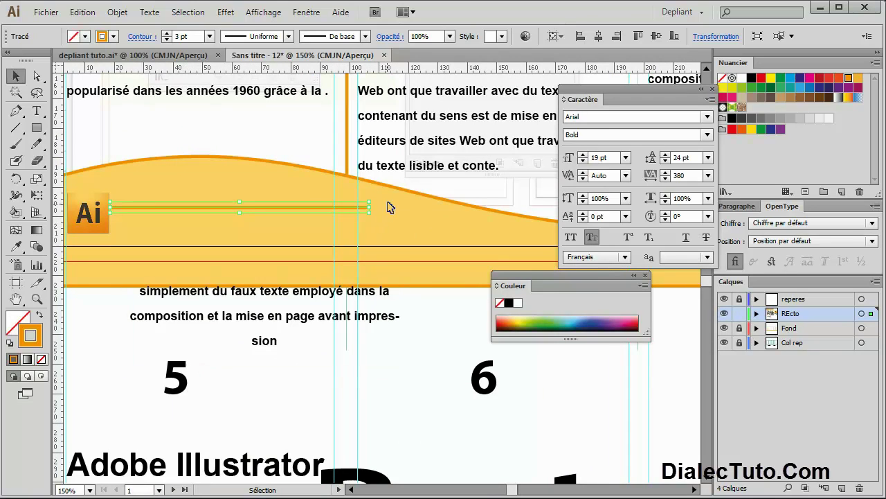
drag(371, 208, 338, 208)
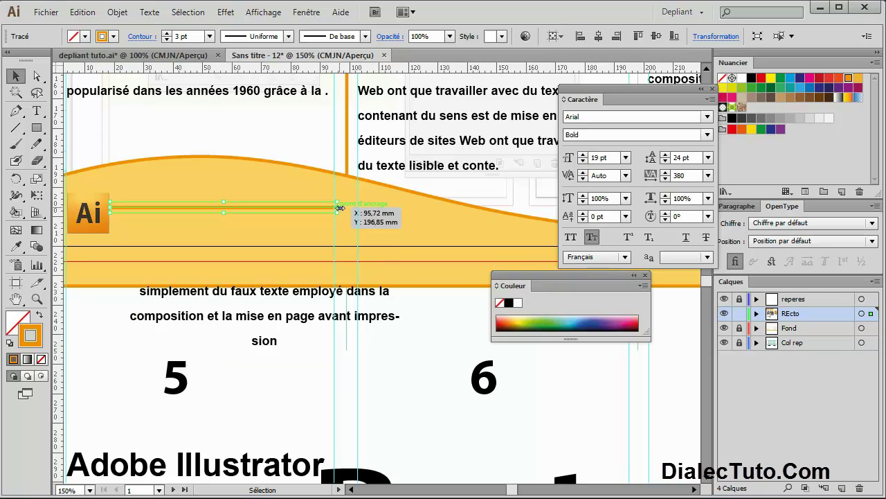
drag(338, 208, 337, 208)
click(400, 306)
drag(259, 268, 294, 270)
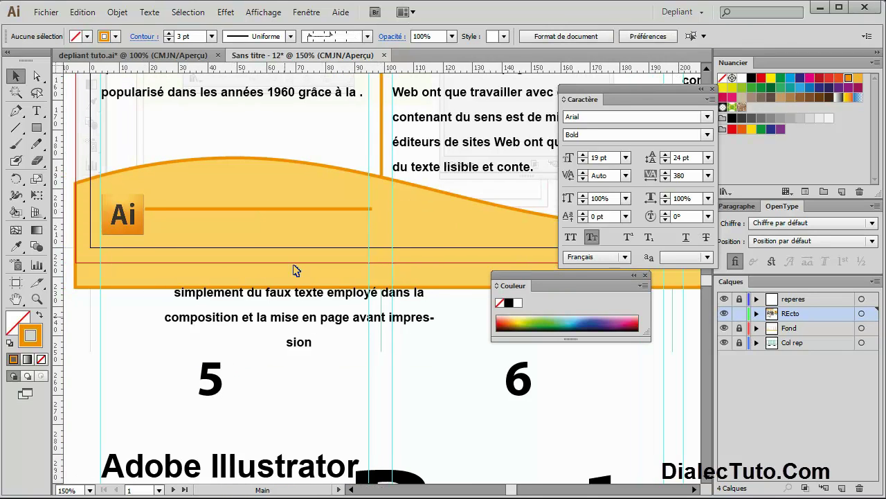
click(324, 208)
drag(372, 208, 368, 210)
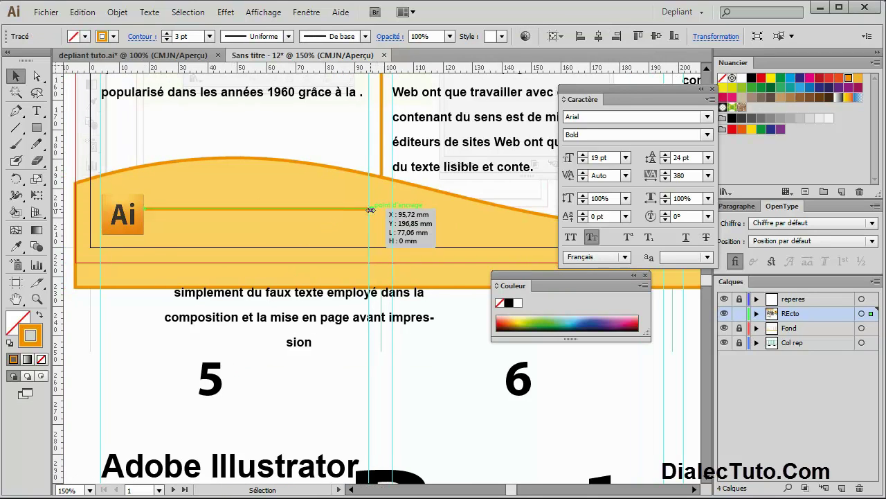
Raise the Adobe Illustrator title to sit just above the orange line
click(420, 364)
scroll(243, 402, down, 3)
drag(243, 411, 289, 152)
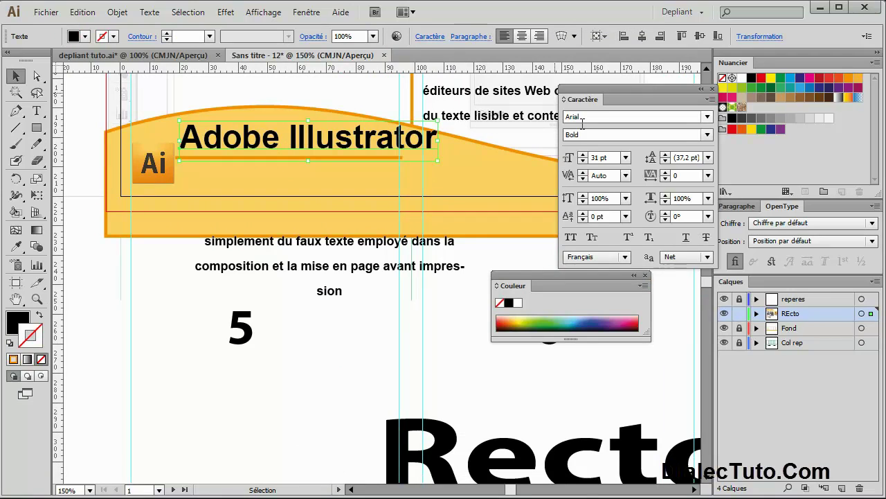
Set the wave title to 10 pt and nudge it into place
click(607, 158)
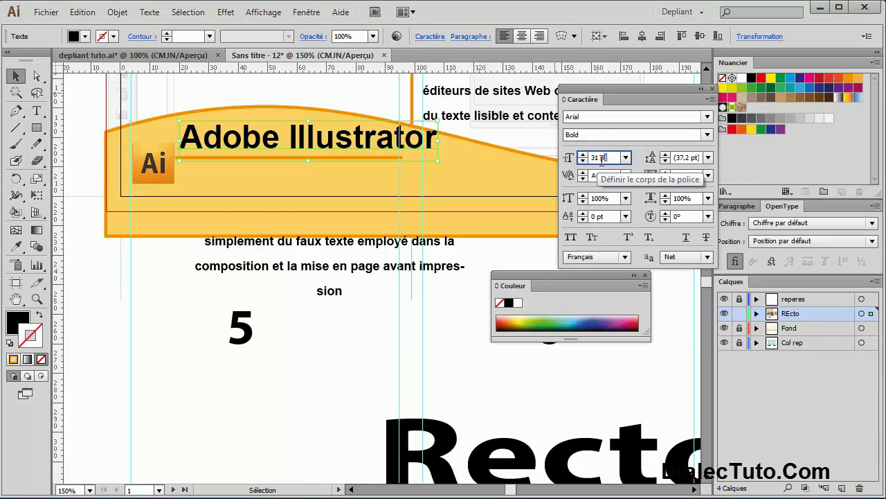
text(1)
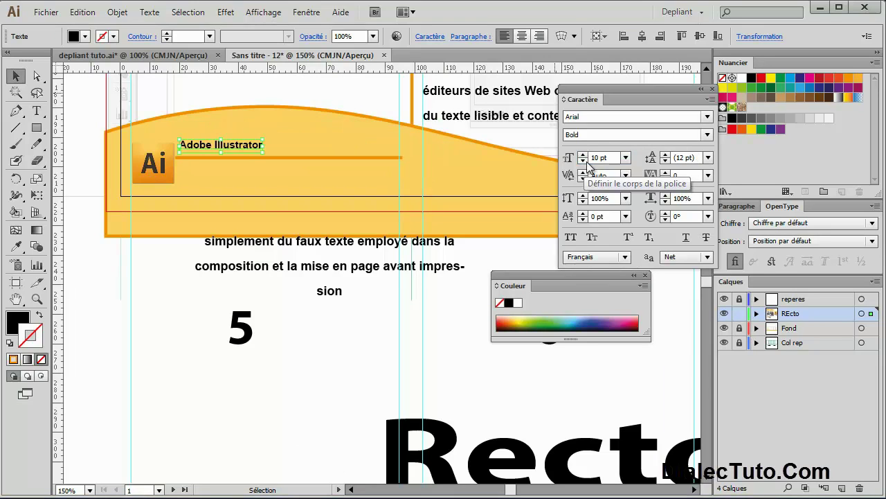
key(Down)
key(Down)
key(Left)
key(Left)
key(Right)
key(Right)
key(Right)
key(Down)
Give the description paragraph 8 pt size and 10 pt leading, and shrink its frame to two lines
click(287, 270)
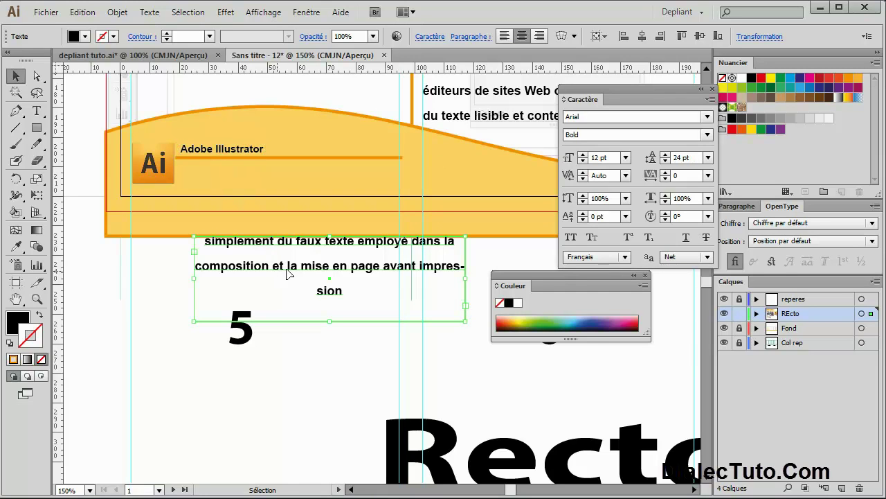
drag(338, 278, 291, 299)
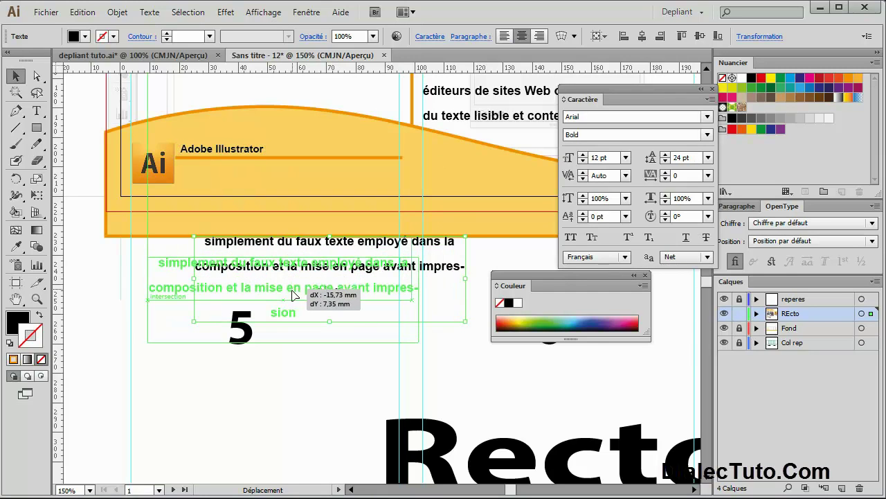
click(600, 158)
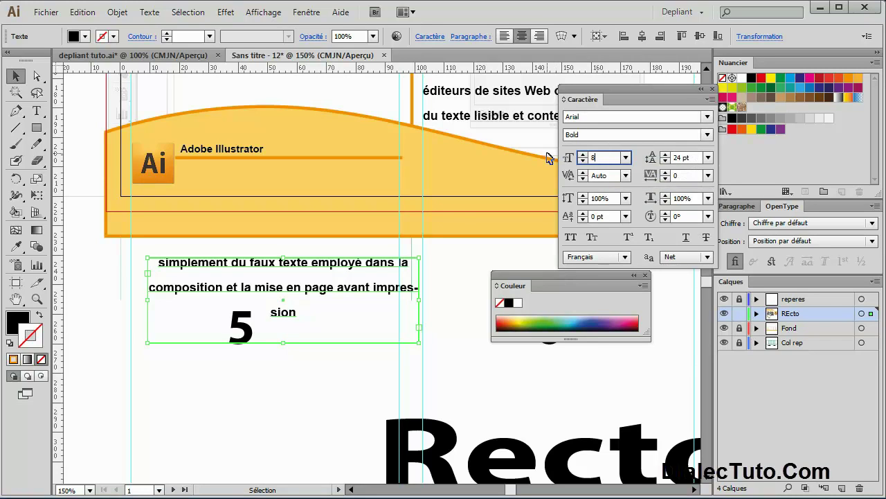
key(Return)
click(656, 159)
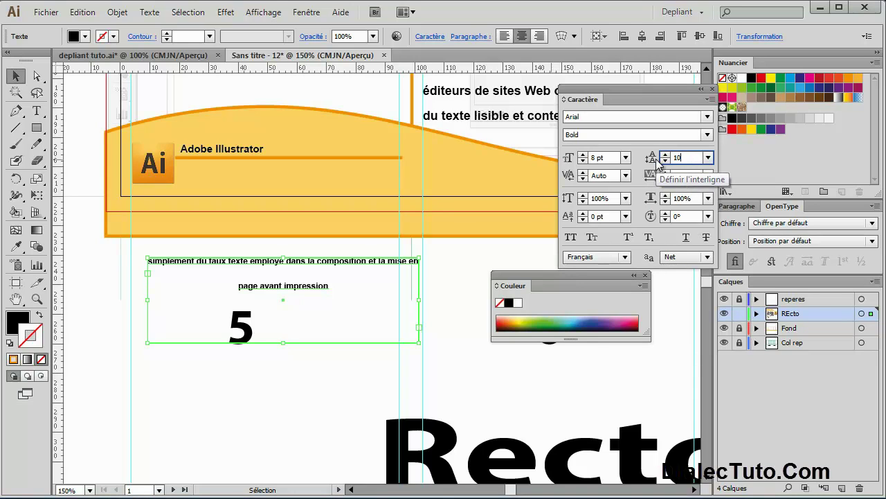
key(Return)
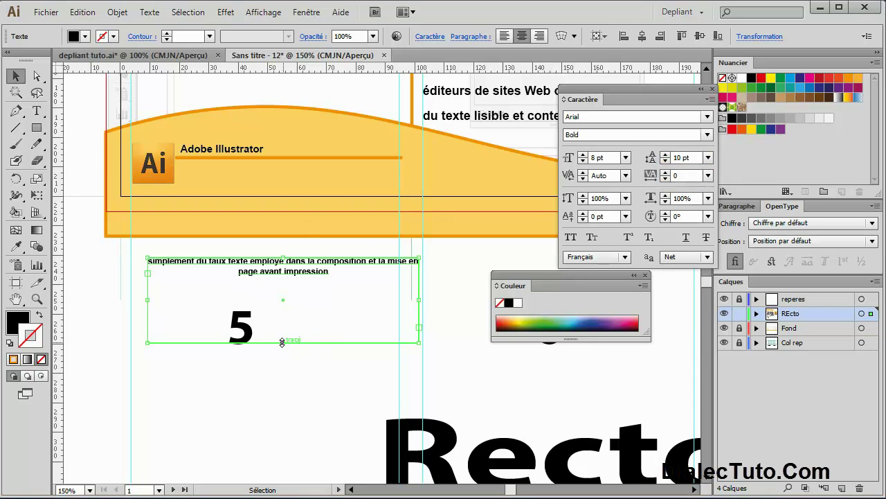
drag(282, 342, 282, 285)
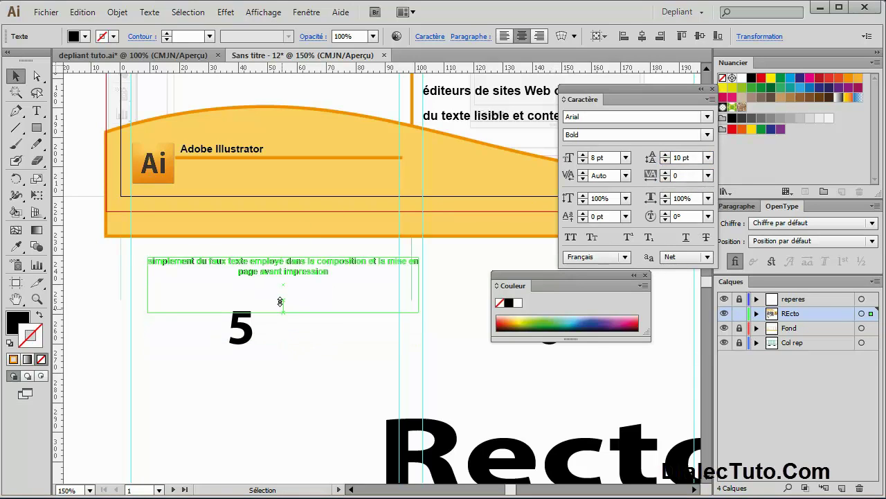
Left-align the paragraph, fit it under the orange line at the line's width, and fill it white
click(502, 40)
drag(200, 275, 234, 182)
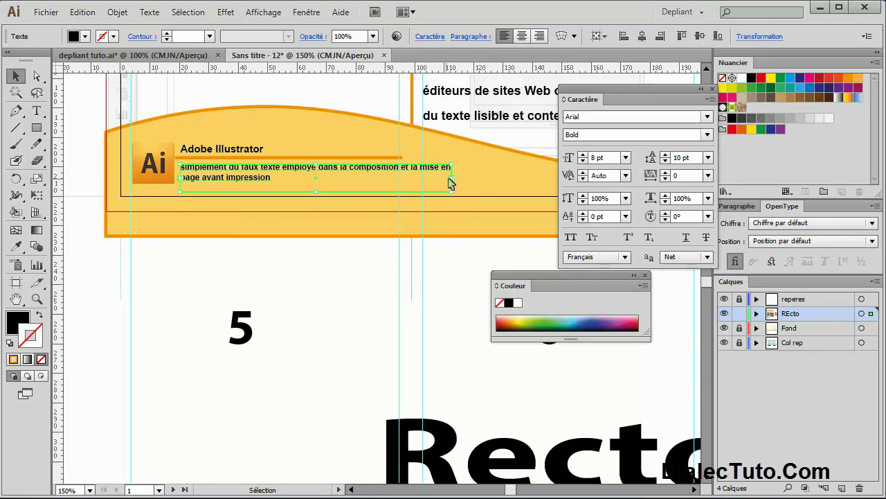
drag(451, 180, 399, 178)
click(281, 322)
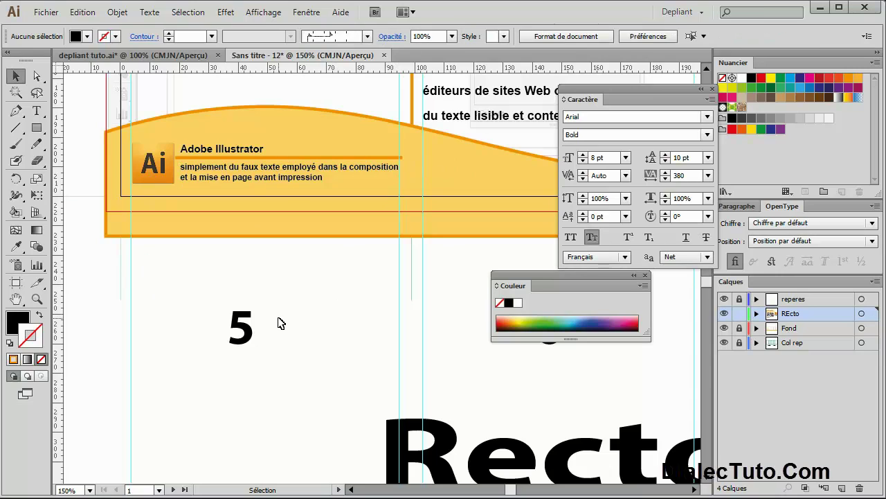
click(252, 182)
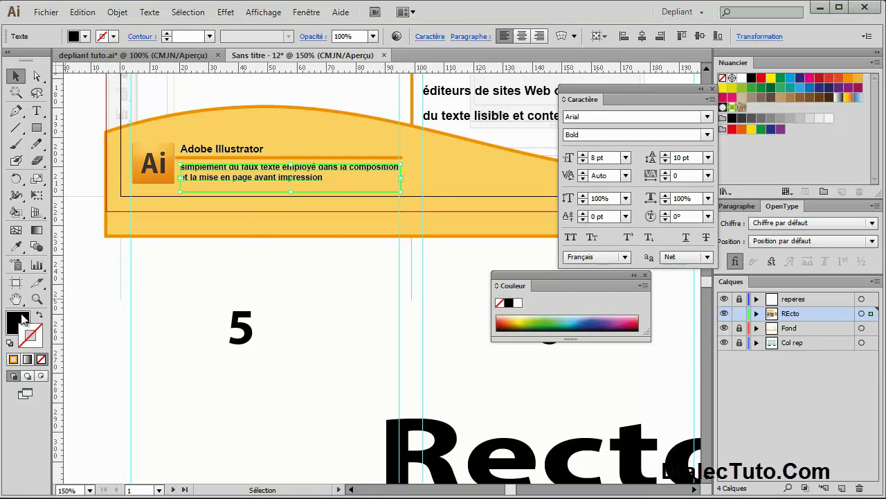
click(742, 81)
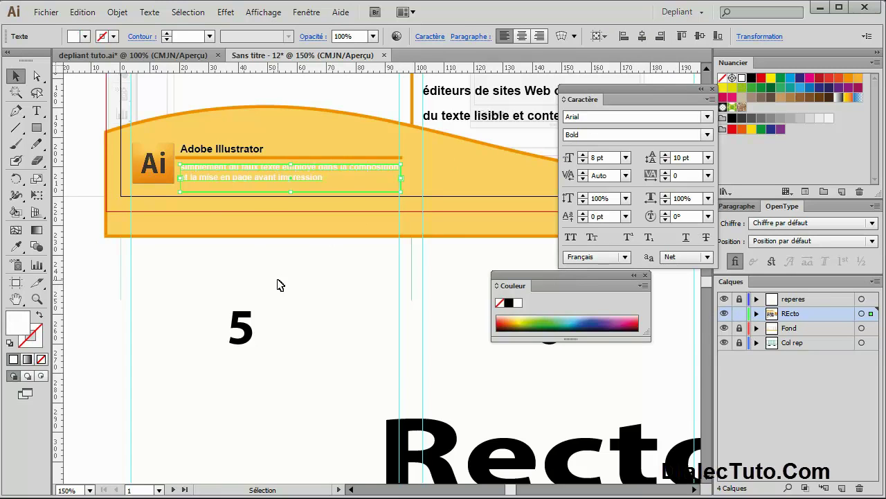
click(302, 297)
key(ctrl+minus)
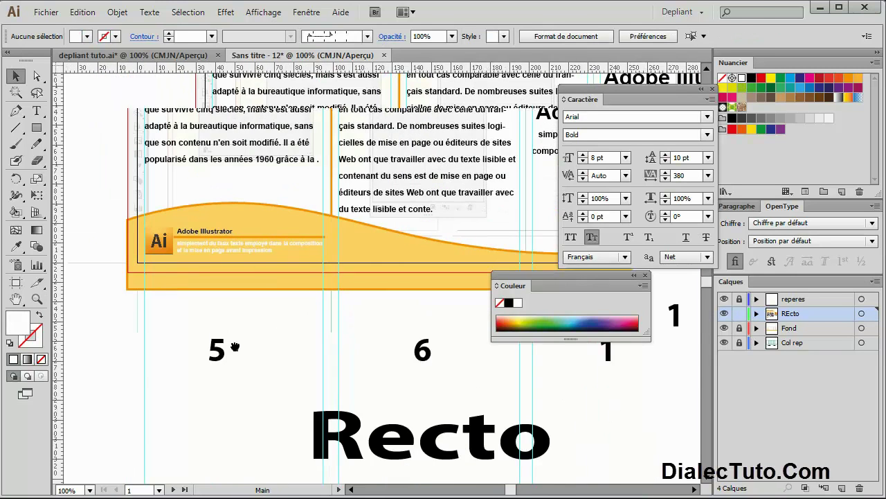
Zoom out to the Verso artboard and add a new layer named Verso above REcto
drag(302, 298, 231, 355)
key(ctrl+minus)
drag(315, 356, 221, 384)
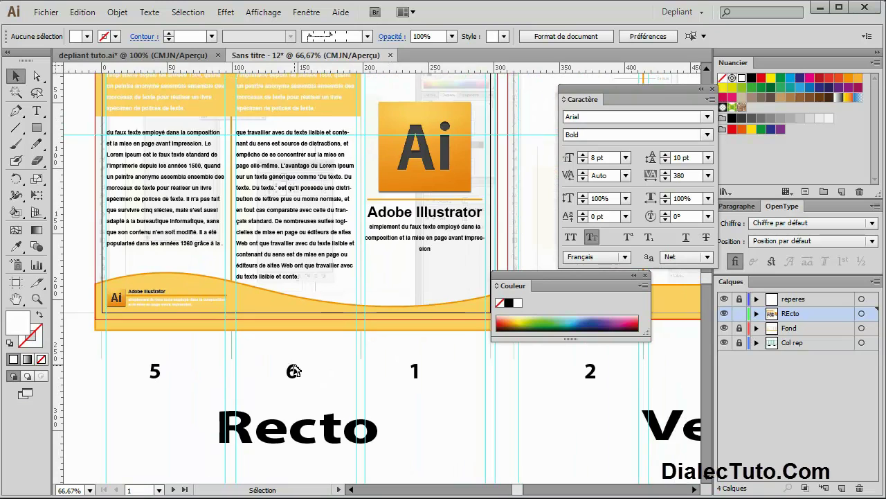
key(ctrl+minus)
mouse_move(385, 390)
mouse_down()
mouse_move(325, 369)
mouse_move(313, 391)
mouse_up()
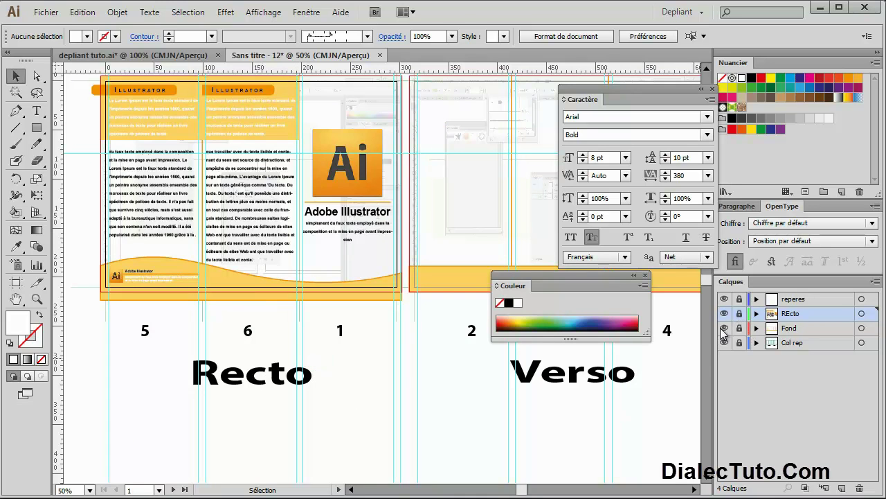
drag(466, 280, 248, 290)
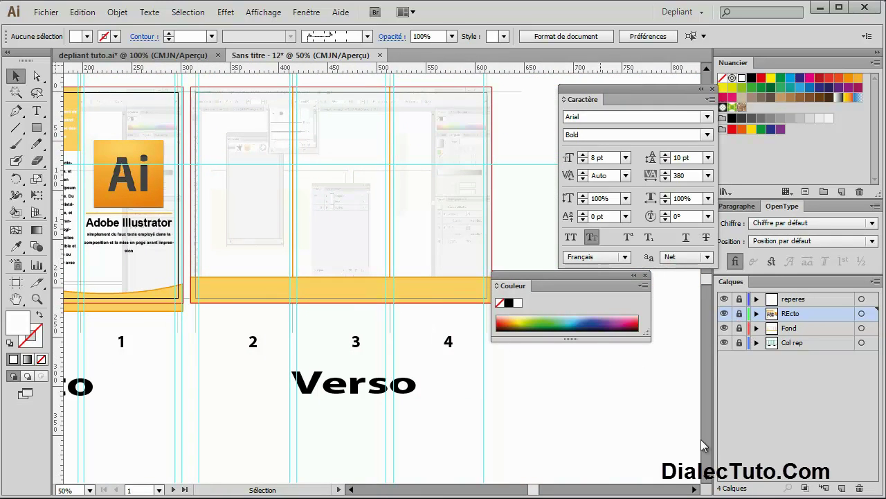
click(843, 489)
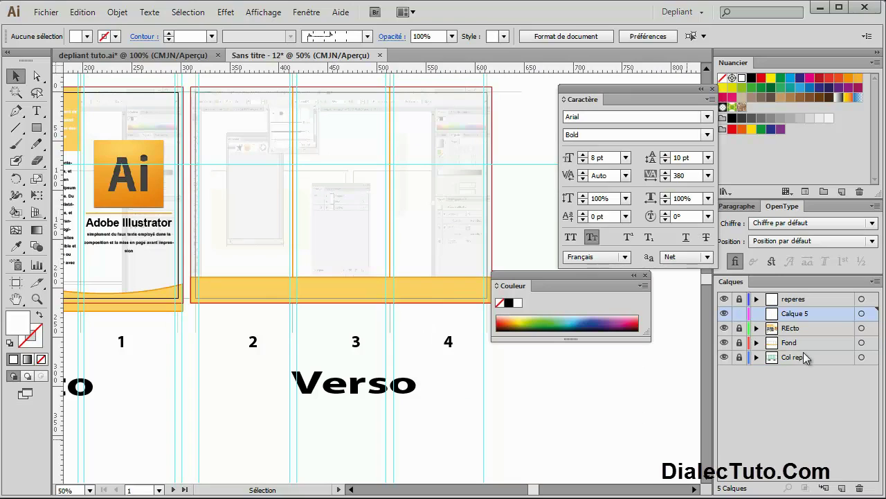
double_click(802, 316)
text(Verso)
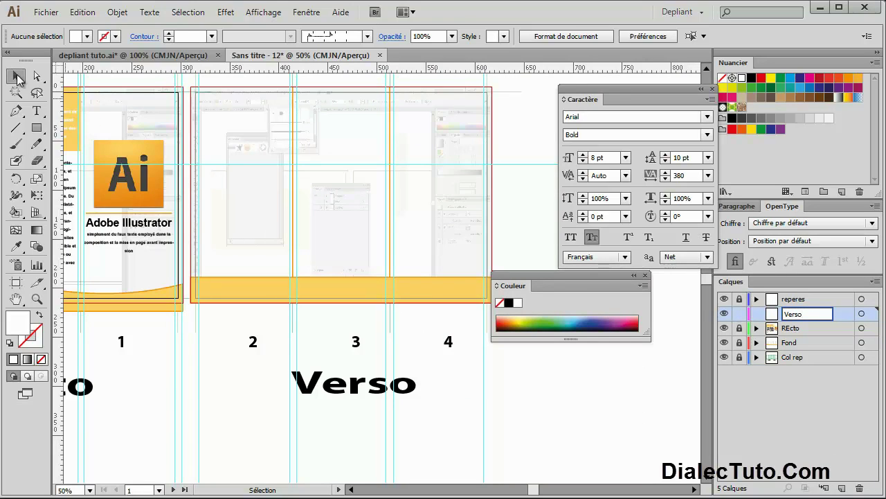
key(Return)
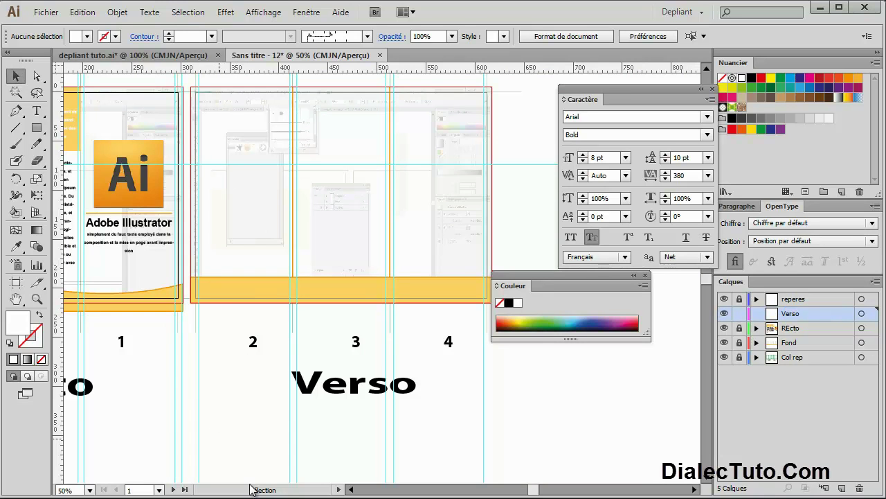
key(alt+Tab)
Copy the Titre Volet 2 line from WordPad and paste it atop Verso panel 2
scroll(324, 265, down, 1)
scroll(297, 293, down, 2)
scroll(267, 238, down, 1)
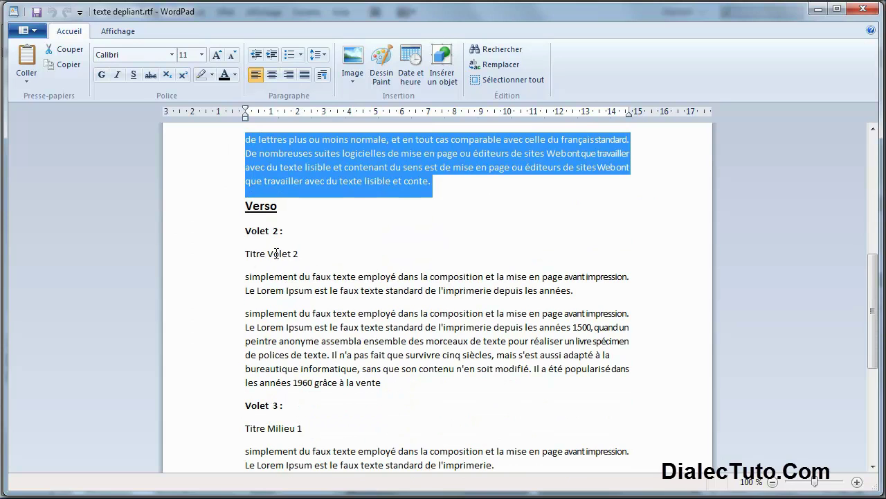
click(226, 257)
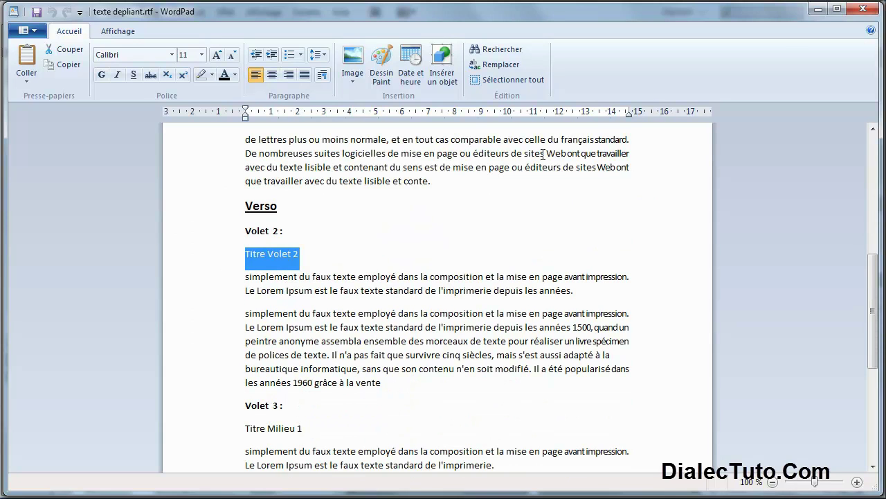
click(818, 9)
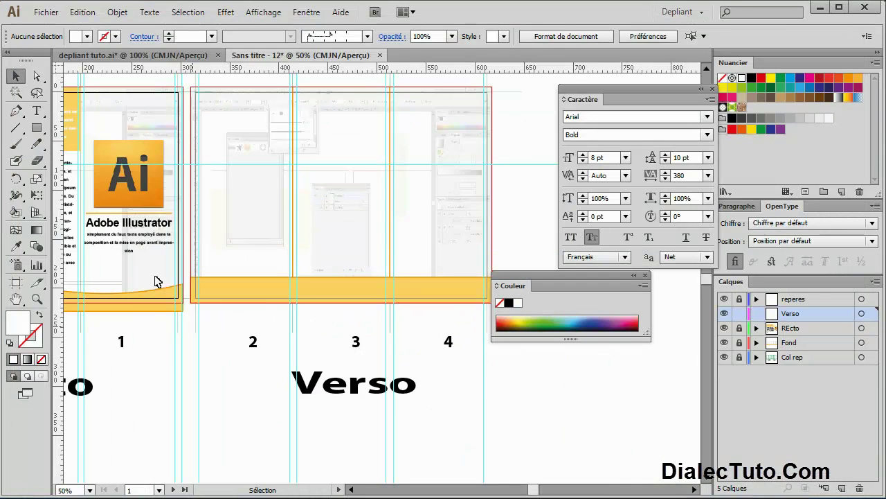
click(36, 111)
click(212, 109)
key(ctrl+v)
click(16, 75)
click(263, 423)
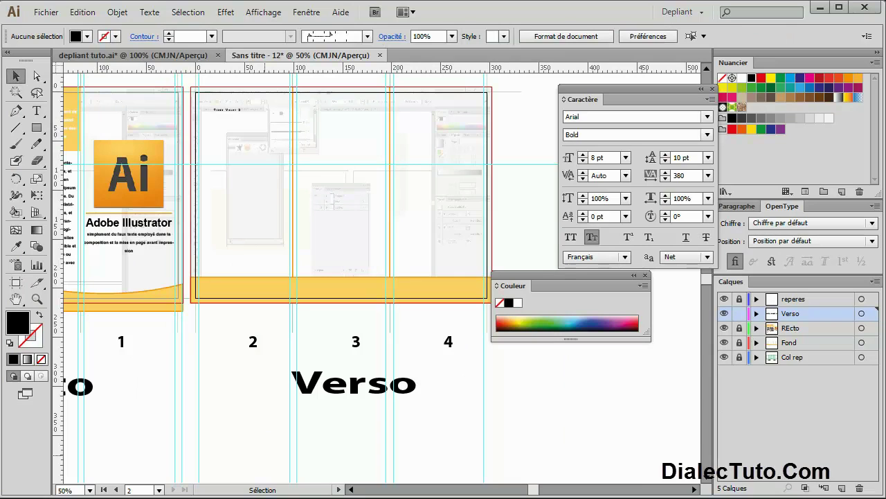
Copy the two-line paragraph under Titre Volet 2 from WordPad and return to Illustrator
key(alt+Tab)
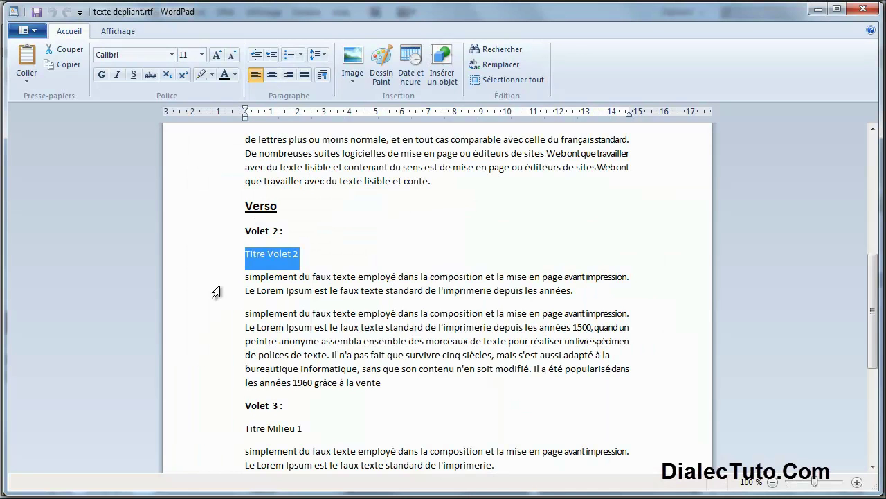
double_click(210, 291)
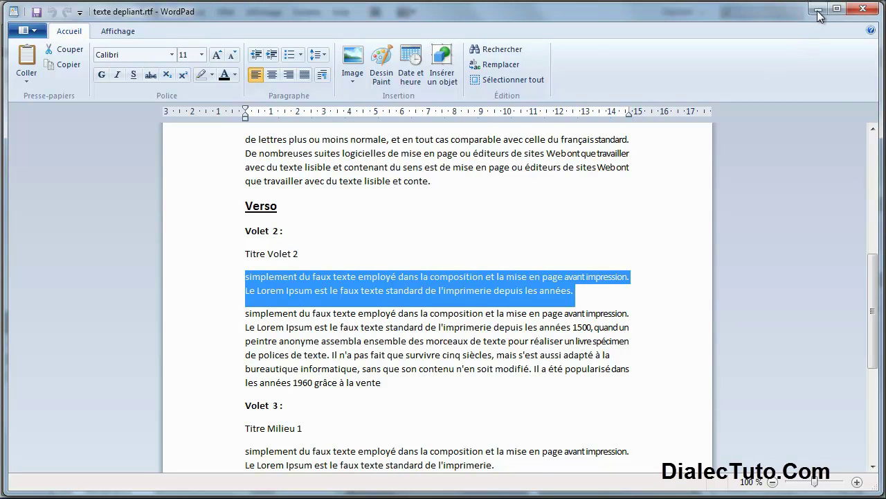
click(818, 9)
click(37, 110)
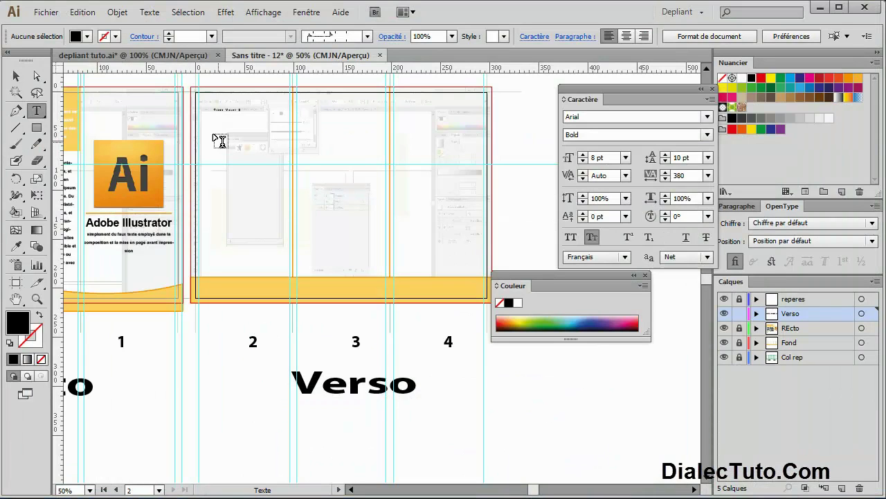
Paste the short paragraph into a text frame under Titre Volet 2
drag(200, 118, 297, 148)
key(ctrl+v)
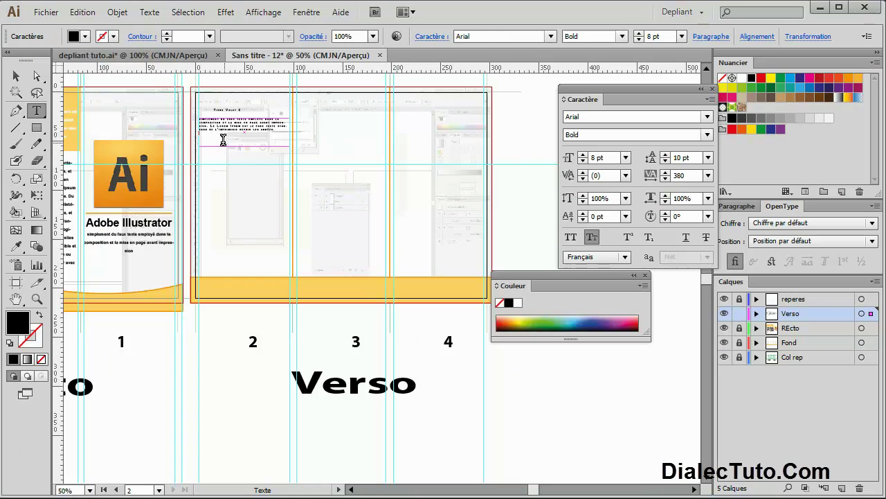
click(16, 76)
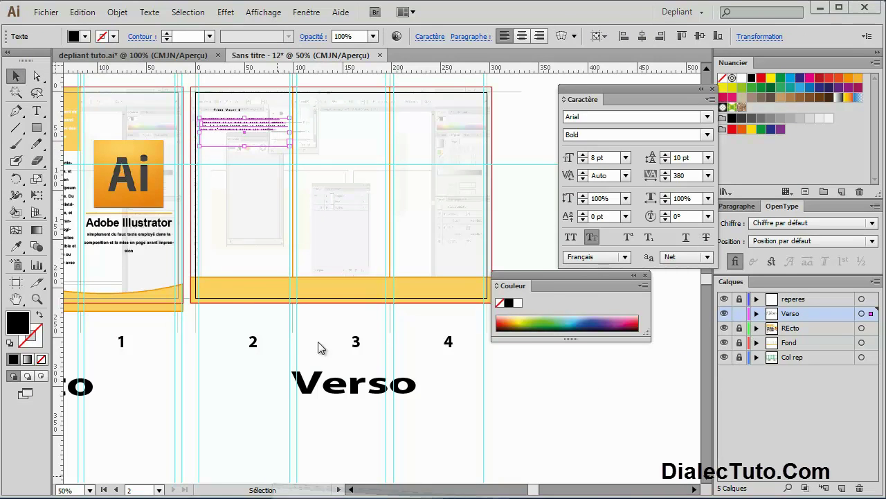
Copy the long Lorem Ipsum paragraph and paste it into a second frame below the first
key(alt+Tab)
double_click(219, 341)
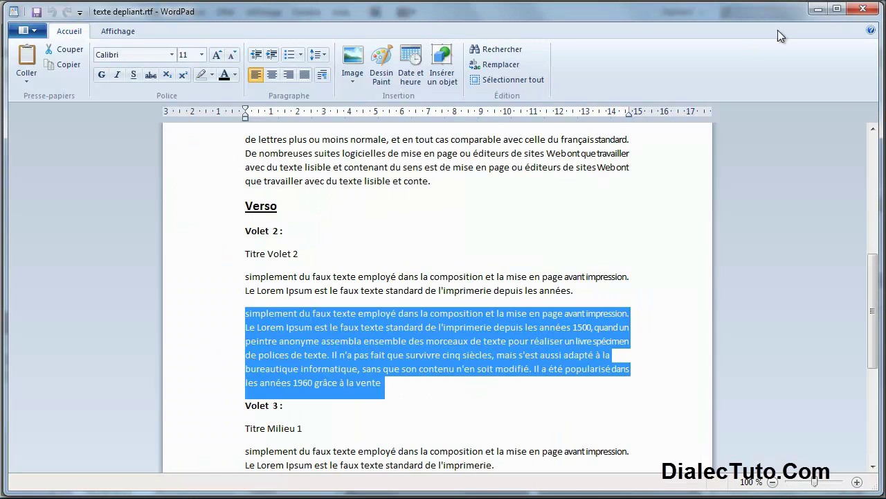
click(818, 8)
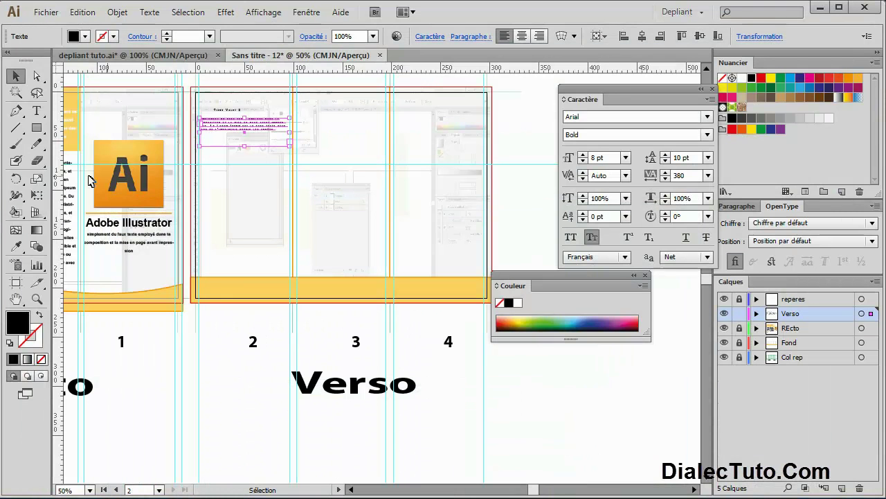
click(38, 112)
key(ctrl+plus)
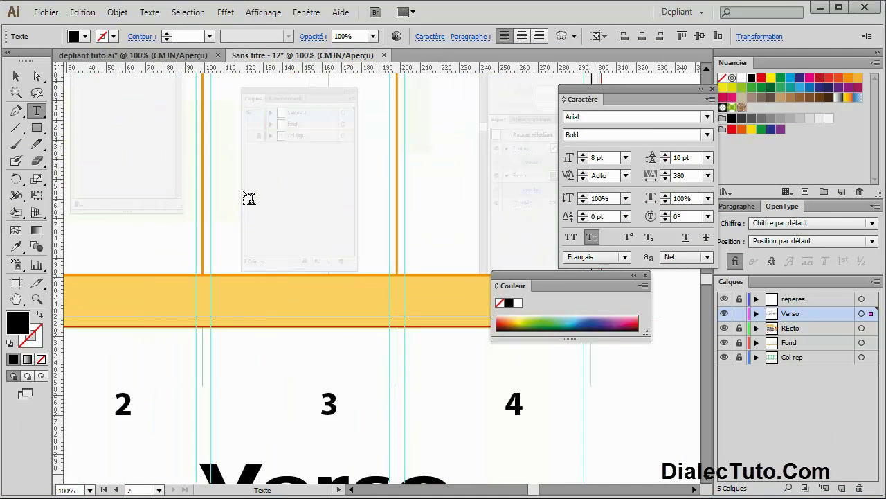
drag(180, 187, 340, 307)
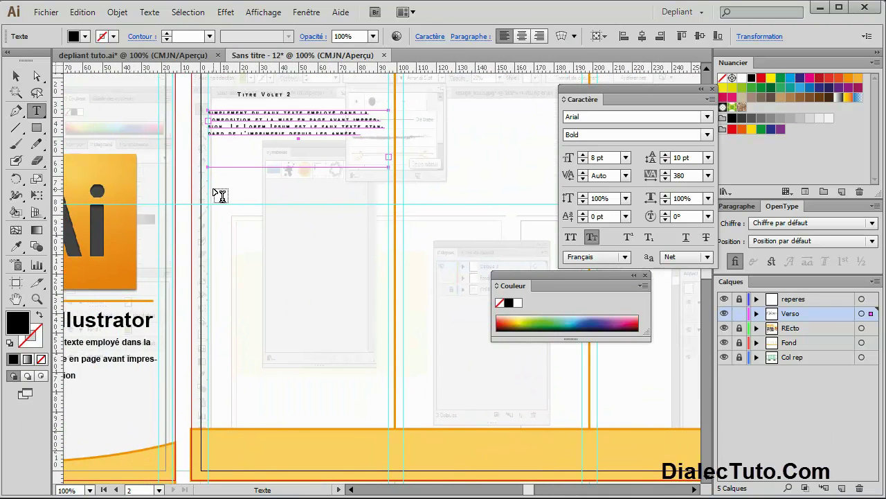
drag(209, 186, 389, 280)
key(ctrl+v)
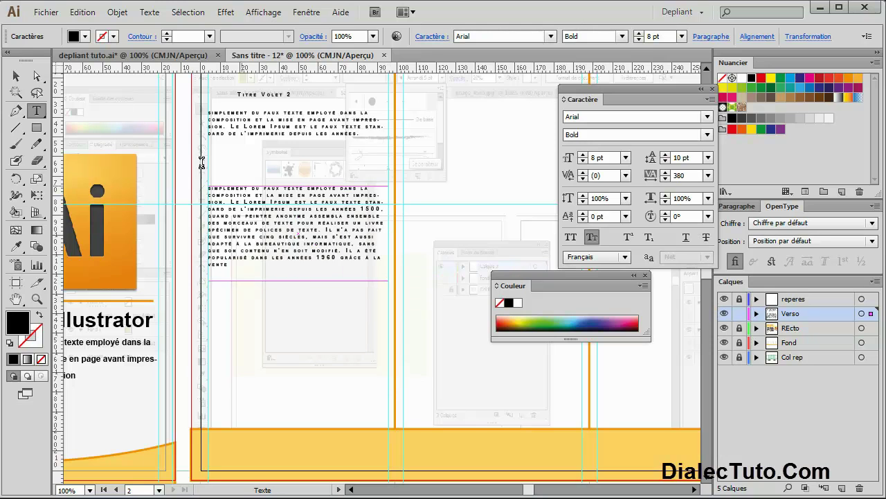
click(16, 76)
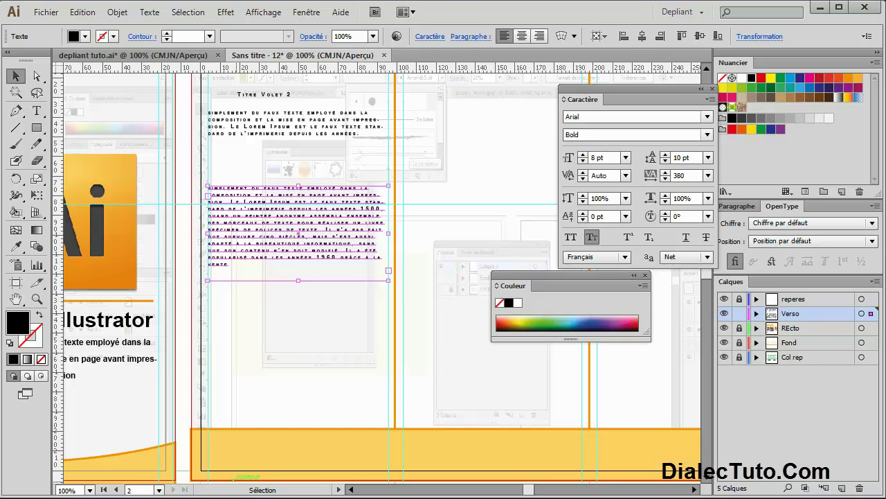
Copy Titre Milieu 1 from WordPad and paste it as point text in the third panel
key(alt+Tab)
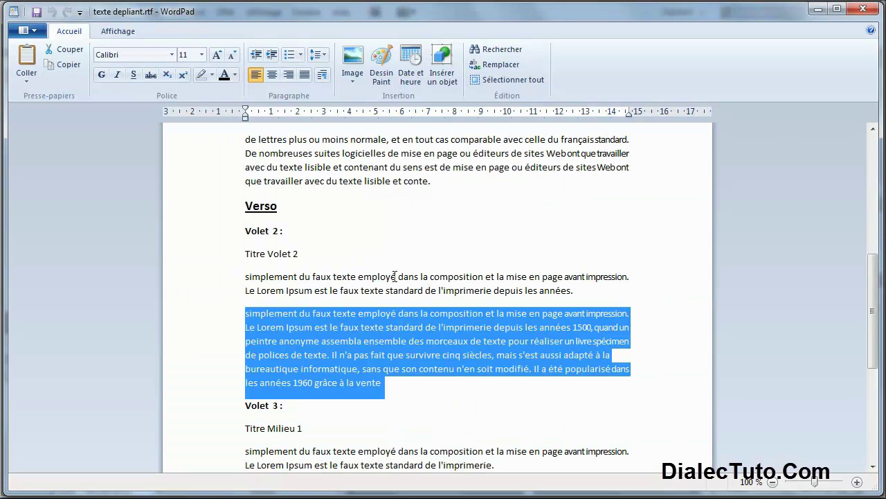
scroll(430, 289, down, 3)
click(221, 302)
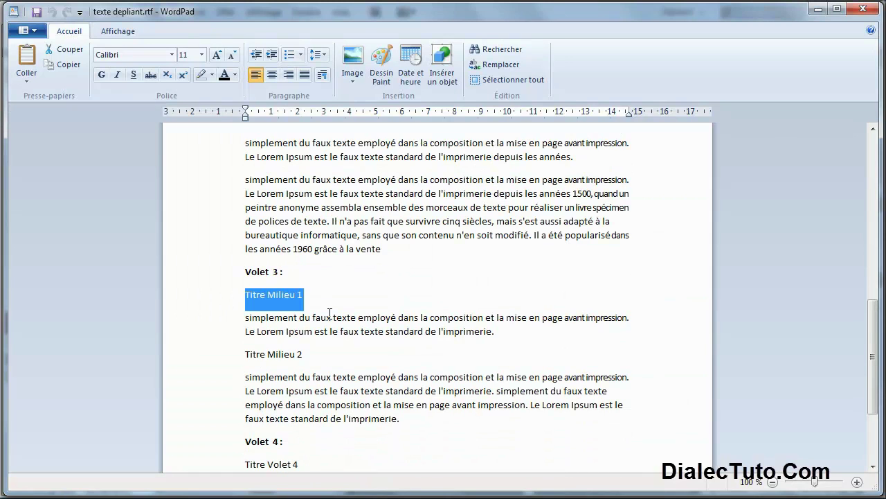
click(820, 11)
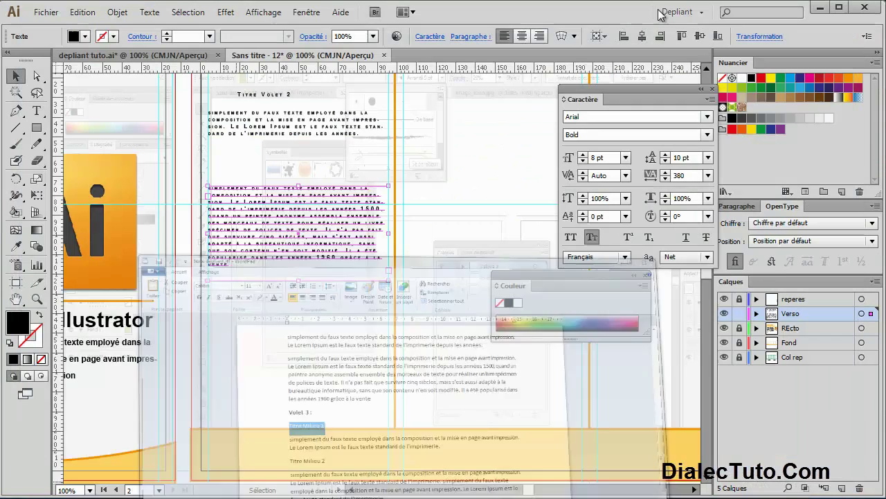
drag(229, 231, 198, 243)
key(t)
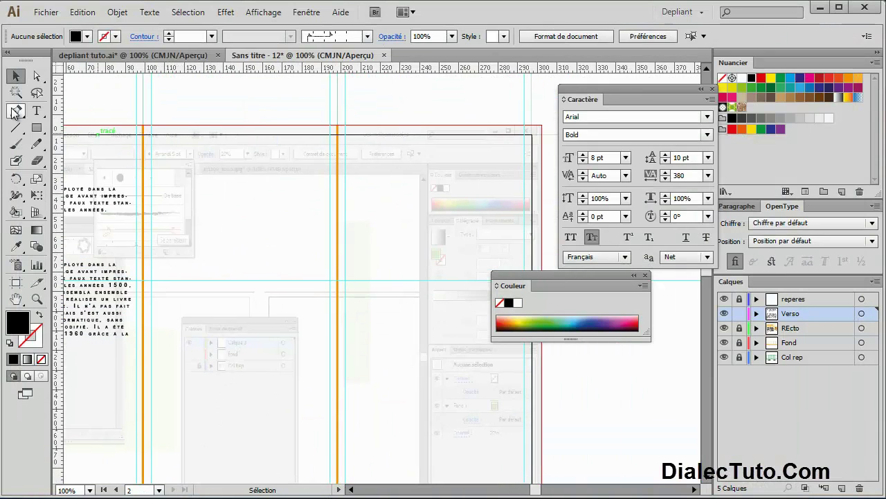
click(186, 182)
text(Titre Milieu 1)
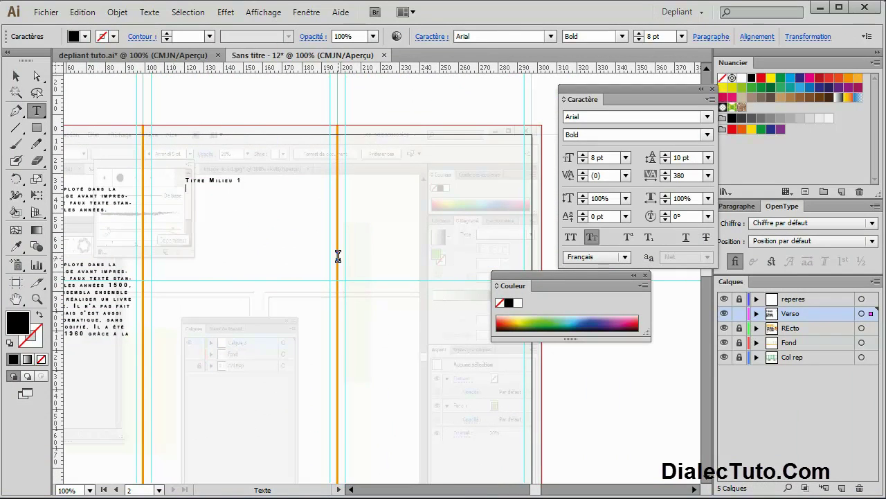
click(16, 76)
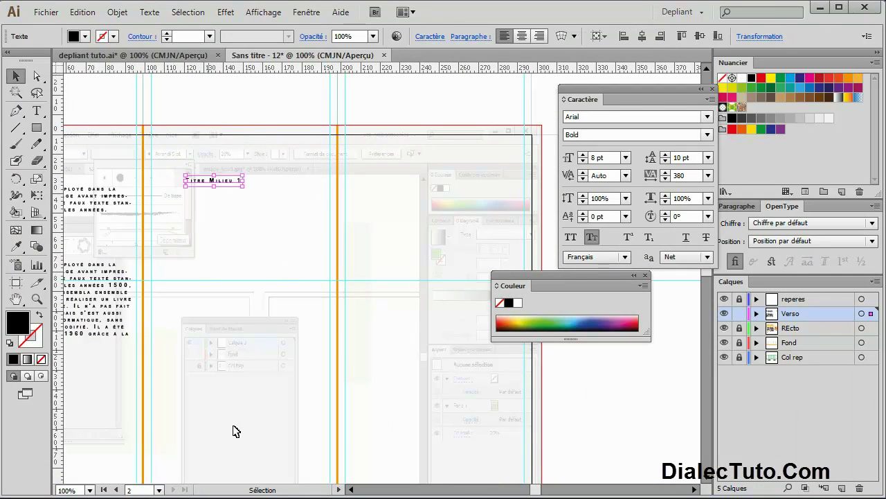
Paste the two-line Titre Milieu 1 paragraph into a frame below it, then show depliant tuto.ai
click(818, 7)
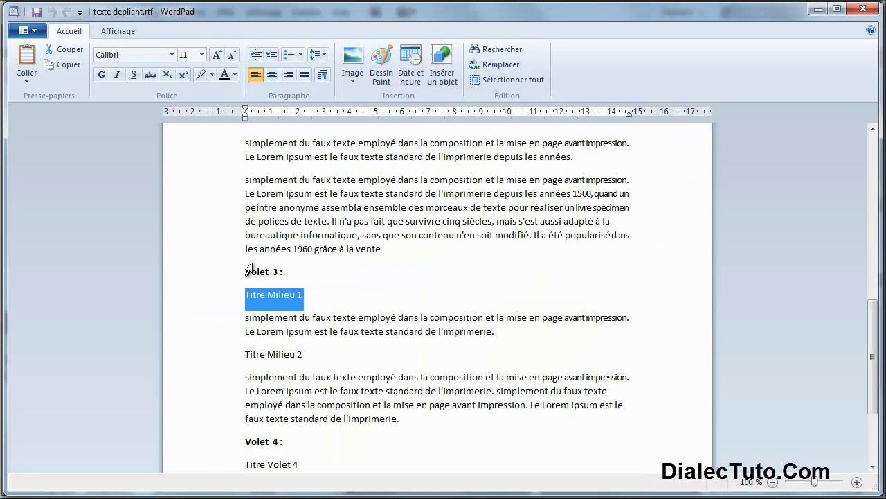
click(223, 325)
drag(222, 329, 234, 344)
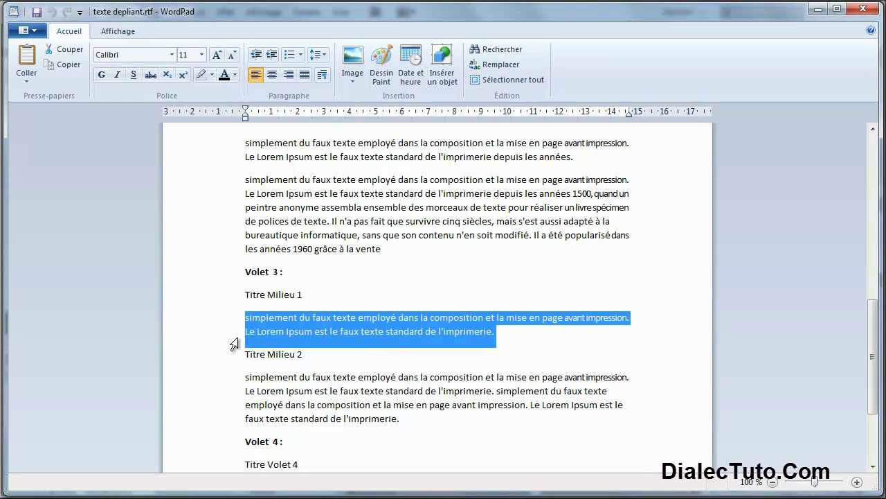
key(alt+Tab)
click(231, 239)
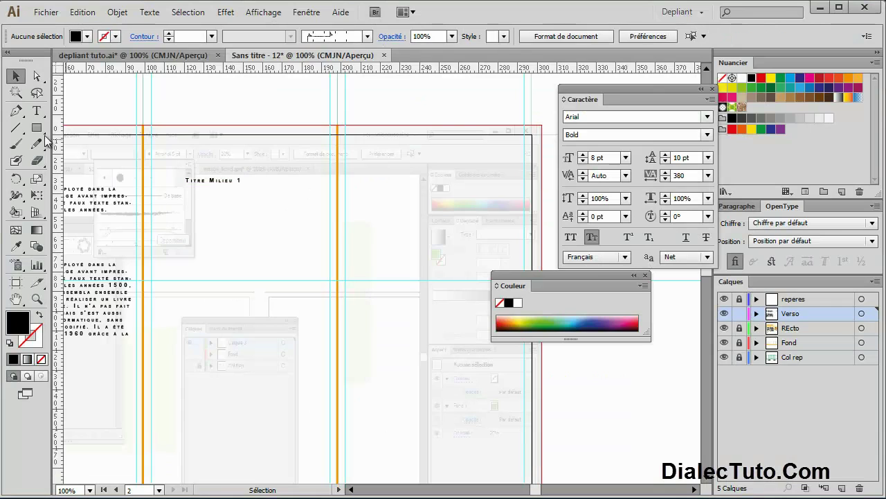
click(39, 112)
mouse_move(151, 196)
mouse_down()
mouse_move(340, 265)
mouse_move(332, 265)
mouse_up()
key(ctrl+v)
key(Escape)
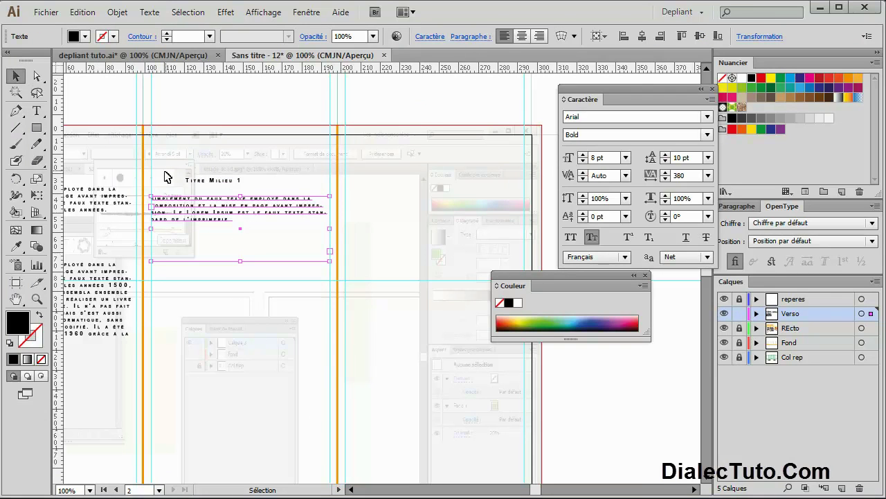
click(138, 54)
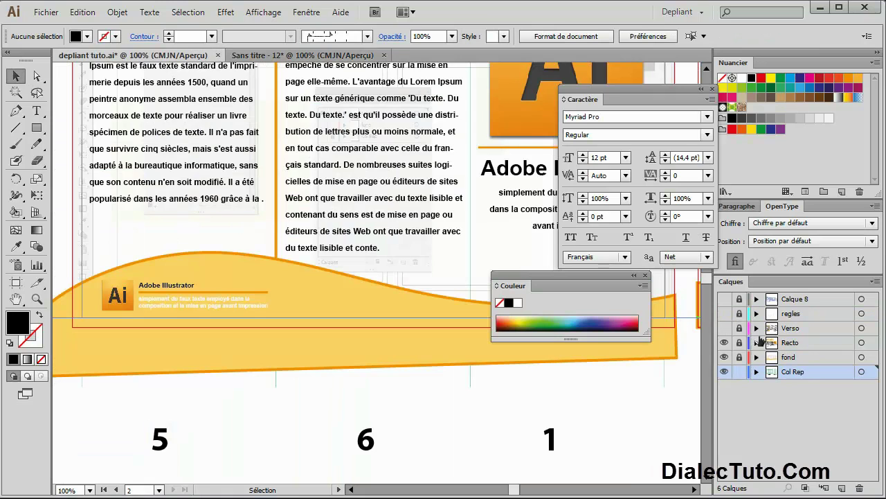
Show the reference's Verso layer, view the whole verso spread, then return to Sans titre-12
click(724, 328)
key(ctrl+minus)
mouse_move(396, 201)
mouse_down()
mouse_move(196, 243)
mouse_move(228, 231)
mouse_up()
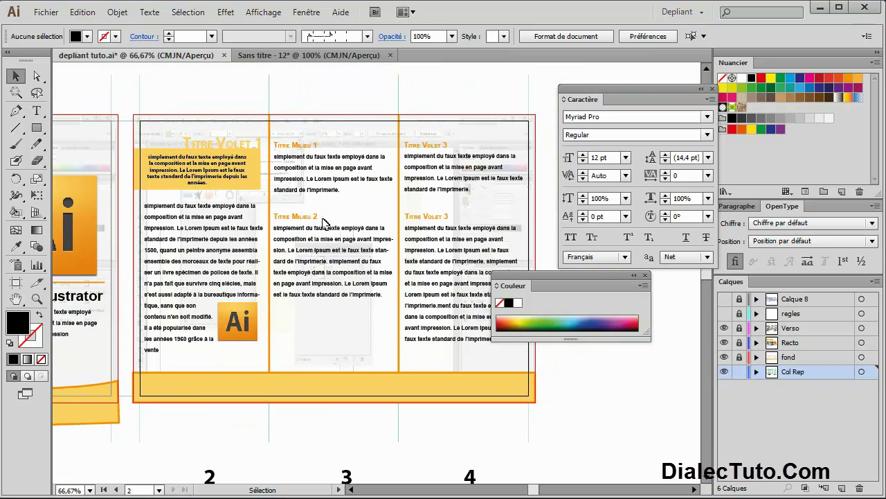
click(274, 56)
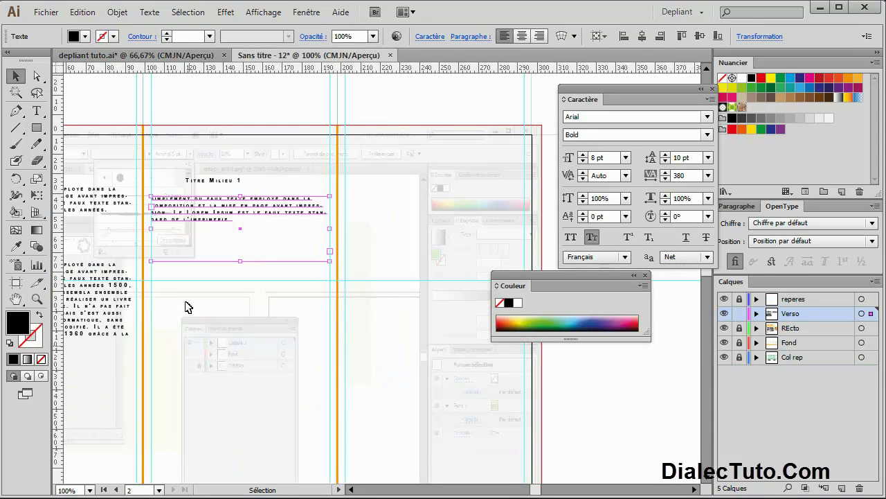
Paste Titre Milieu 2 from WordPad and position it in the middle verso panel
key(alt+Tab)
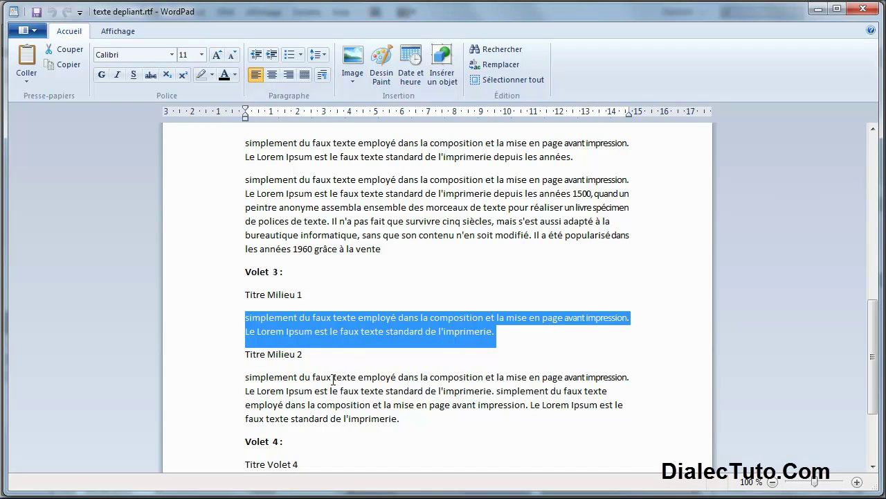
click(217, 359)
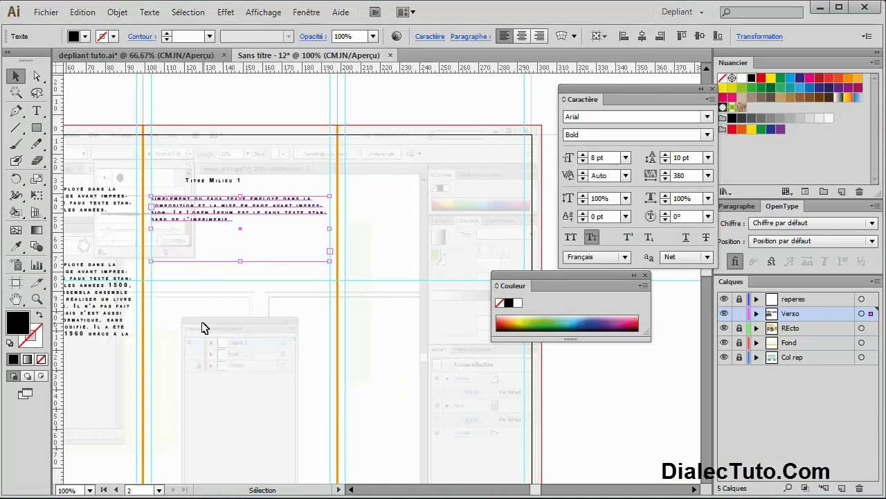
key(t)
click(194, 317)
text(Titre Milieu 2)
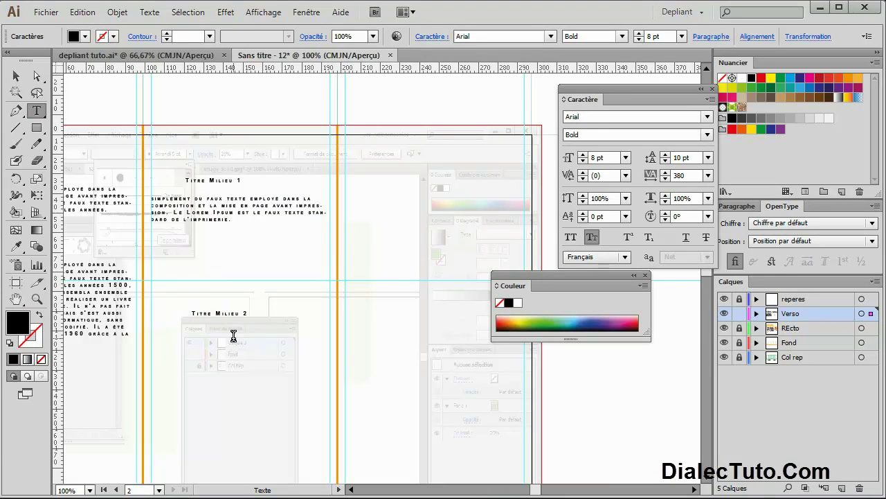
click(16, 76)
click(245, 266)
click(247, 260)
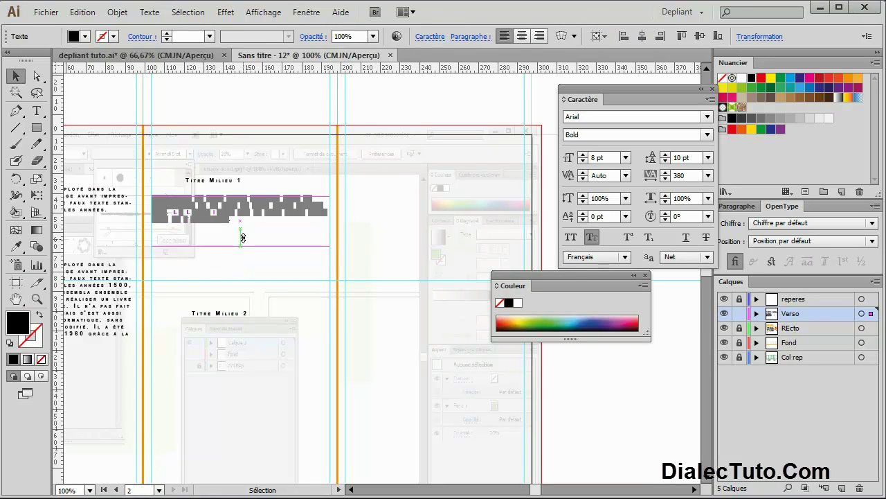
click(228, 309)
drag(228, 311, 198, 257)
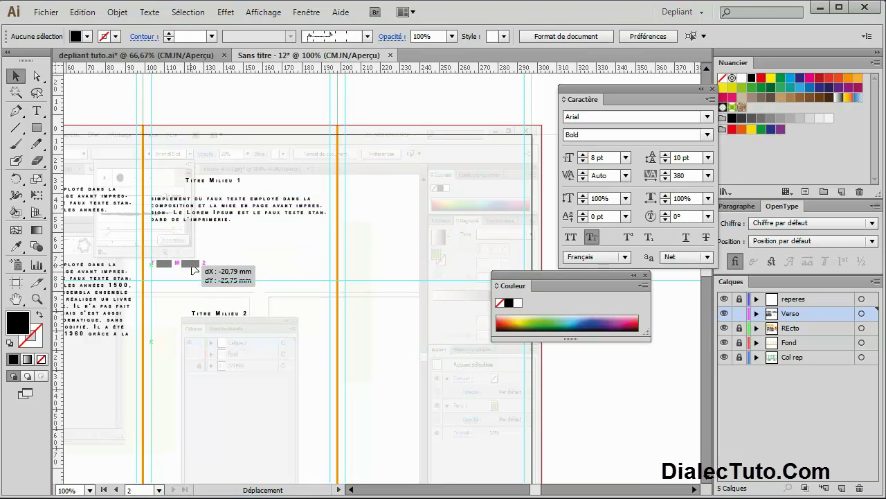
click(208, 342)
Copy the Titre Milieu 2 paragraph and paste it into a new text area beneath the title
key(alt+Tab)
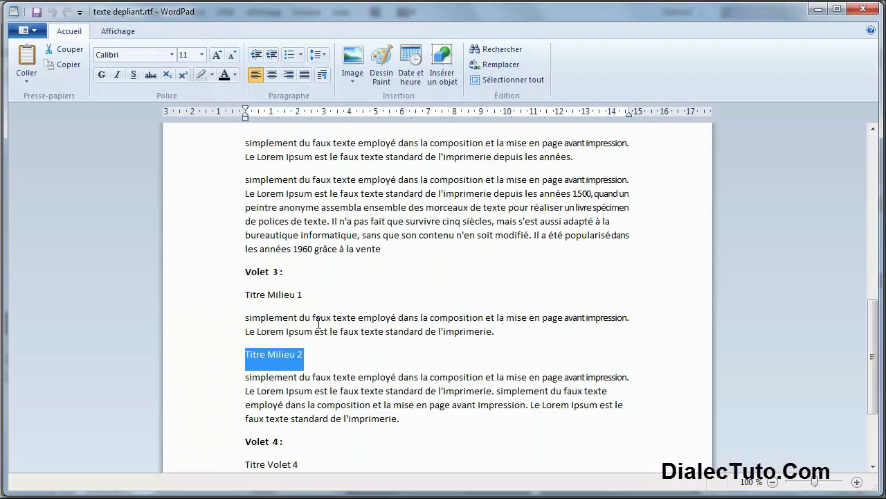
double_click(203, 405)
key(ctrl+c)
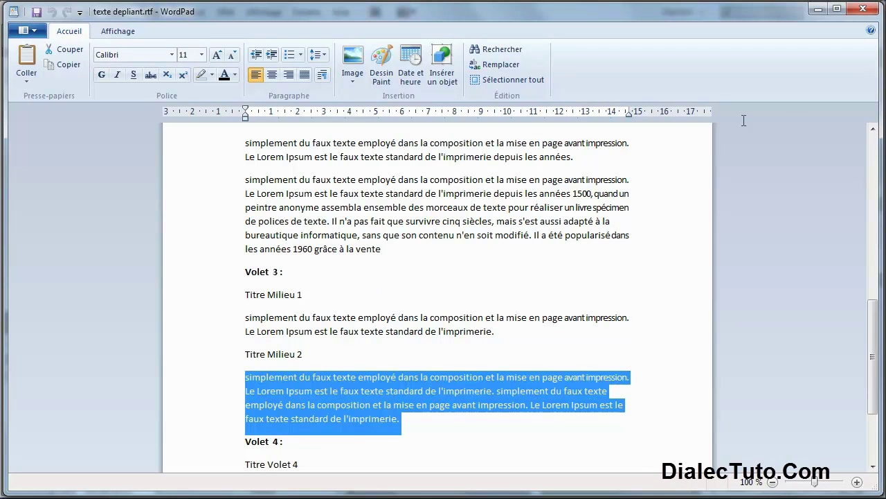
key(alt+Tab)
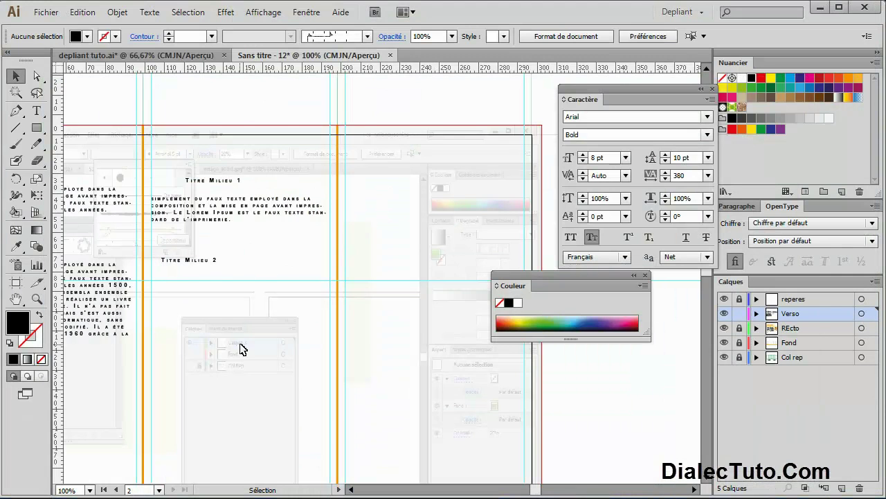
click(36, 111)
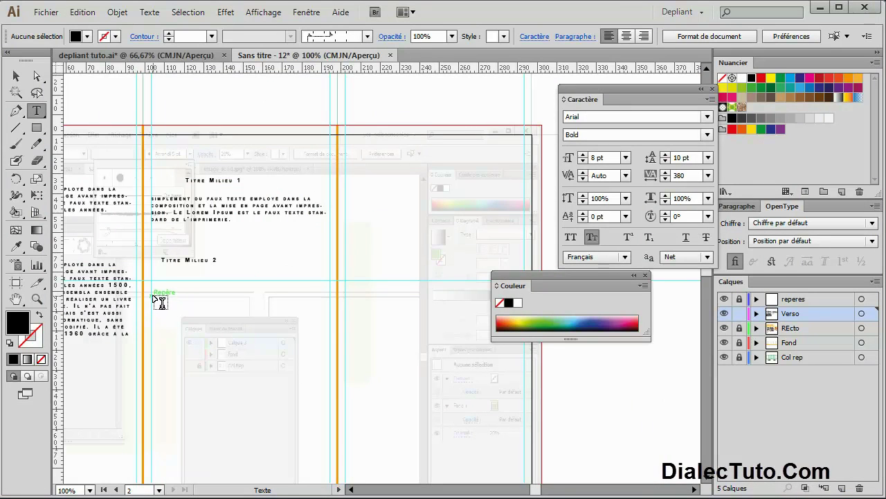
drag(154, 296, 330, 373)
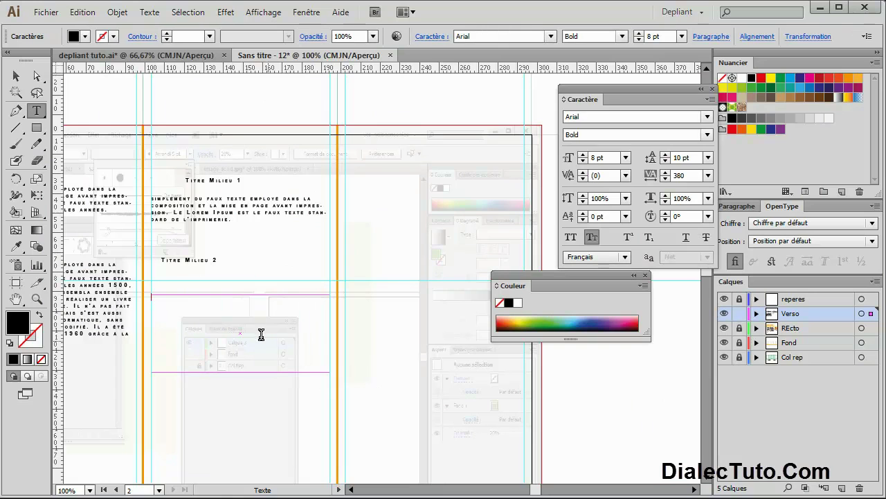
key(ctrl+v)
click(17, 77)
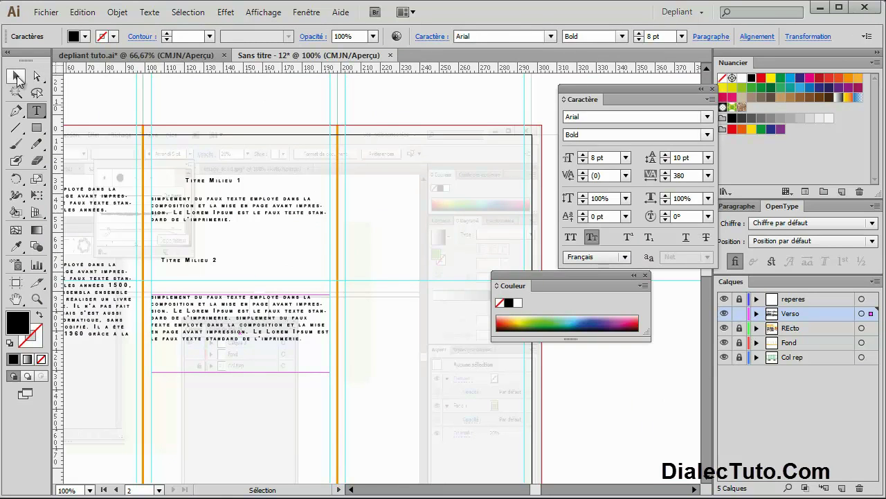
click(382, 243)
scroll(259, 134, down, 3)
scroll(275, 204, down, 2)
drag(419, 158, 284, 283)
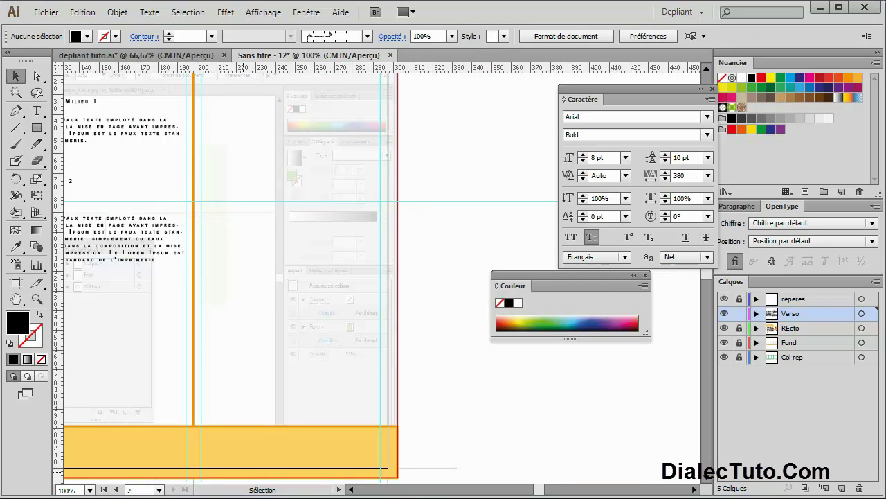
Copy 'Titre Volet 4' from the source text file and paste it as point text in the right panel
click(337, 493)
scroll(326, 325, down, 1)
scroll(325, 324, down, 2)
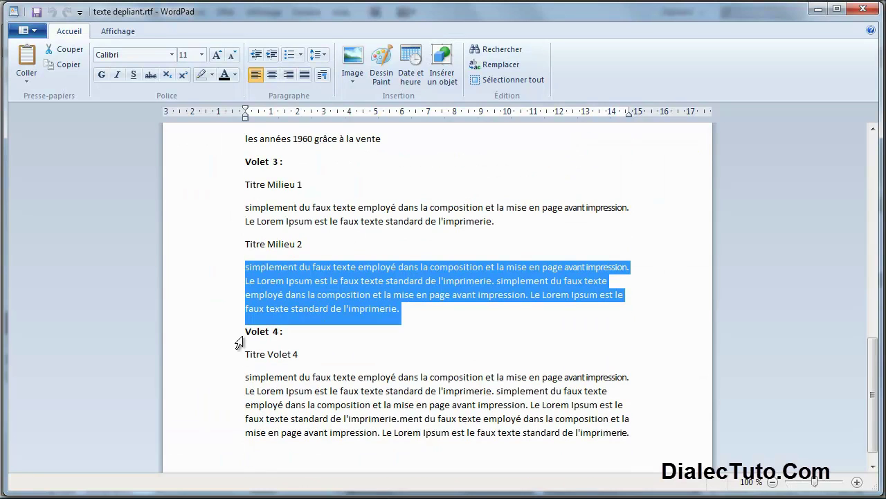
click(208, 361)
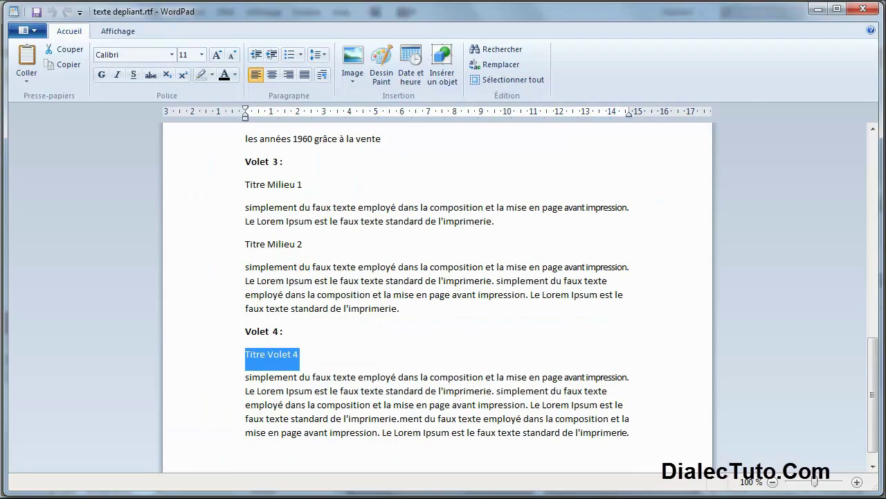
key(alt+Tab)
click(38, 114)
click(254, 131)
text(Titre Volet 4)
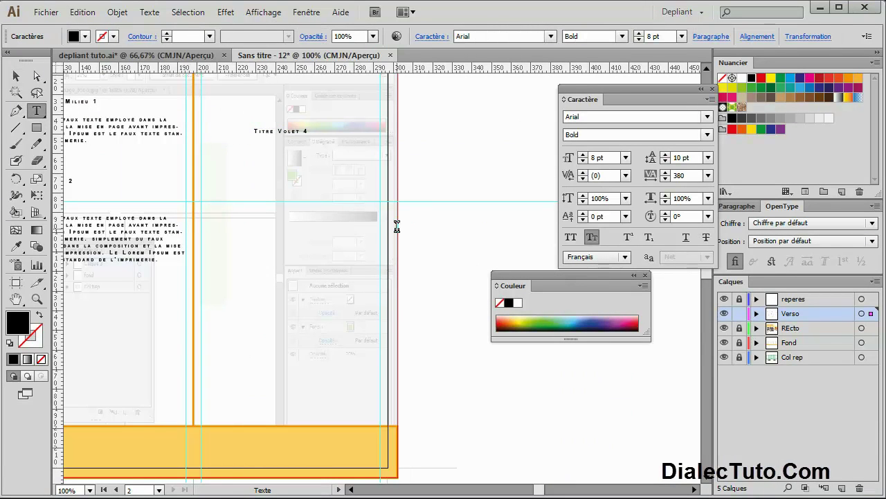
click(15, 77)
click(293, 317)
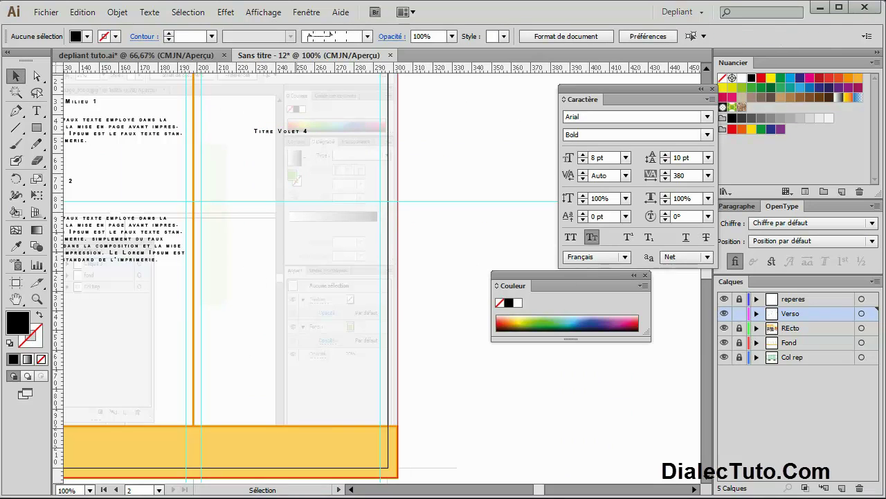
Paste the Titre Volet 4 paragraph into a new text area, then show depliant tuto.ai
key(alt+Tab)
scroll(358, 374, down, 1)
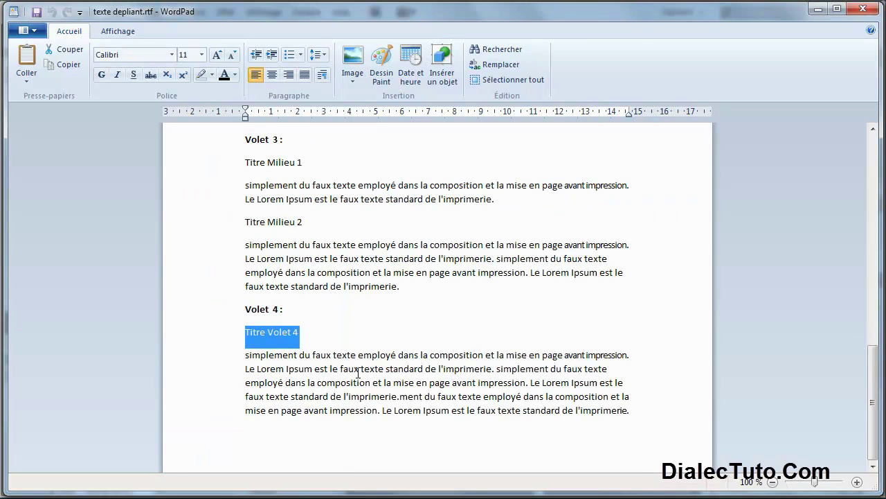
double_click(207, 380)
key(ctrl+c)
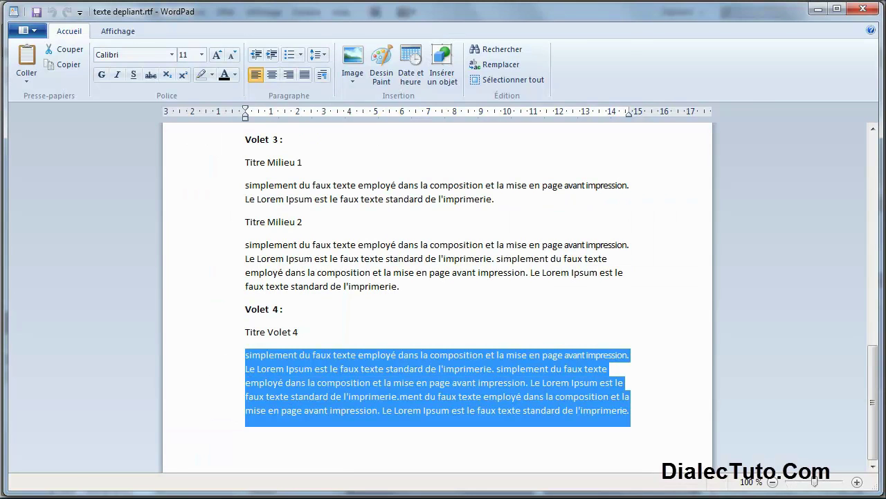
key(alt+Tab)
key(t)
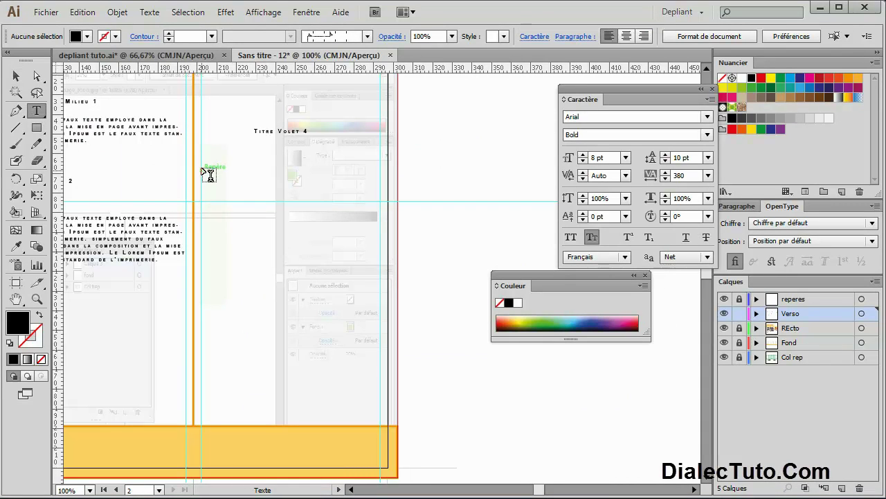
drag(201, 162, 382, 303)
key(ctrl+v)
key(Escape)
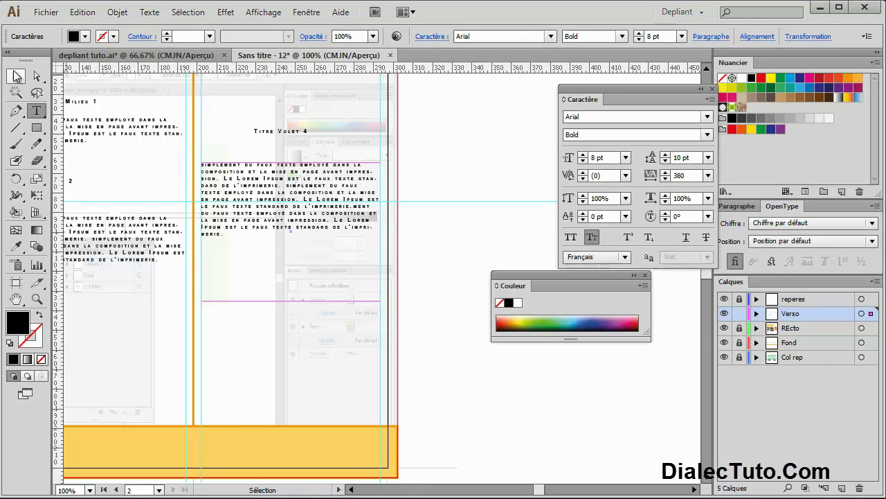
click(145, 56)
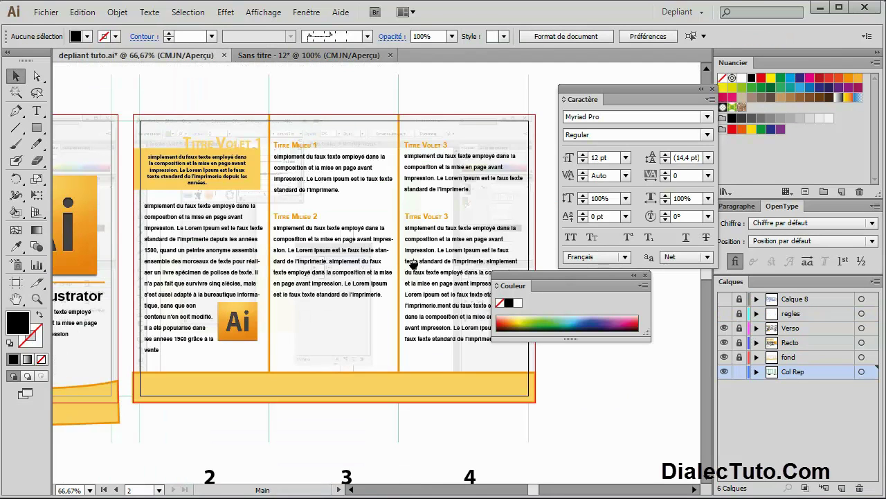
drag(413, 263, 354, 254)
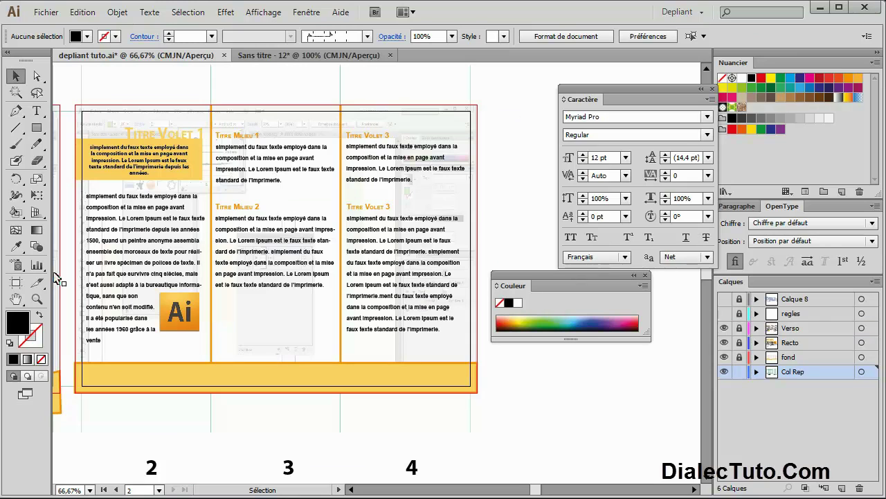
click(16, 299)
key(ctrl+1)
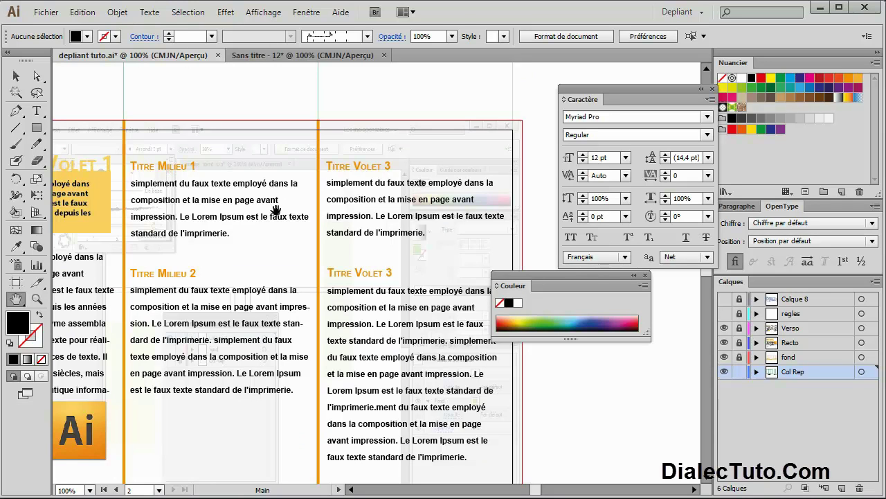
click(15, 76)
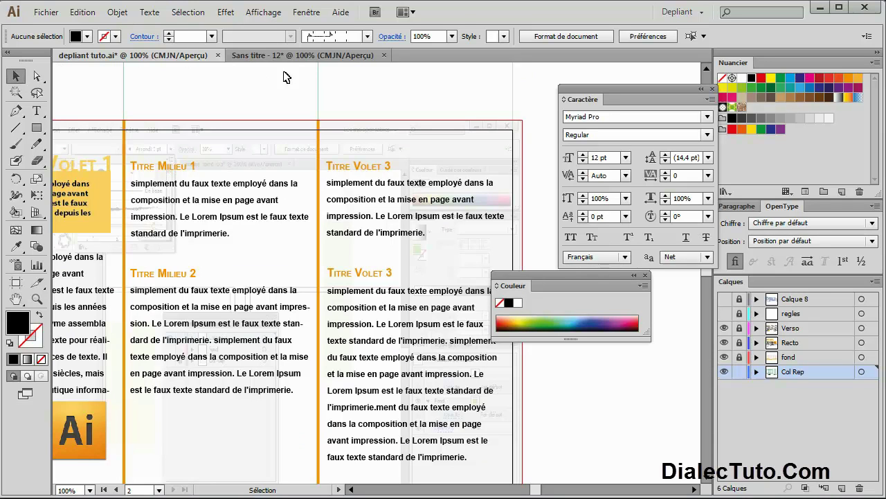
click(291, 56)
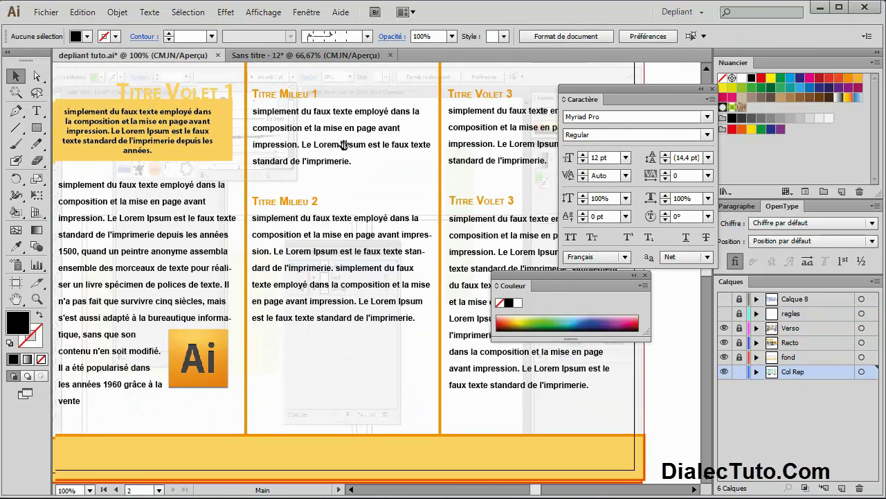
key(ctrl+minus)
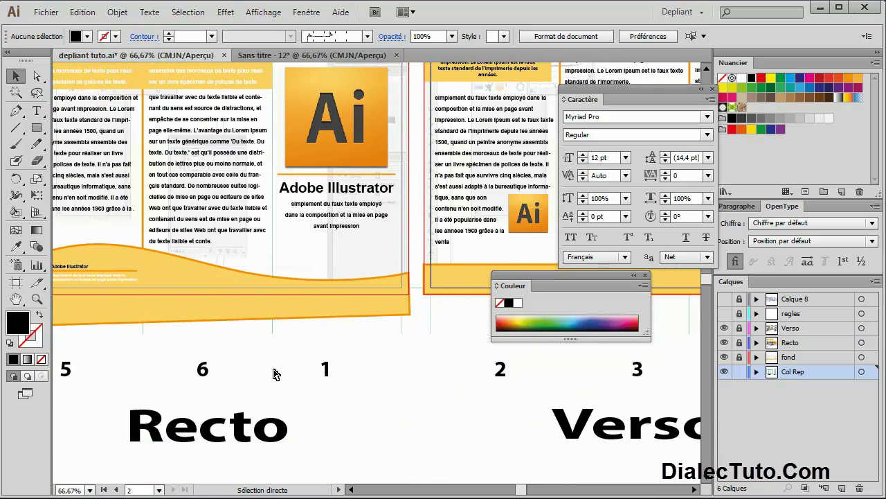
key(ctrl+minus)
key(ctrl+minus)
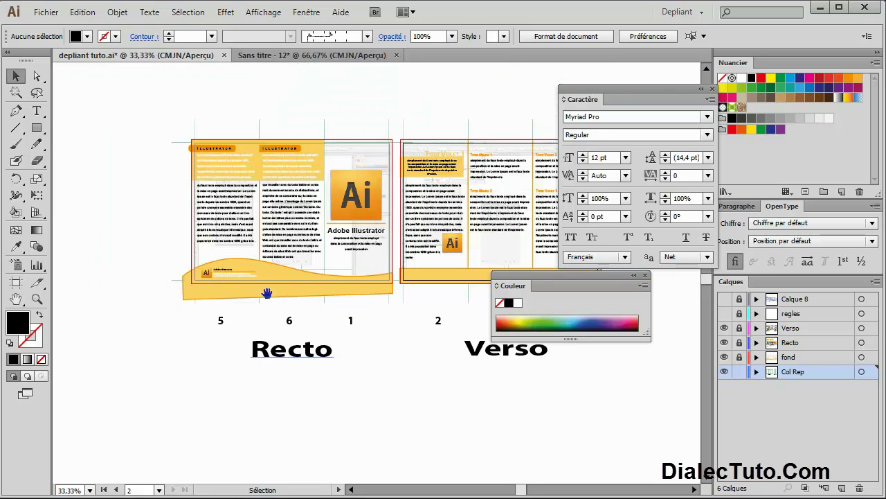
drag(266, 293, 173, 319)
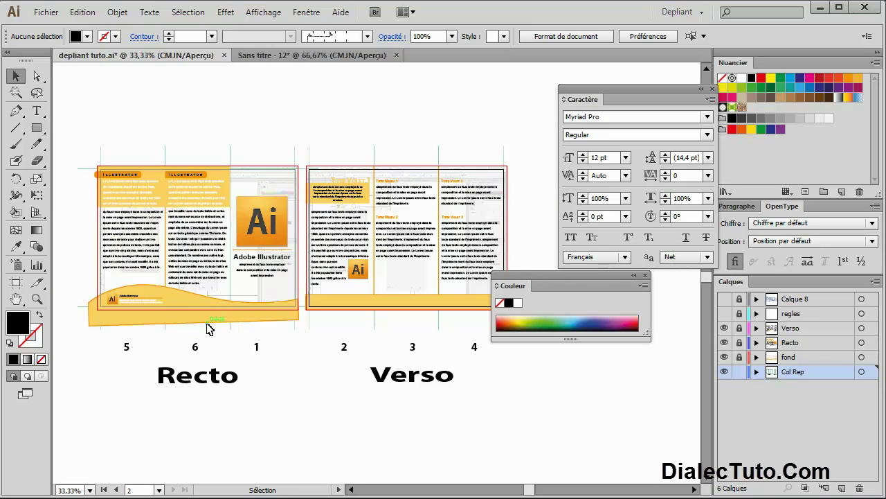
Eyedropper the reference's Arial Bold 12 pt, 24 pt leading body style onto the selected verso paragraphs
click(242, 272)
shift+click(339, 285)
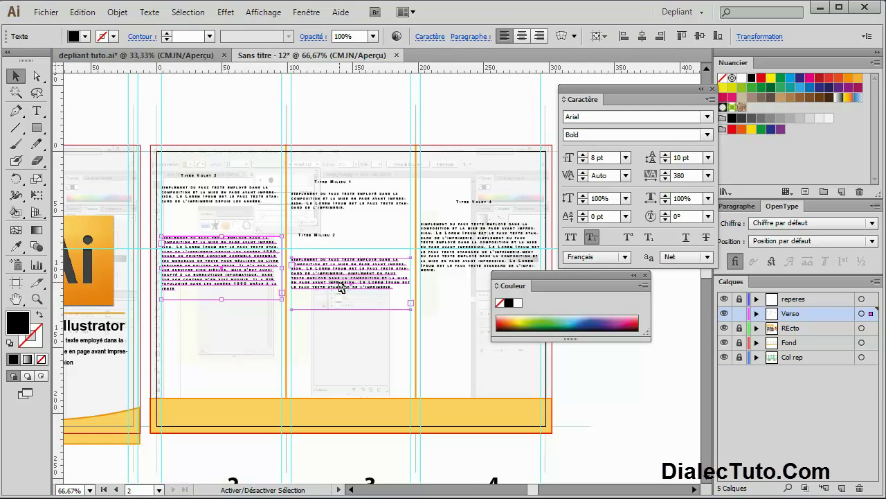
click(477, 263)
shift+click(350, 276)
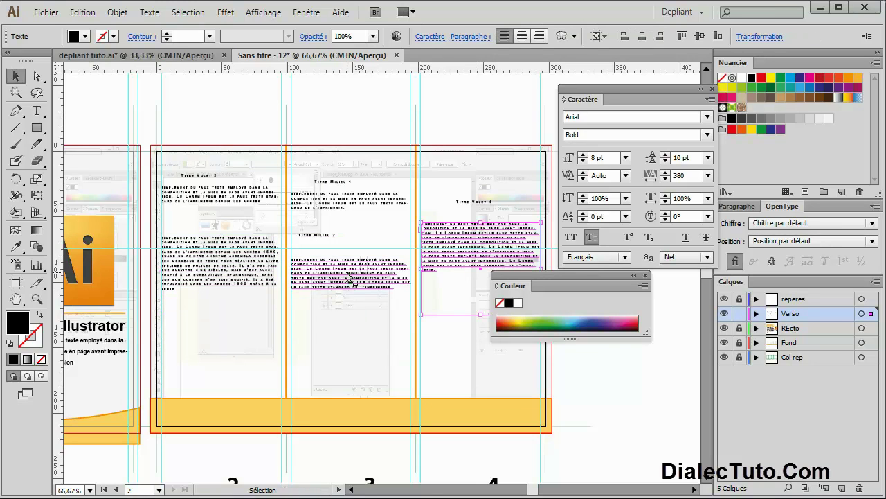
shift+click(253, 261)
shift+click(350, 206)
drag(233, 284, 303, 180)
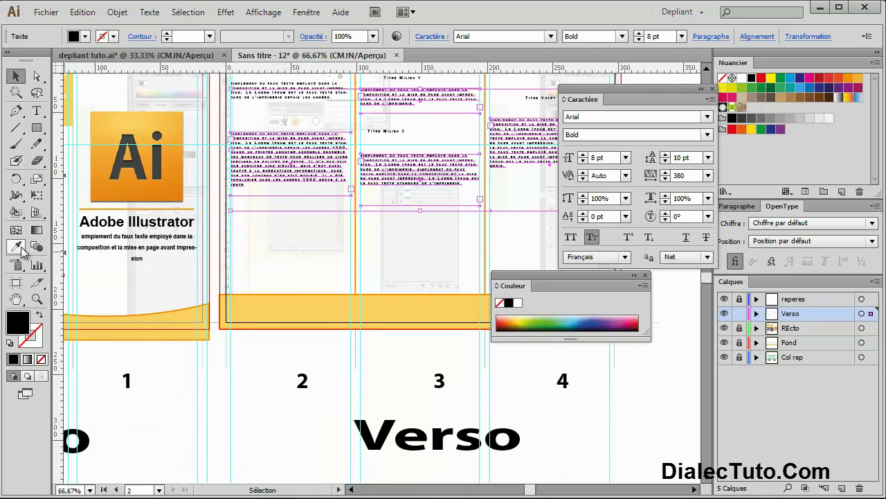
click(16, 245)
drag(130, 244, 269, 252)
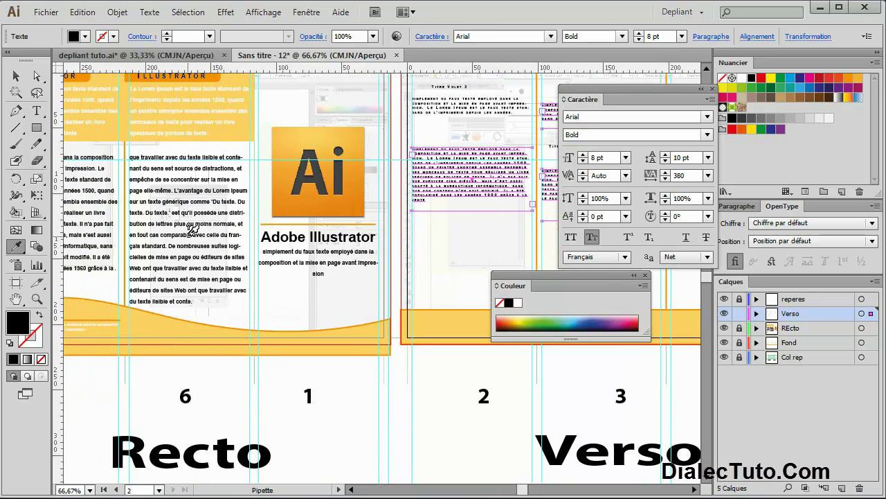
click(193, 231)
Lengthen the page 2 and page 3 body text frames to reveal their overflow text
mouse_move(484, 166)
mouse_down()
mouse_move(216, 237)
mouse_move(218, 209)
mouse_up()
click(17, 78)
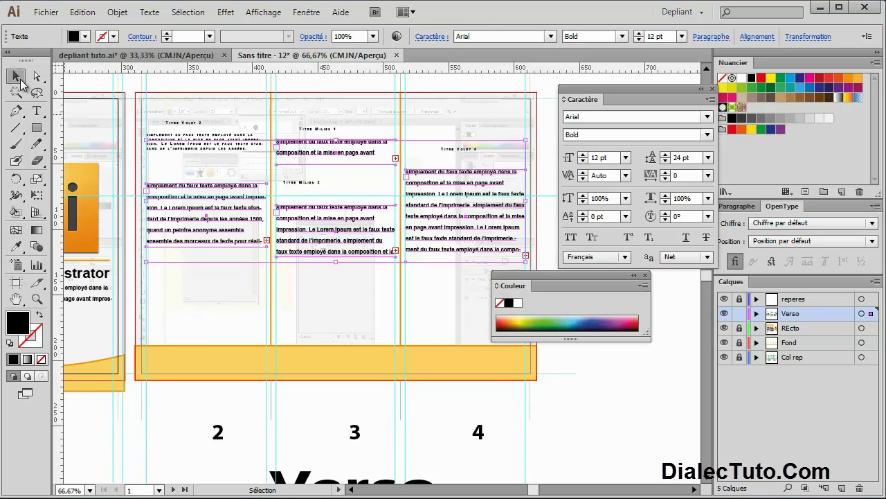
click(214, 295)
click(208, 238)
drag(208, 248, 206, 322)
click(330, 300)
click(313, 255)
drag(335, 258, 333, 320)
Stretch the page 4 body text frame down to show its overflow text
click(433, 300)
key(ctrl+plus)
key(ctrl+plus)
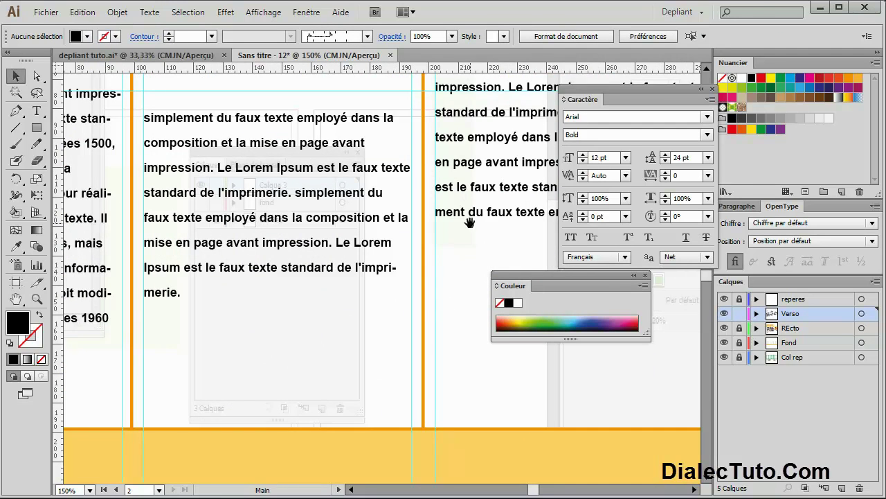
drag(470, 222, 235, 208)
click(335, 222)
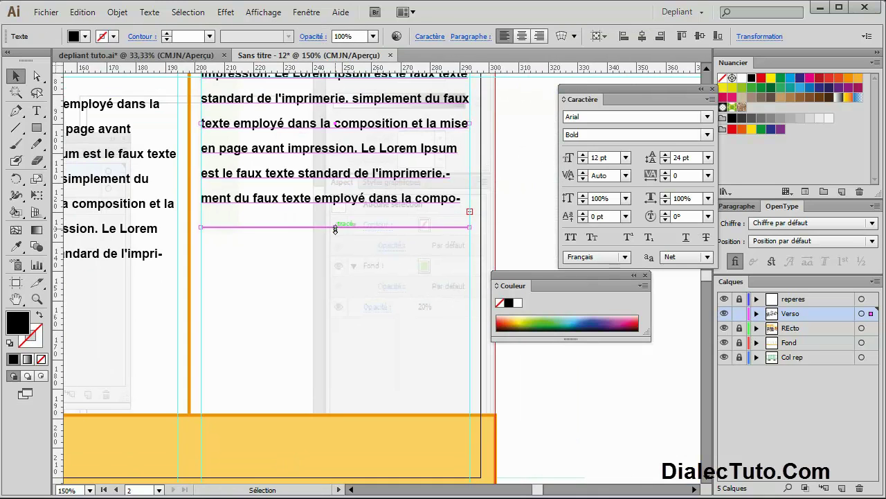
drag(335, 229, 333, 363)
Lengthen the Milieu 1 text frame and move Titre Milieu 2 down below it
scroll(333, 223, up, 5)
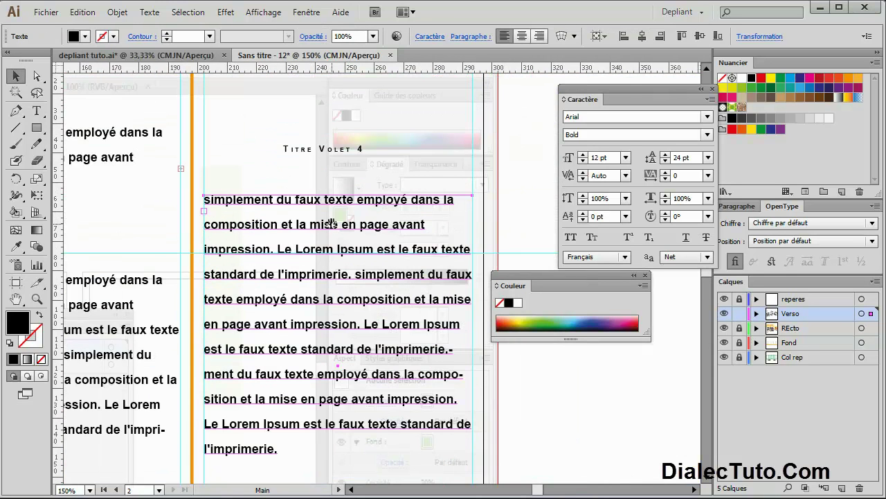
scroll(335, 222, down, 3)
scroll(362, 429, down, 2)
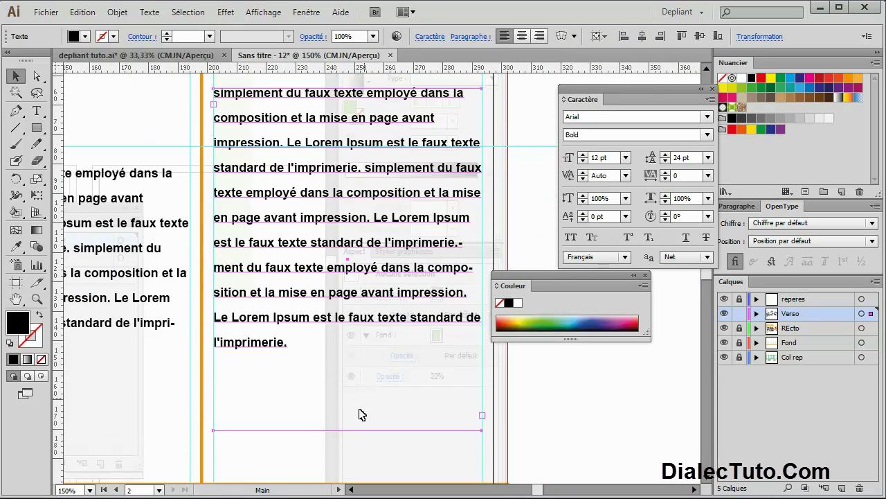
mouse_move(271, 425)
mouse_down()
mouse_move(276, 325)
mouse_move(296, 217)
mouse_up()
click(326, 243)
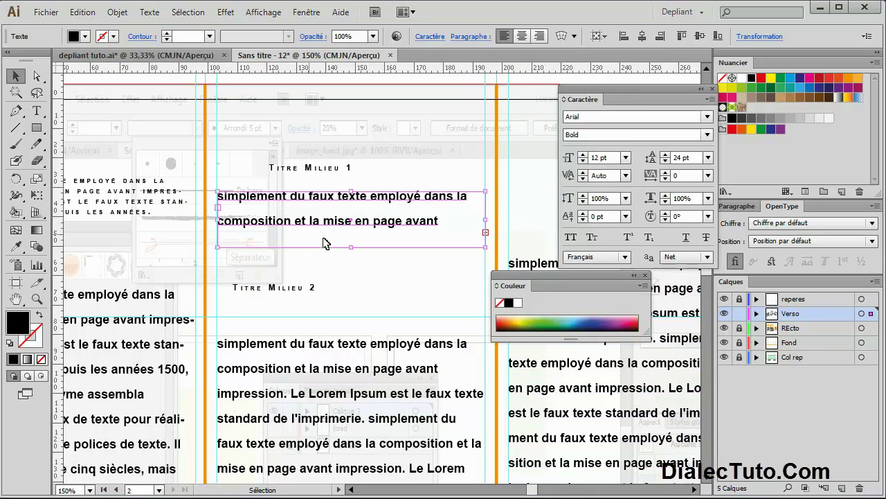
drag(351, 253, 350, 280)
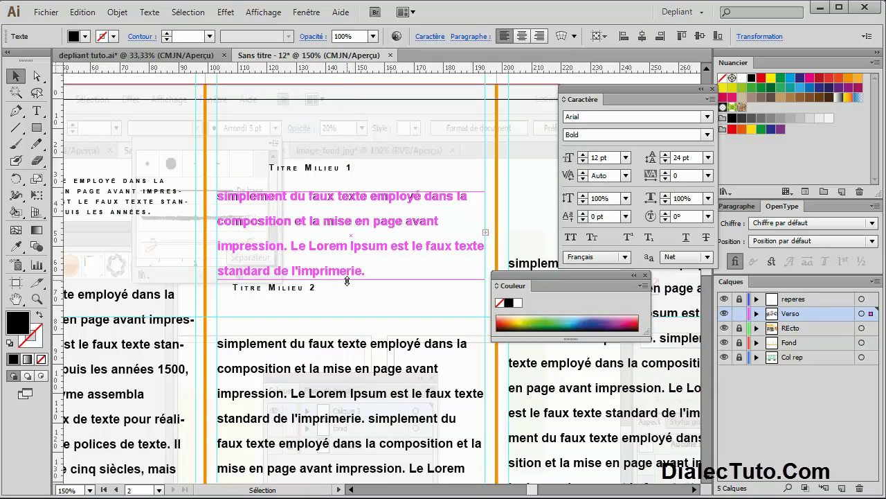
drag(296, 293, 296, 302)
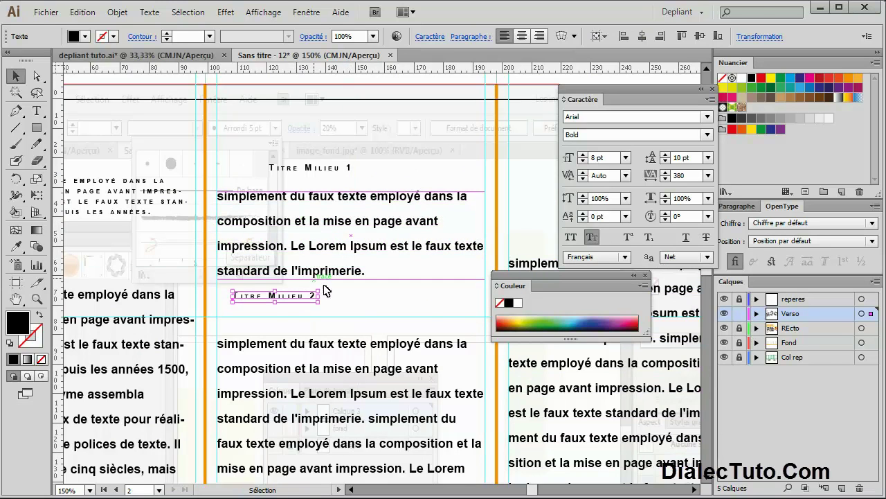
click(420, 315)
Zoom and pan across the verso panels to review them, ending at Titre Volet 2
mouse_move(418, 312)
mouse_down()
mouse_move(271, 286)
mouse_move(212, 244)
mouse_up()
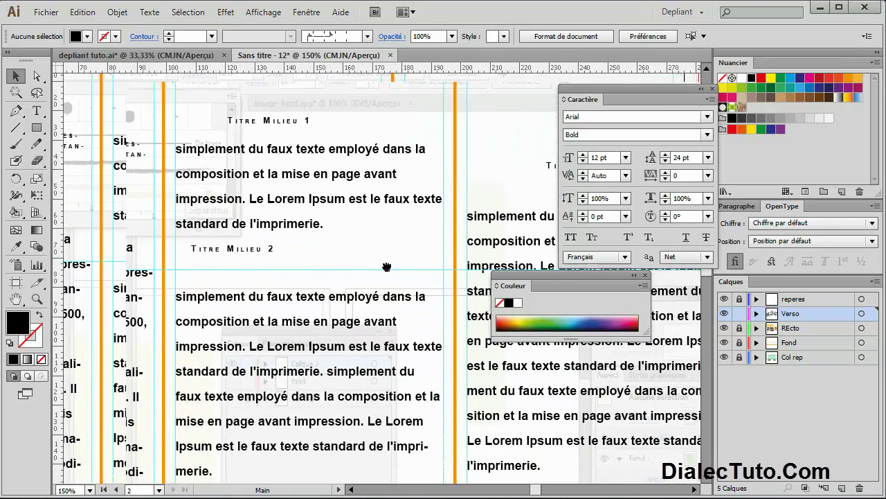
key(ctrl+minus)
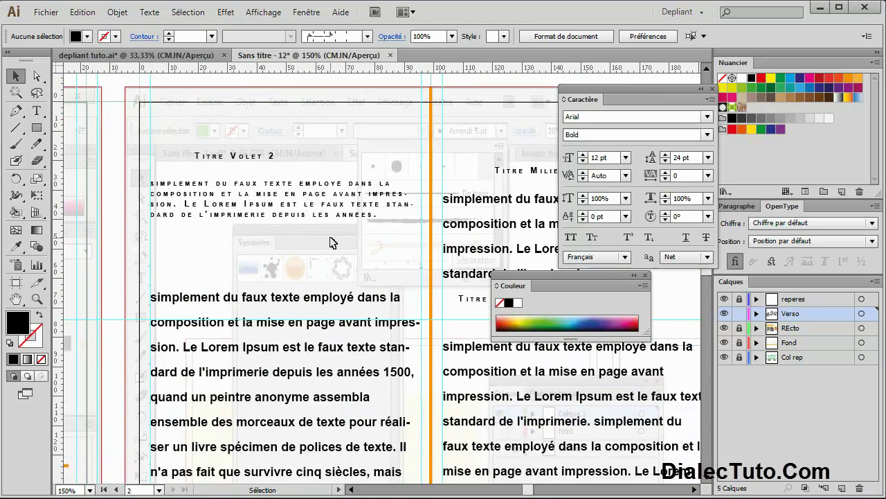
drag(331, 241, 261, 138)
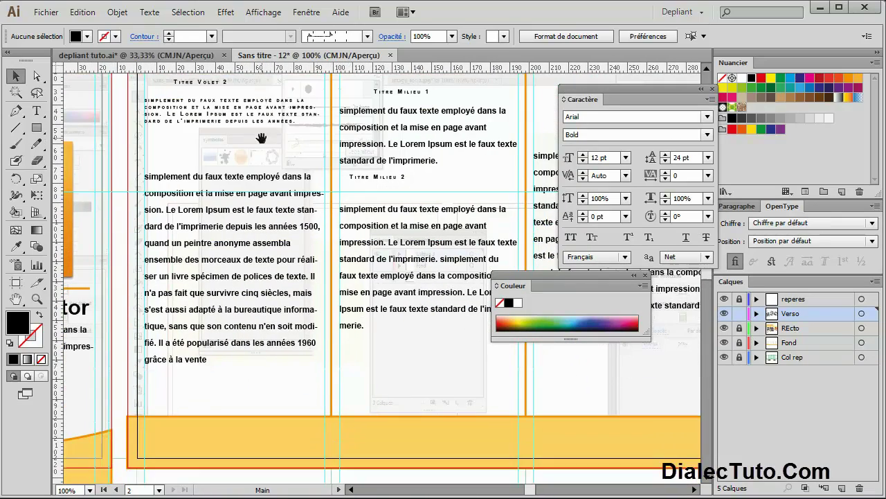
key(ctrl+minus)
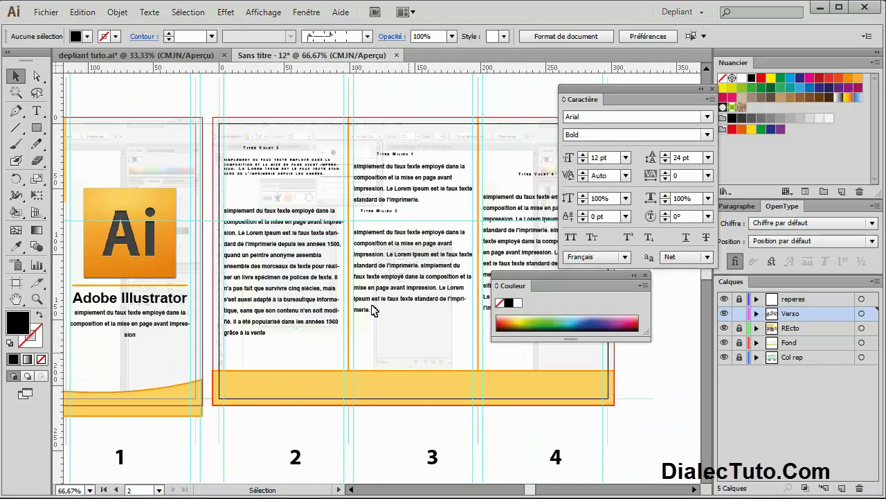
key(ctrl+plus)
key(ctrl+plus)
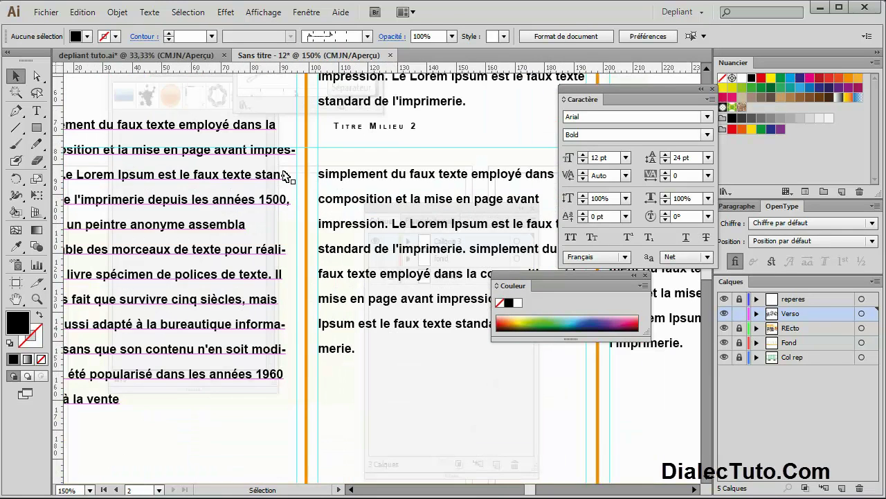
mouse_move(125, 190)
mouse_down()
mouse_move(257, 280)
mouse_move(310, 400)
mouse_up()
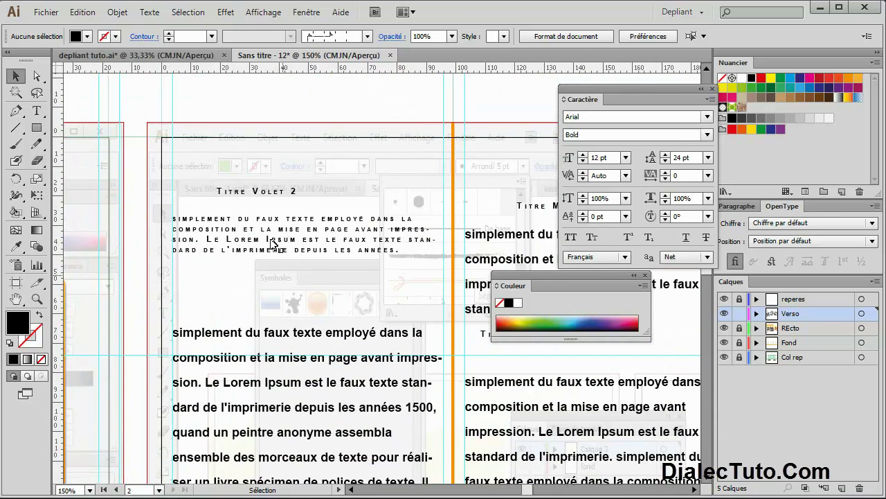
click(256, 196)
click(242, 254)
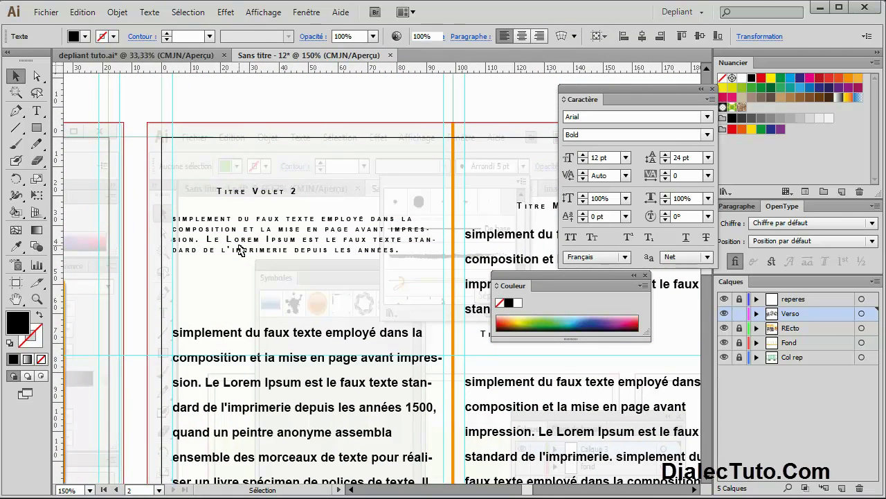
click(186, 55)
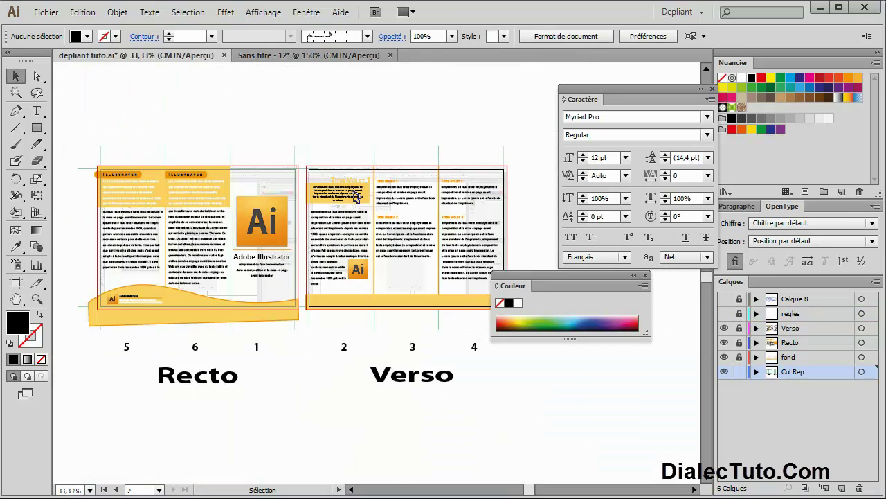
key(ctrl+plus)
key(ctrl+plus)
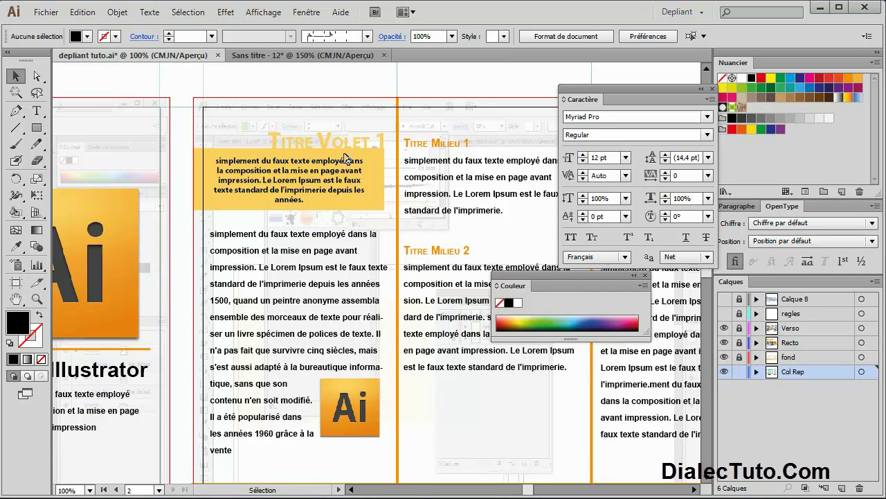
click(305, 56)
click(274, 196)
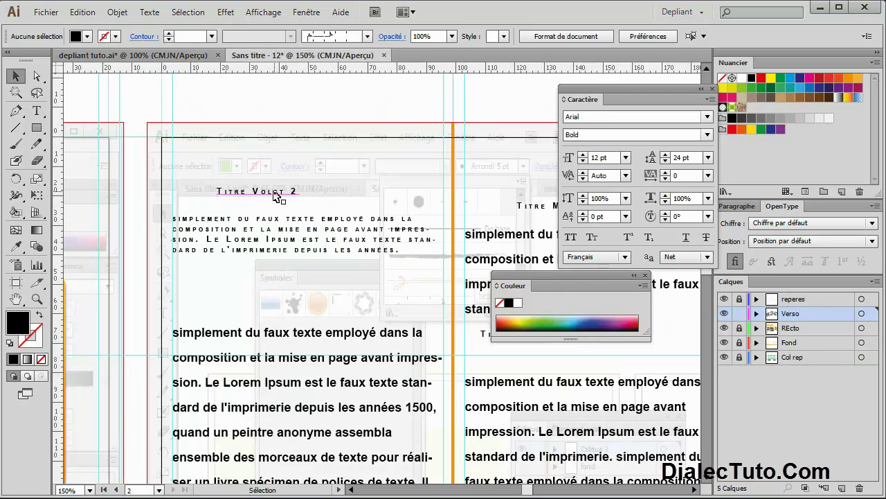
Set Titre Volet 2 in Myriad Pro and nudge it up and right
click(585, 116)
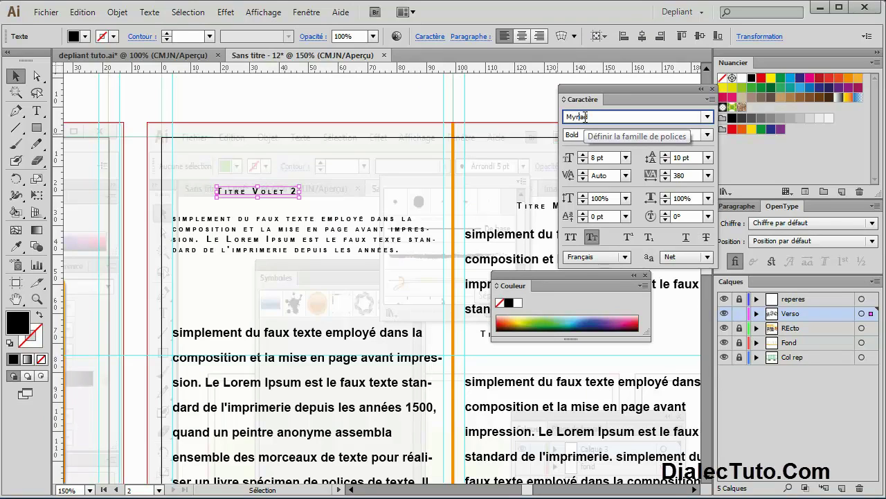
text(Pro)
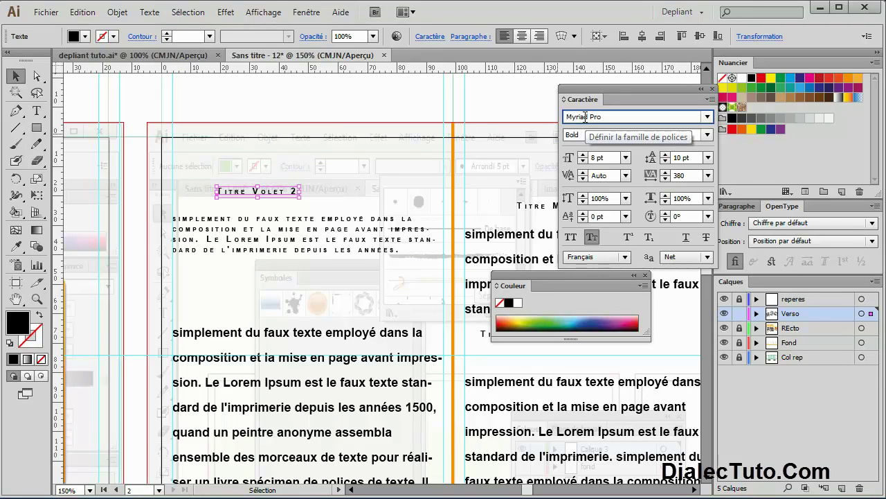
click(592, 158)
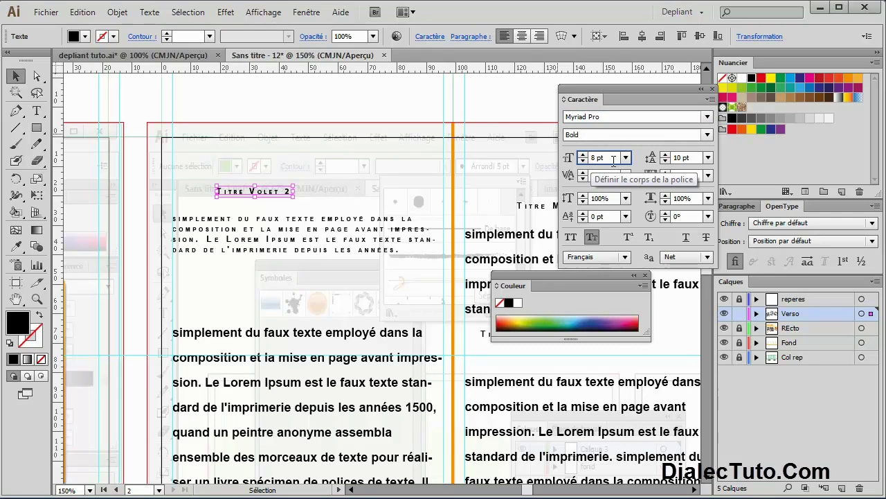
text(12)
key(Return)
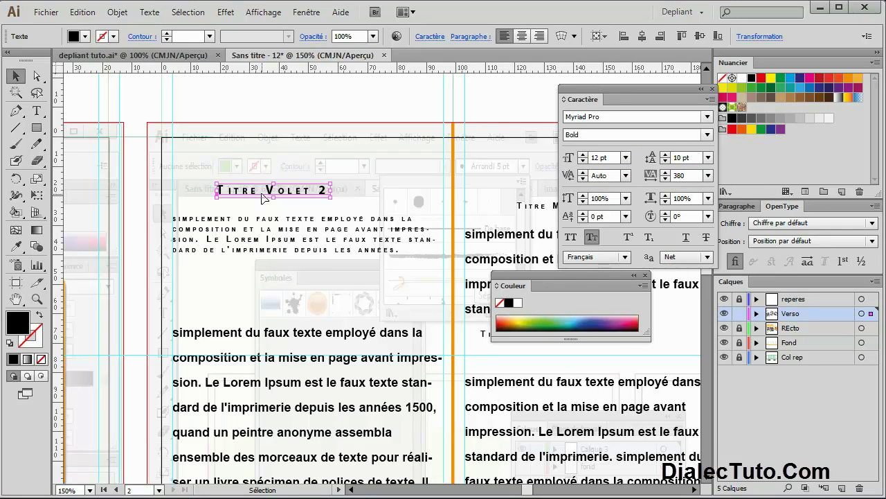
click(697, 175)
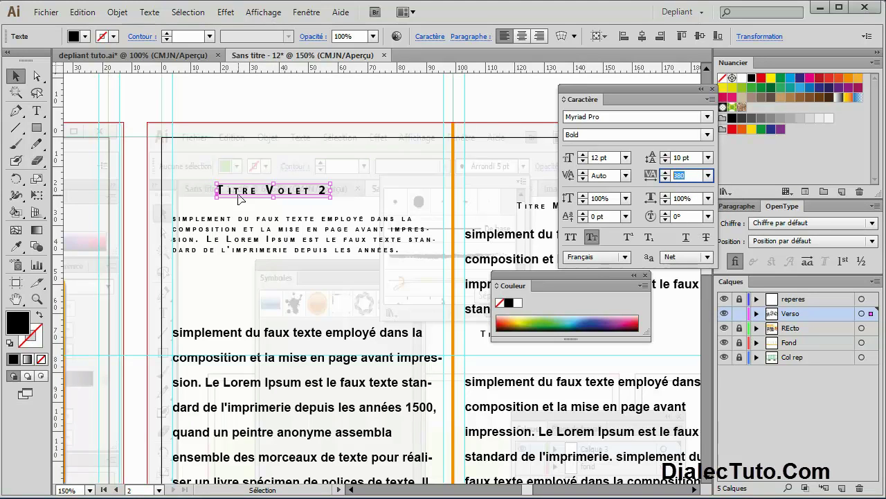
drag(267, 195, 303, 183)
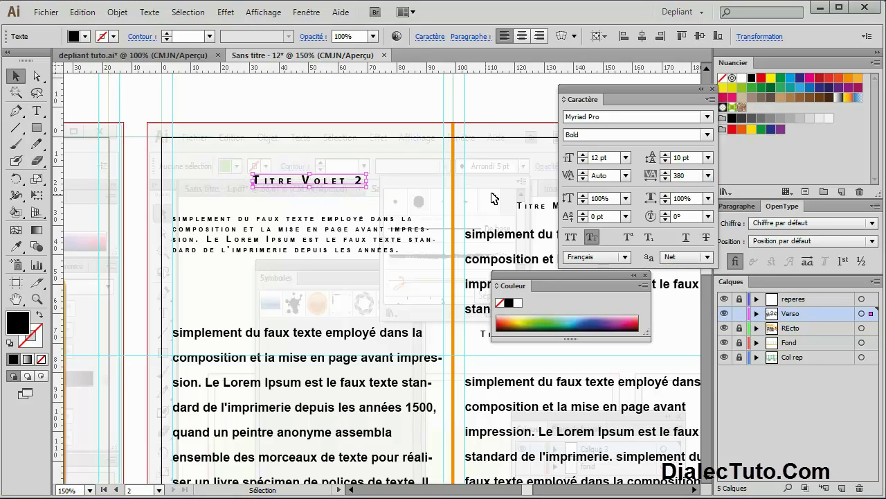
Enlarge Titre Volet 2 to 34 pt with tracking 0, then select the small paragraph below
click(590, 159)
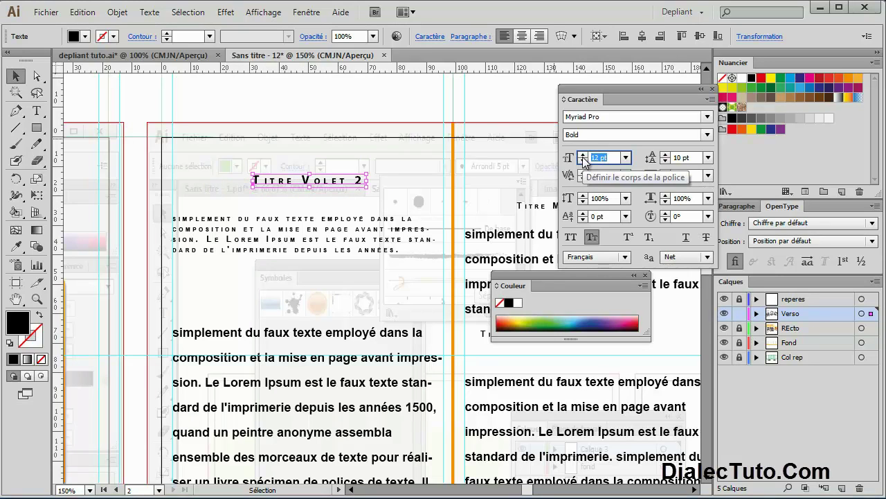
text(34)
key(Return)
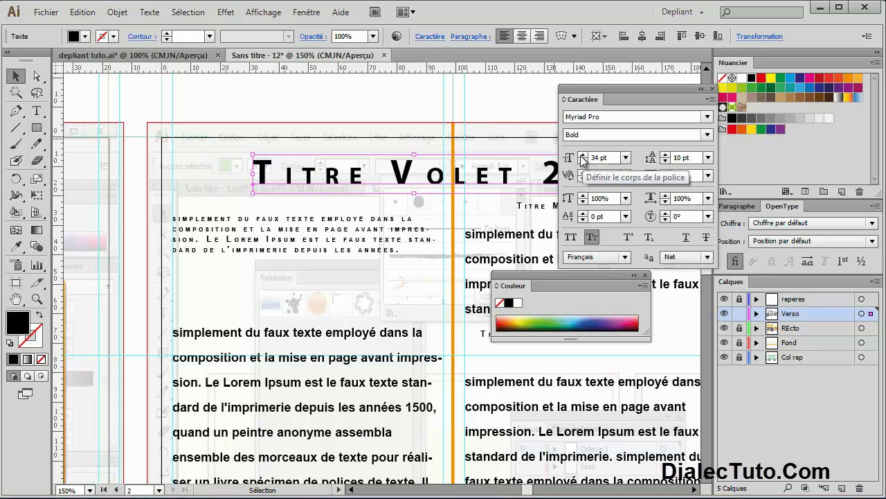
click(693, 175)
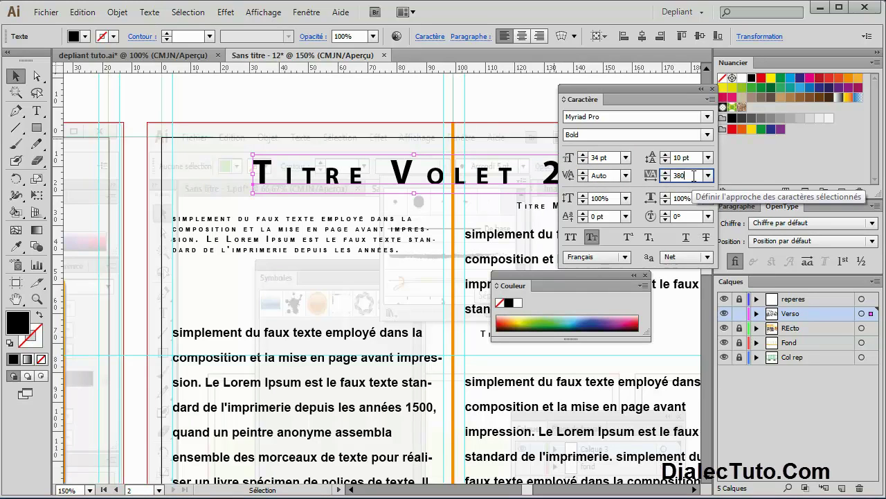
text(0)
key(Return)
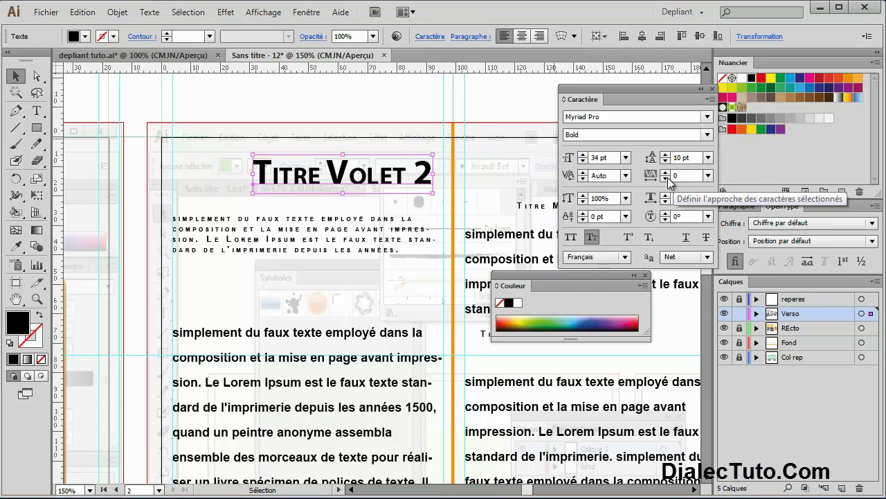
drag(608, 157, 591, 158)
click(687, 175)
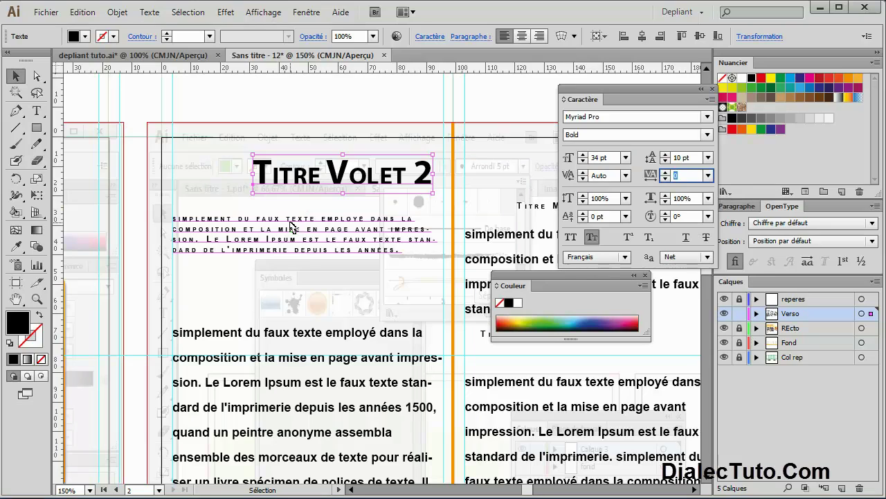
click(292, 226)
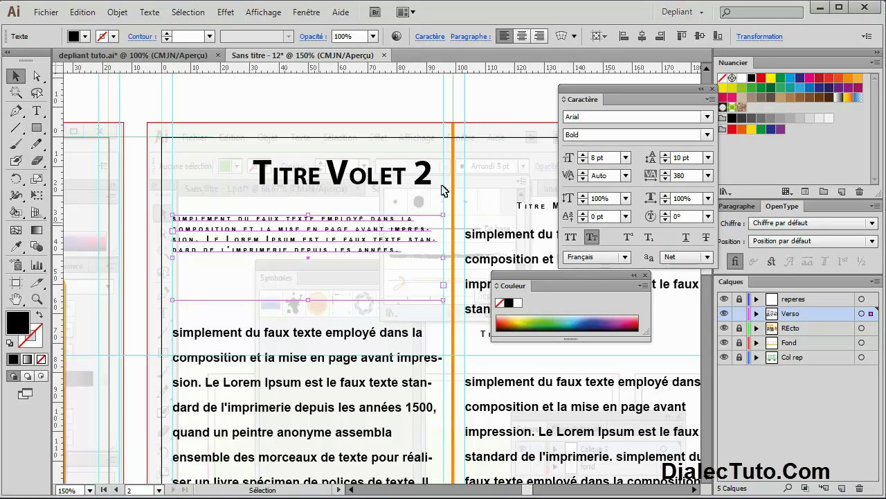
click(595, 118)
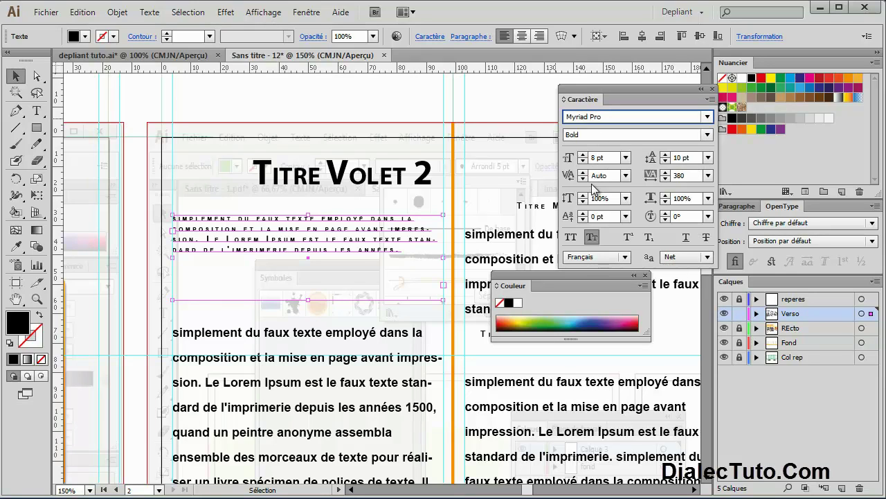
Set the small-caps paragraph to 12 pt size, 14 pt leading and 0 tracking
click(584, 155)
click(584, 155)
click(584, 155)
click(584, 155)
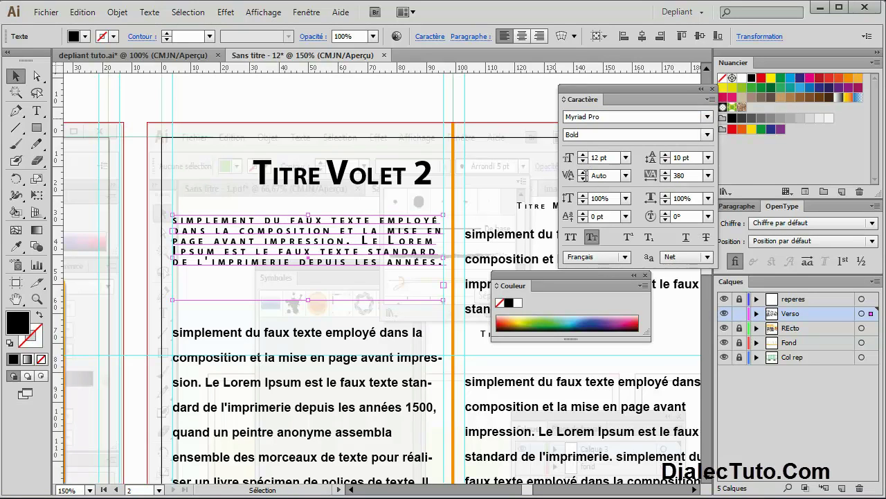
click(665, 155)
click(664, 155)
click(665, 155)
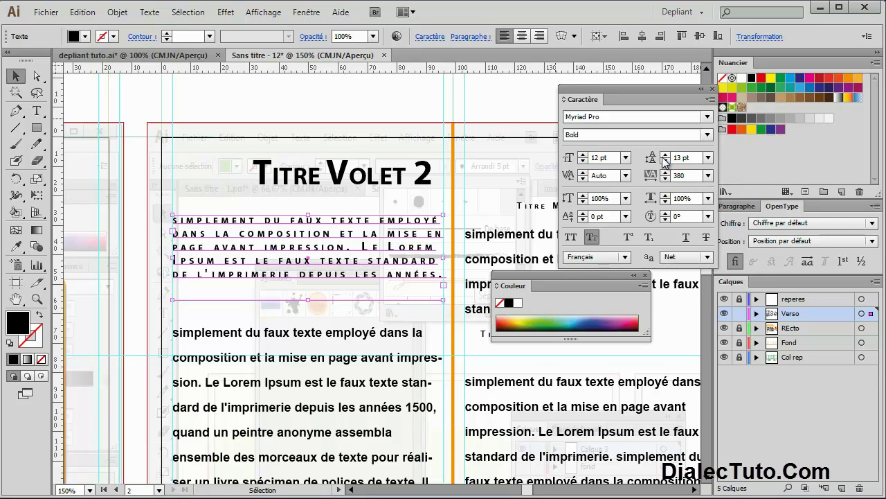
click(665, 155)
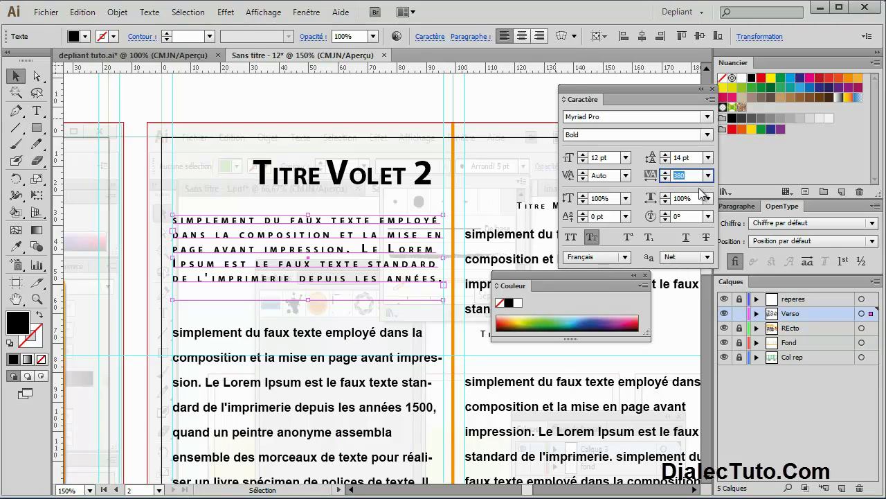
text(0)
key(Return)
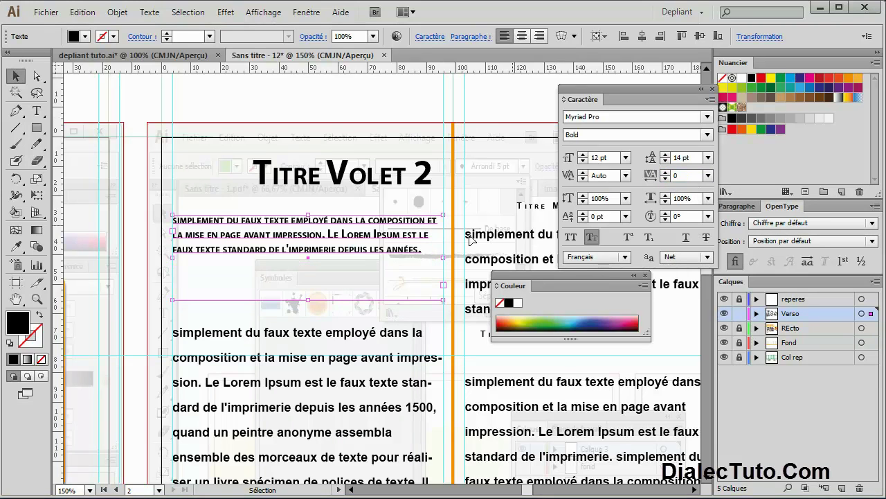
Centre-align the paragraph and shorten its text frame to fit
click(522, 36)
drag(310, 301, 310, 262)
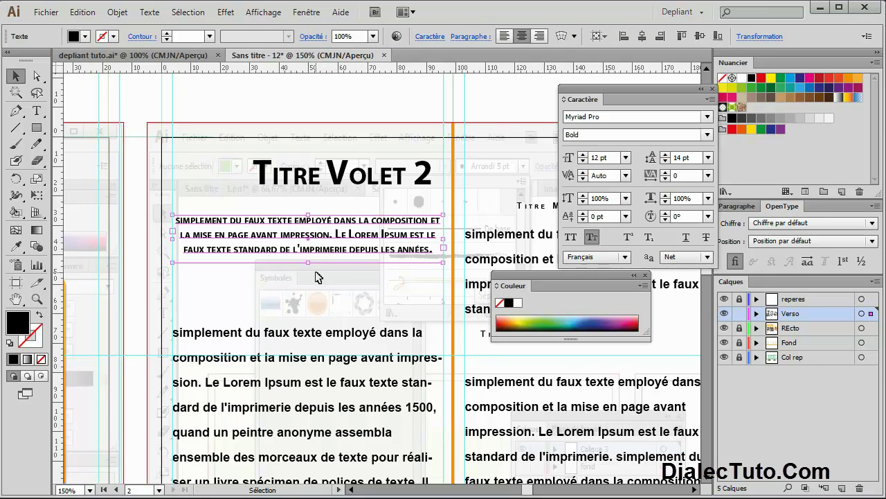
click(305, 291)
key(ctrl+1)
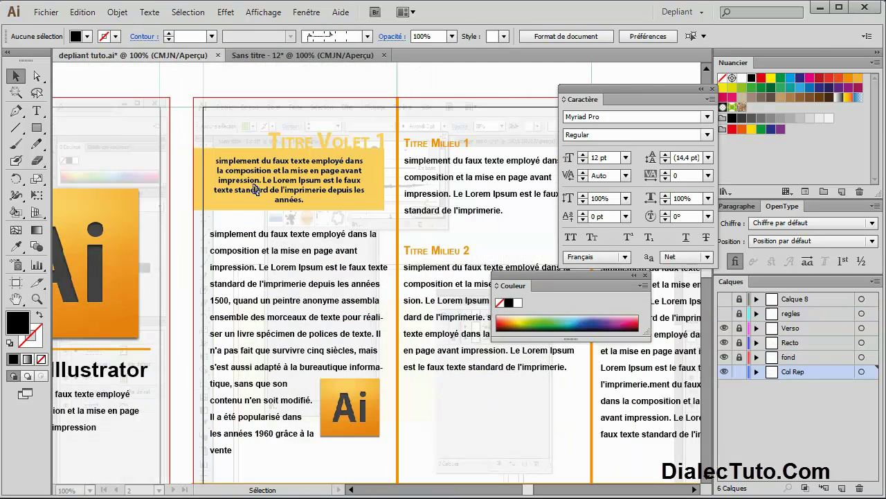
In the untitled leaflet, draw a rectangle over the paragraph at the top of panel 2
click(302, 56)
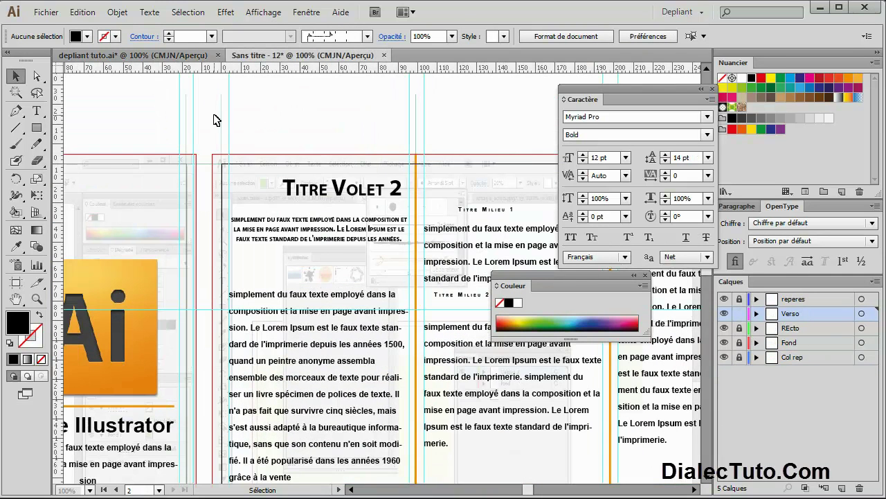
click(37, 127)
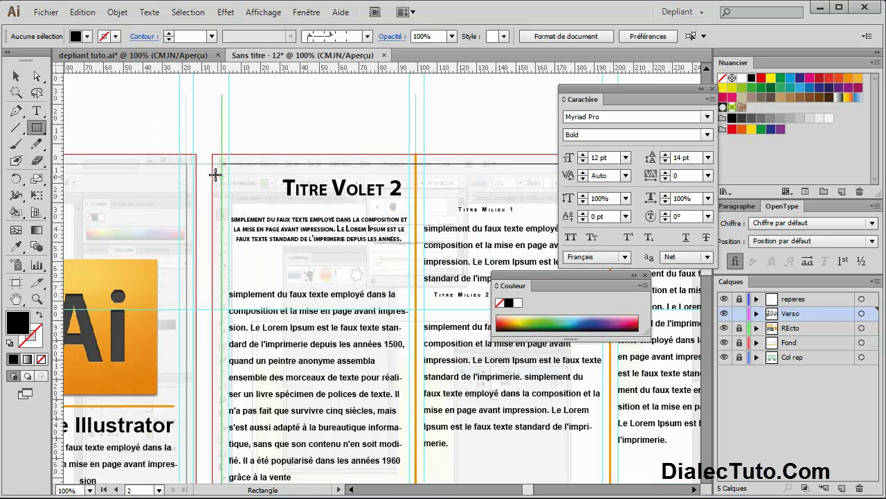
mouse_move(212, 194)
mouse_down()
mouse_move(415, 255)
mouse_move(417, 264)
mouse_move(415, 252)
mouse_up()
click(131, 54)
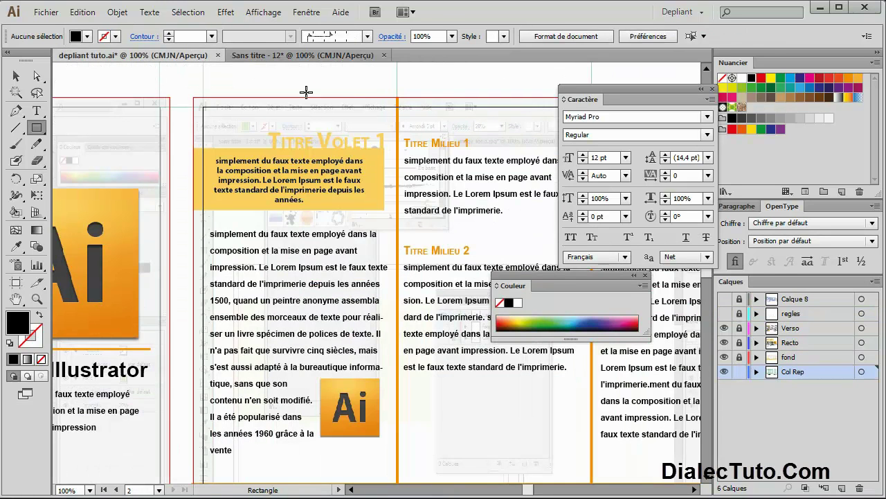
click(303, 55)
Narrow the black rectangle to the width of panel 2
click(18, 79)
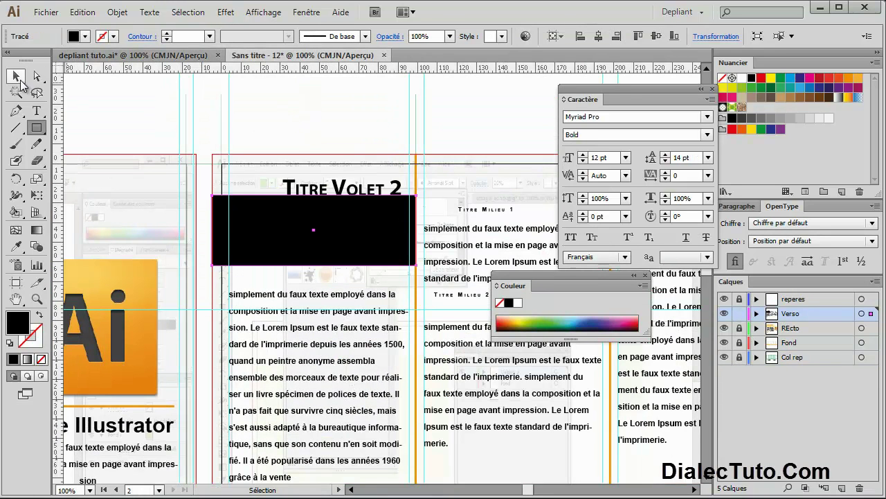
drag(416, 230, 390, 231)
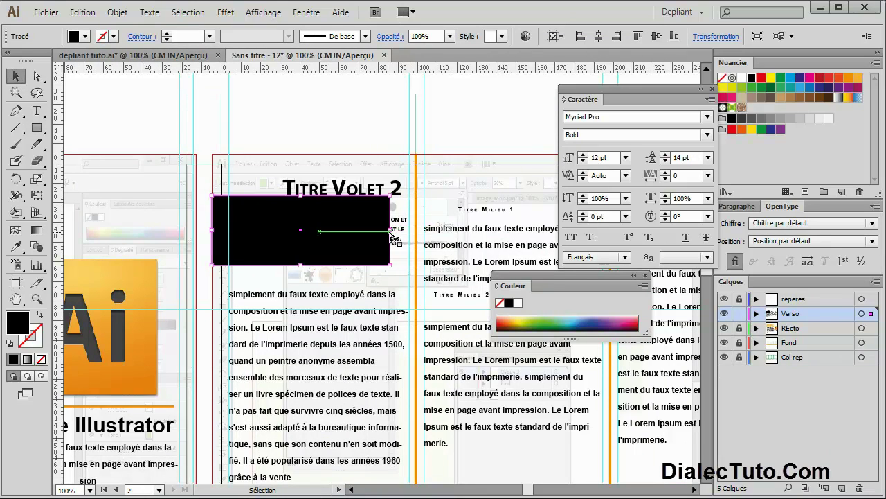
click(379, 279)
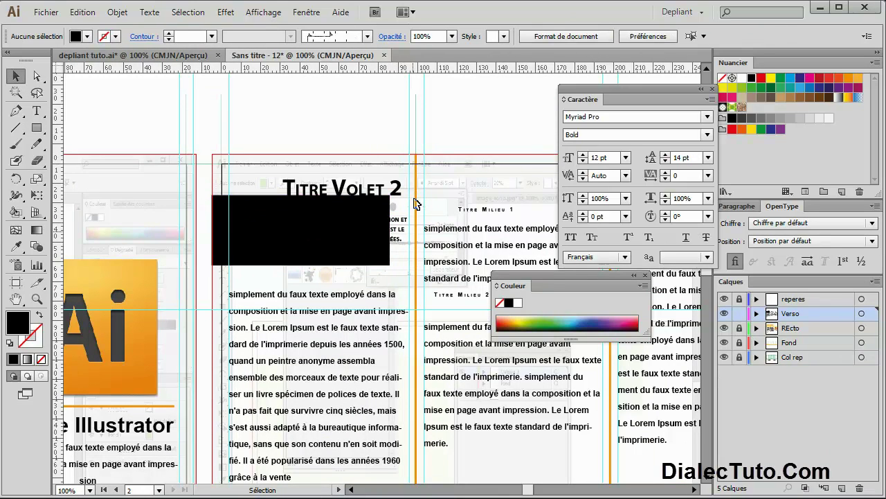
drag(341, 464, 332, 289)
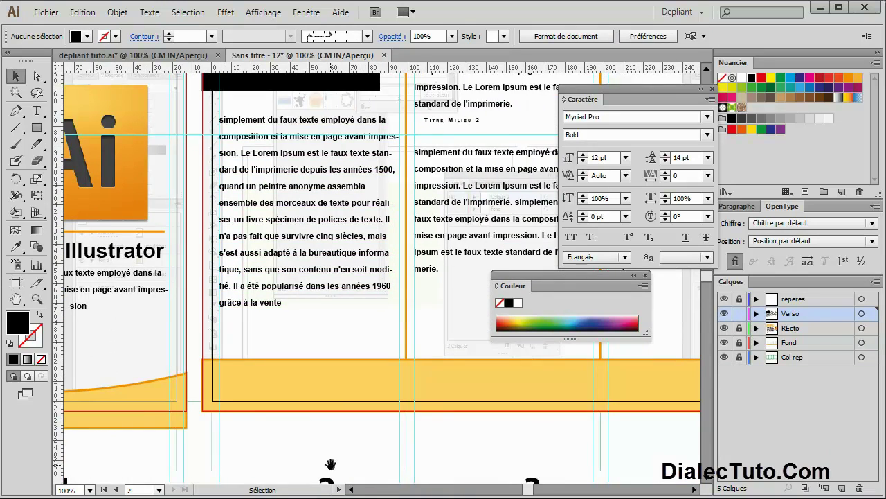
drag(331, 464, 331, 415)
scroll(359, 218, up, 5)
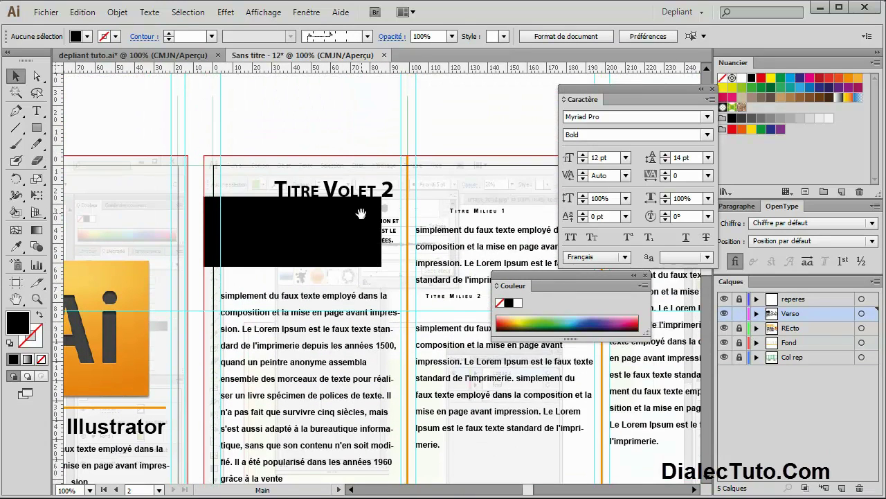
Send the rectangle behind the paragraph (Disposition > Arrière-plan) and fill it orange
click(337, 240)
right_click(337, 238)
mouse_move(381, 435)
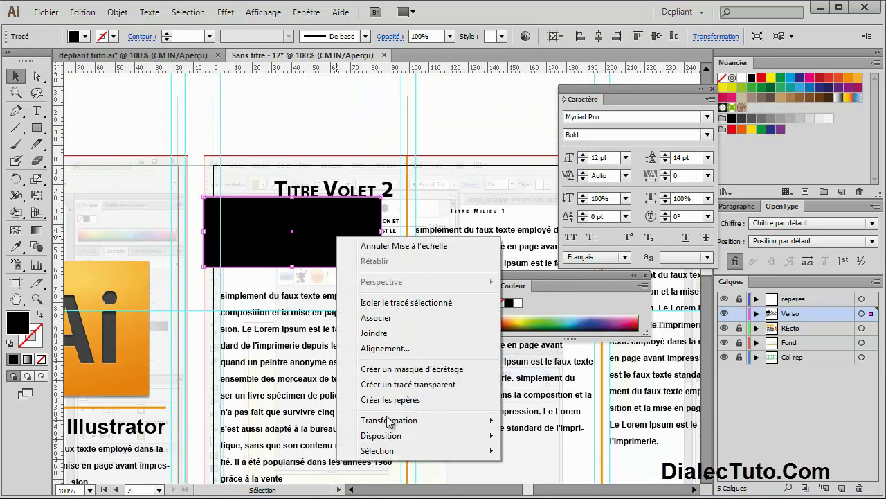
click(543, 480)
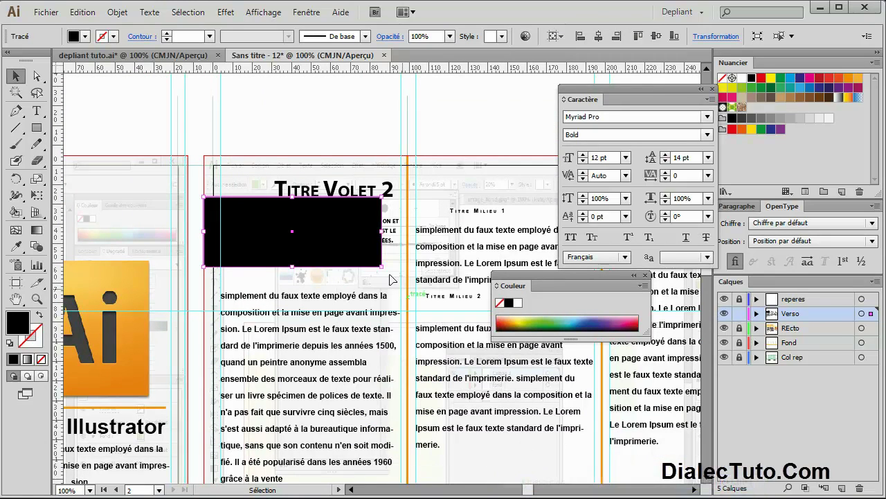
click(303, 115)
click(329, 228)
click(857, 78)
drag(236, 134, 429, 106)
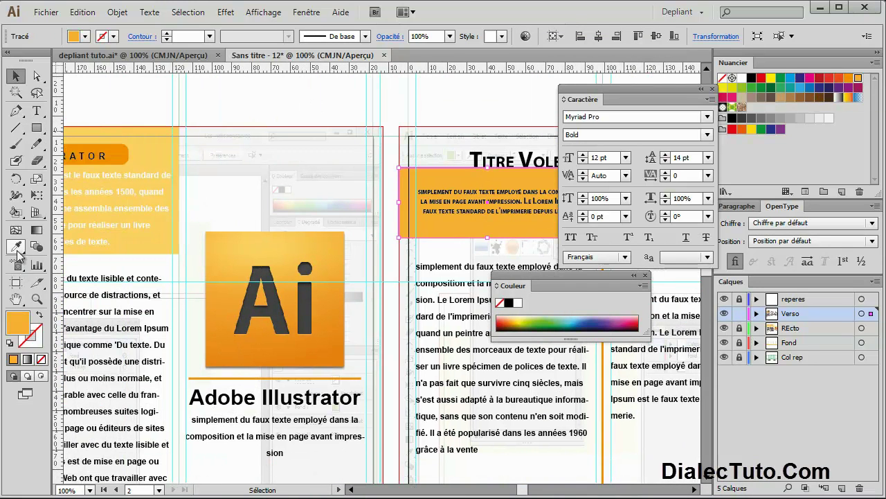
Give the box the left panel's light yellow using the Eyedropper
click(16, 247)
click(158, 158)
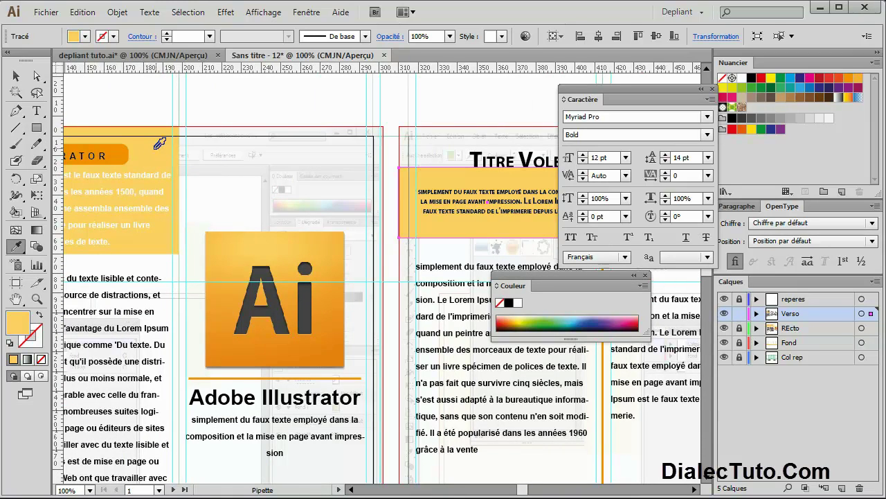
click(16, 77)
click(360, 115)
scroll(404, 106, right, 5)
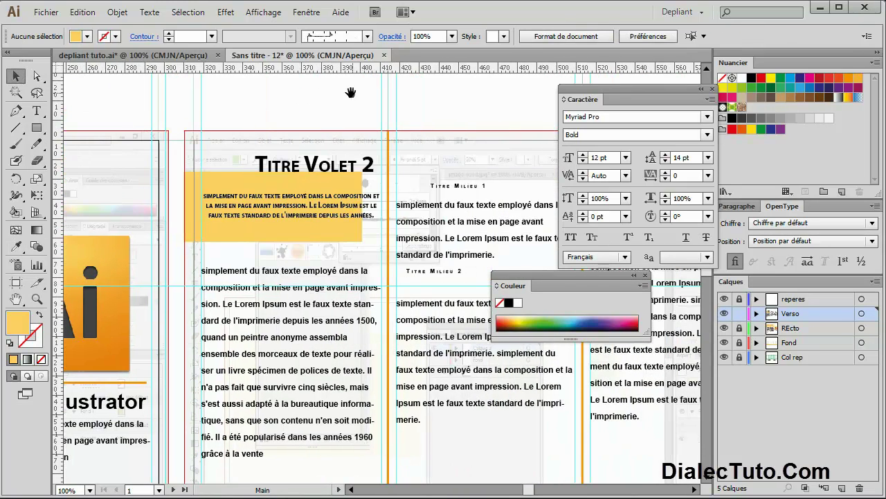
Resize the paragraph's frame inside the box so the text fits four lines
click(374, 213)
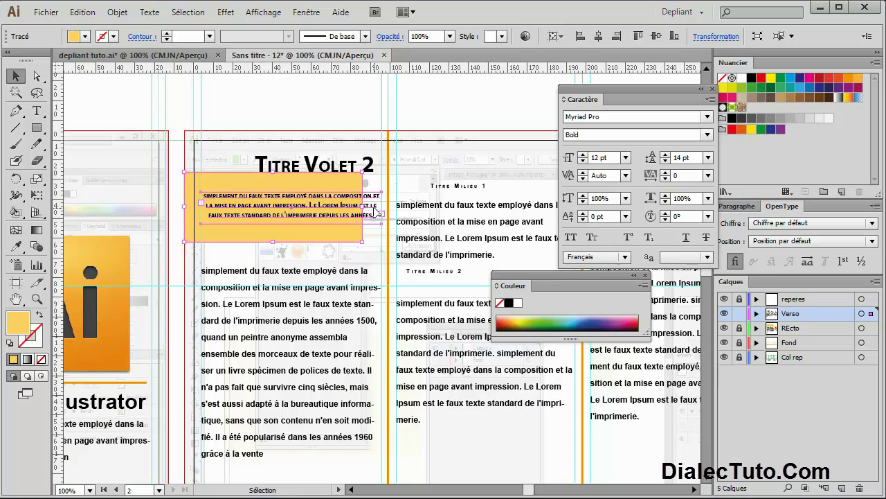
drag(383, 207, 354, 208)
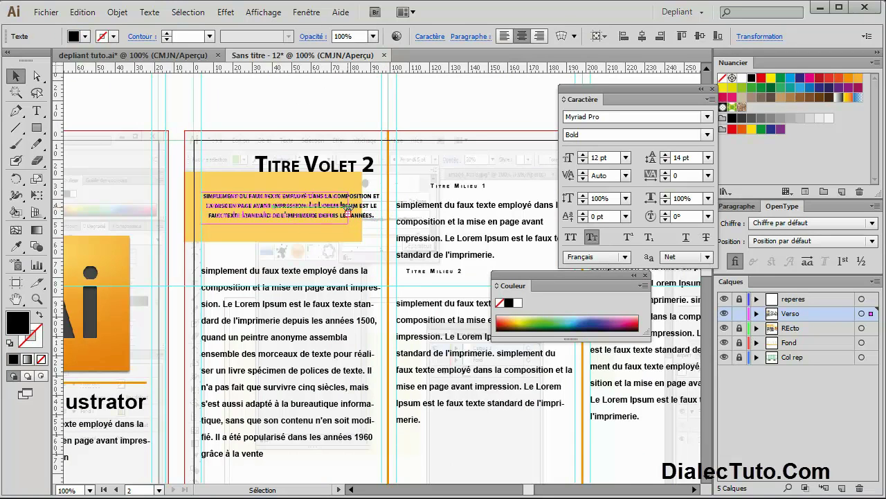
click(285, 217)
click(282, 230)
drag(276, 225, 276, 235)
click(263, 272)
Shift the Titre Volet 2 title further left
drag(312, 172, 303, 172)
click(313, 124)
scroll(314, 124, up, 2)
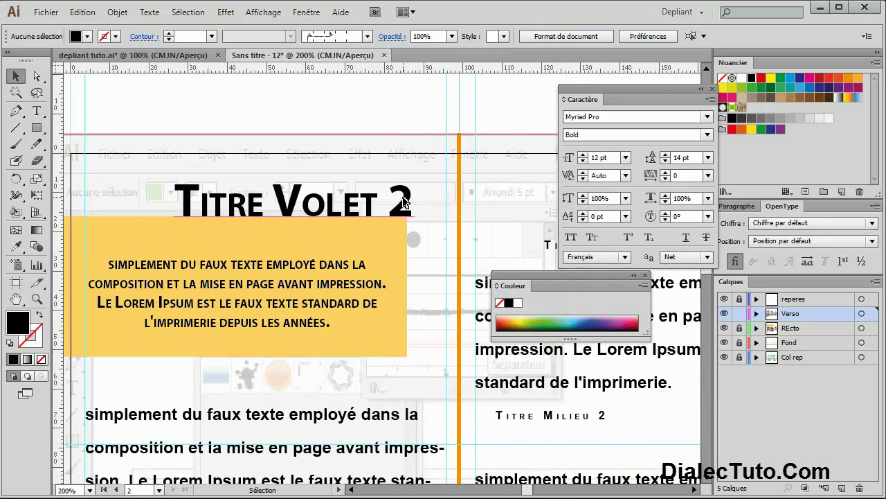
drag(409, 205, 402, 205)
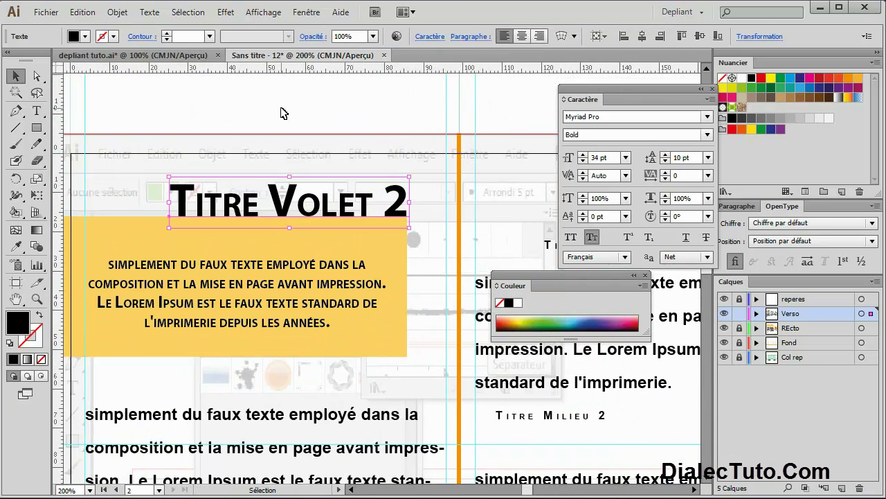
Colour the title with the box's yellow using the Eyedropper
key(ctrl+z)
key(ctrl+shift+z)
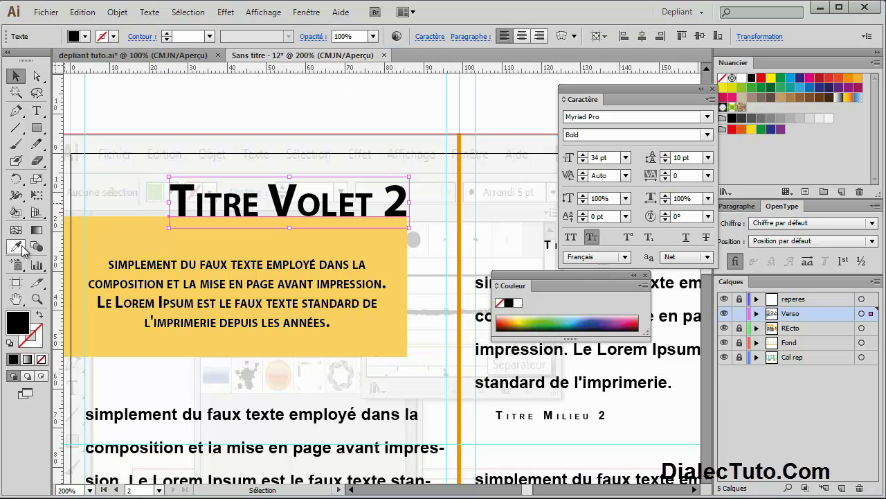
click(16, 247)
click(130, 239)
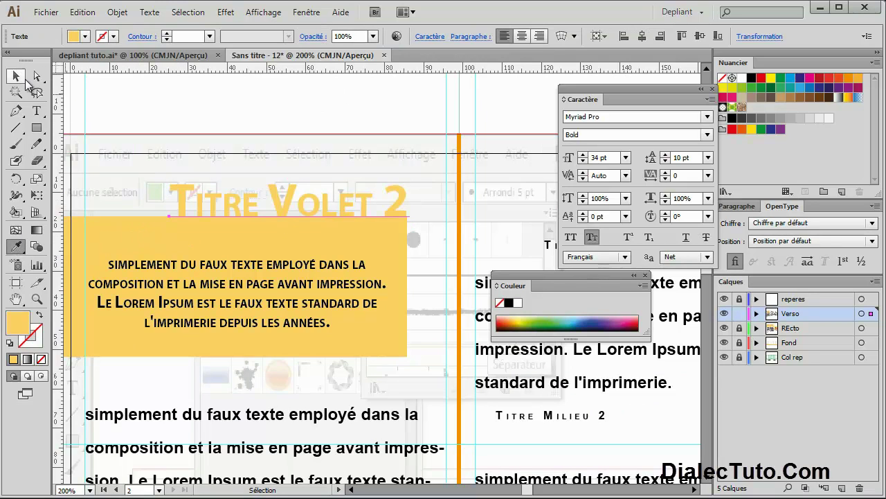
click(15, 76)
click(387, 307)
drag(388, 307, 416, 279)
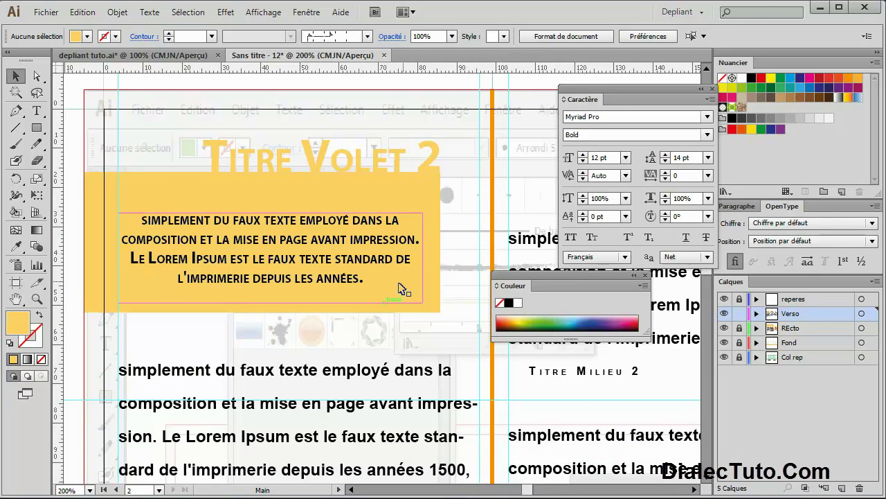
scroll(260, 312, down, 2)
Raise the intro text's leading to 17 pt and nudge the block up in its box
click(258, 196)
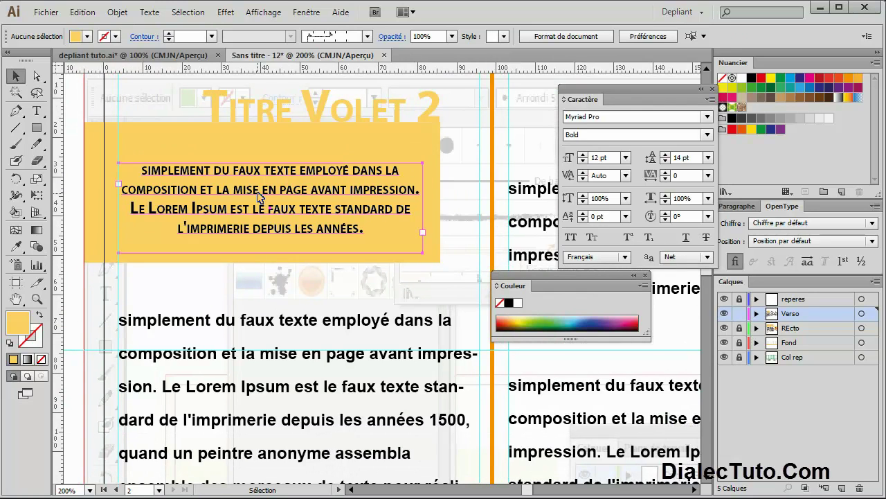
drag(258, 196, 259, 188)
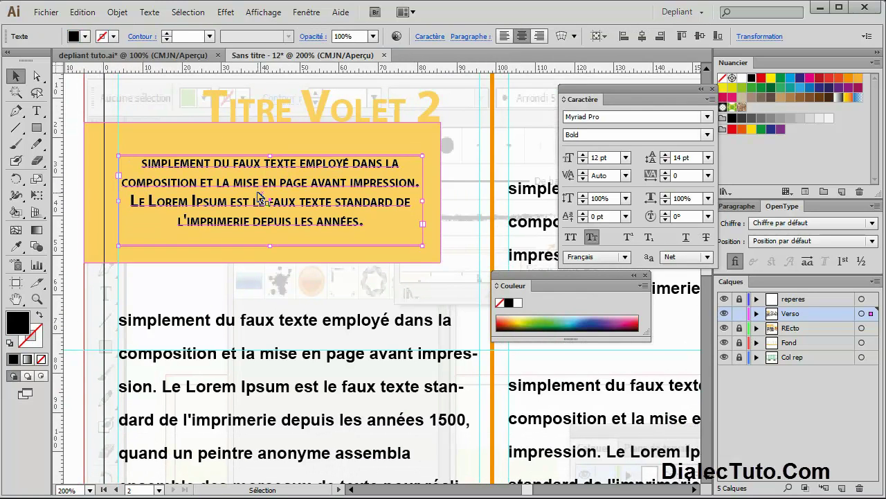
click(664, 154)
click(665, 154)
click(664, 153)
click(319, 299)
click(277, 191)
key(Up)
key(Up)
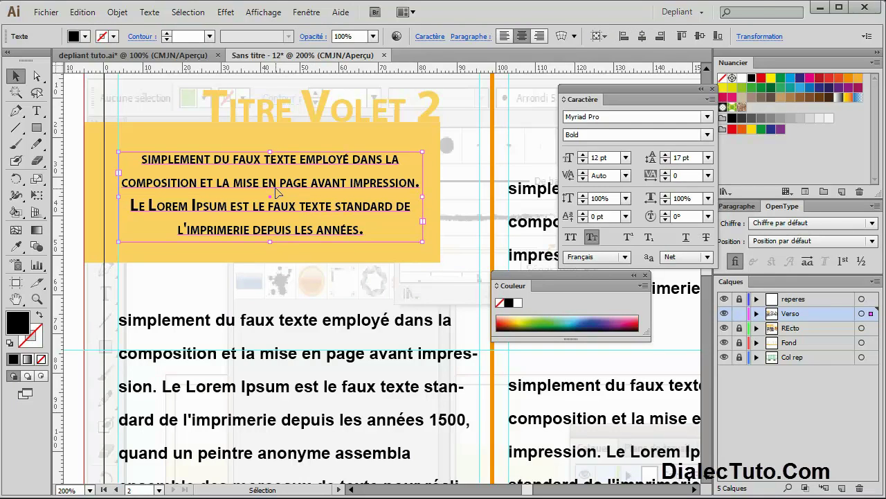
click(288, 291)
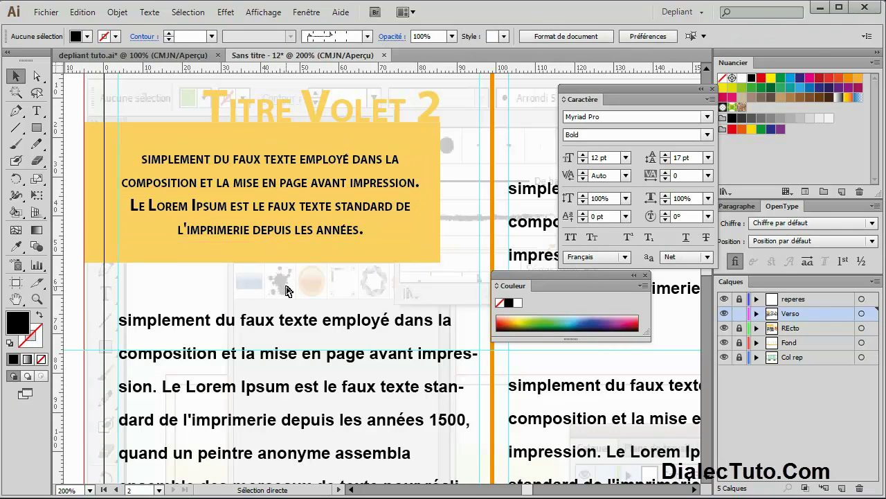
Zoom out and view the finished depliant tuto.ai layout
key(ctrl+minus)
key(ctrl+minus)
drag(328, 309, 316, 193)
mouse_move(310, 320)
mouse_down()
mouse_move(297, 230)
mouse_move(299, 326)
mouse_up()
click(131, 55)
mouse_move(353, 414)
mouse_down()
mouse_move(342, 409)
mouse_move(313, 318)
mouse_up()
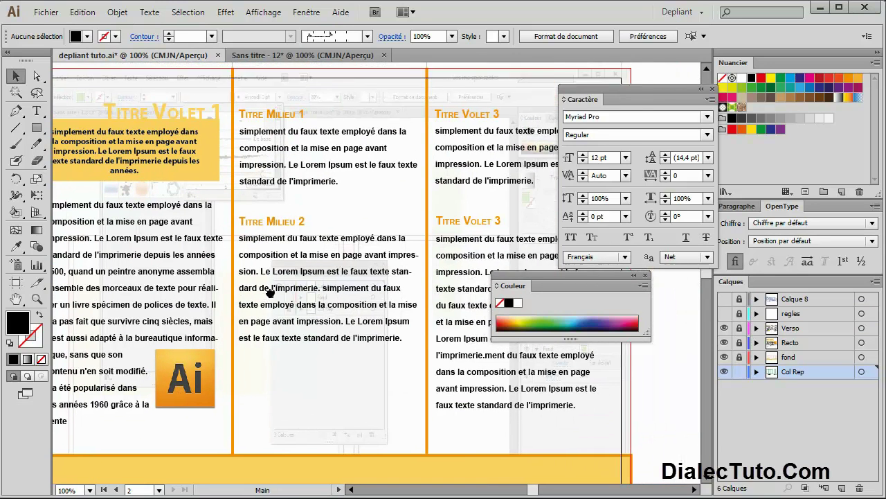
Compare the middle panel headings in depliant tuto.ai, then return to the untitled leaflet
drag(392, 225, 276, 308)
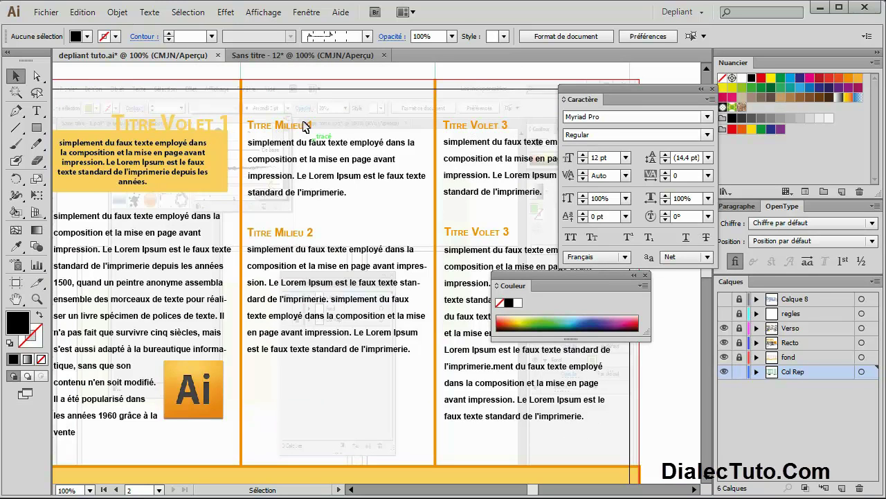
click(283, 54)
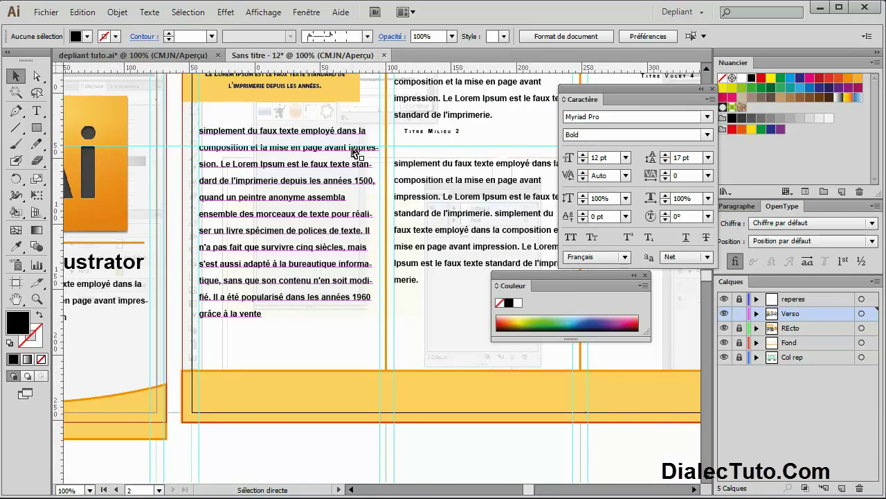
scroll(356, 152, down, 2)
scroll(339, 166, up, 1)
Select the Titre Milieu 1 heading and zoom in to 150%
click(331, 173)
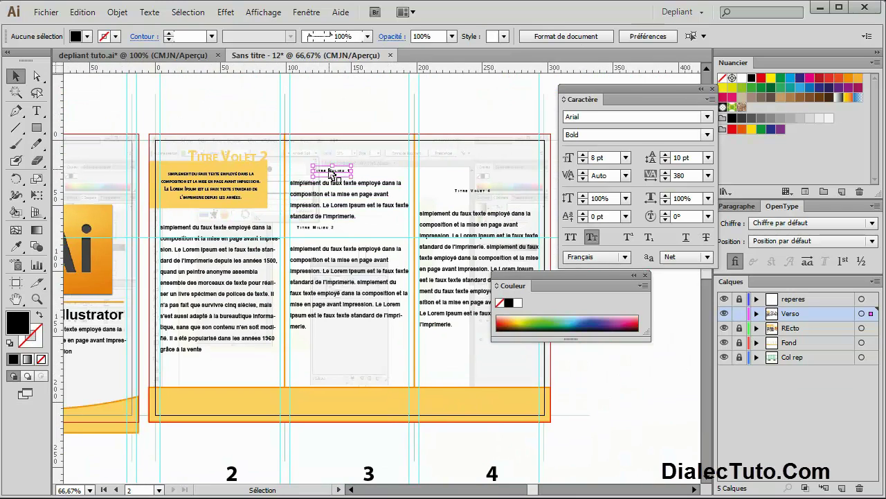
shift+click(472, 190)
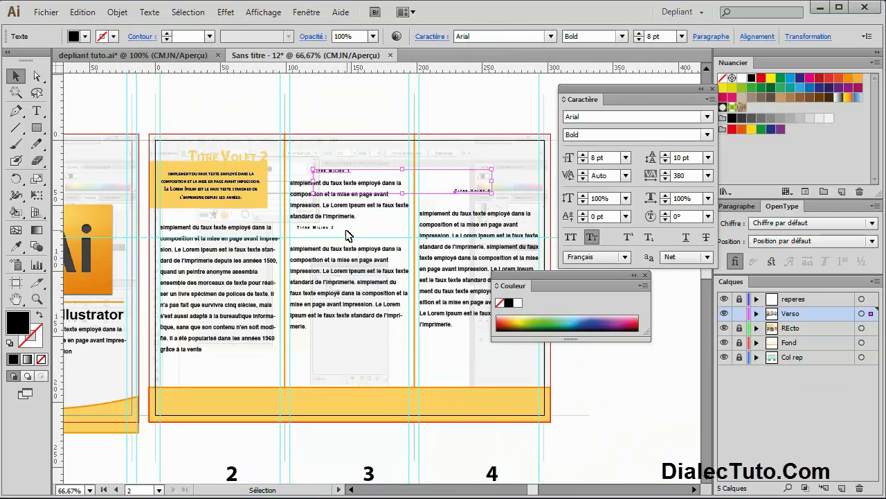
click(358, 154)
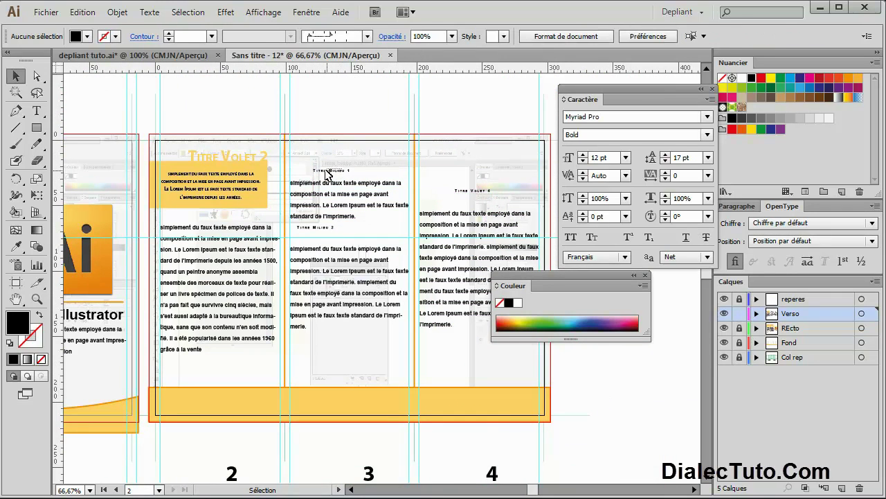
mouse_move(328, 174)
mouse_down()
mouse_move(312, 173)
mouse_move(347, 325)
mouse_up()
key(ctrl+1)
key(ctrl+plus)
click(255, 164)
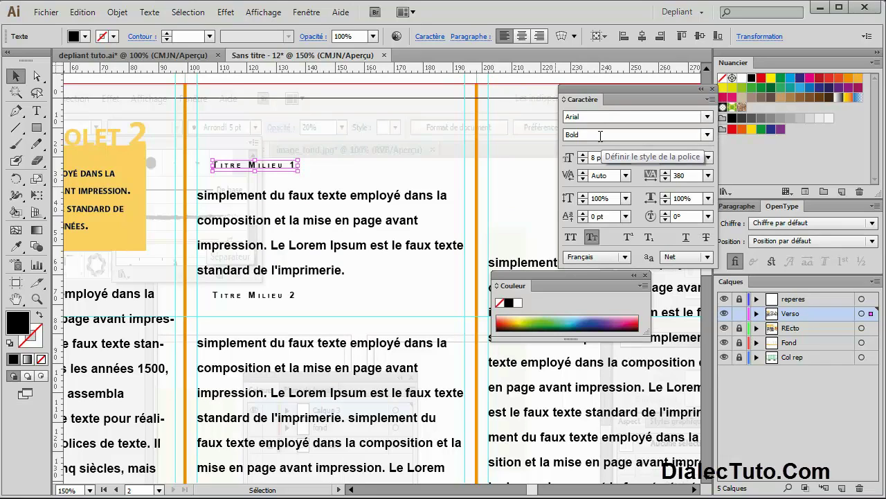
Make the Titre Milieu 1 heading 16 pt, 0 tracking and orange
click(582, 154)
click(582, 154)
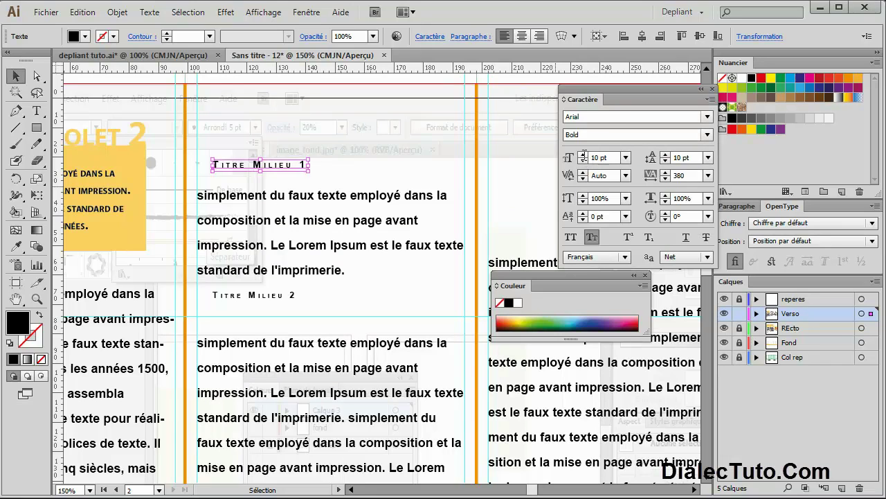
click(583, 155)
click(583, 155)
click(584, 155)
click(583, 155)
click(583, 155)
click(583, 155)
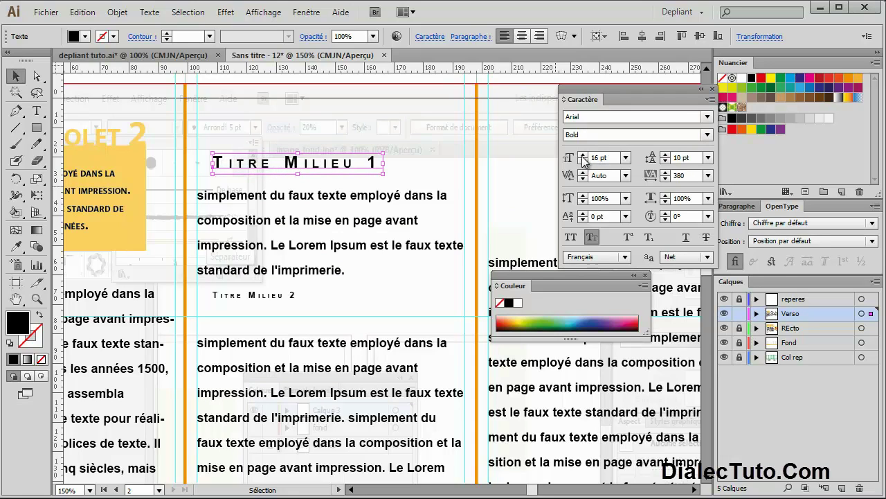
click(674, 176)
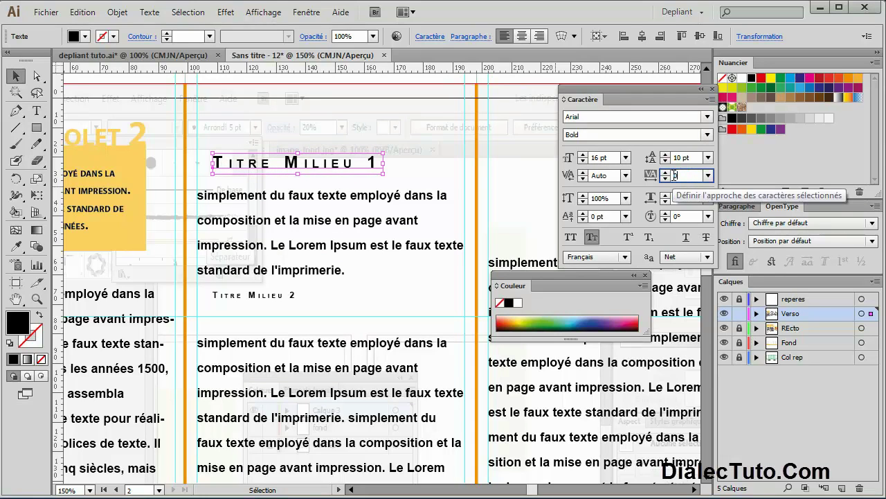
key(Return)
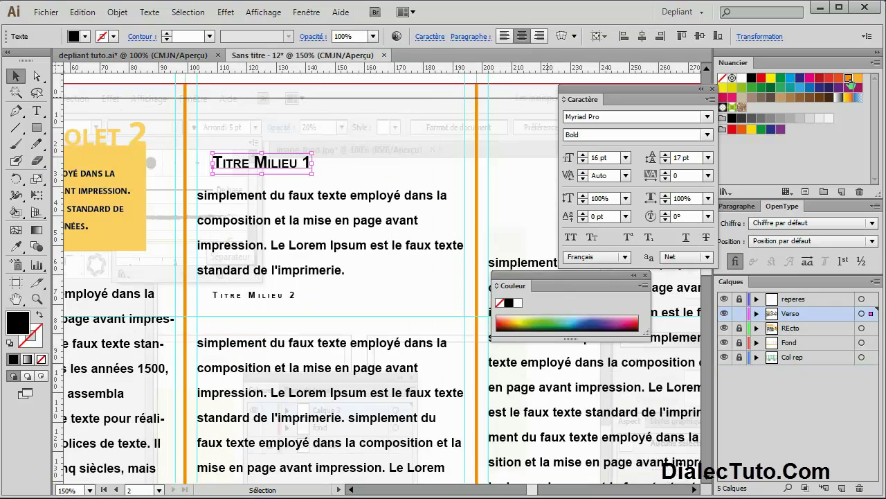
click(849, 79)
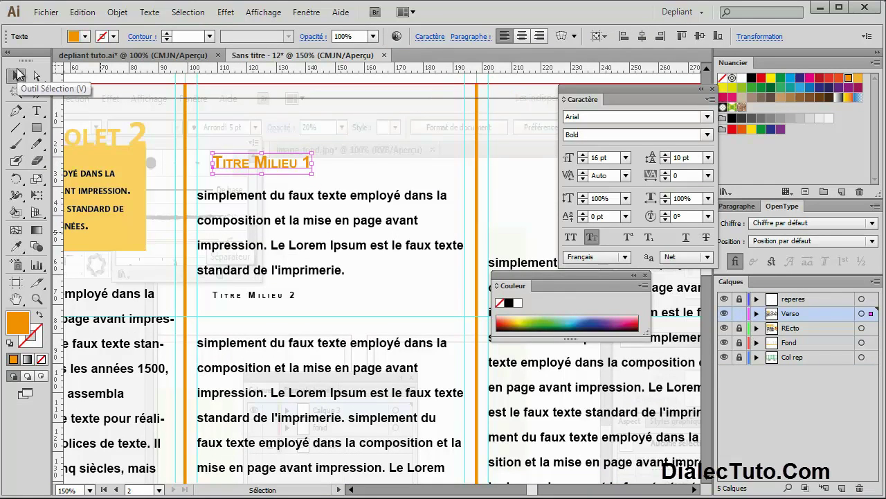
Select the Titre Milieu 2 and Titre Volet 4 headings together
drag(298, 123, 278, 74)
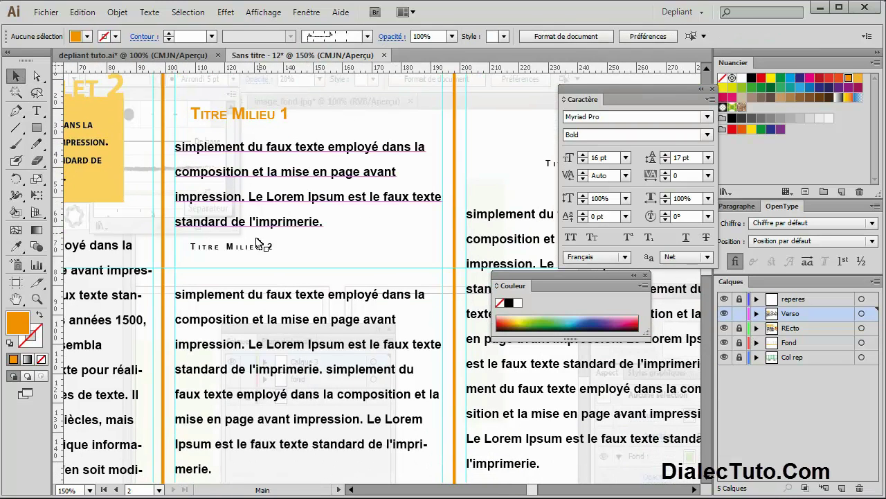
click(232, 247)
key(ctrl+minus)
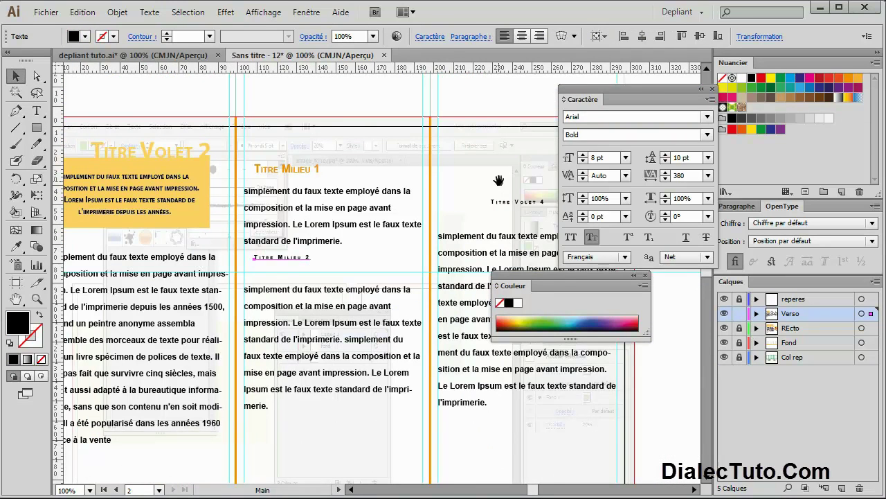
click(455, 219)
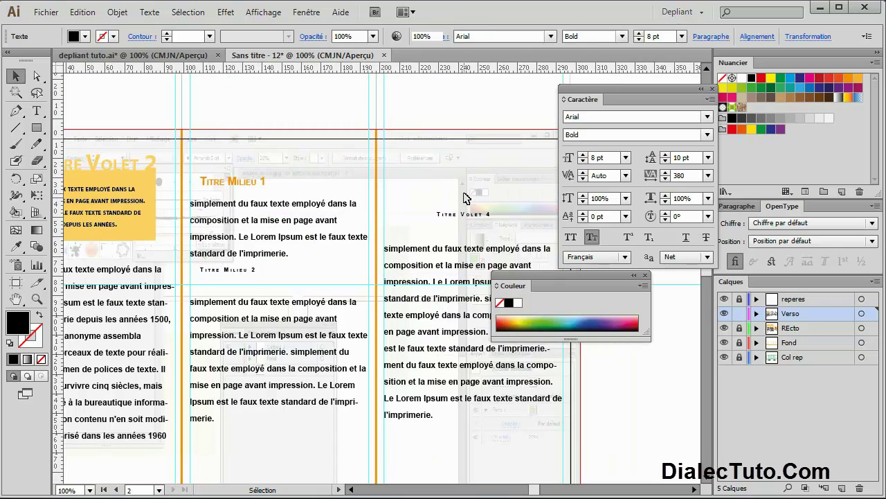
click(248, 272)
shift+click(457, 215)
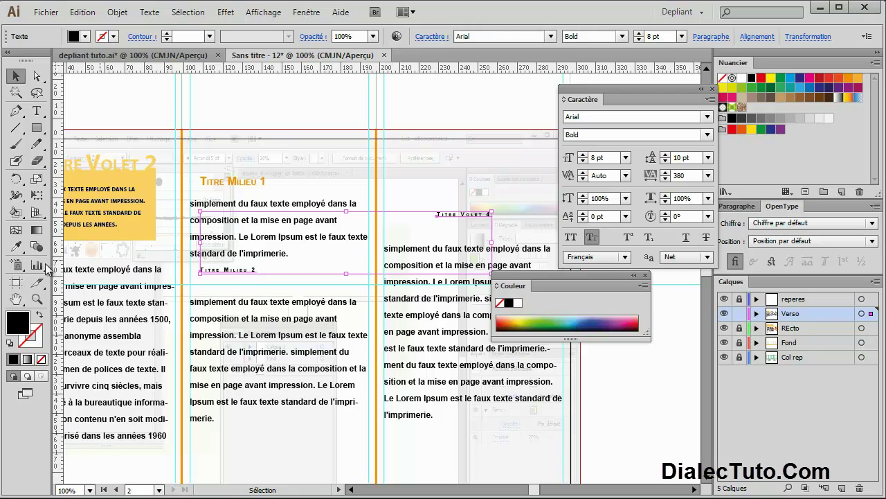
Copy Titre Milieu 1's orange 16 pt style onto both headings with the Pipette, then zoom to 66.67%
click(15, 245)
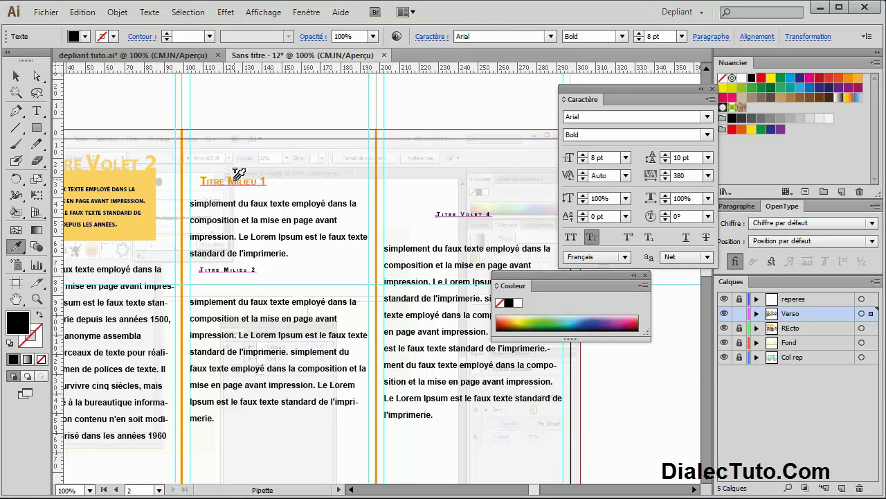
click(235, 178)
click(15, 76)
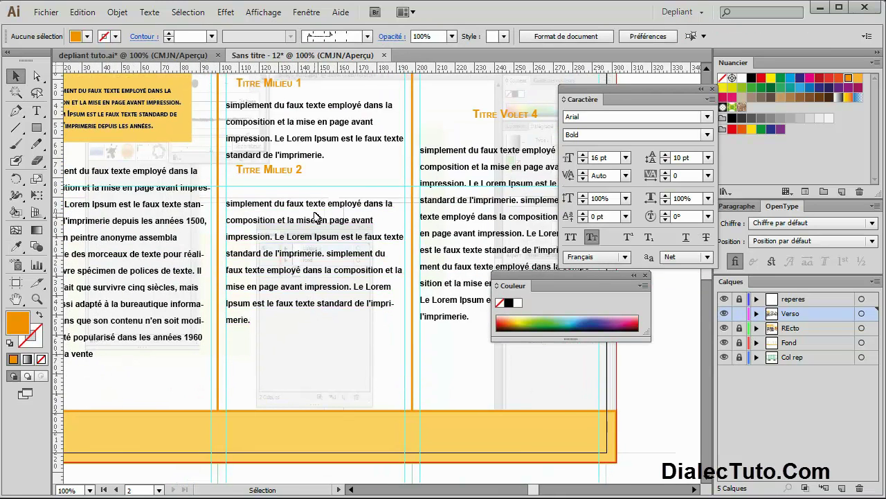
key(ctrl+minus)
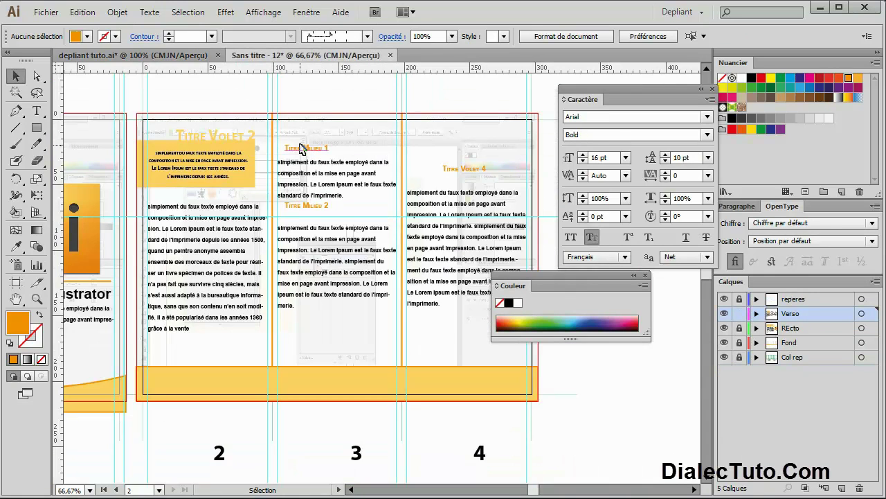
Move the Titre Milieu 1 heading upward
click(330, 187)
drag(322, 178, 324, 127)
key(ctrl+plus)
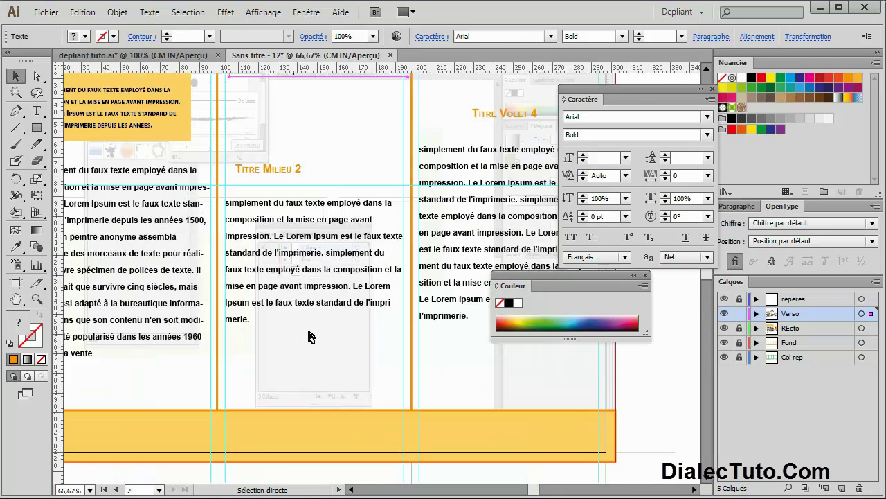
key(ctrl+plus)
scroll(309, 337, left, 5)
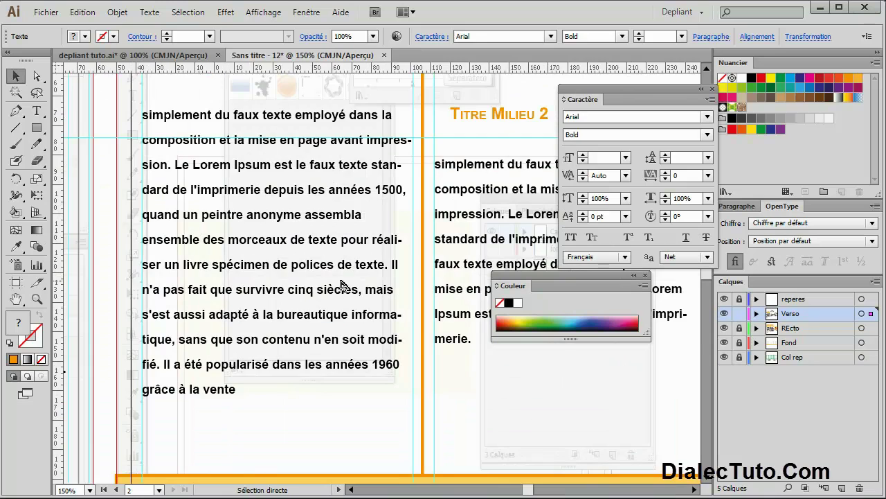
key(ctrl+minus)
key(ctrl+minus)
scroll(342, 286, left, 1)
scroll(177, 232, left, 5)
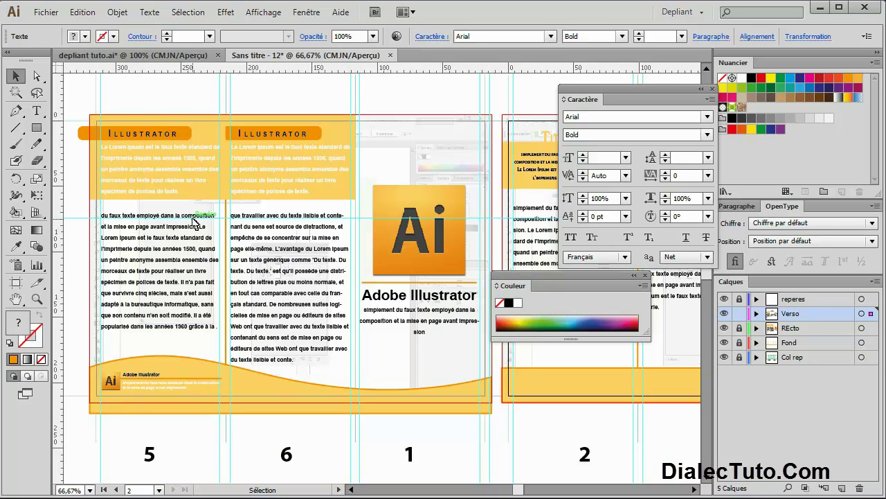
scroll(313, 231, right, 1)
scroll(326, 232, right, 4)
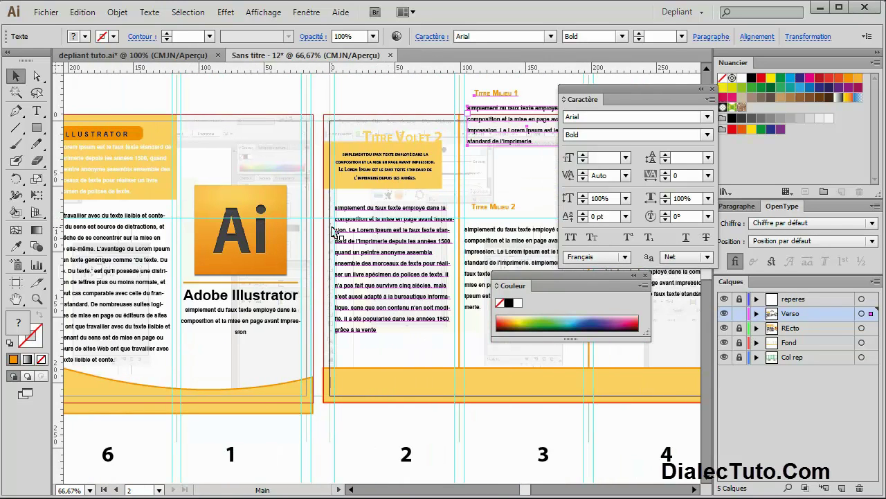
Nudge the page 2 body text up; raise Titre Milieu 2 about 8 mm and its body text about 10.6 mm
click(386, 237)
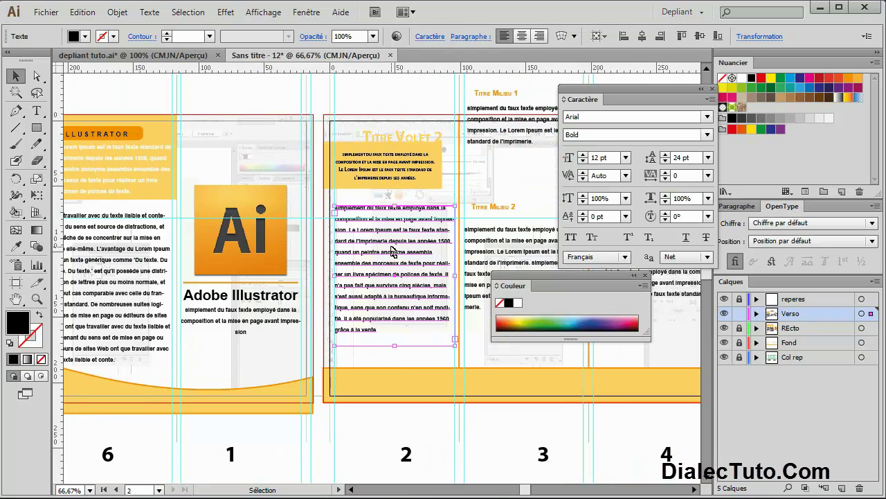
key(Up)
key(Up)
key(Up)
key(ctrl+plus)
key(ctrl+plus)
drag(422, 156, 259, 160)
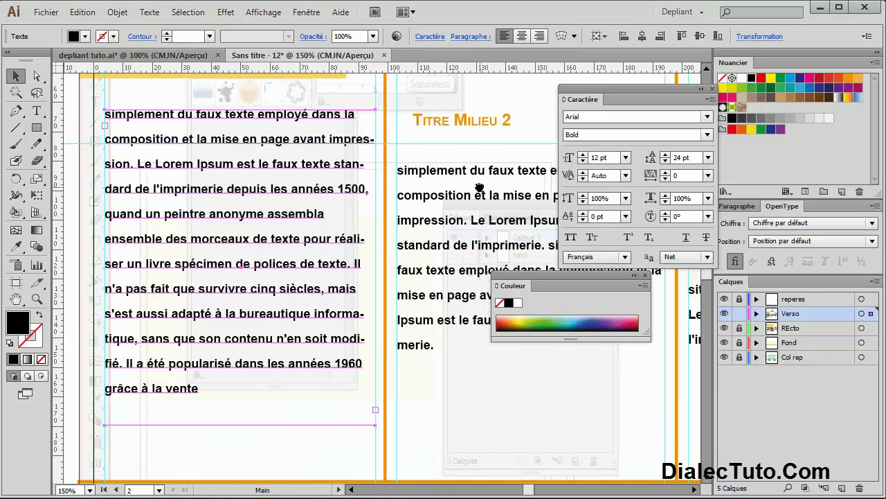
drag(479, 187, 403, 190)
drag(353, 123, 378, 136)
drag(377, 201, 372, 172)
Lower the fourth panel's body text level with the middle column's text
scroll(363, 269, right, 5)
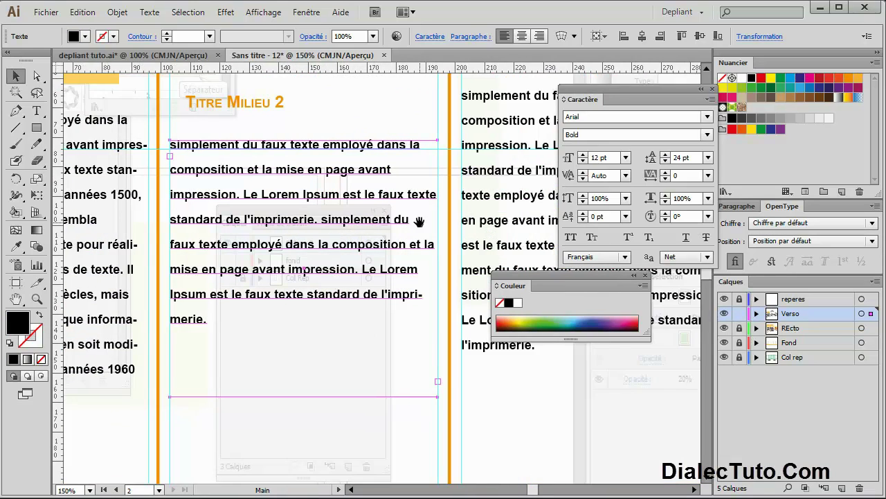
scroll(415, 217, right, 4)
scroll(364, 226, right, 2)
drag(376, 125, 376, 169)
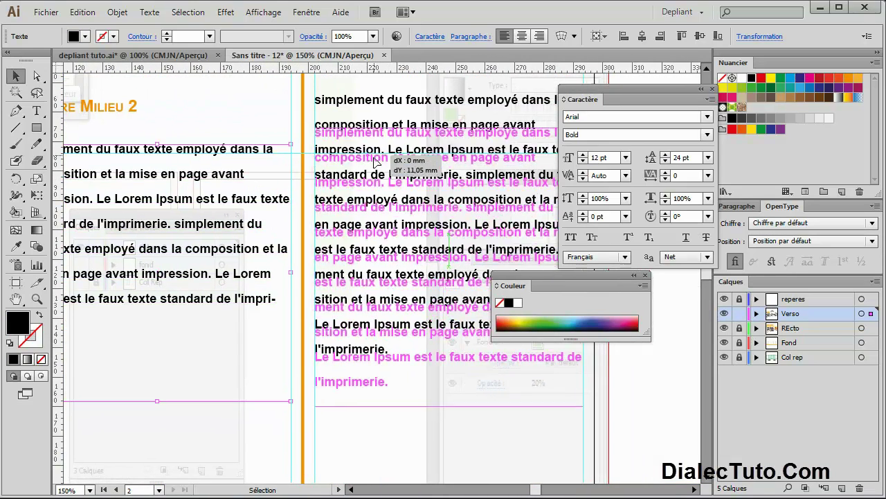
drag(419, 244, 419, 244)
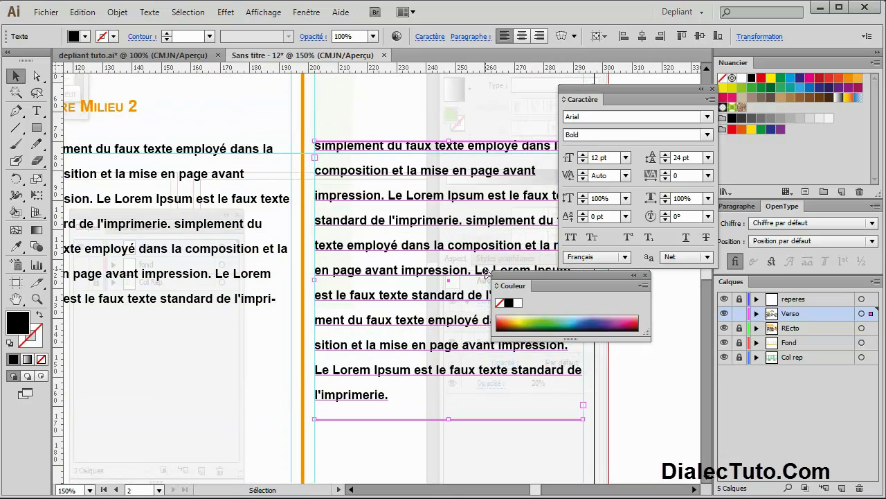
key(ctrl+minus)
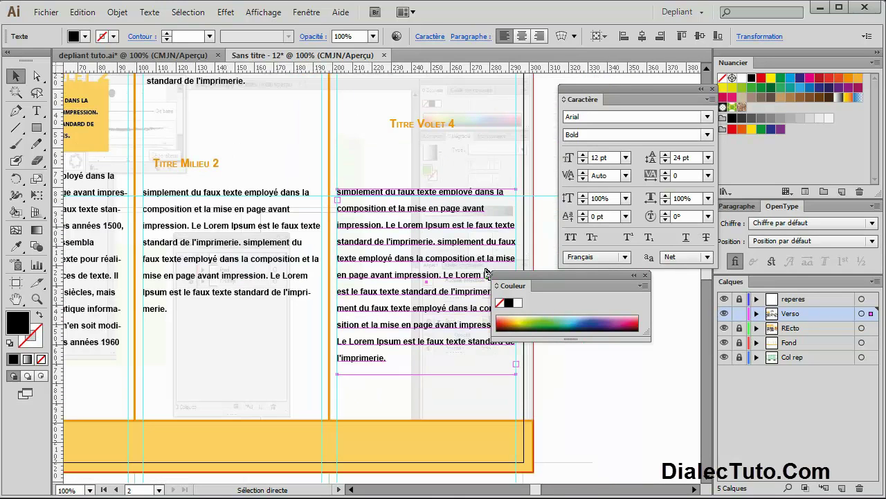
click(260, 150)
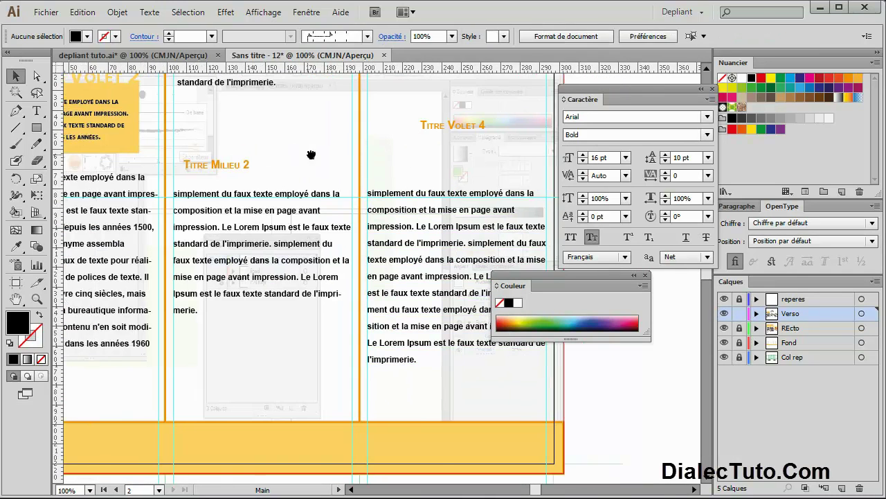
scroll(307, 154, left, 3)
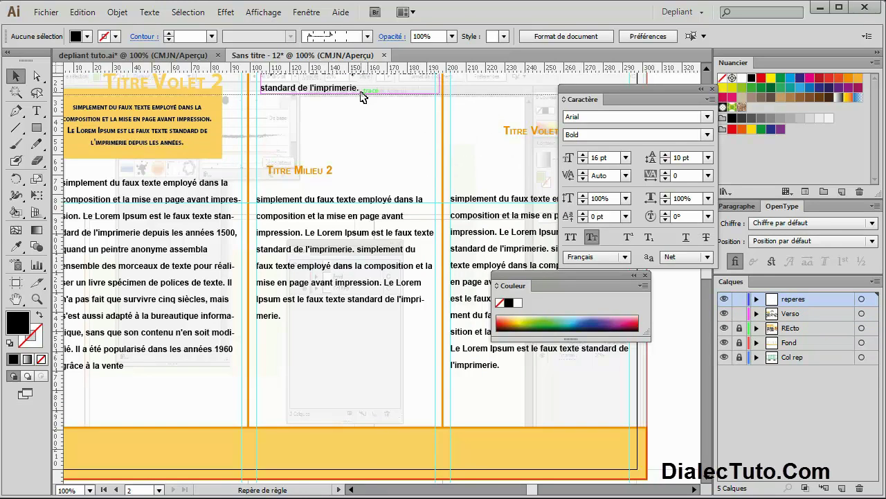
Add a horizontal guide from the top ruler and lock the repères layer
scroll(363, 132, up, 1)
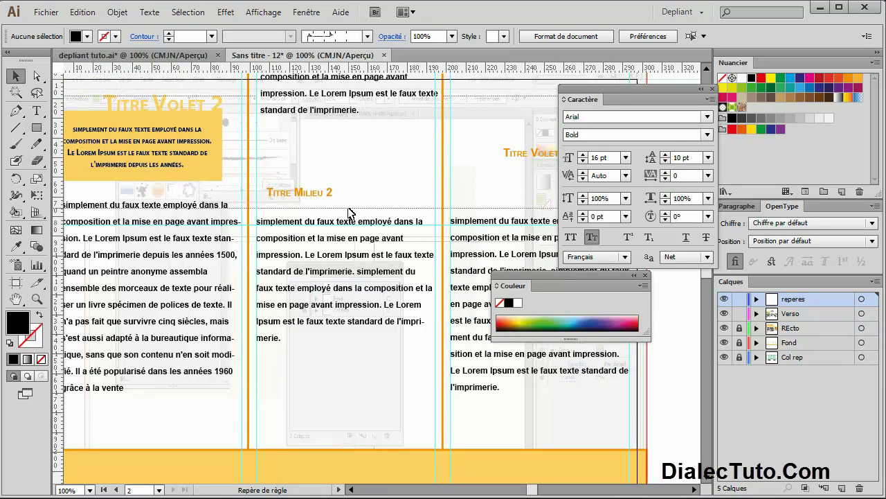
drag(363, 132, 248, 209)
scroll(388, 156, right, 2)
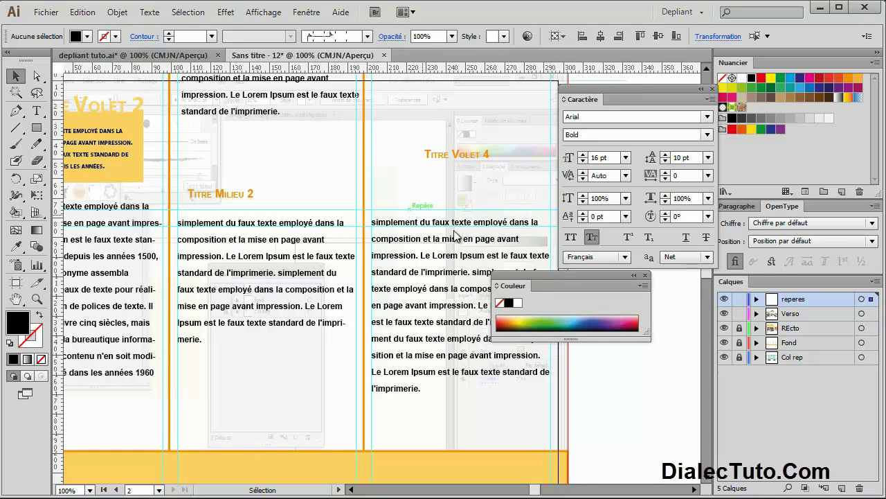
click(739, 299)
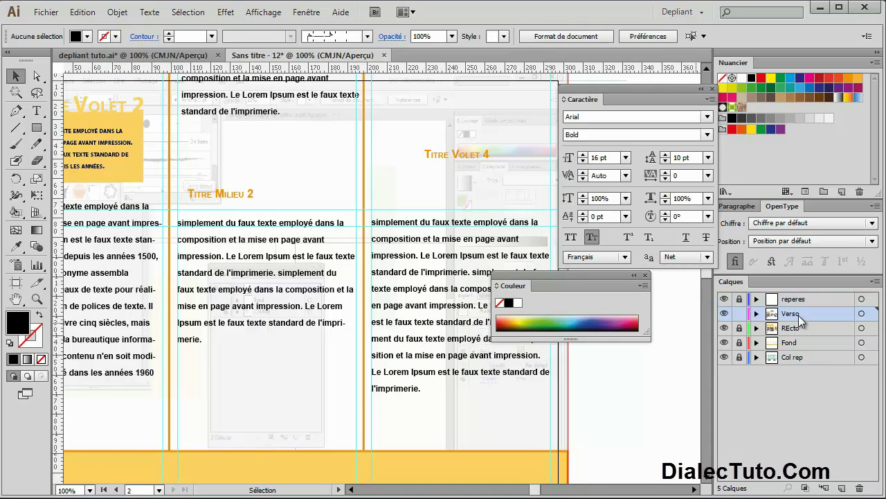
Place the Titre Milieu 2 heading just above its body text at 200% zoom
drag(224, 199, 218, 207)
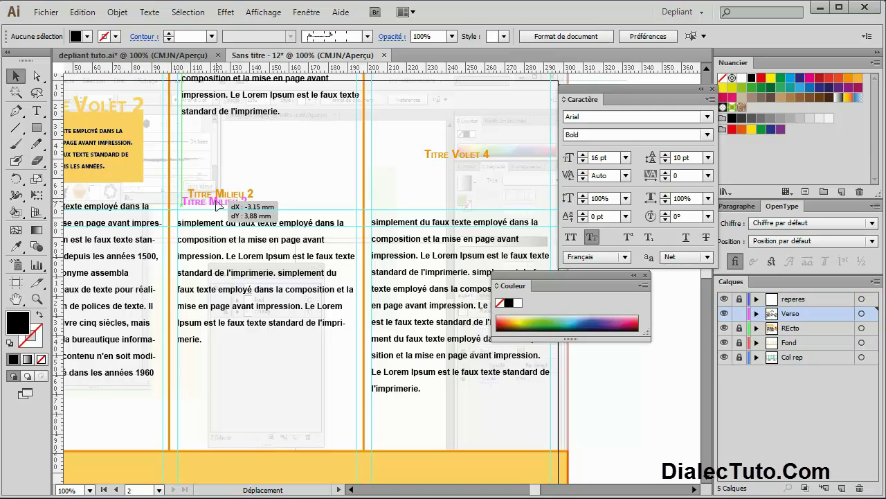
key(ctrl+plus)
key(ctrl+plus)
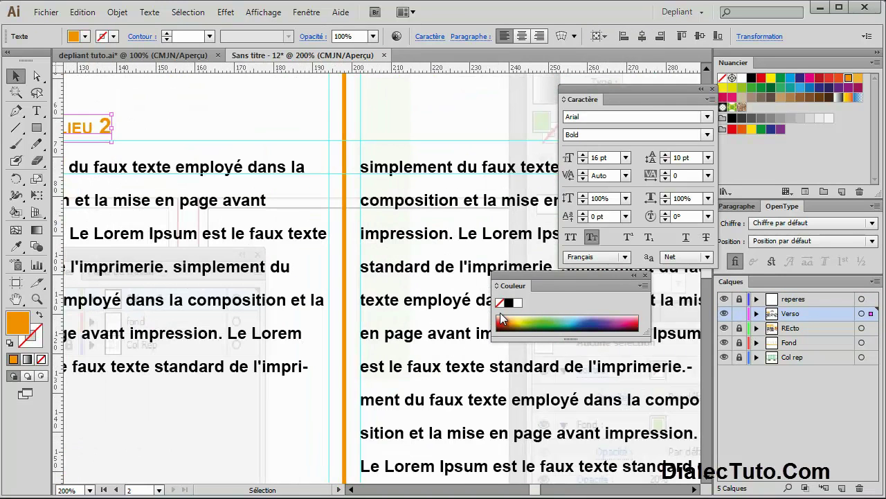
drag(149, 232, 388, 277)
key(Down)
key(Down)
key(Down)
key(Left)
key(Left)
key(Left)
key(Left)
key(Left)
key(Left)
key(Left)
key(Left)
key(Left)
key(Left)
key(Left)
key(Left)
key(Right)
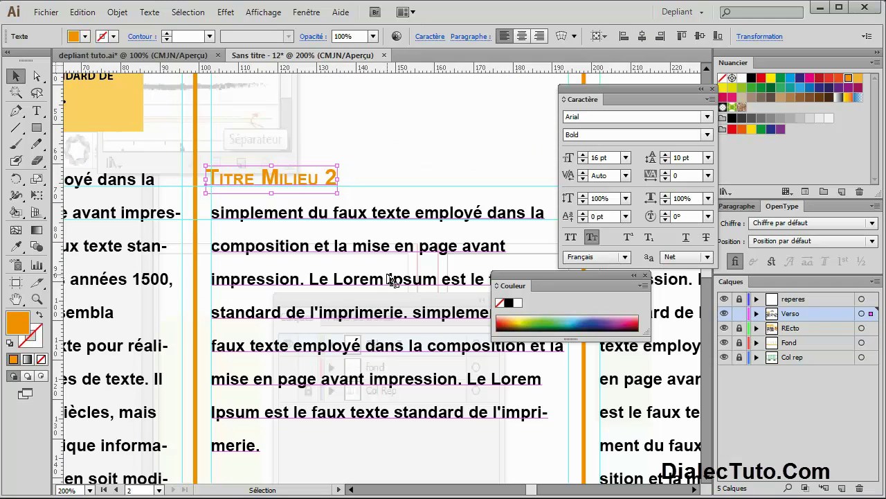
Move the Titre Volet 4 heading down to sit just above its body text
scroll(377, 198, right, 5)
scroll(376, 198, right, 4)
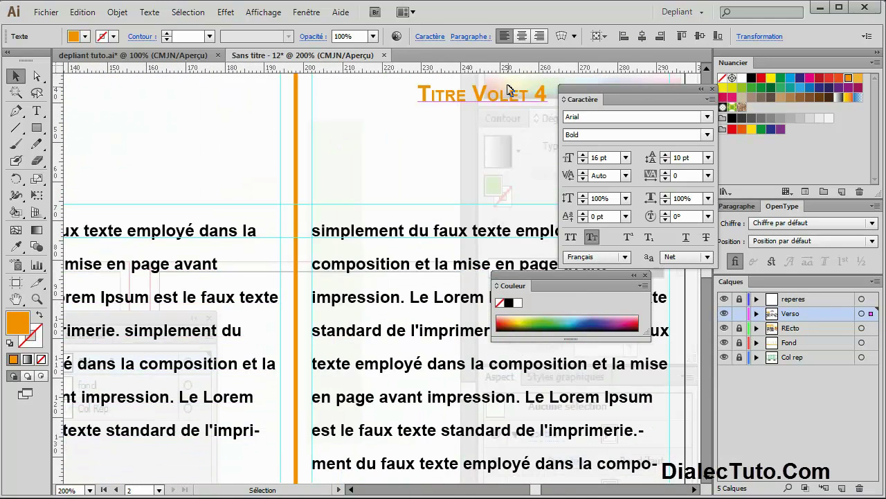
drag(506, 103, 391, 203)
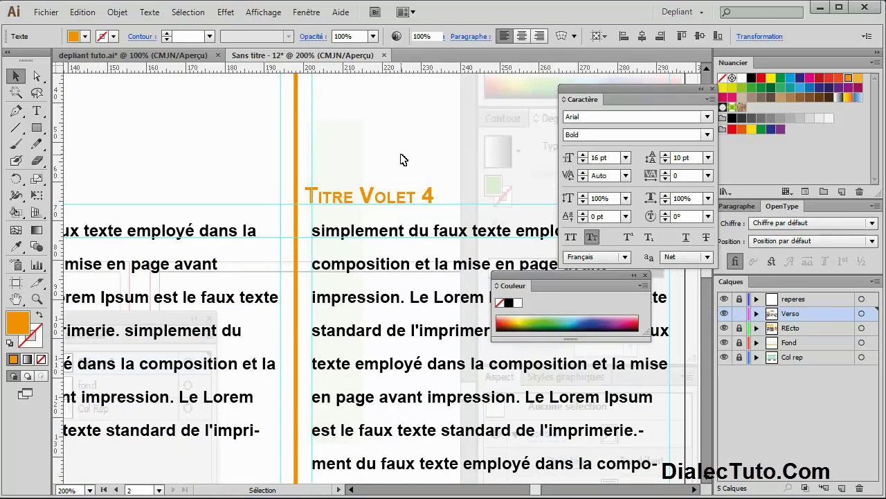
click(402, 158)
key(ctrl+1)
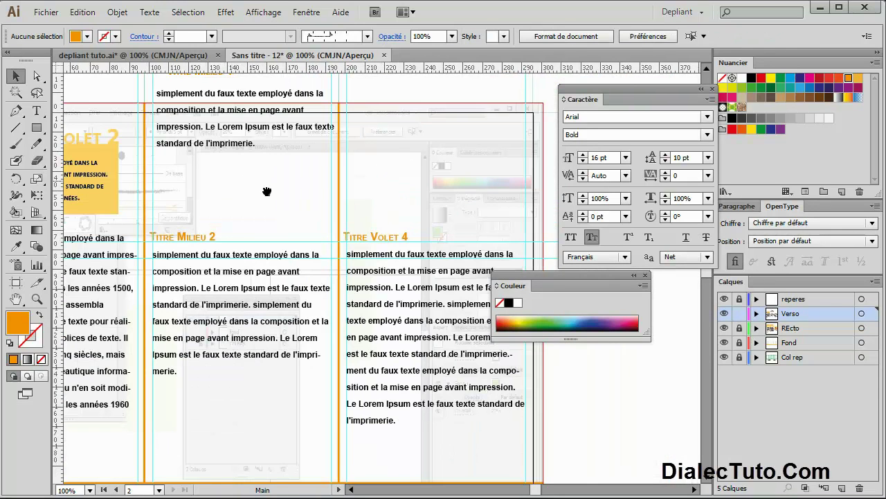
Add a horizontal guide and move the body text under Titre Milieu 1 down to it
drag(263, 192, 340, 214)
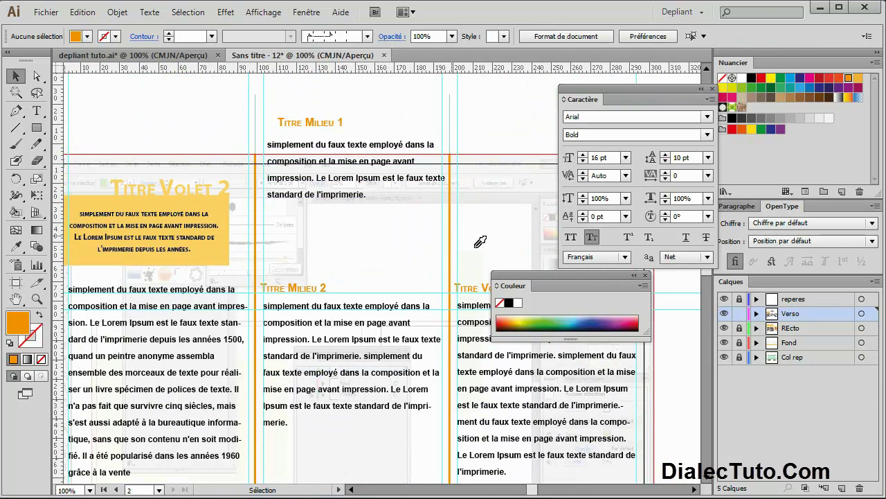
click(807, 299)
drag(286, 69, 277, 221)
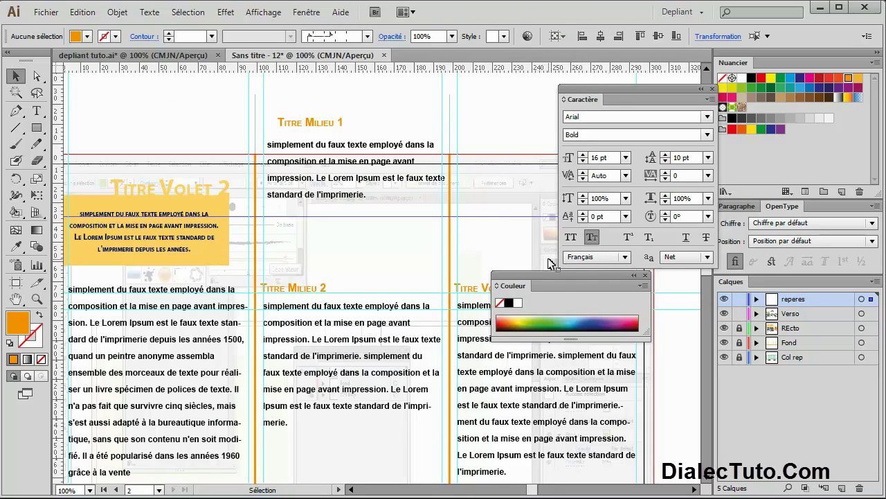
click(738, 299)
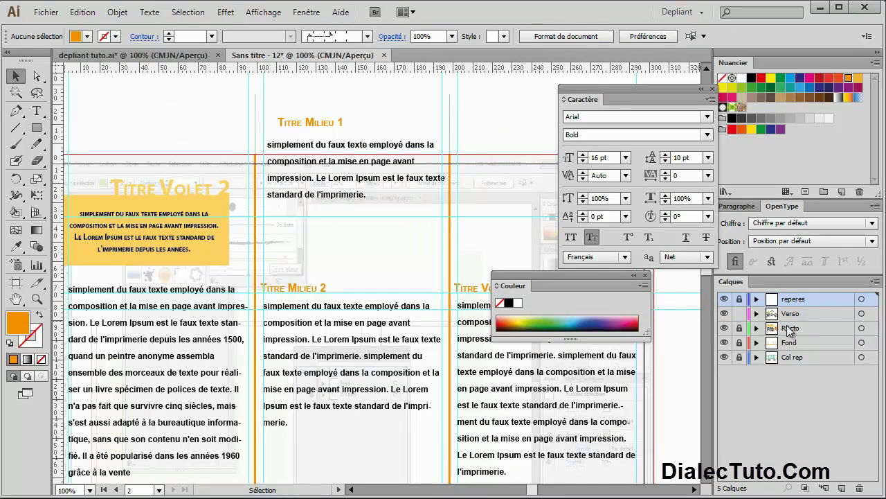
drag(323, 199, 322, 259)
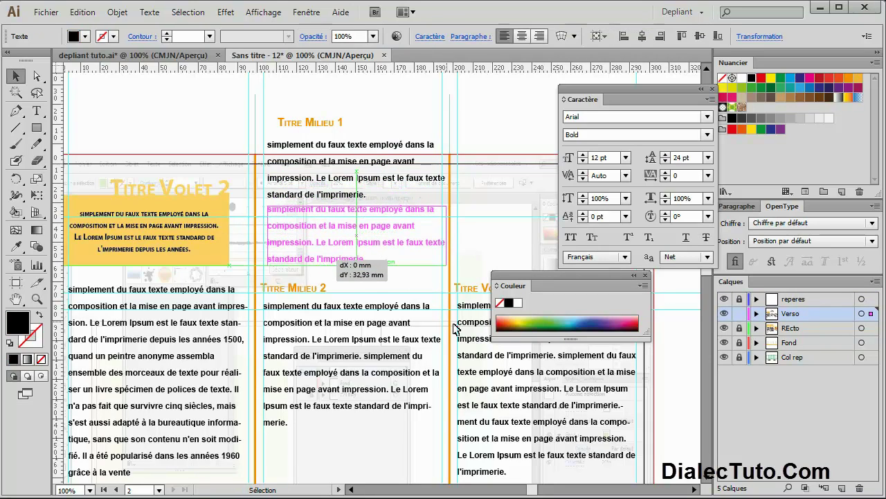
key(Down)
key(Down)
key(Down)
key(Down)
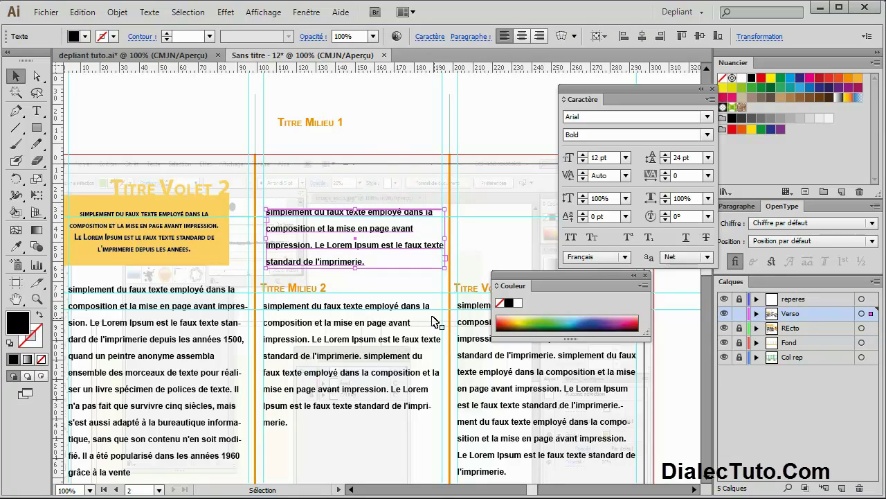
click(321, 194)
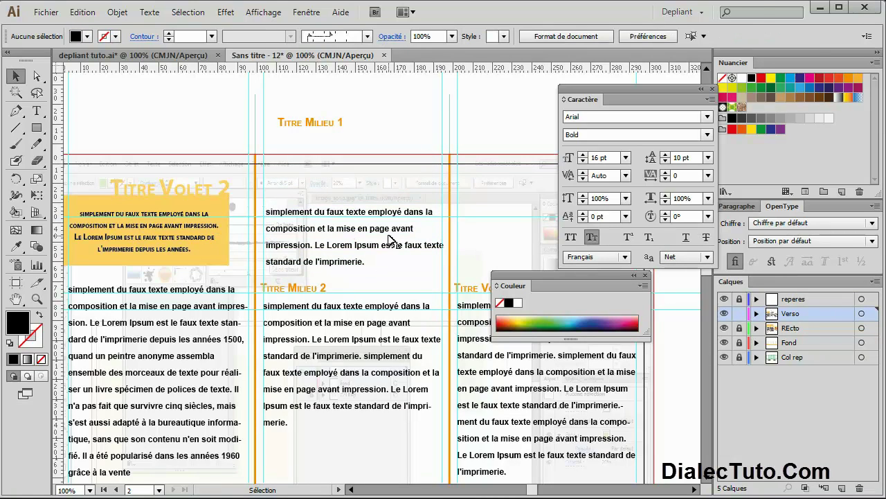
Add a second horizontal guide and align the Titre Milieu 1 heading to it
drag(512, 224, 456, 196)
click(796, 299)
alt+click(739, 298)
drag(301, 158, 370, 169)
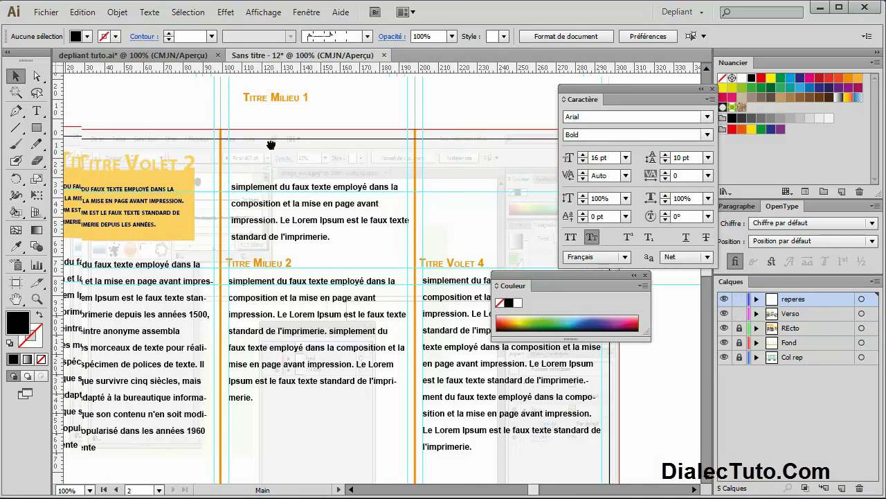
drag(249, 68, 260, 181)
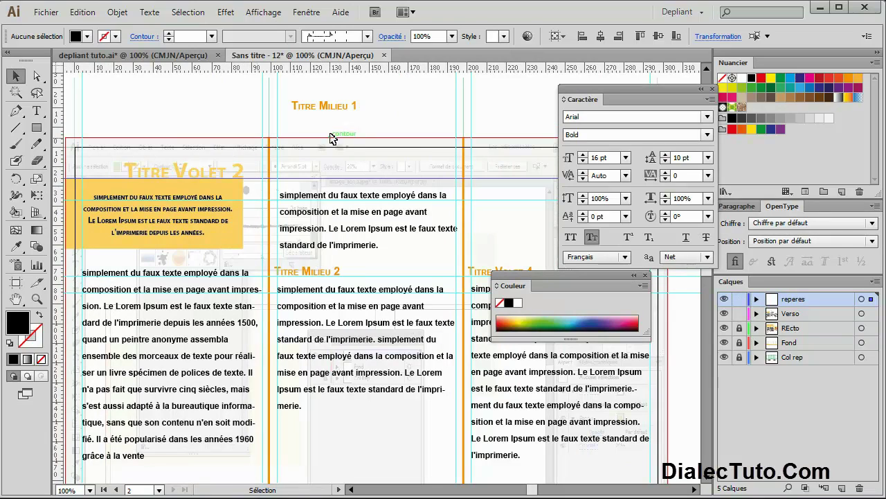
click(739, 299)
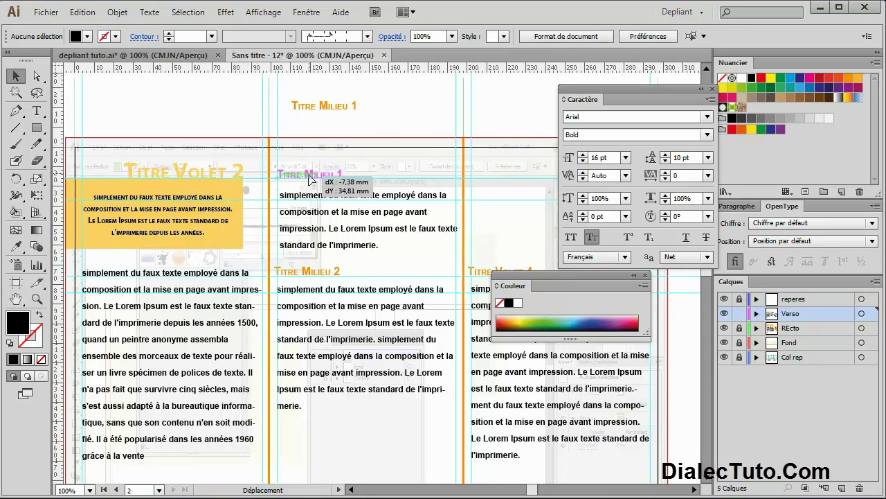
drag(309, 172, 309, 176)
key(Up)
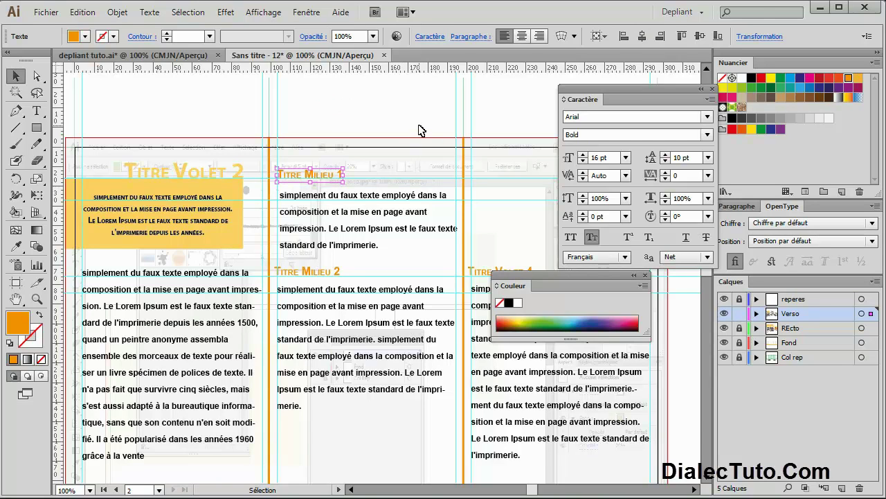
Fine-tune the Titre Milieu 1 heading's position toward its text at 150% zoom
click(419, 130)
key(ctrl+plus)
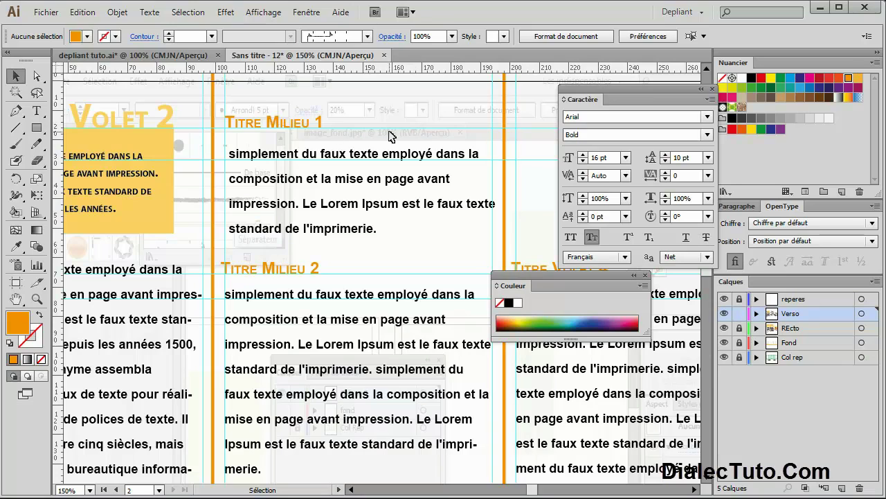
click(258, 124)
key(Down)
key(Down)
key(Down)
key(Down)
key(Down)
key(Down)
key(Down)
key(Down)
key(Down)
key(Down)
key(Down)
key(Down)
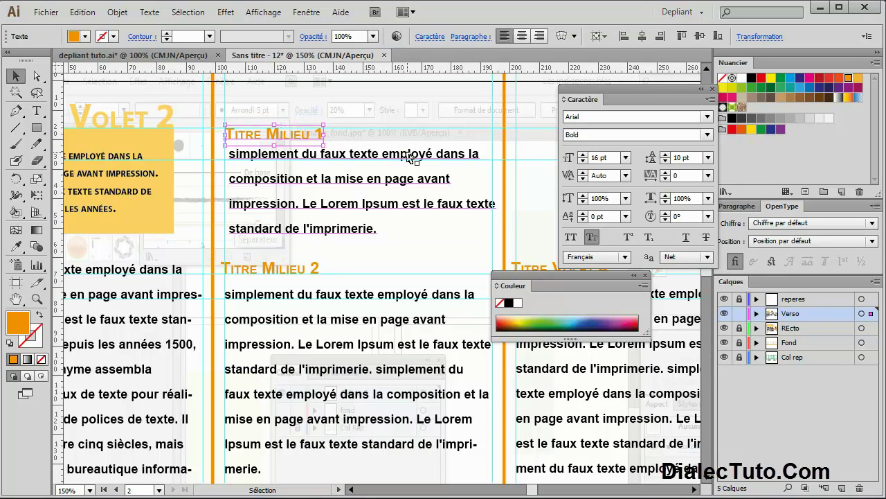
click(357, 129)
drag(355, 123, 338, 122)
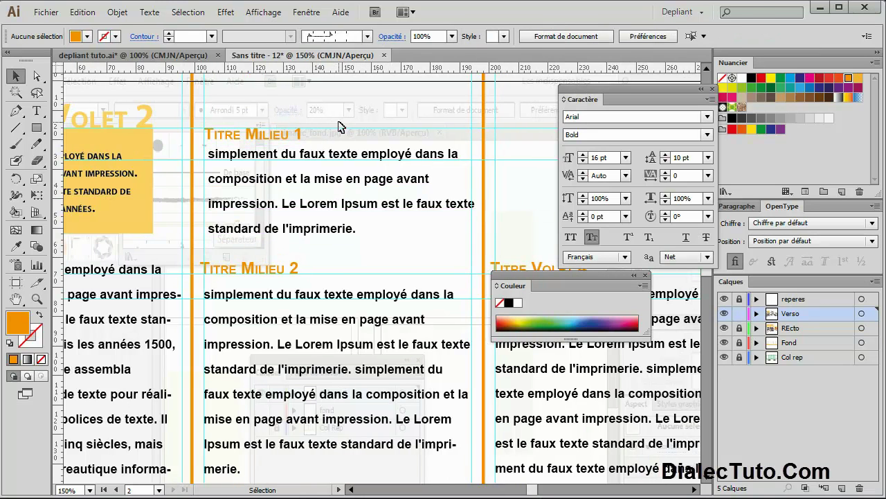
key(ctrl+minus)
key(ctrl+minus)
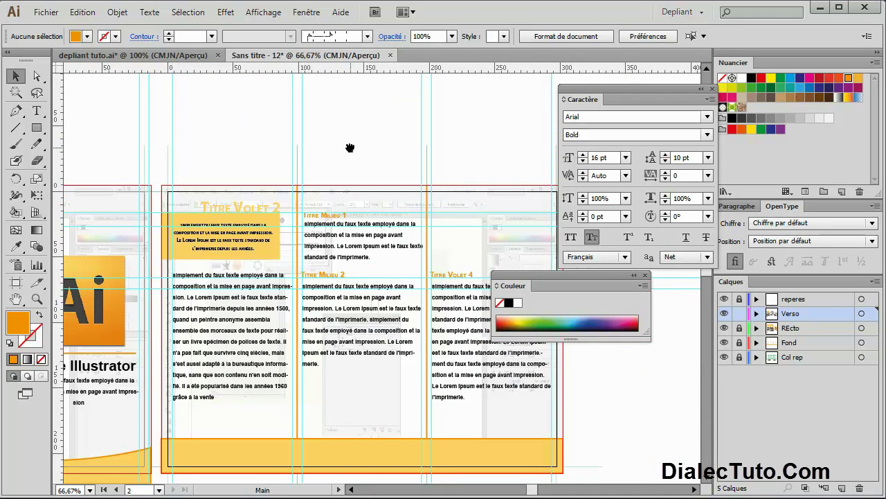
drag(350, 144, 343, 116)
drag(396, 157, 348, 154)
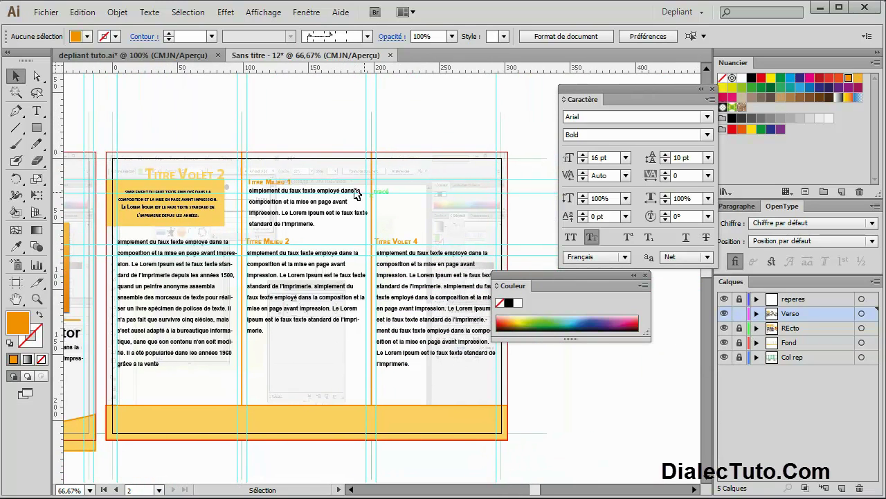
Duplicate the Titre Milieu 1 block into the fourth panel and nudge it right
click(275, 187)
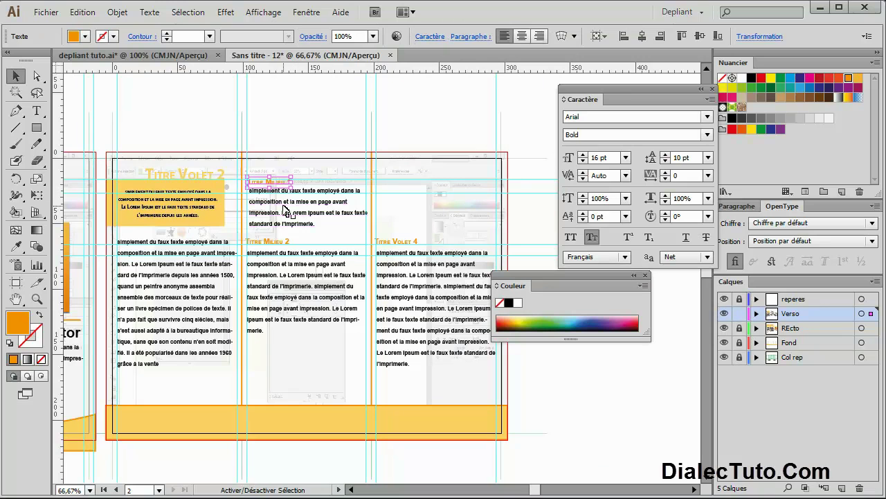
key(ctrl+plus)
key(ctrl+plus)
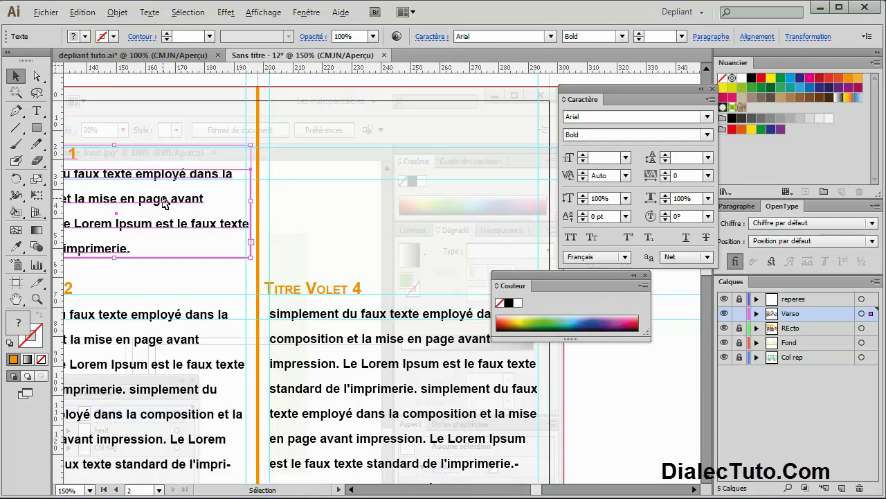
mouse_move(171, 204)
mouse_down()
mouse_move(466, 203)
mouse_move(455, 205)
mouse_up()
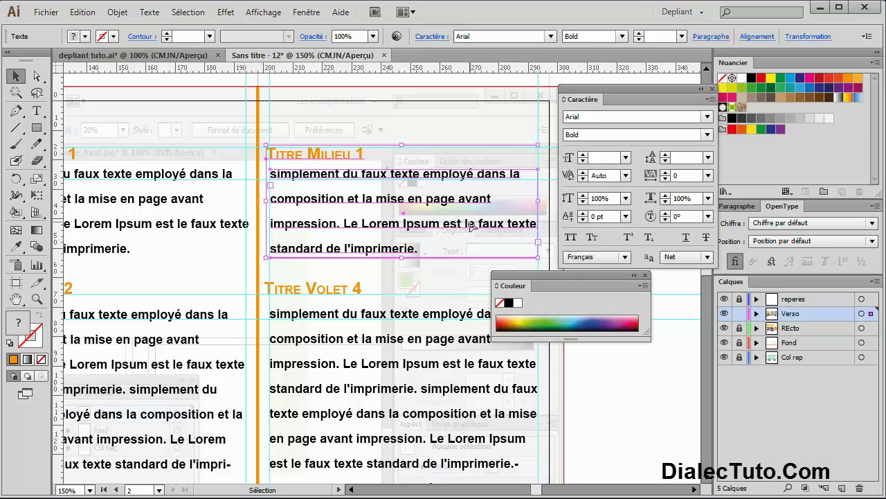
key(Right)
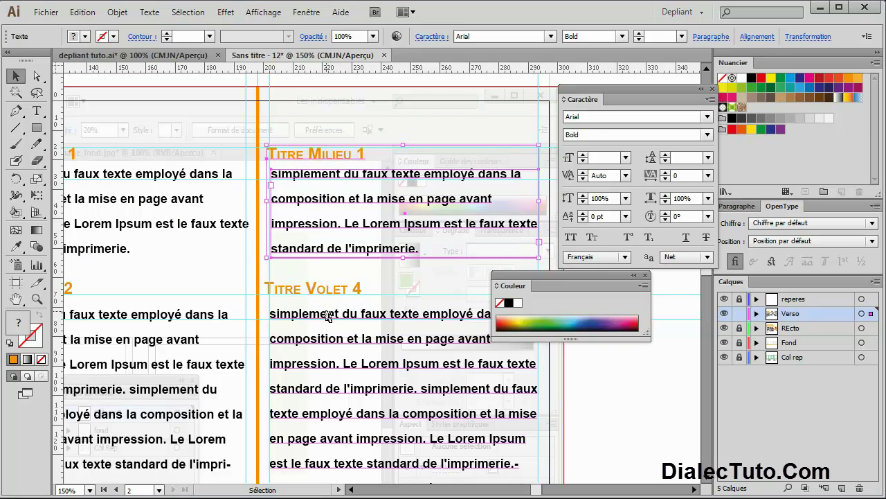
Retitle both fourth-panel headings to Titre Volet 3
key(t)
click(331, 154)
double_click(325, 157)
double_click(320, 158)
text(volet)
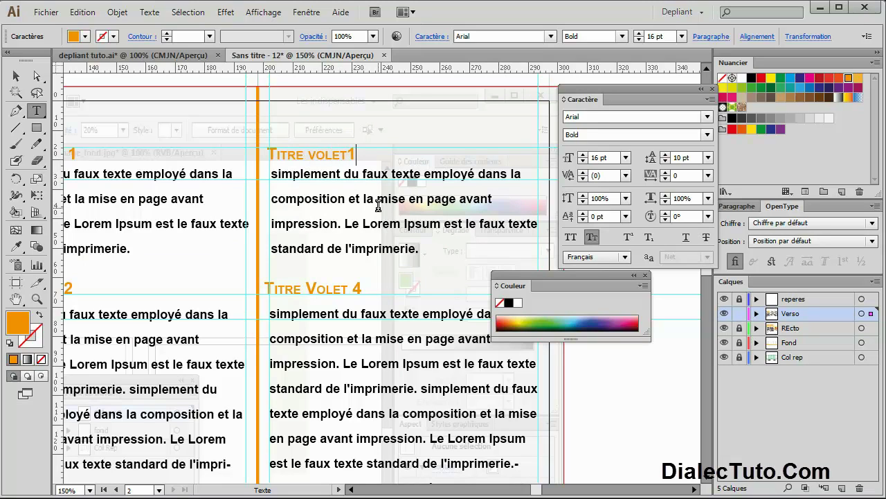
key(Right)
key(BackSpace)
text(V)
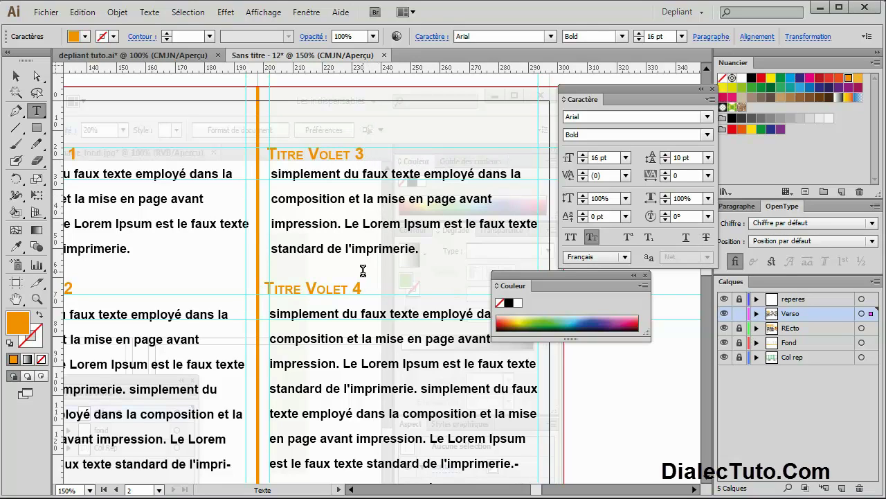
double_click(356, 289)
text(3)
click(15, 76)
Compare the spread against pages 1–4 of the reference depliant tuto.ai file
click(136, 125)
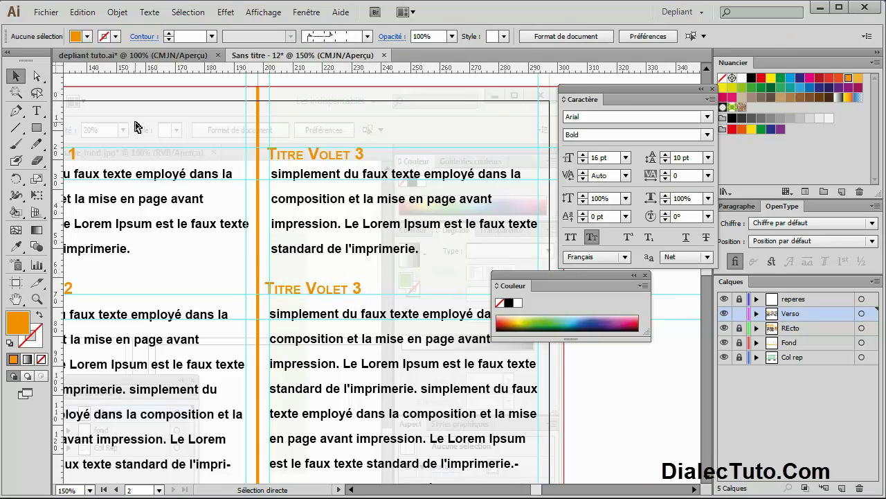
key(ctrl+minus)
key(ctrl+minus)
mouse_move(137, 125)
mouse_down()
mouse_move(286, 288)
mouse_move(312, 190)
mouse_up()
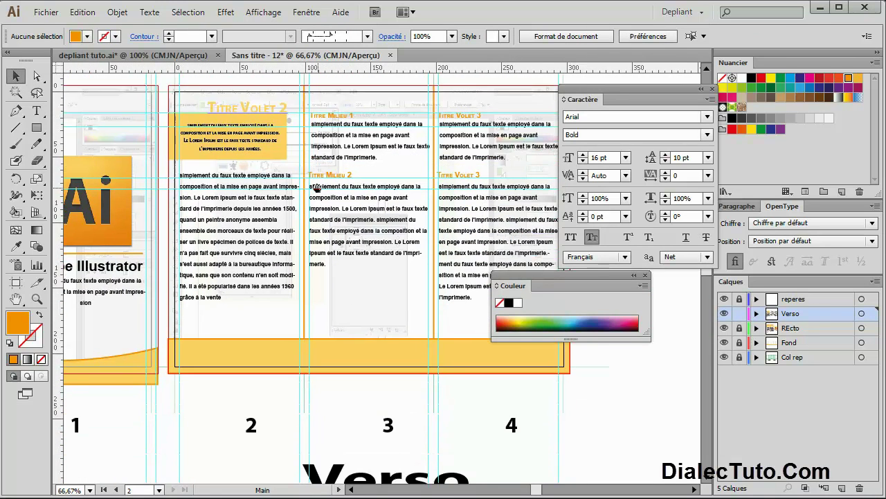
drag(322, 301, 297, 249)
drag(310, 186, 311, 227)
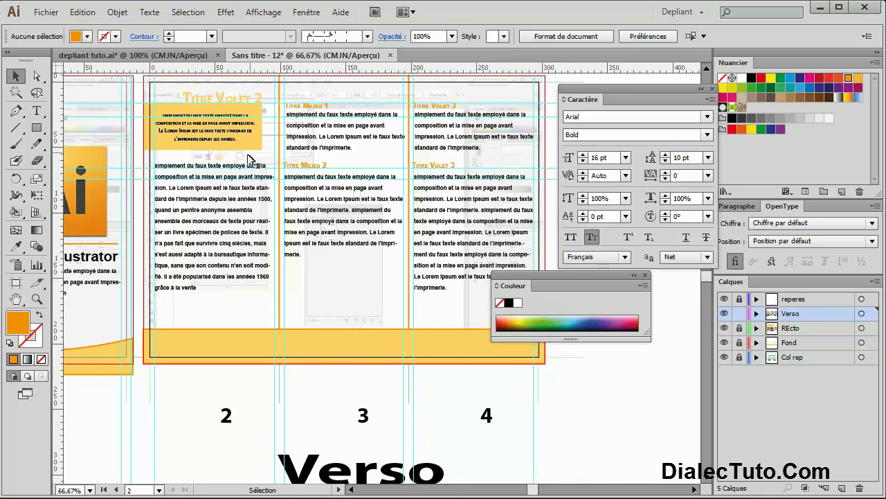
ctrl+click(226, 140)
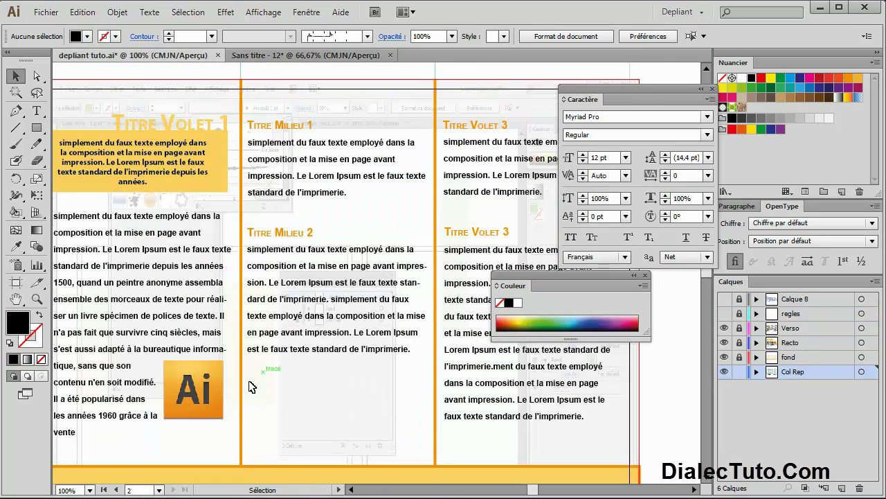
key(ctrl+minus)
key(ctrl+minus)
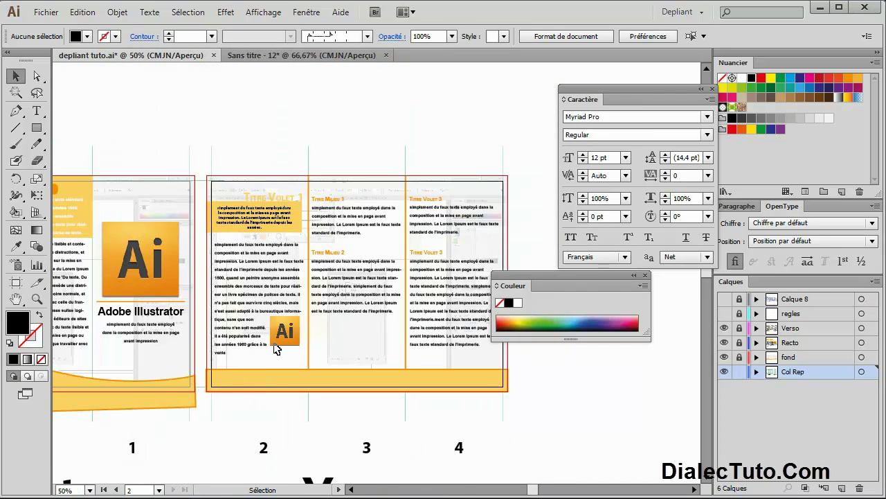
Return to the Sans titre document's first artboard and unlock the REcto layer
click(315, 57)
drag(687, 394, 643, 406)
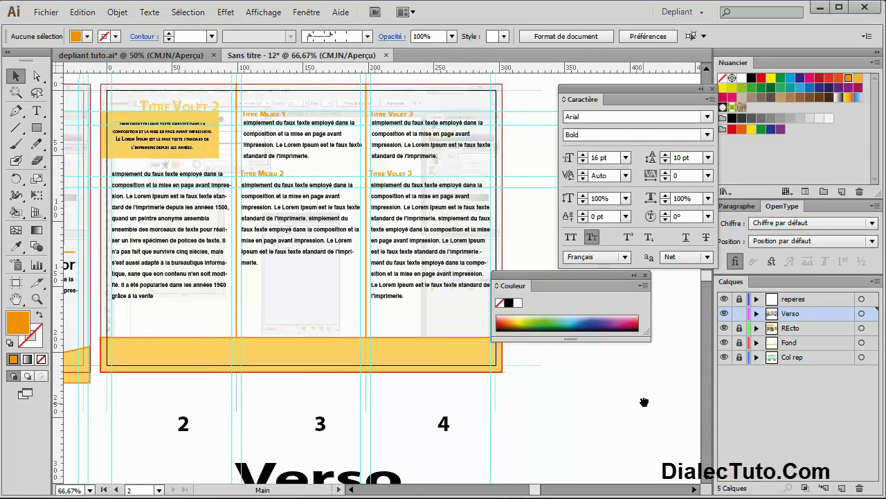
drag(293, 281, 372, 305)
click(161, 254)
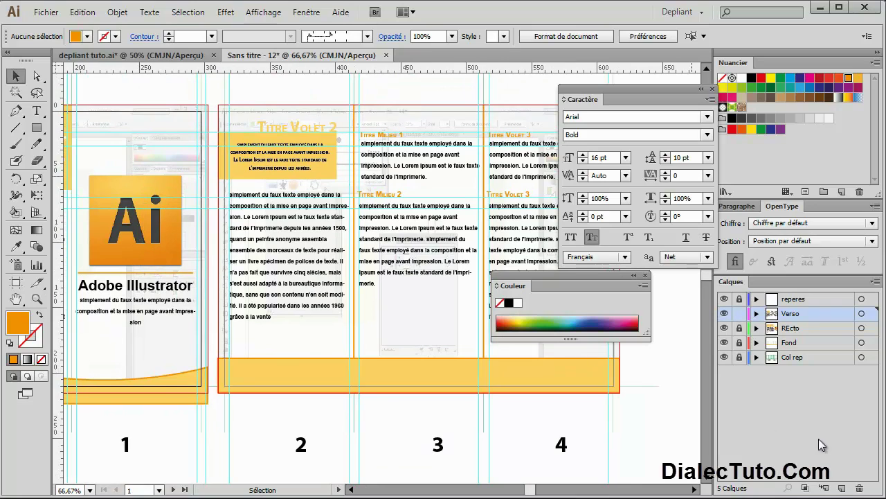
click(740, 328)
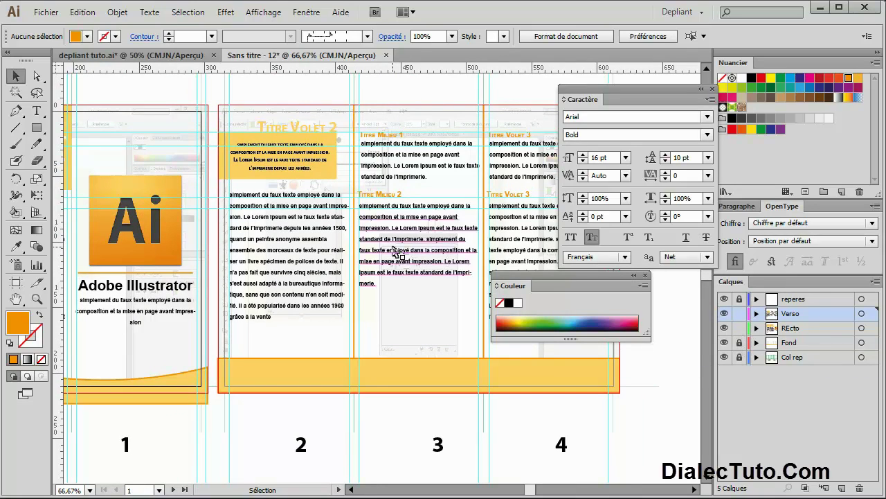
Paste a copy of the Ai logo onto the Verso layer and relock REcto
click(157, 221)
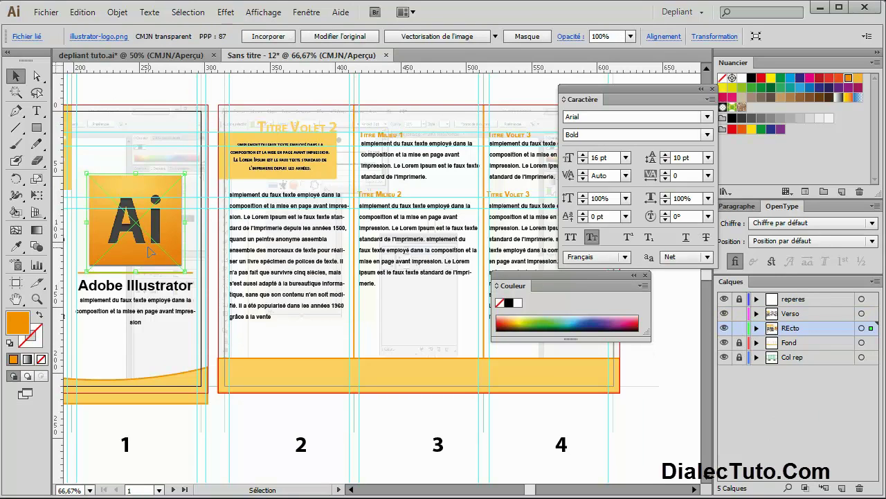
click(797, 315)
click(739, 313)
key(ctrl+v)
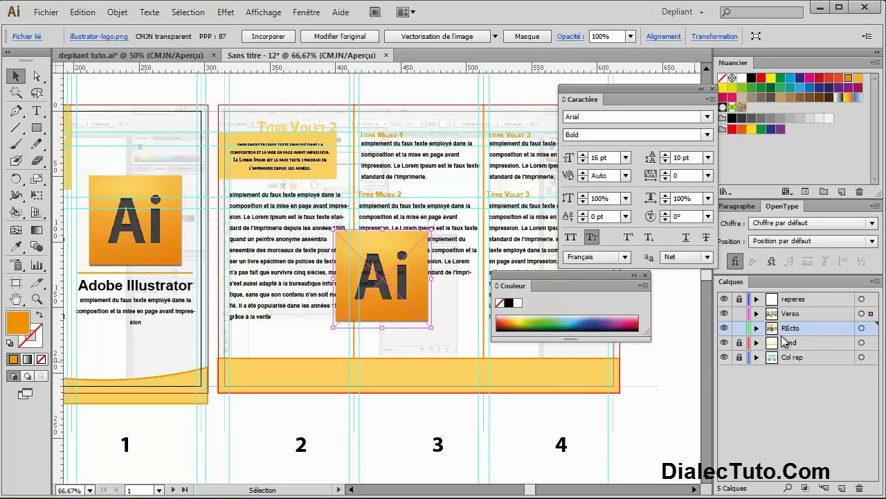
click(739, 327)
click(796, 315)
Scale the logo copy to about 29 mm and place it at the lower right of panel 2's text
drag(422, 310, 419, 320)
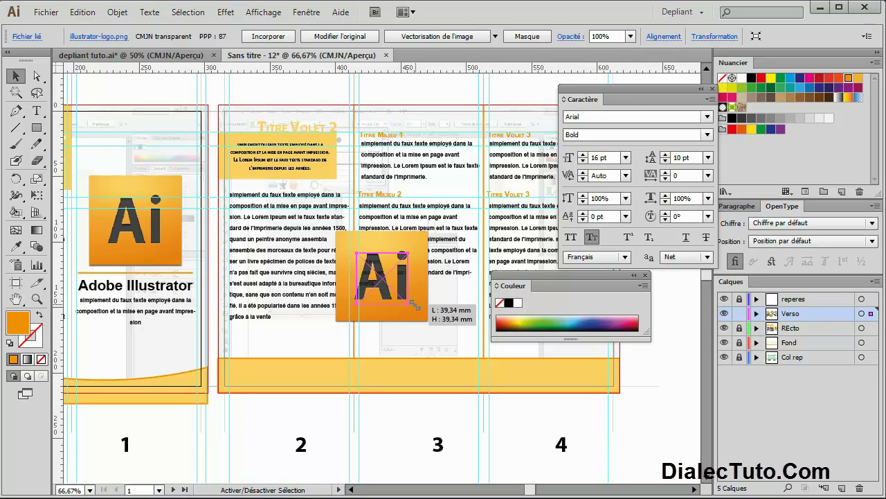
drag(398, 289, 338, 313)
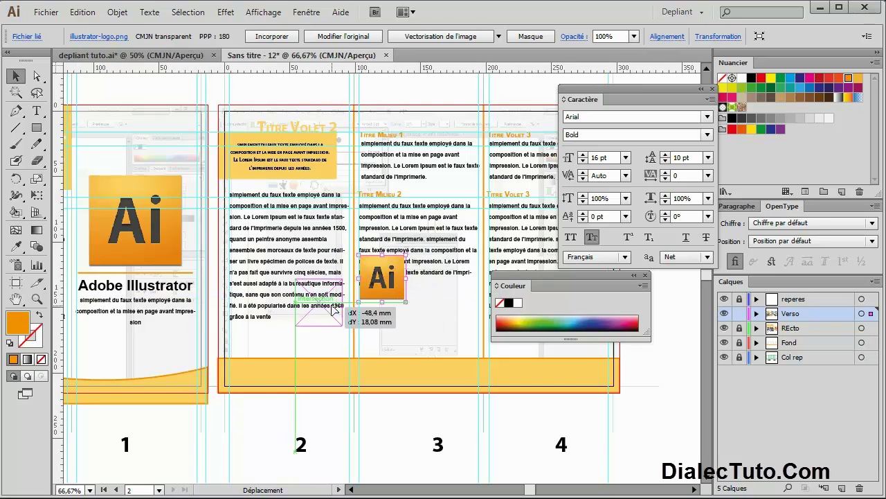
key(ctrl+plus)
key(ctrl+plus)
key(ctrl+plus)
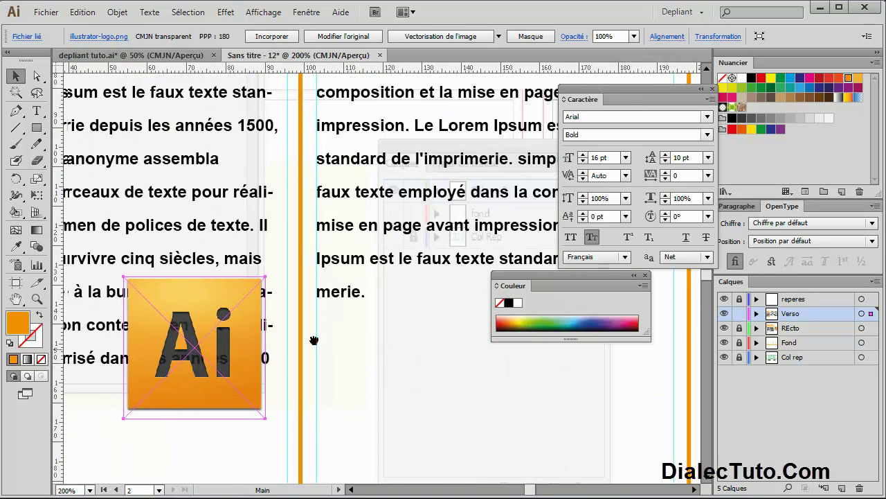
scroll(312, 340, down, 2)
scroll(312, 341, left, 3)
mouse_move(389, 374)
mouse_down()
mouse_move(376, 357)
mouse_move(372, 367)
mouse_up()
click(414, 383)
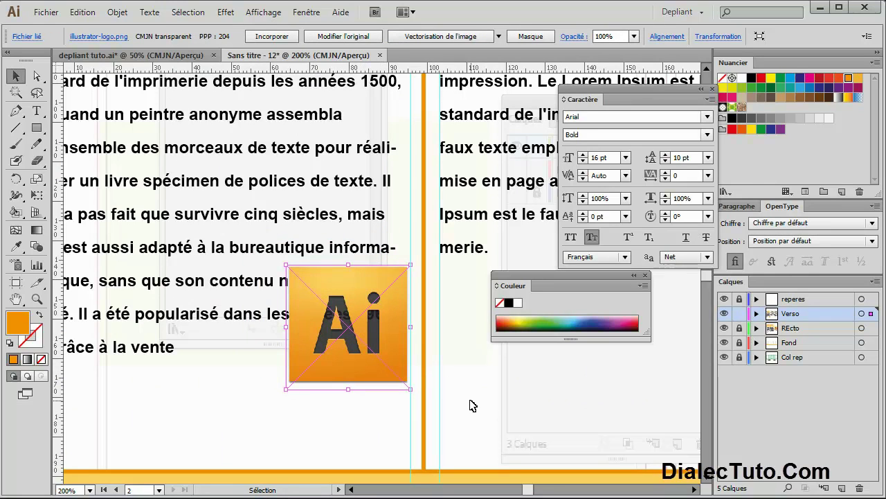
mouse_move(416, 395)
alt+shift+mouse_down()
mouse_move(405, 380)
mouse_move(416, 368)
alt+shift+mouse_up()
click(410, 369)
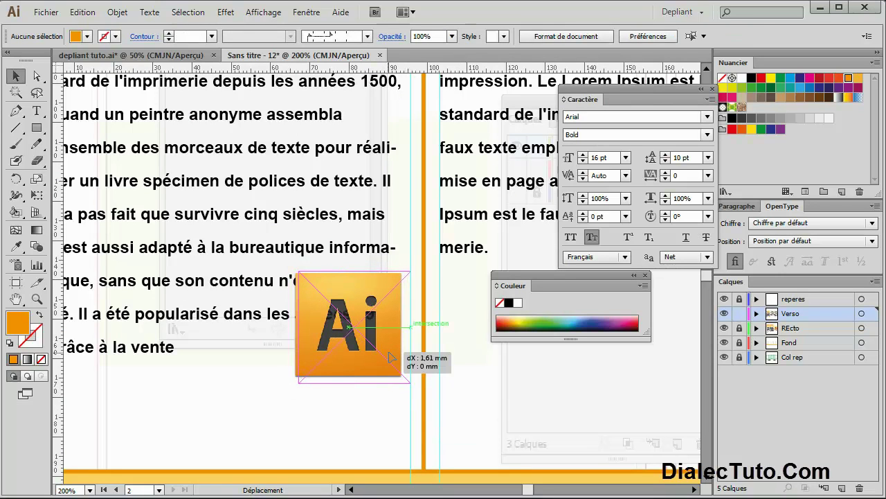
key(ctrl+minus)
key(ctrl+minus)
key(ctrl+minus)
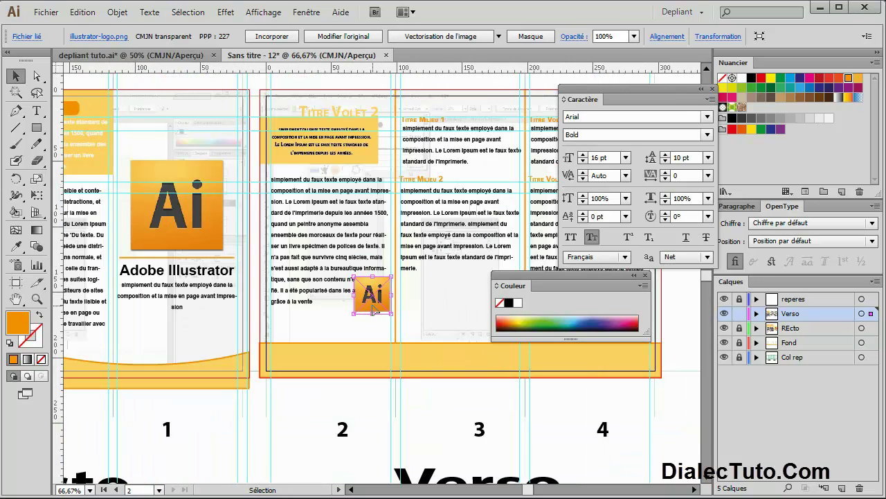
Apply Objet > Habillage du texte > Créer to the Ai logo so panel 2 text wraps around it
click(117, 12)
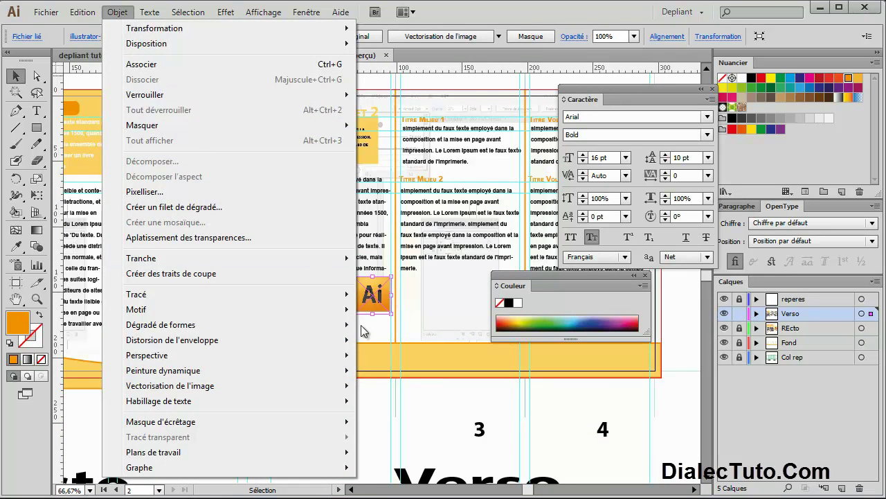
click(378, 315)
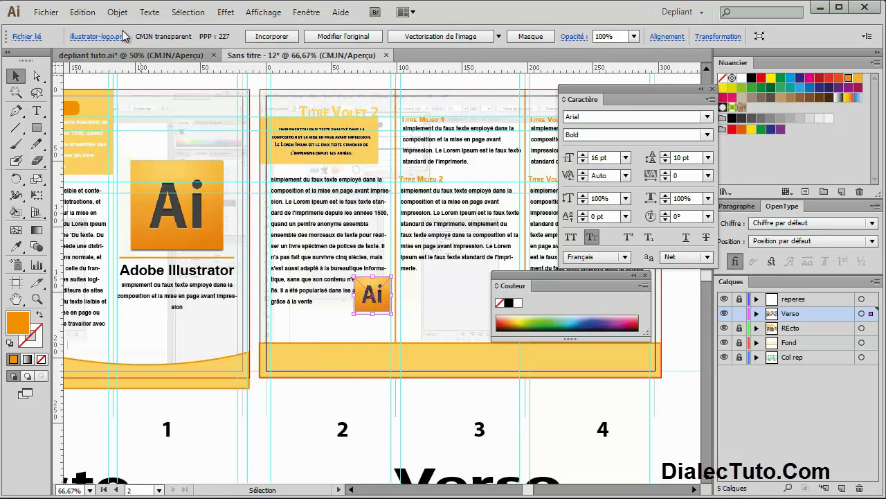
click(118, 12)
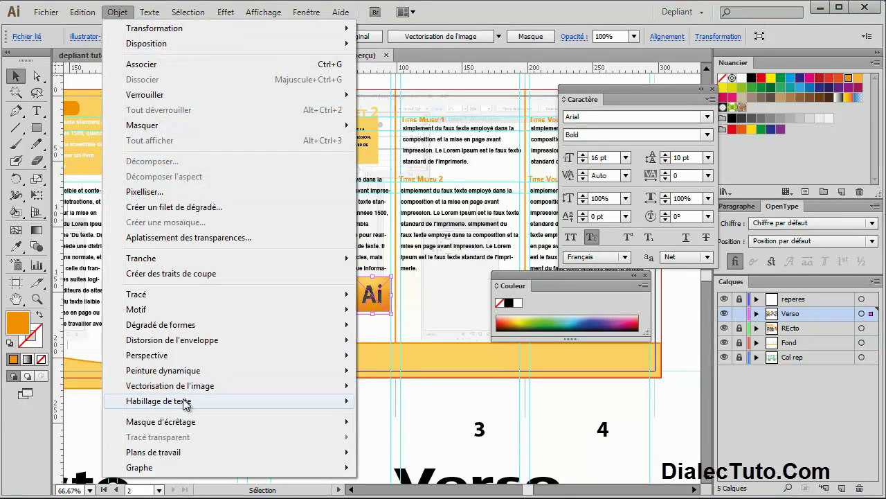
click(396, 403)
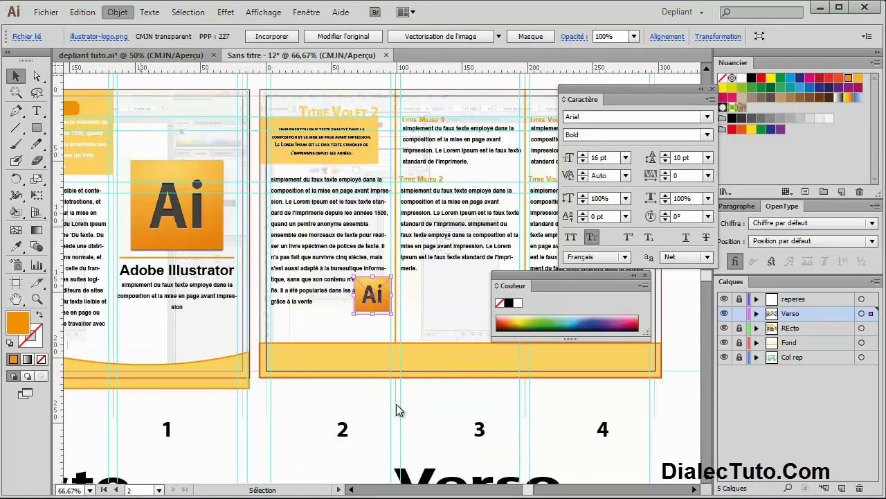
shift+click(328, 317)
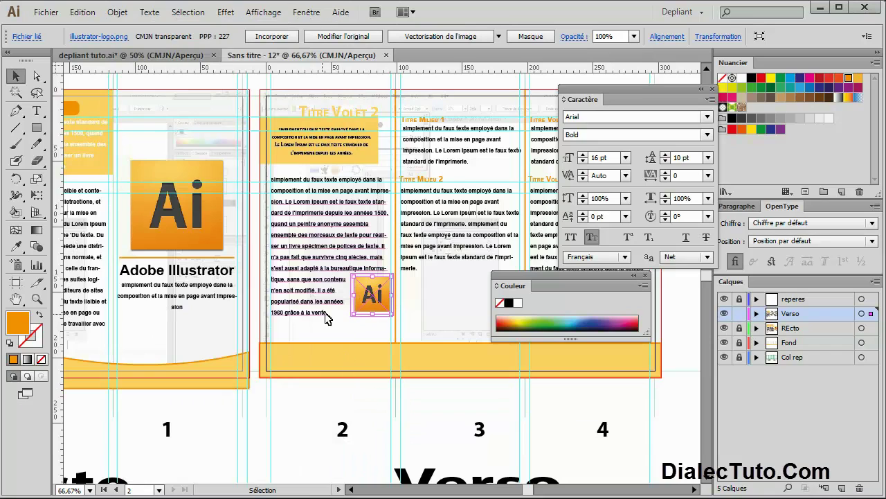
click(368, 412)
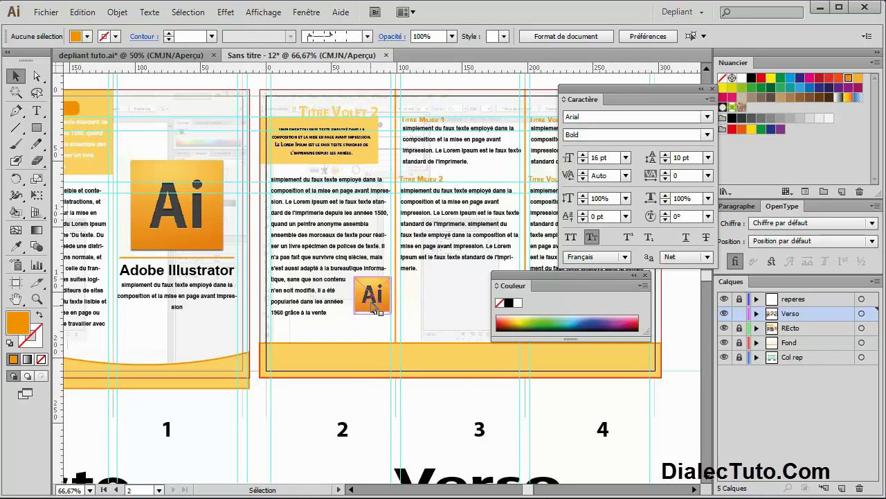
Try moving the logo left into the text, then undo the move and deselect
drag(371, 297, 354, 302)
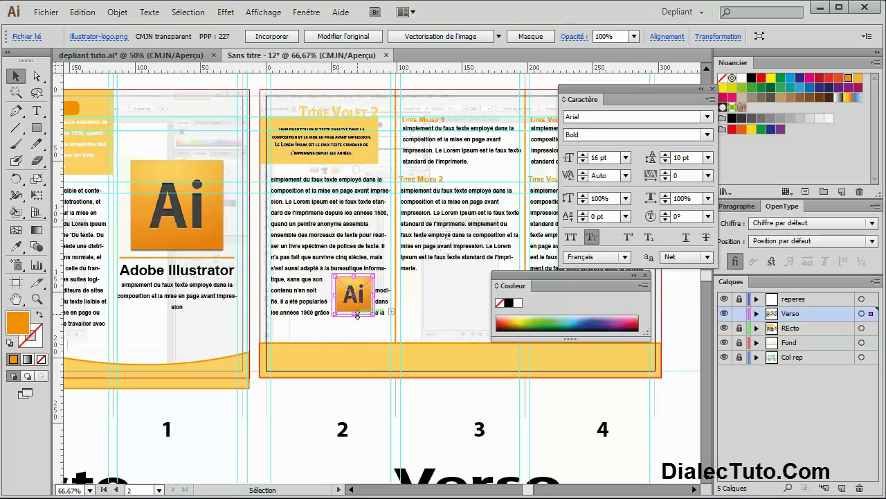
key(ctrl+plus)
key(ctrl+plus)
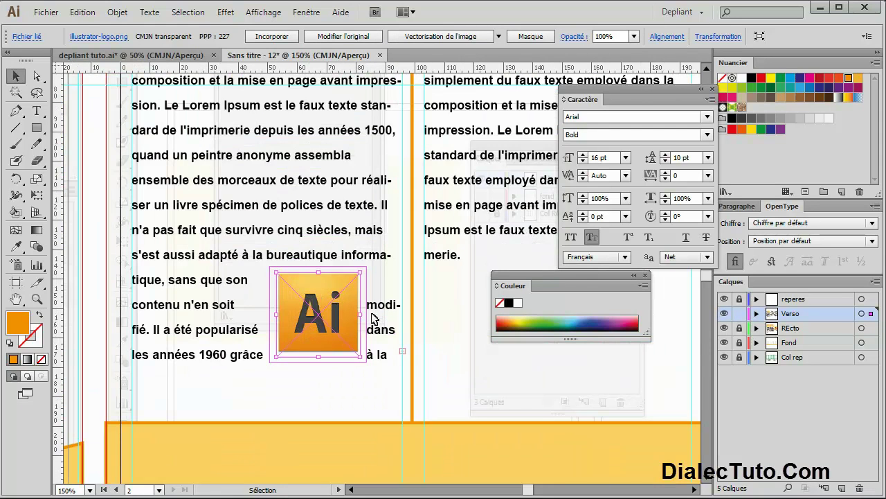
click(83, 12)
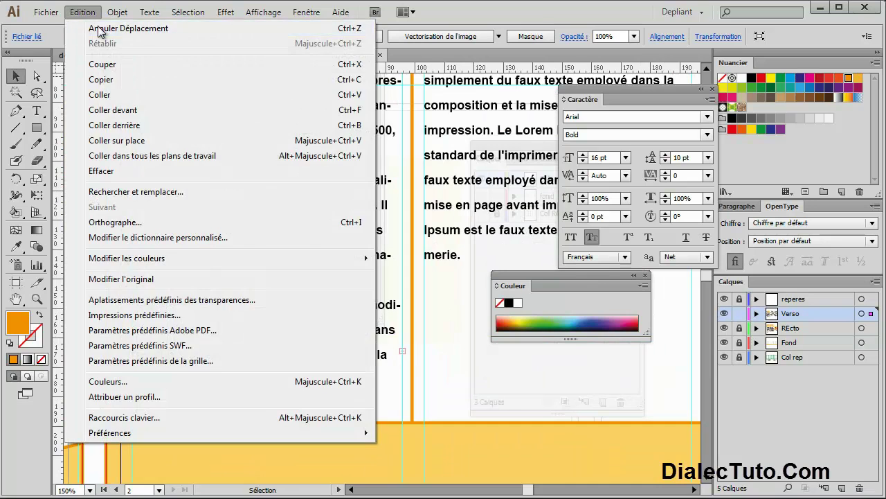
key(Escape)
key(ctrl+z)
click(426, 309)
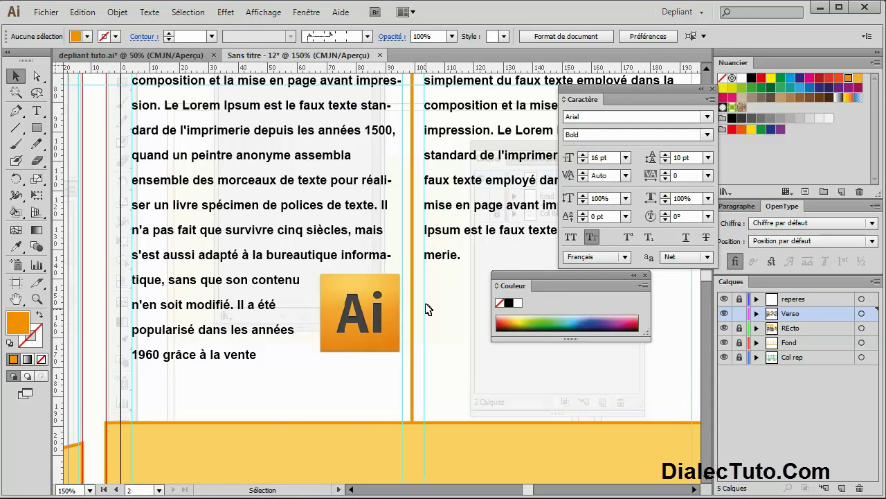
key(ctrl+minus)
key(ctrl+minus)
key(ctrl+minus)
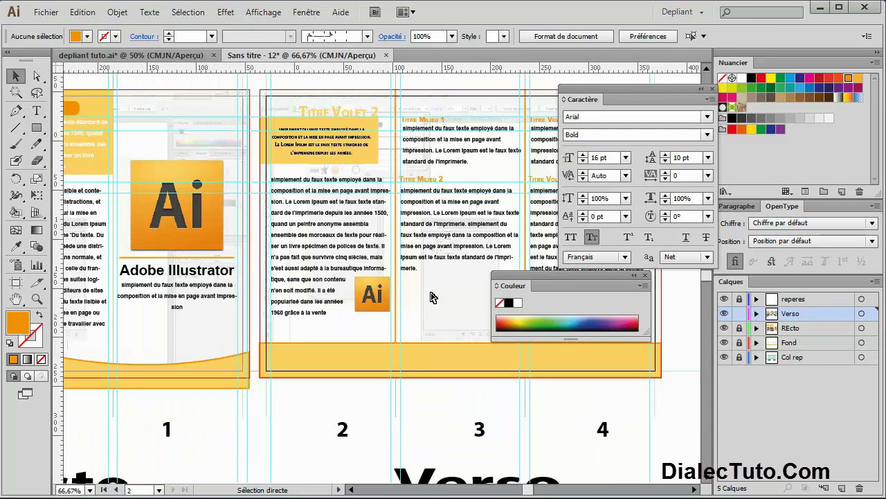
drag(393, 283, 455, 301)
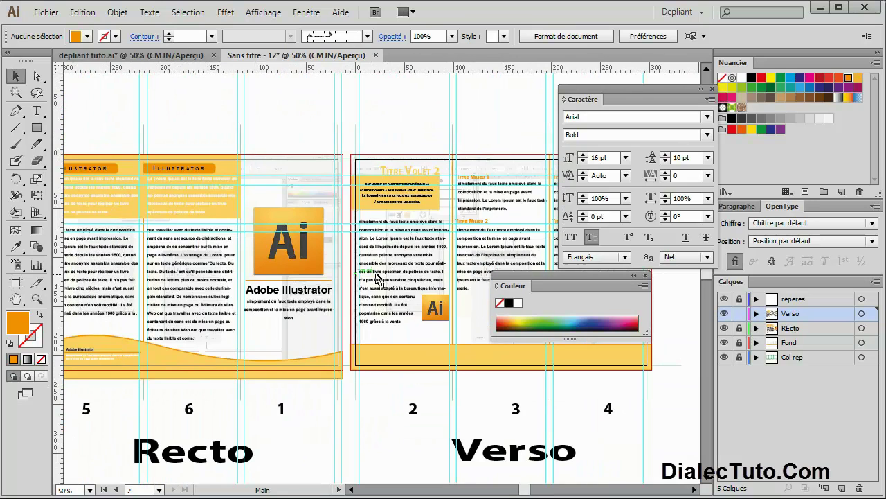
Close the Couleur and Caractère panels and hide the Col rep and reperes layers
click(645, 275)
click(712, 89)
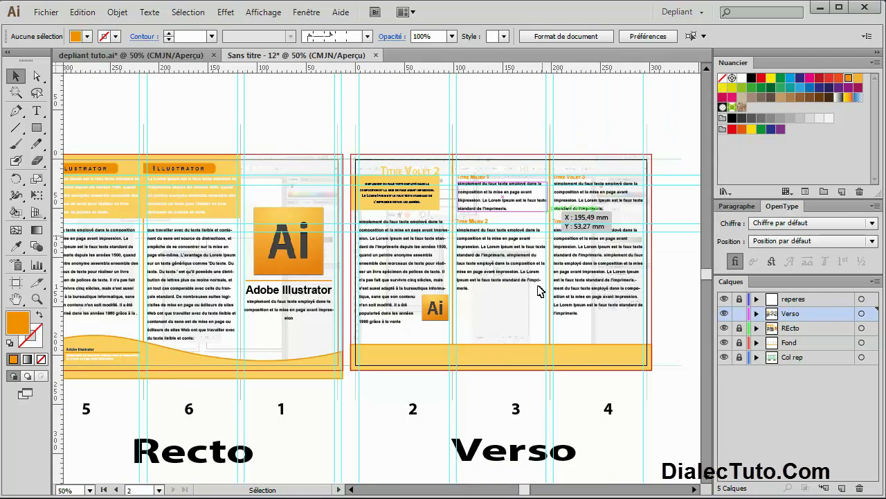
click(723, 357)
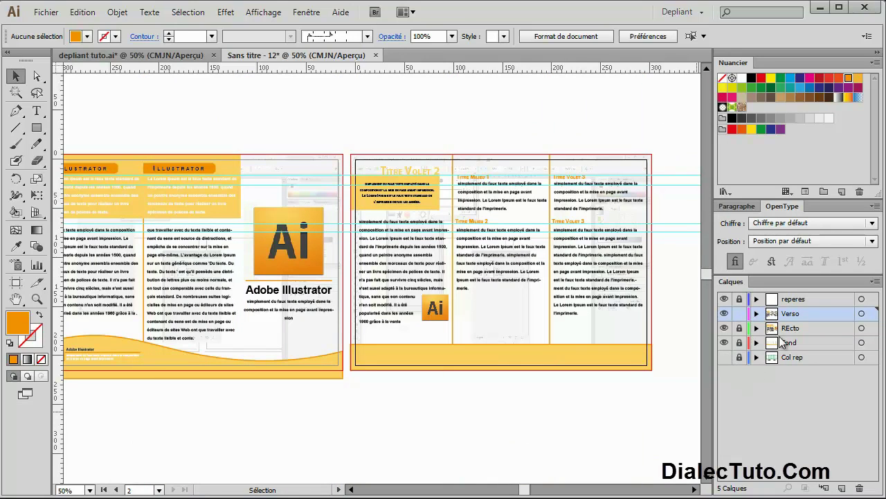
click(723, 298)
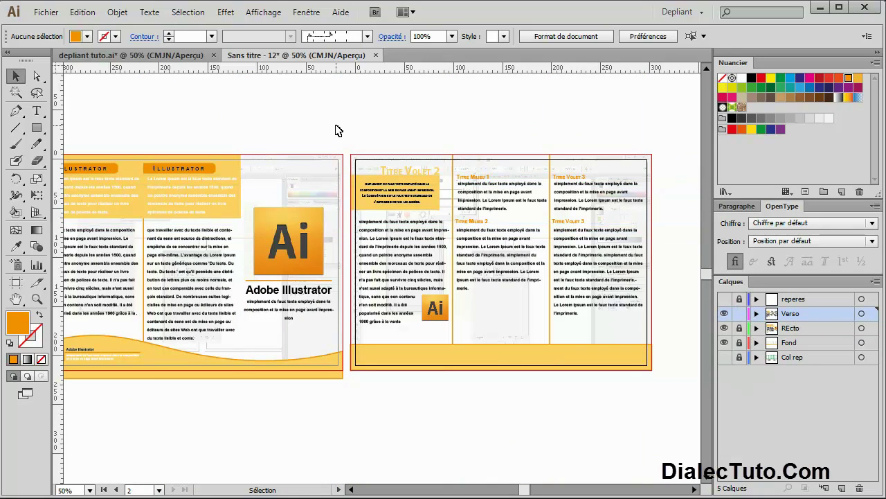
key(ctrl+minus)
drag(349, 140, 355, 130)
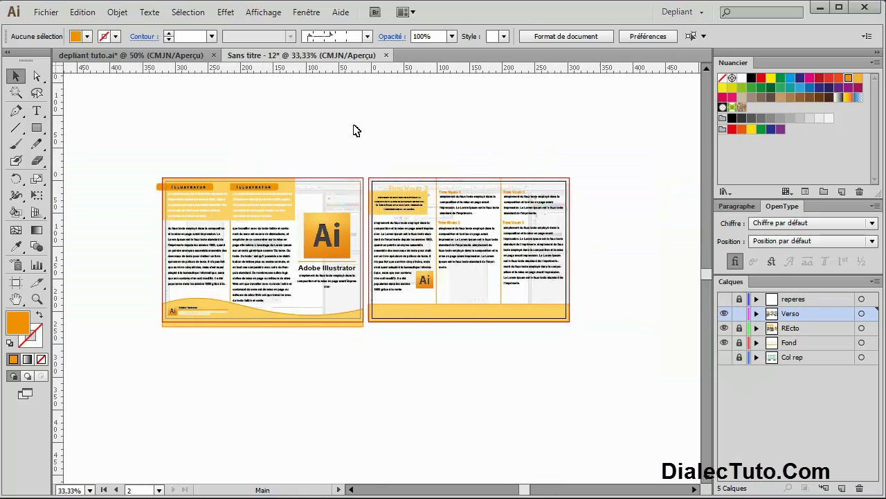
key(ctrl+plus)
drag(371, 165, 393, 167)
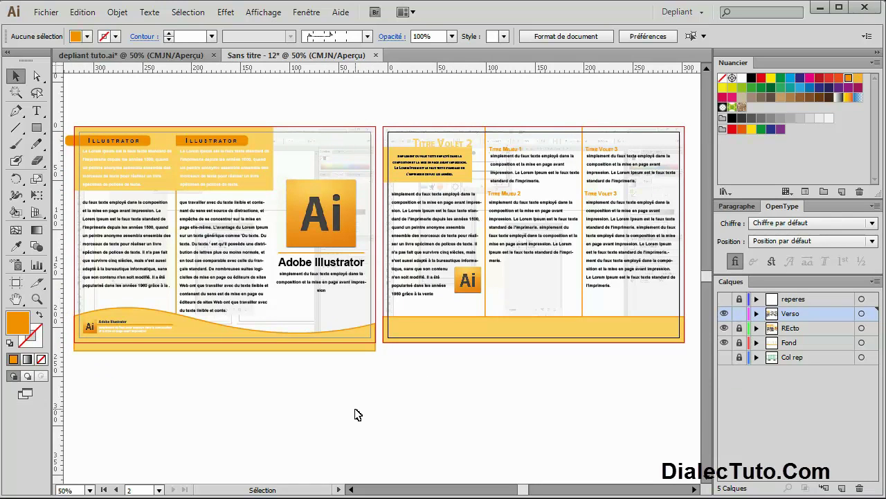
In Enregistrer sous, name the file depliant on the Desktop with Adobe PDF (*.PDF) format
click(56, 15)
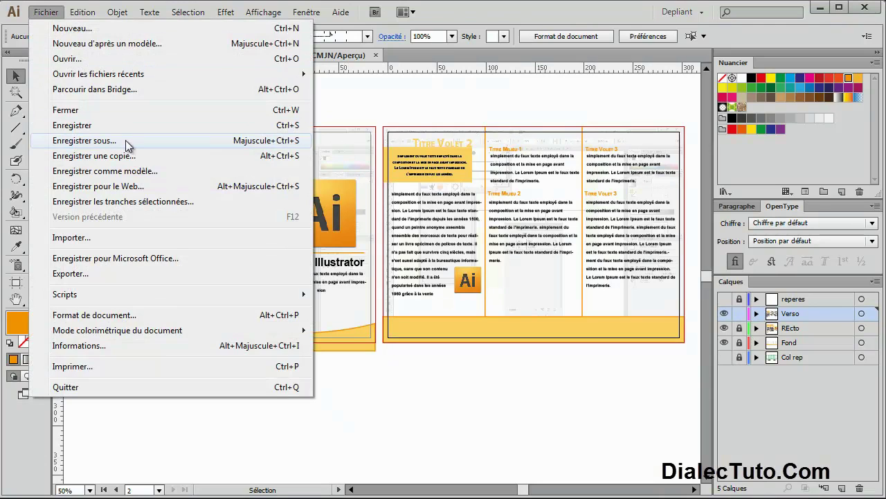
click(125, 140)
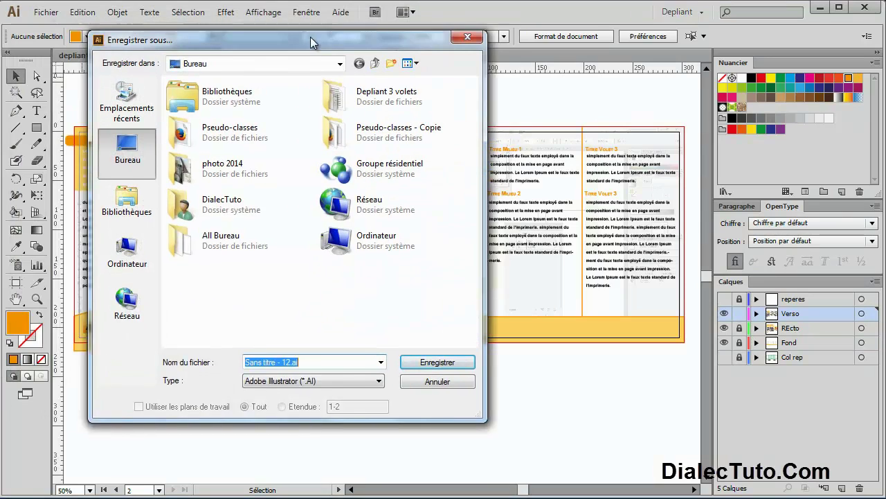
drag(311, 42, 344, 45)
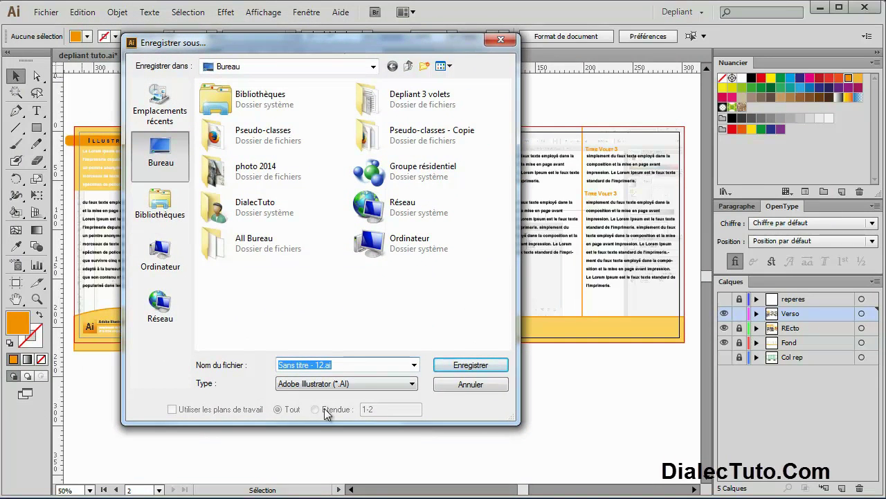
text(depliant)
click(365, 324)
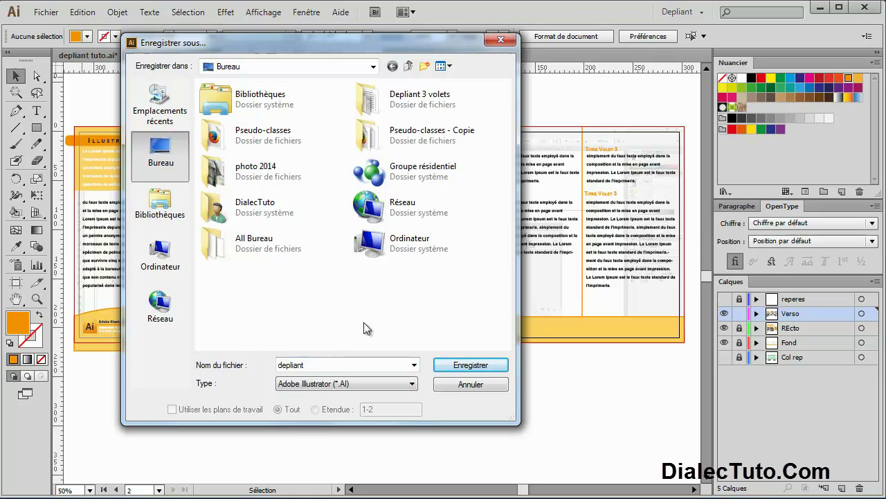
click(485, 369)
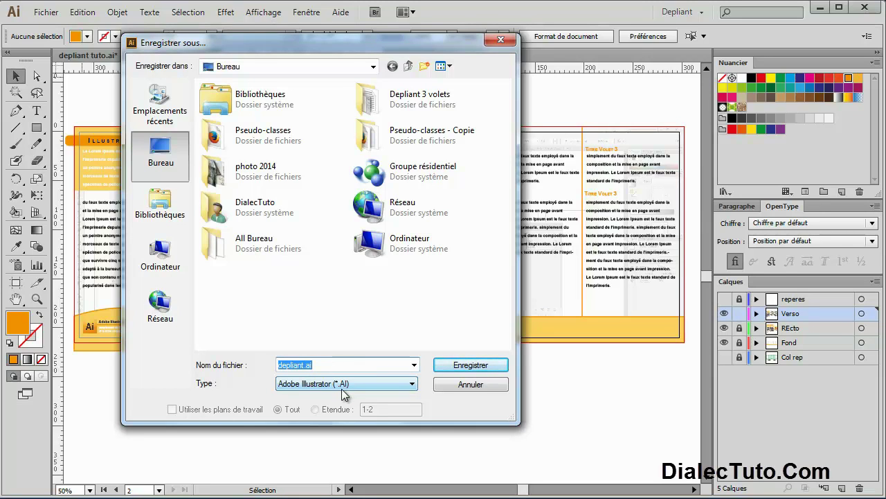
click(413, 384)
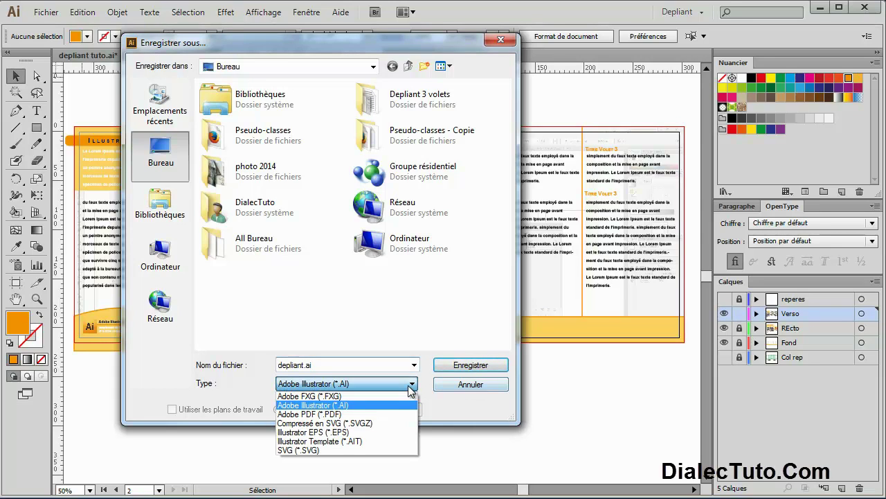
click(343, 414)
Save depliant.pdf with the [Illustrator par défaut] PDF preset
click(458, 367)
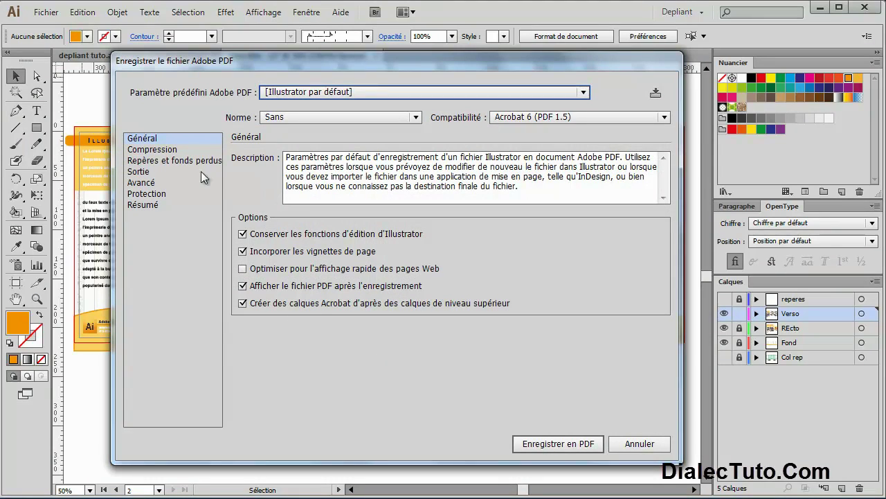
click(558, 446)
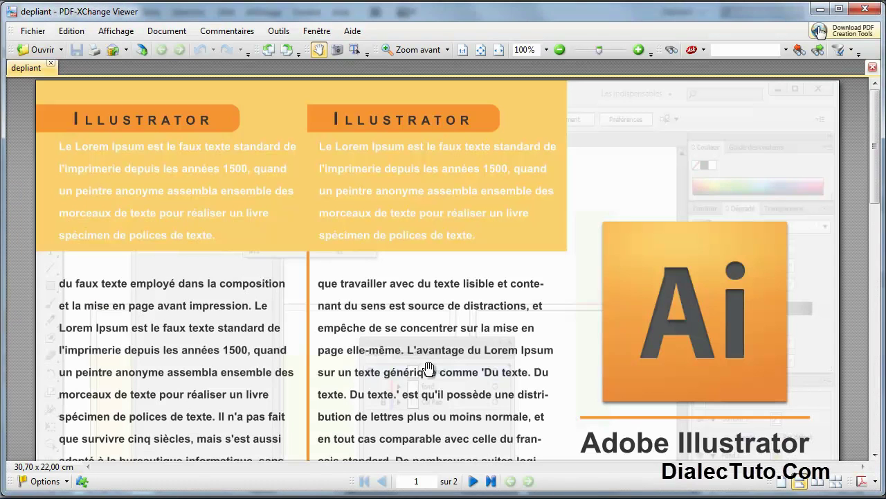
Review depliant.pdf at 33,3% with facing pages, then minimize PDF-XChange Viewer
click(560, 50)
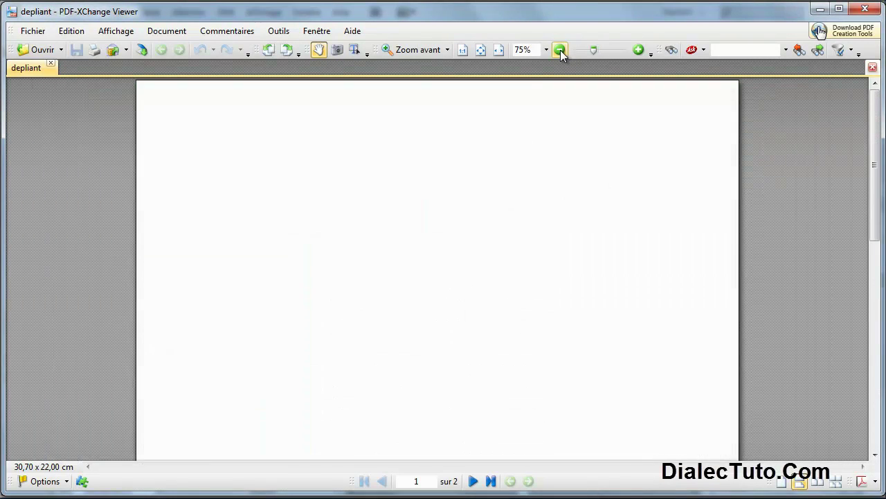
click(560, 50)
key(ctrl+0)
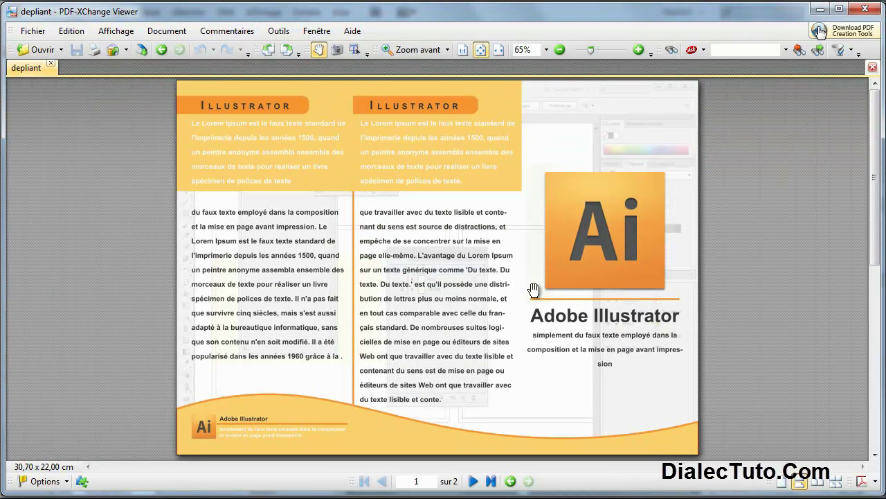
click(560, 50)
click(561, 50)
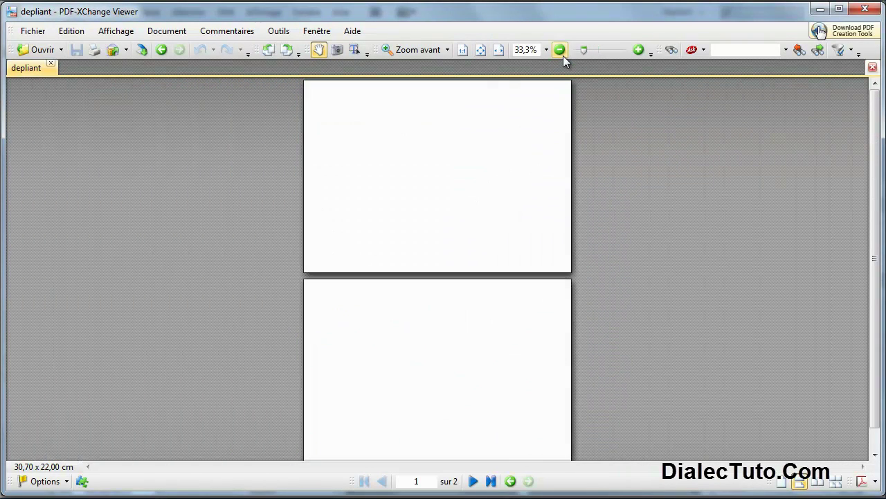
click(817, 482)
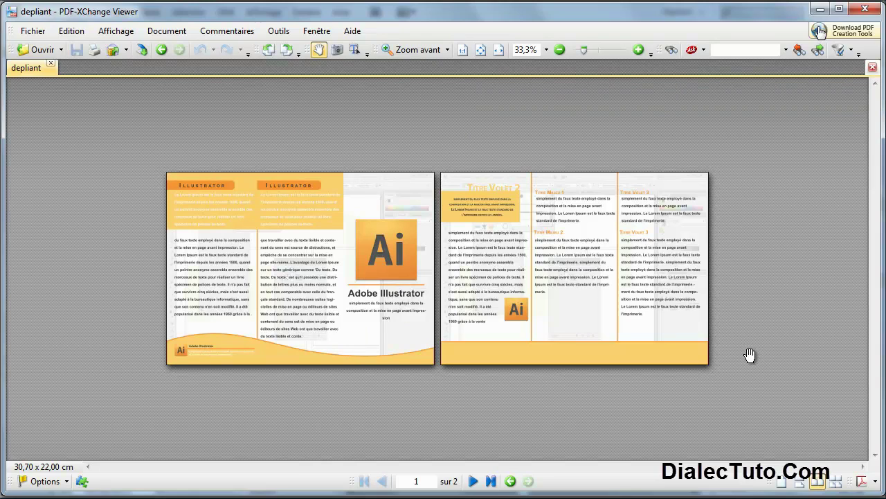
click(820, 8)
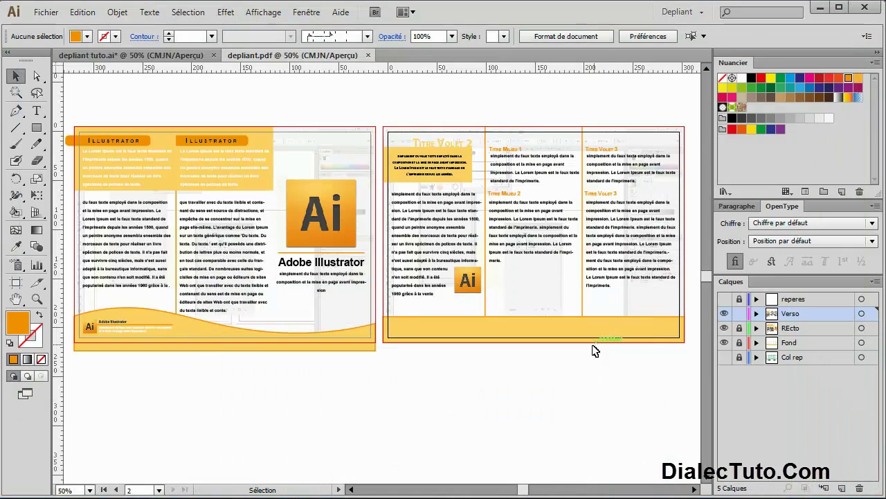